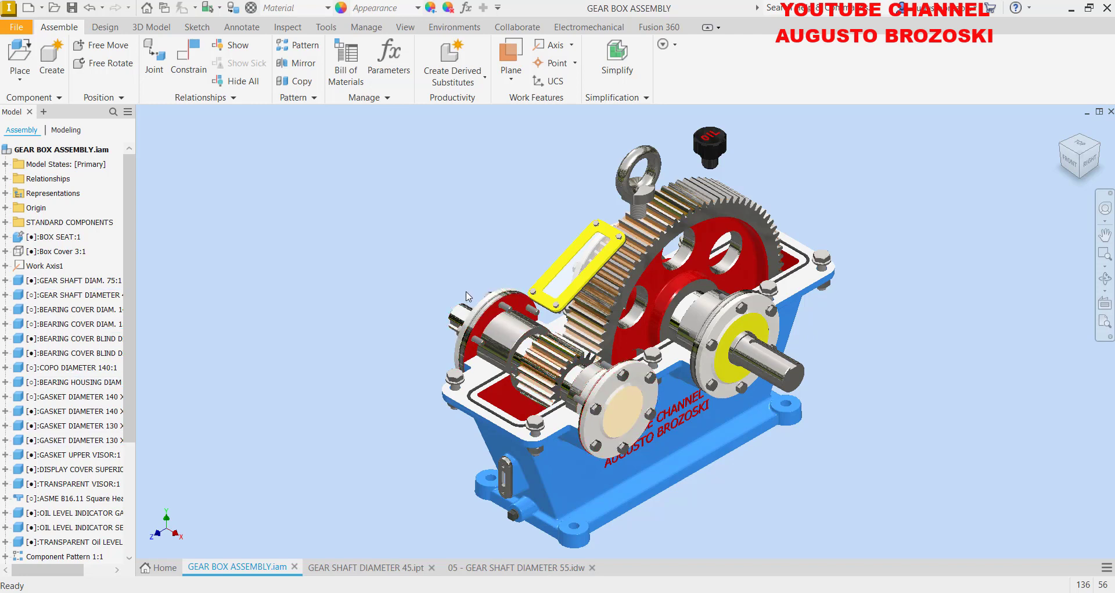
Step: Glance at the GEAR SHAFT DIAMETER 45 part, then show the 05 - GEAR SHAFT DIAMETER 55 drawing
{"action": "left_click", "coordinate": [369, 567]}
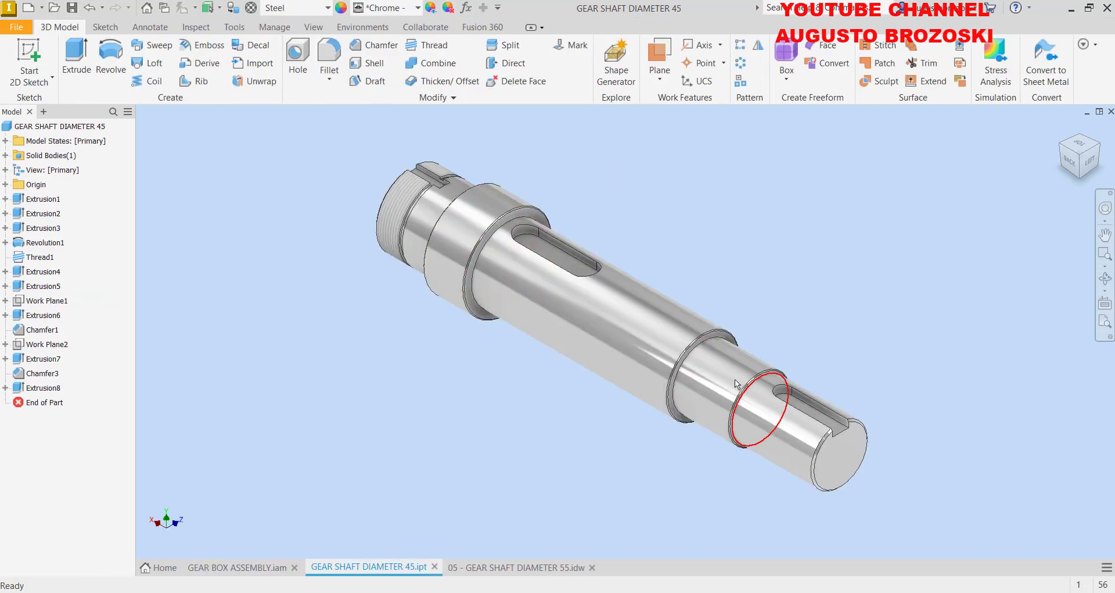
{"action": "left_click", "coordinate": [504, 567]}
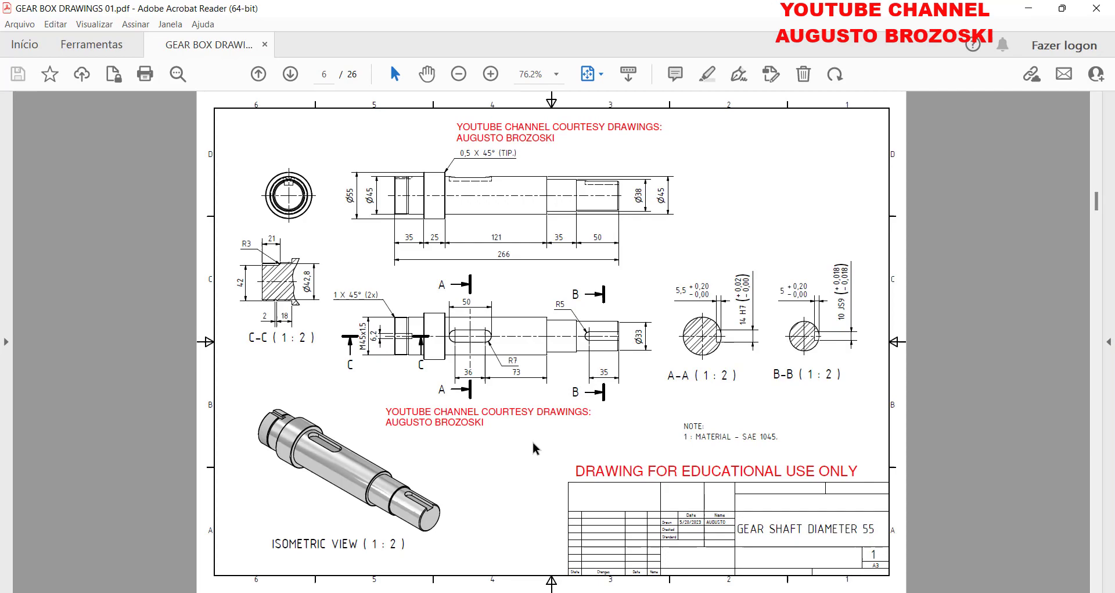
Step: Scroll the GEAR BOX DRAWINGS PDF back to page 1, then down to page 6
{"action": "scroll", "coordinate": [532, 447], "scroll_direction": "down", "scroll_amount": 3}
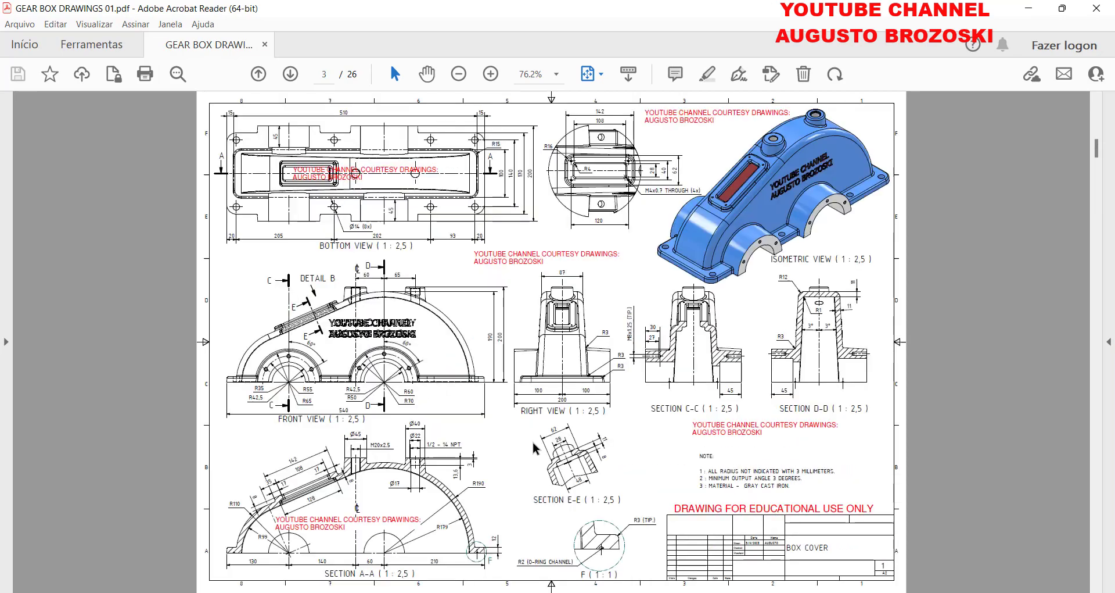
{"action": "scroll", "coordinate": [534, 447], "scroll_direction": "up", "scroll_amount": 3}
{"action": "scroll", "coordinate": [549, 425], "scroll_direction": "up", "scroll_amount": 3}
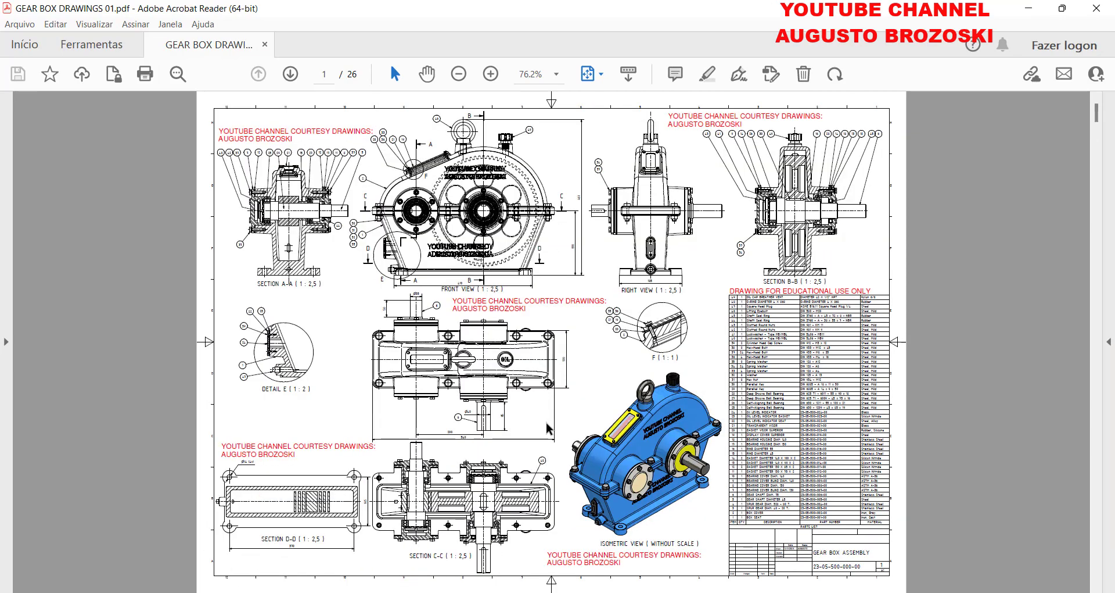
{"action": "scroll", "coordinate": [549, 428], "scroll_direction": "down", "scroll_amount": 3}
{"action": "scroll", "coordinate": [549, 429], "scroll_direction": "down", "scroll_amount": 3}
{"action": "scroll", "coordinate": [549, 428], "scroll_direction": "down", "scroll_amount": 3}
{"action": "scroll", "coordinate": [549, 429], "scroll_direction": "down", "scroll_amount": 3}
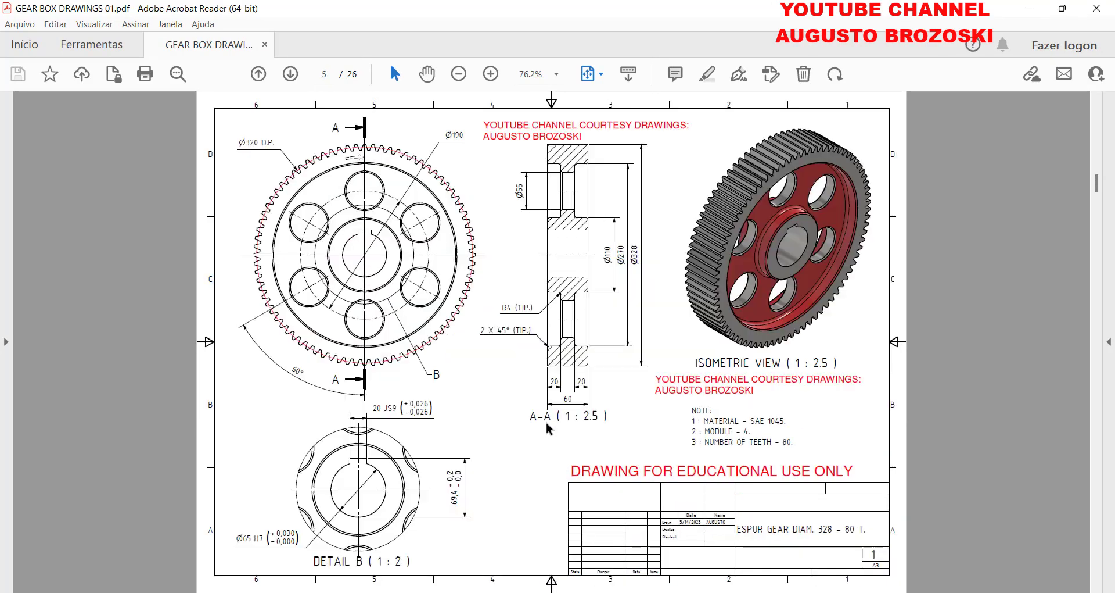
{"action": "scroll", "coordinate": [548, 429], "scroll_direction": "down", "scroll_amount": 3}
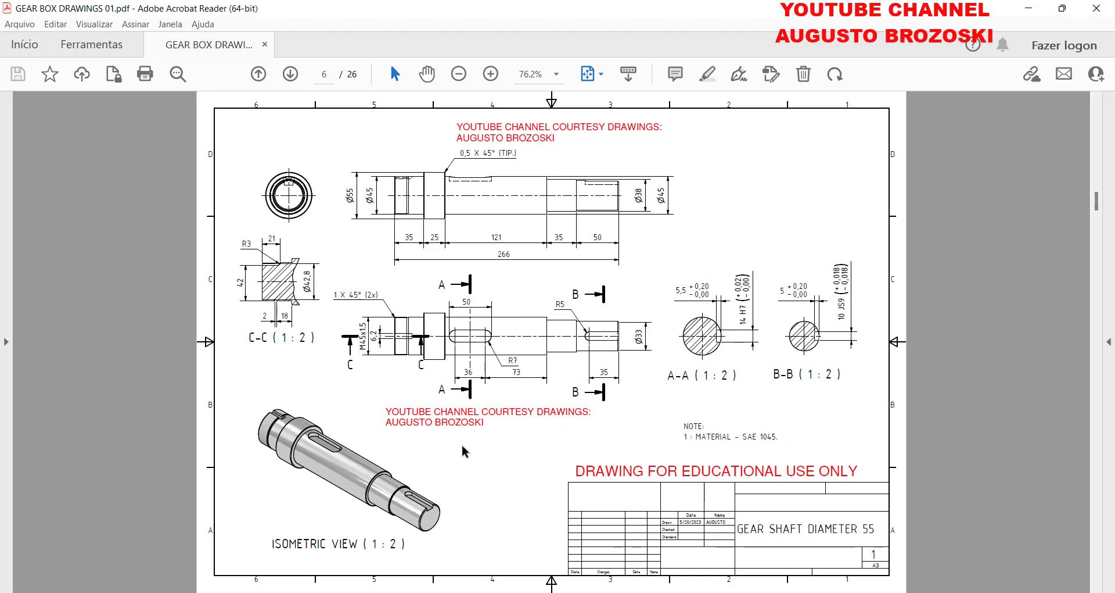
Step: Expand the GEAR BOX VIDEO 2 description down to its PDF link, then minimize the browser
{"action": "key", "text": "alt+Tab"}
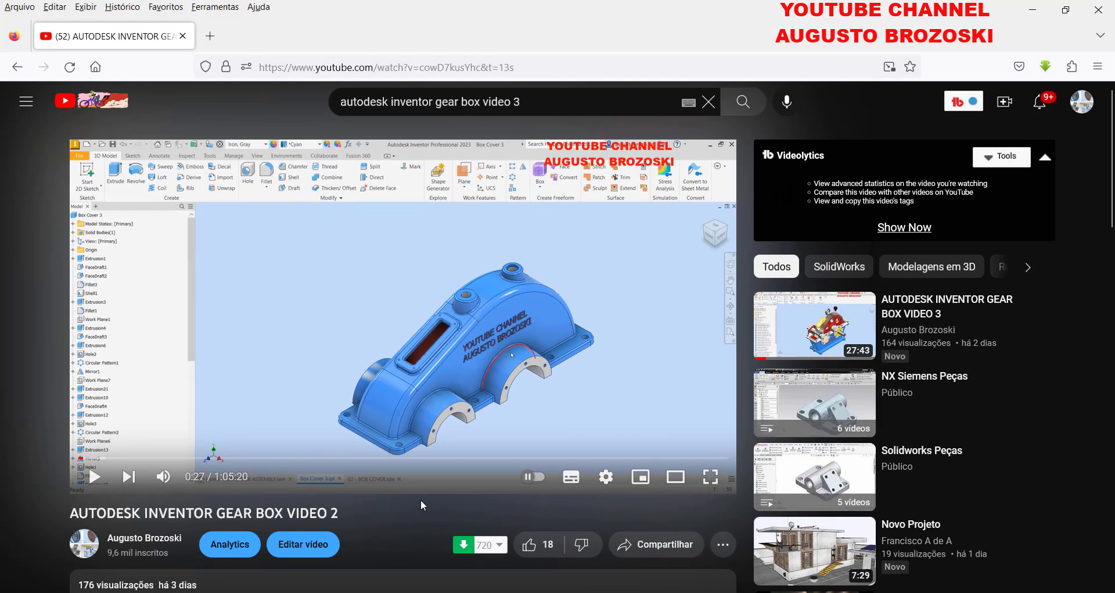
{"action": "scroll", "coordinate": [305, 393], "scroll_direction": "down", "scroll_amount": 2}
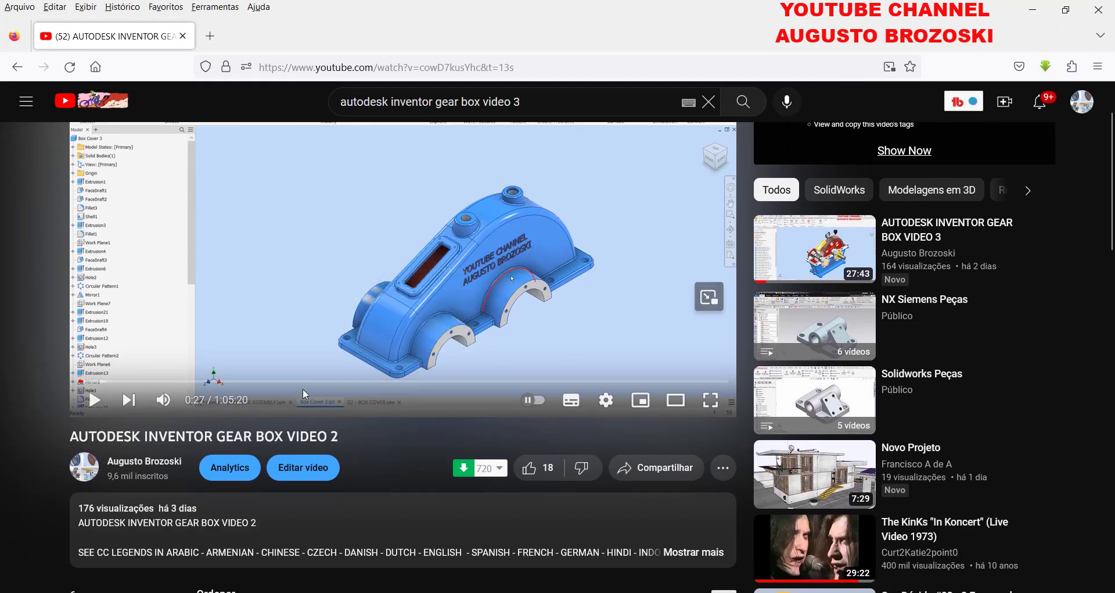
{"action": "scroll", "coordinate": [485, 434], "scroll_direction": "down", "scroll_amount": 2}
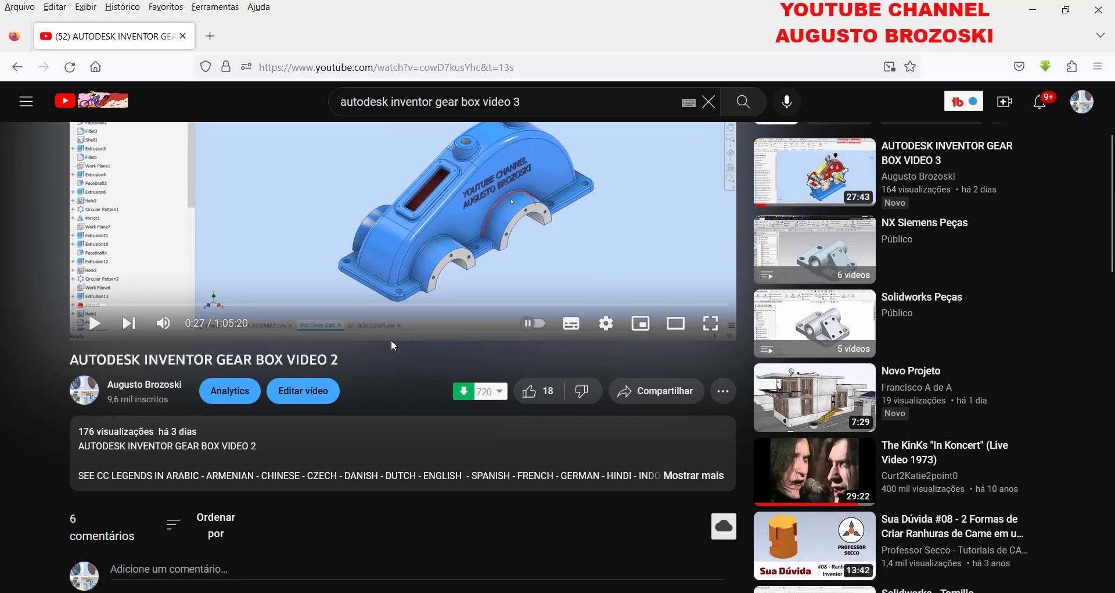
{"action": "left_click", "coordinate": [703, 475]}
{"action": "scroll", "coordinate": [346, 379], "scroll_direction": "down", "scroll_amount": 3}
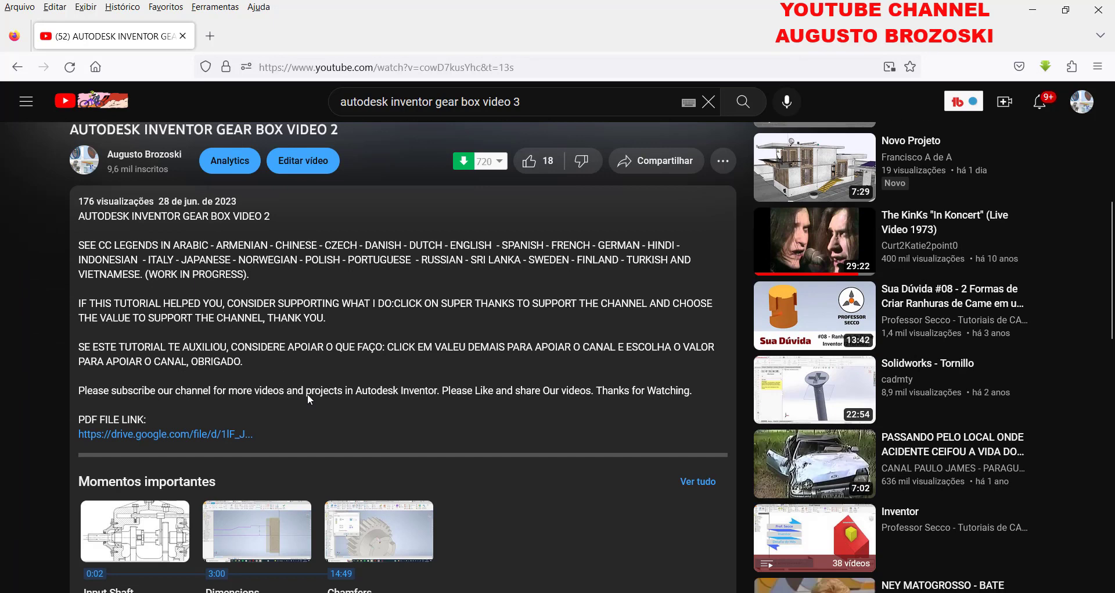
{"action": "scroll", "coordinate": [308, 393], "scroll_direction": "down", "scroll_amount": 4}
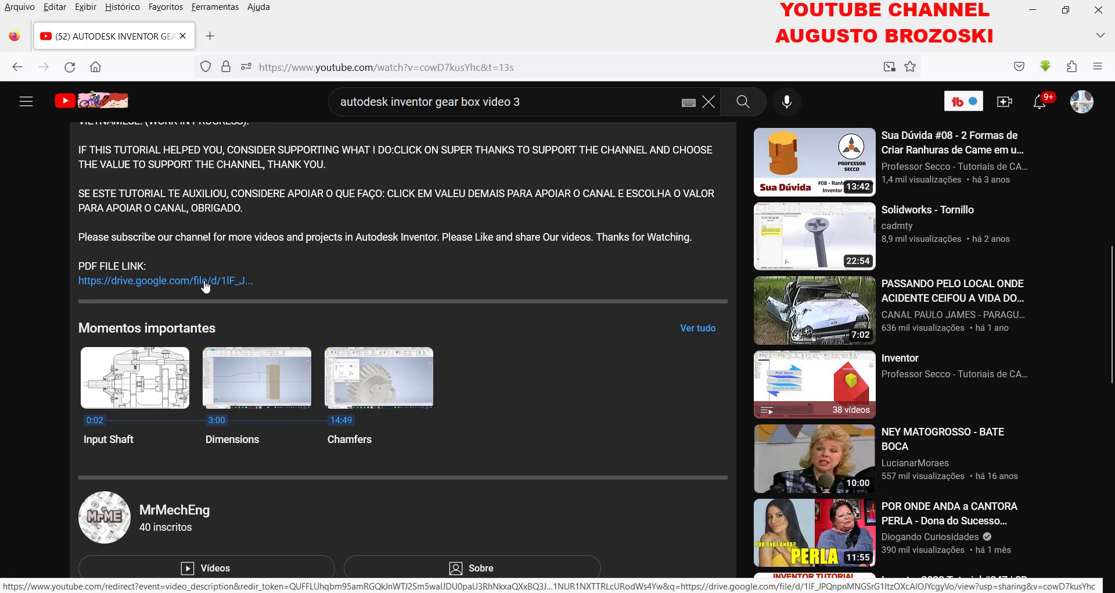
{"action": "left_click", "coordinate": [1020, 12]}
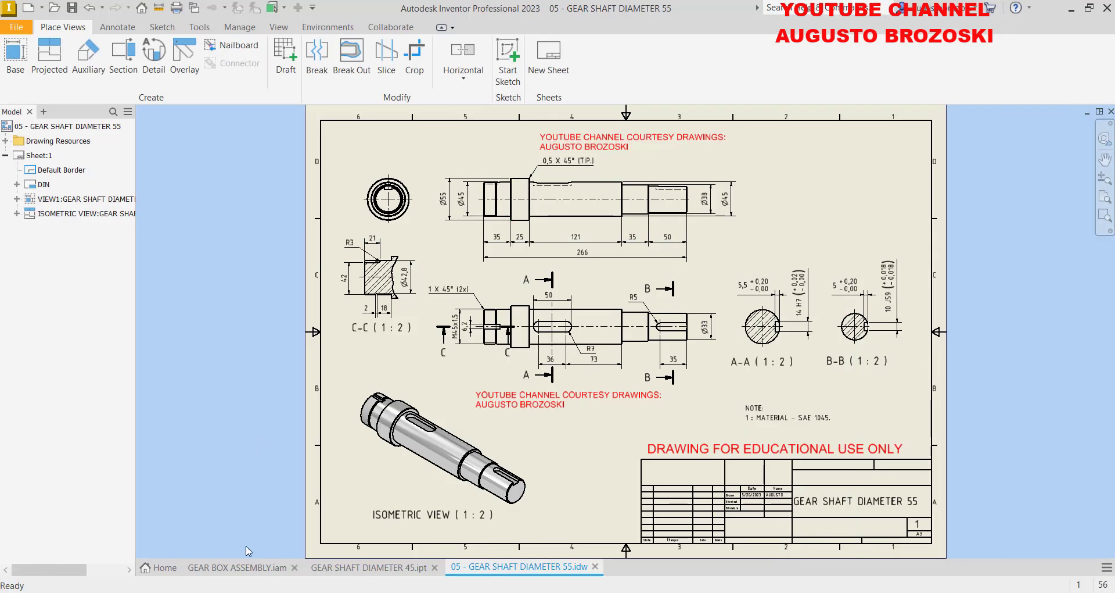
Step: Bring up the GEAR BOX ASSEMBLY.iam document in Inventor
{"action": "left_click", "coordinate": [238, 567]}
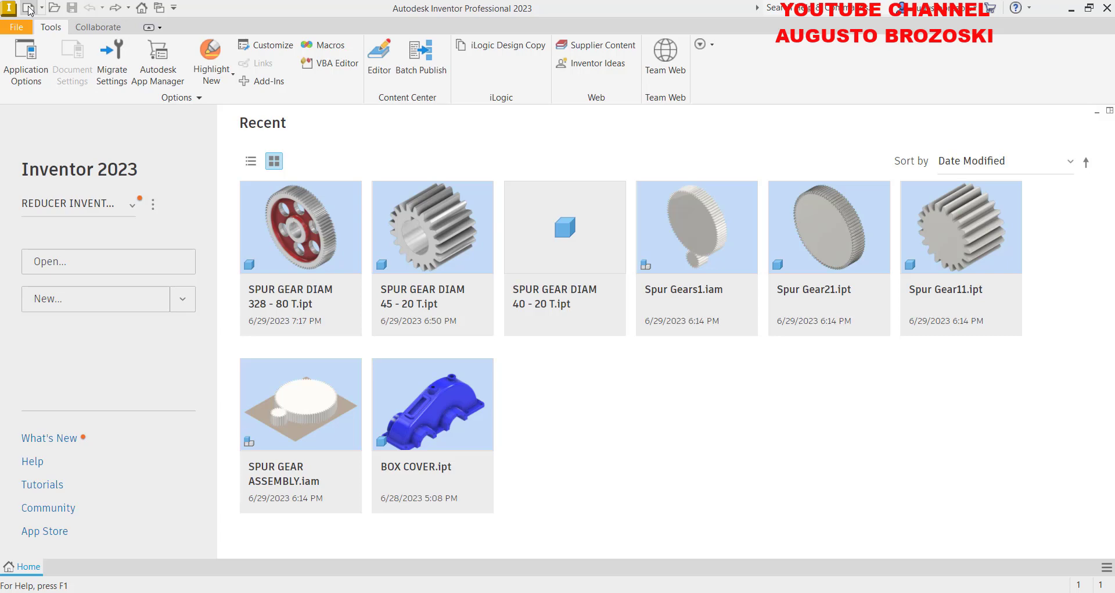
Step: Create a new part from the Metric Standard (mm).ipt template
{"action": "left_click", "coordinate": [28, 9]}
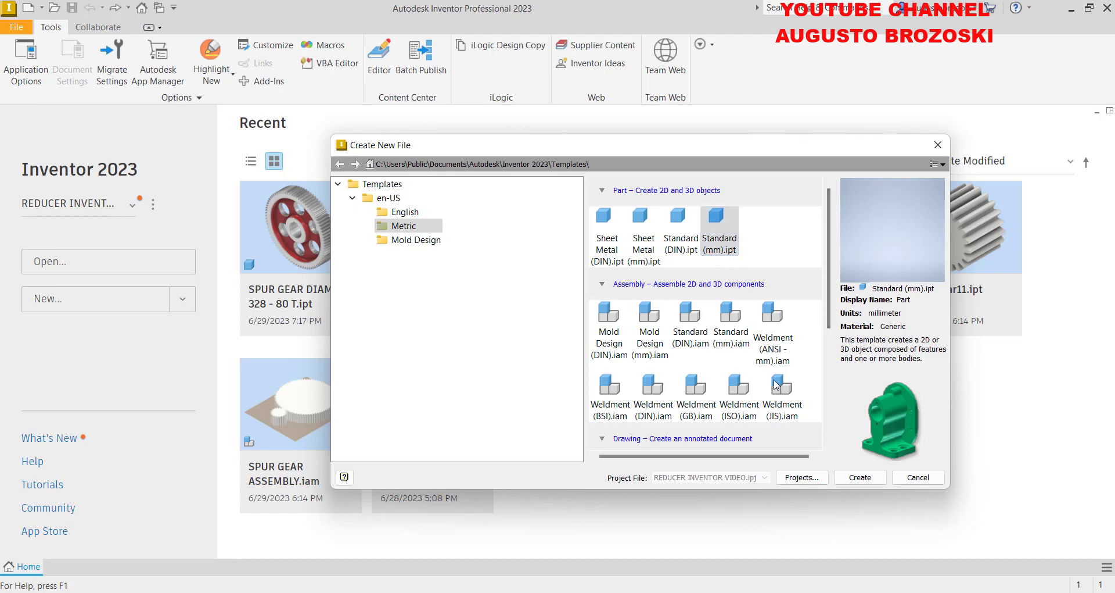
{"action": "left_click", "coordinate": [859, 477]}
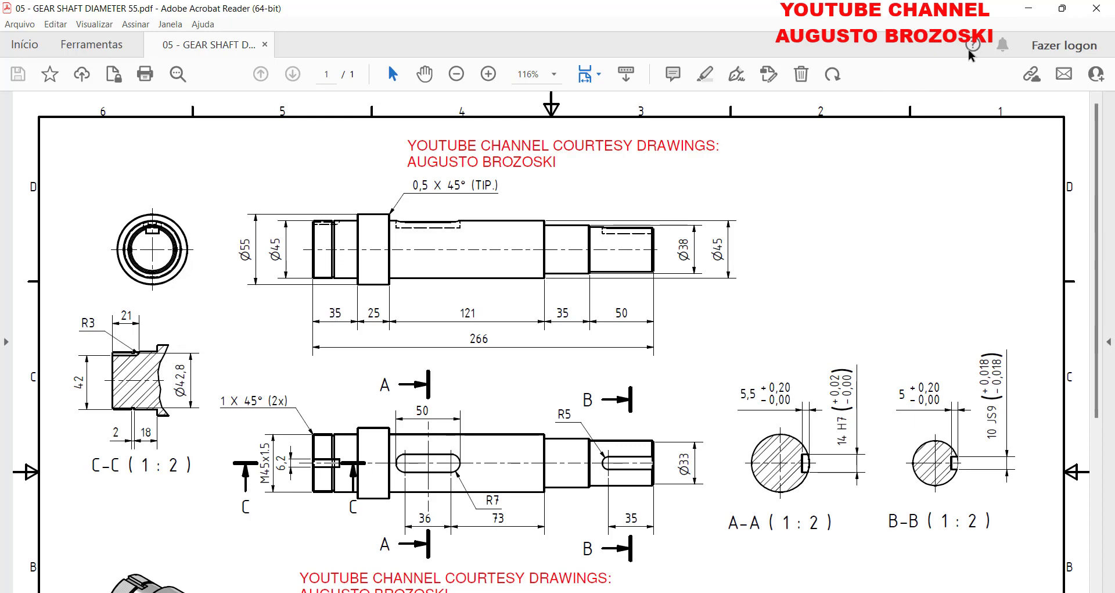
Step: Minimize Acrobat and begin Sketch1 on Part2's XY plane
{"action": "left_click", "coordinate": [1024, 16]}
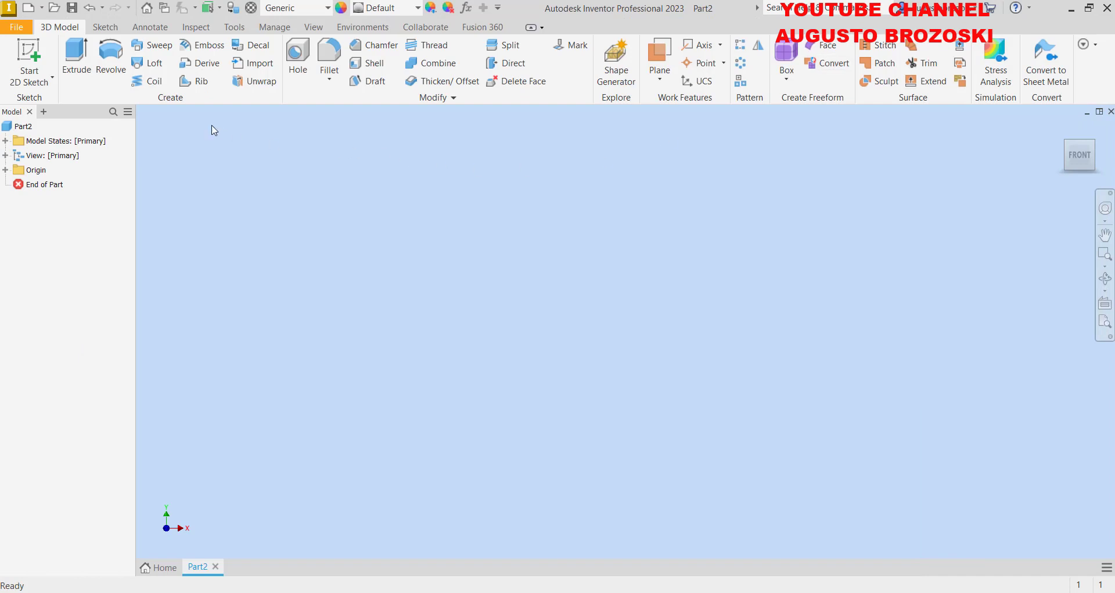
{"action": "left_click", "coordinate": [36, 55]}
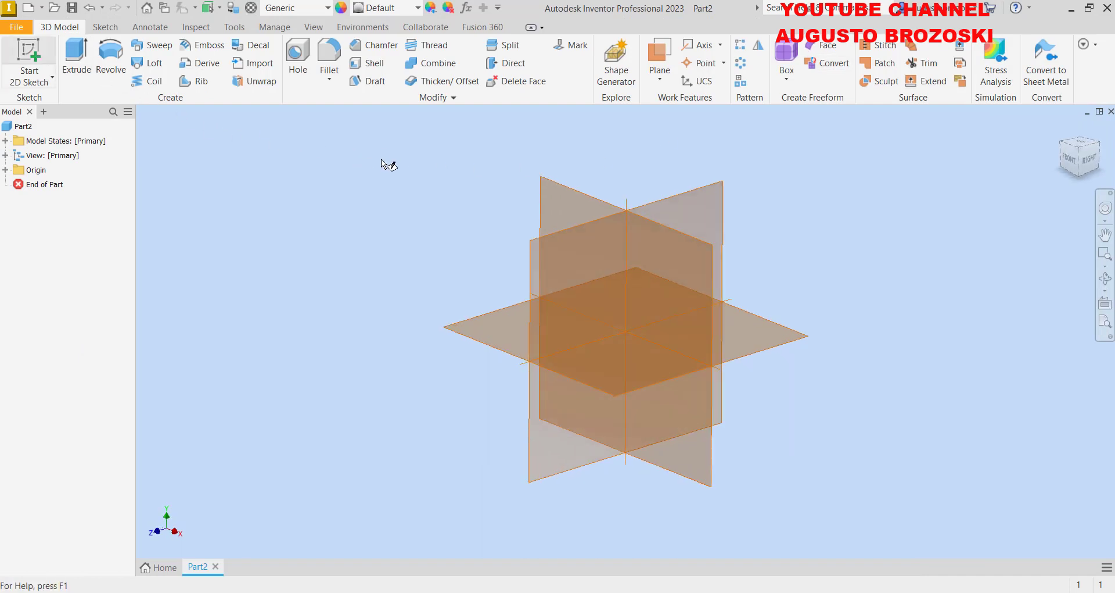
{"action": "left_click", "coordinate": [585, 191]}
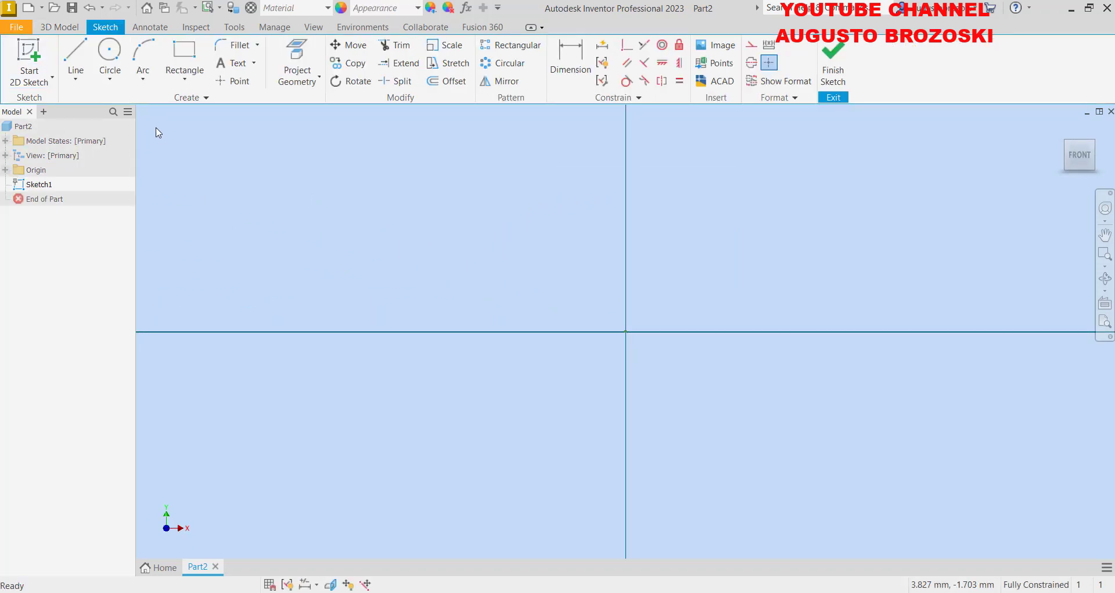
Step: Draw a horizontal line leftward from the origin and format it as a centerline
{"action": "left_click", "coordinate": [76, 61]}
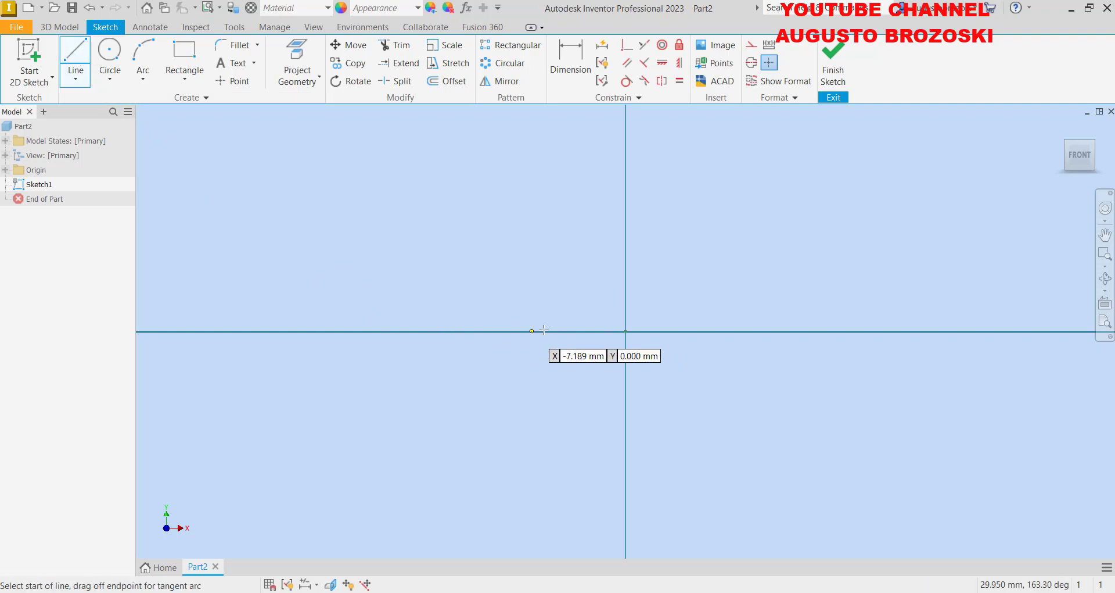
{"action": "left_click", "coordinate": [626, 332]}
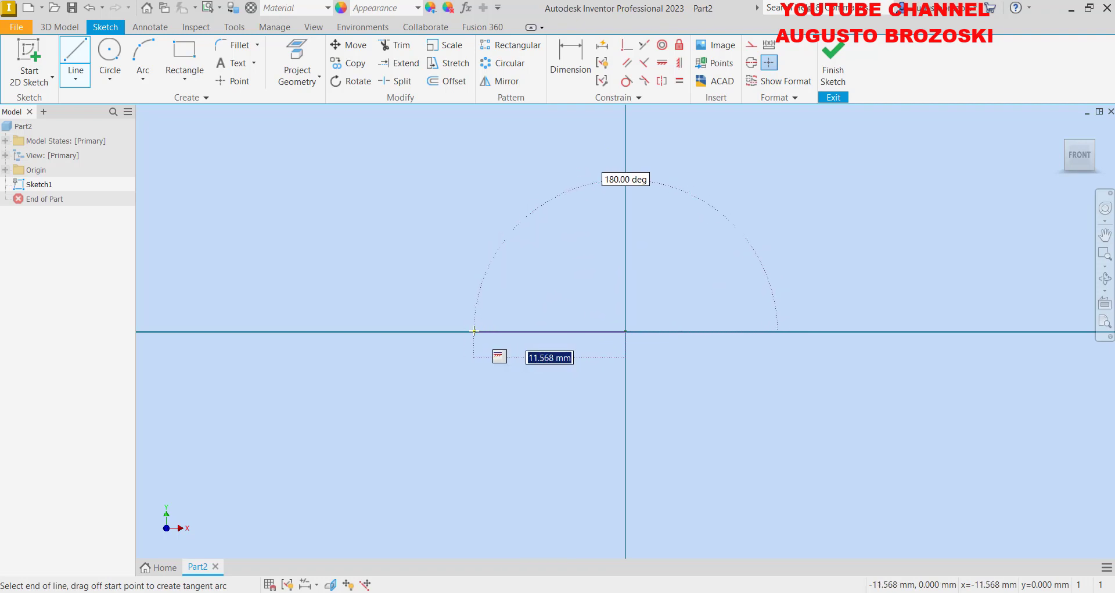
{"action": "left_click", "coordinate": [474, 331]}
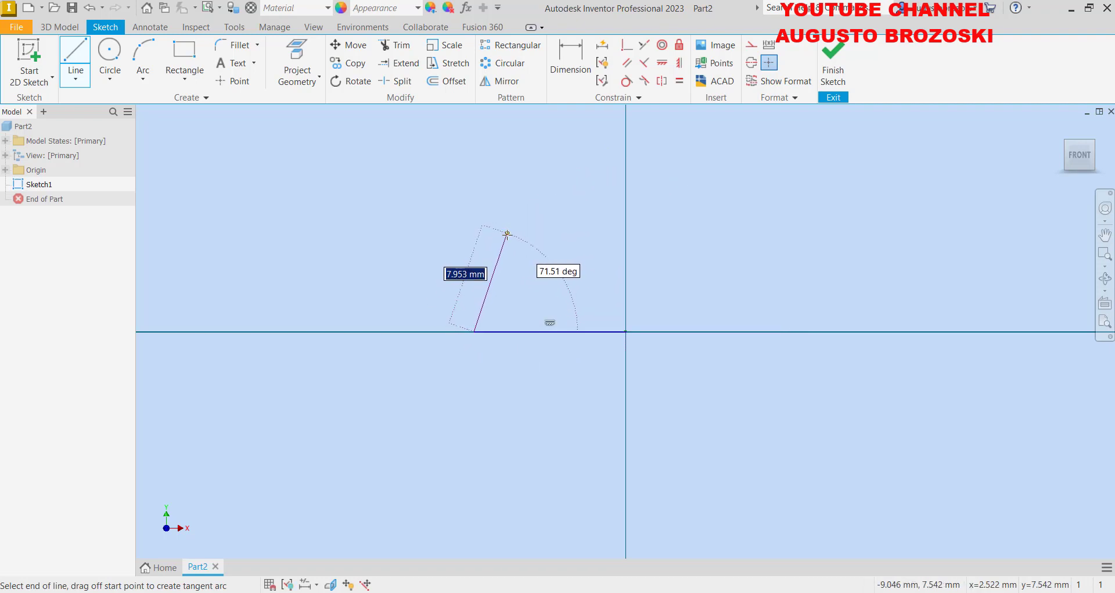
{"action": "key", "text": "Escape"}
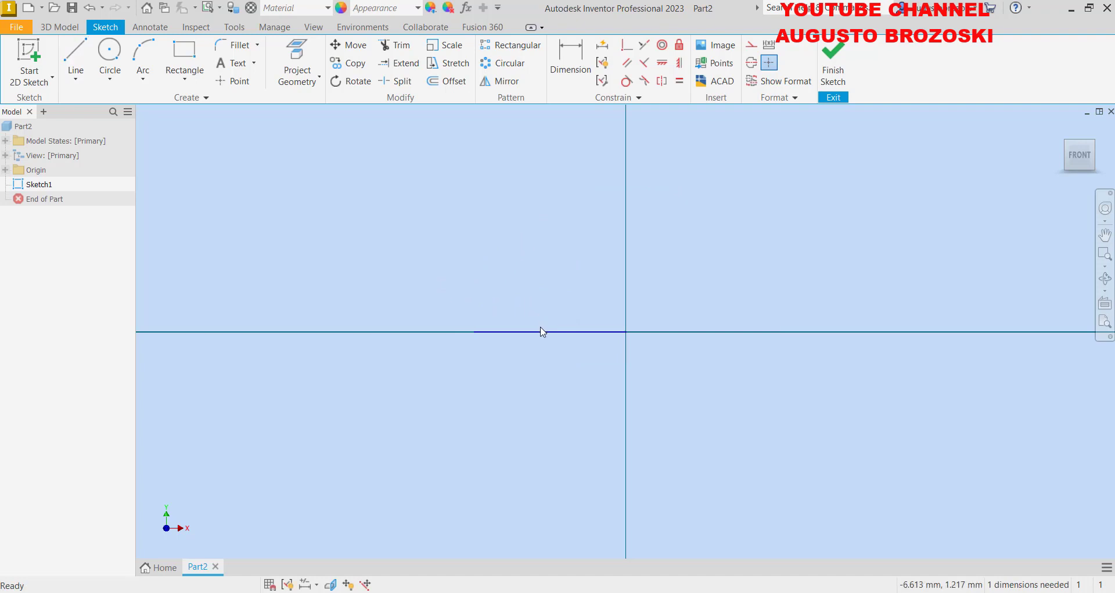
{"action": "left_click", "coordinate": [541, 331]}
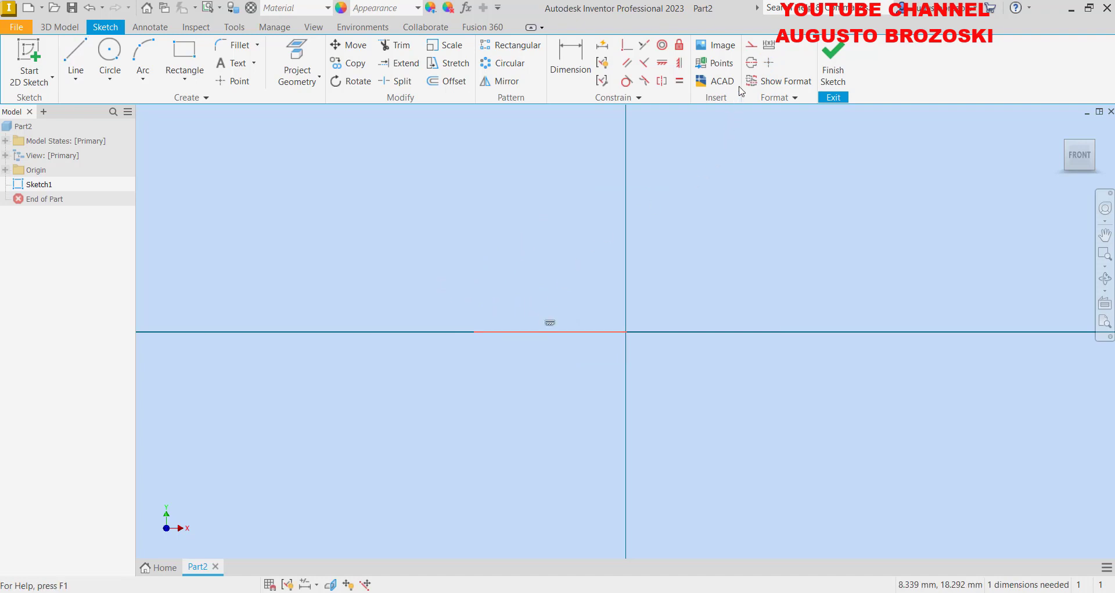
{"action": "left_click", "coordinate": [751, 63]}
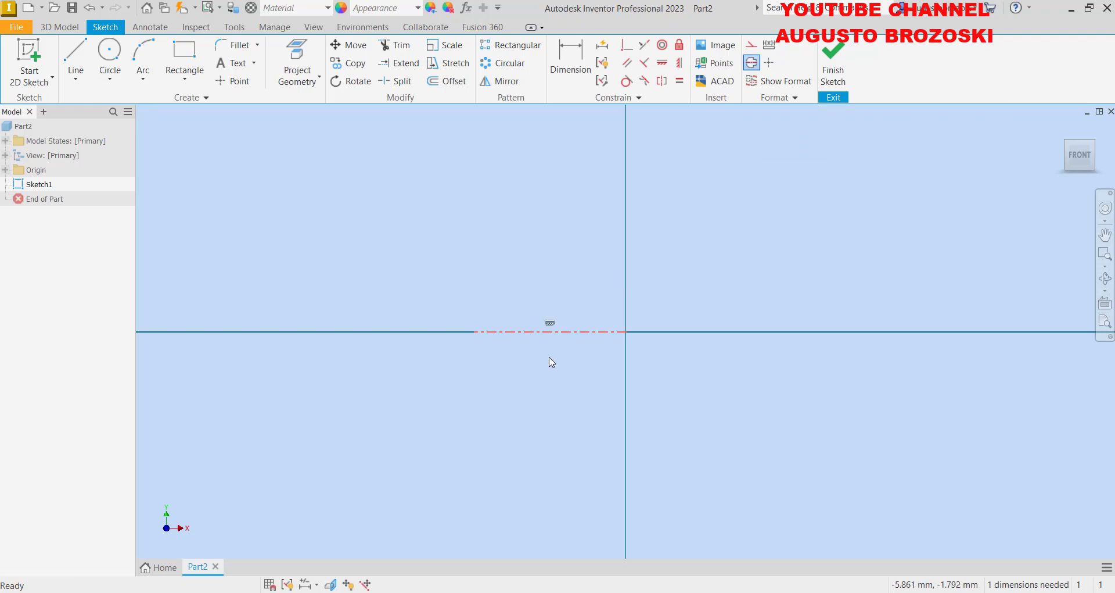
{"action": "key", "text": "Escape"}
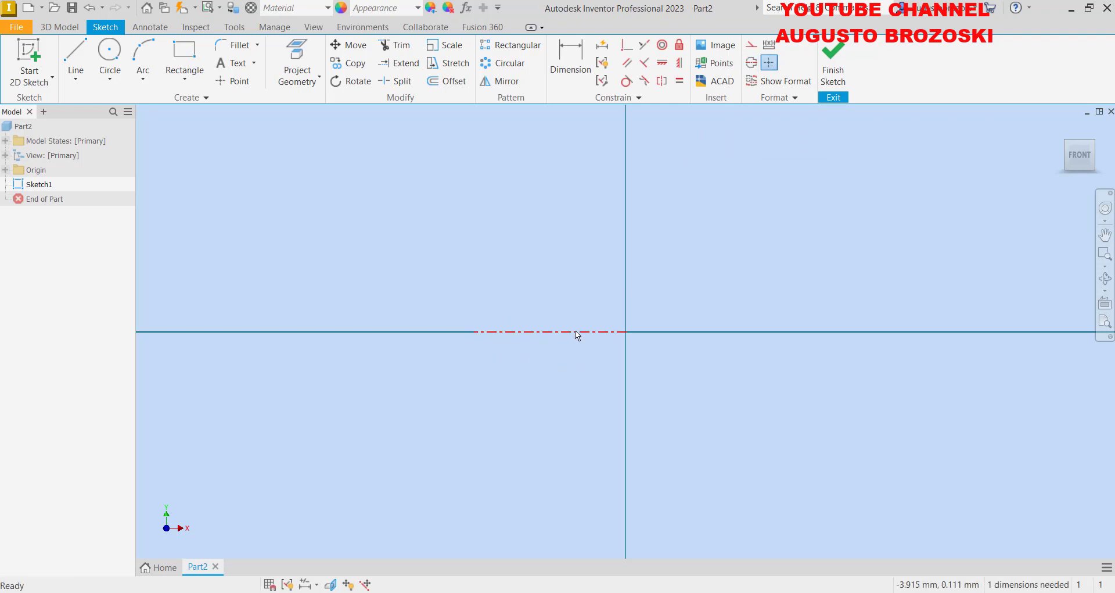
{"action": "left_click", "coordinate": [578, 333]}
Step: Draw a 22.5 vertical from the origin, a 35 mm horizontal, and a short upward step
{"action": "left_click", "coordinate": [76, 61]}
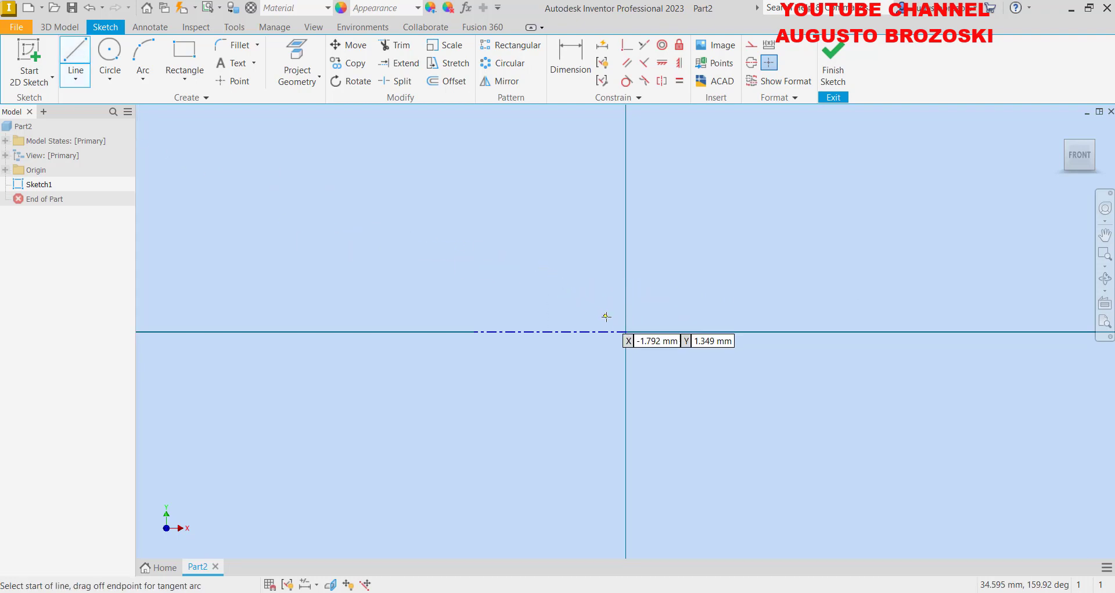
{"action": "left_click", "coordinate": [626, 332]}
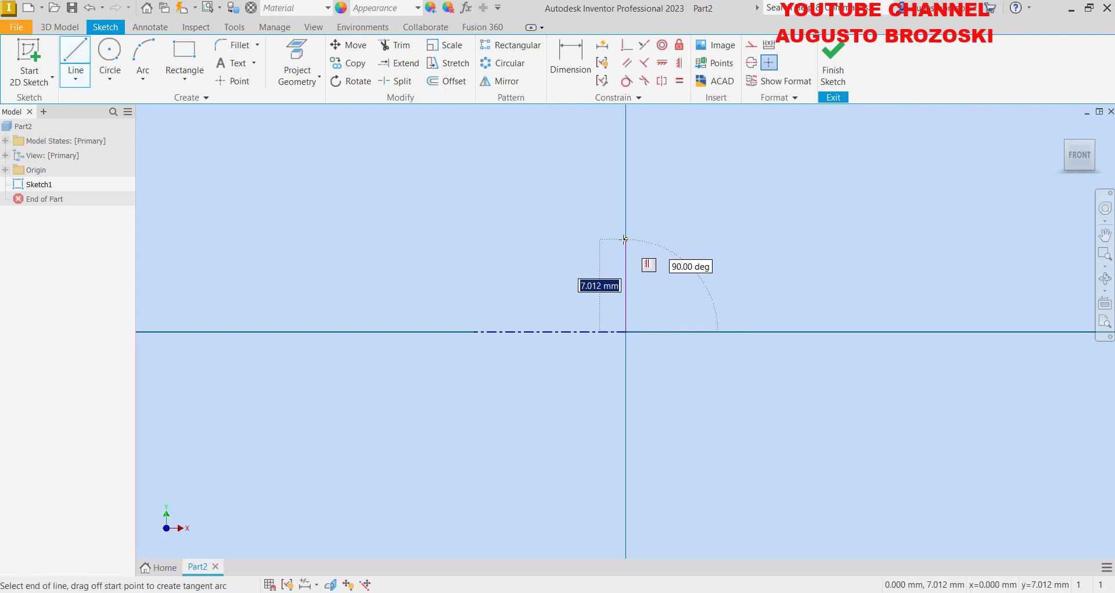
{"action": "type", "text": "45/2"}
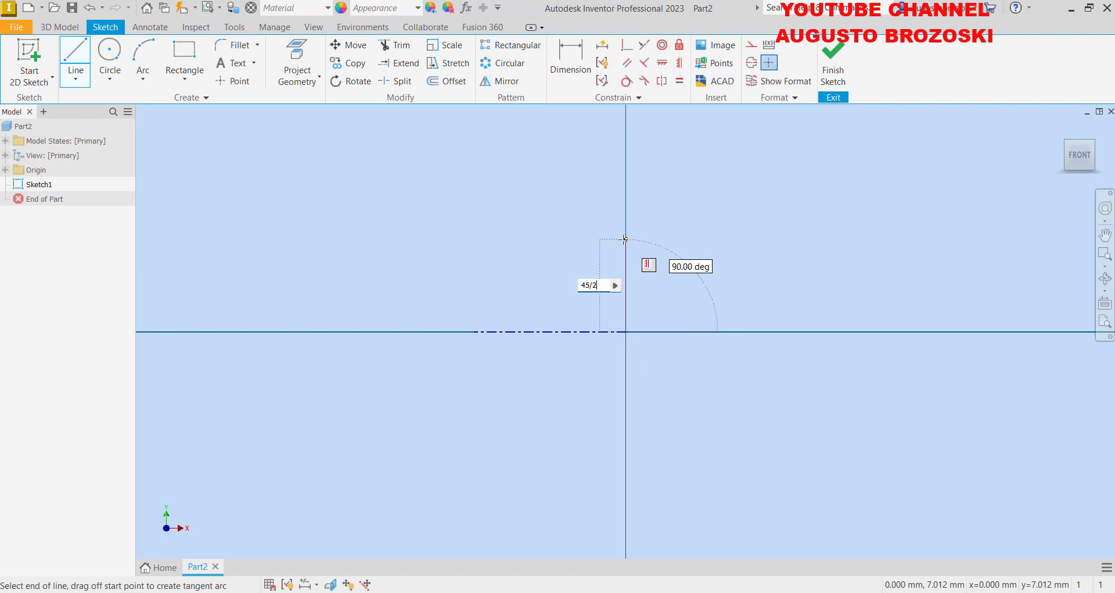
{"action": "key", "text": "Return"}
{"action": "scroll", "coordinate": [617, 251], "scroll_direction": "down", "scroll_amount": 2}
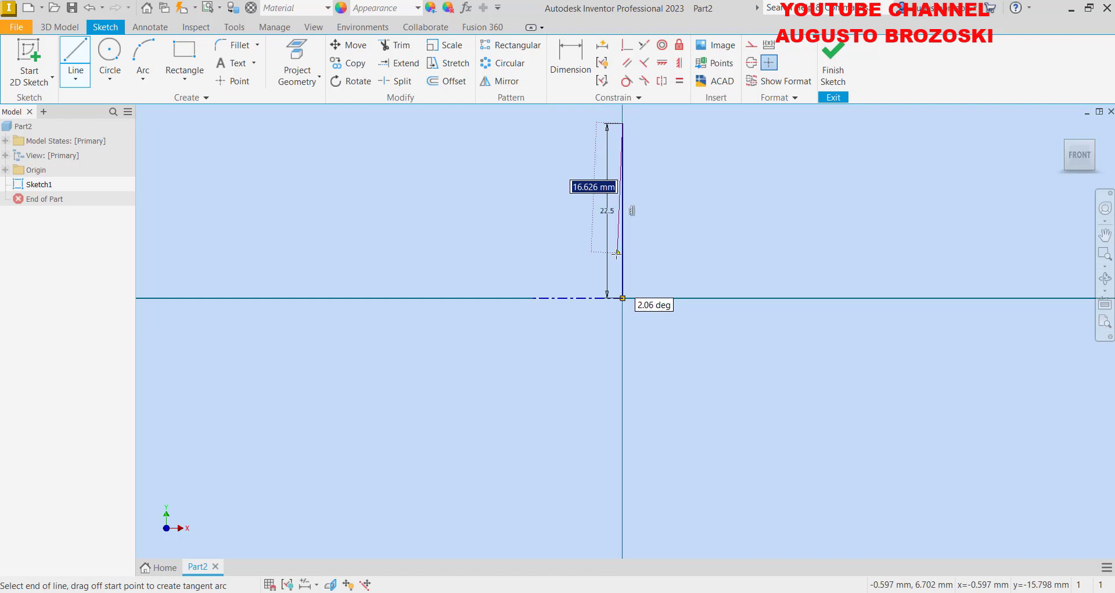
{"action": "scroll", "coordinate": [617, 252], "scroll_direction": "down", "scroll_amount": 2}
{"action": "scroll", "coordinate": [622, 168], "scroll_direction": "down", "scroll_amount": 1}
{"action": "scroll", "coordinate": [694, 174], "scroll_direction": "up", "scroll_amount": 4}
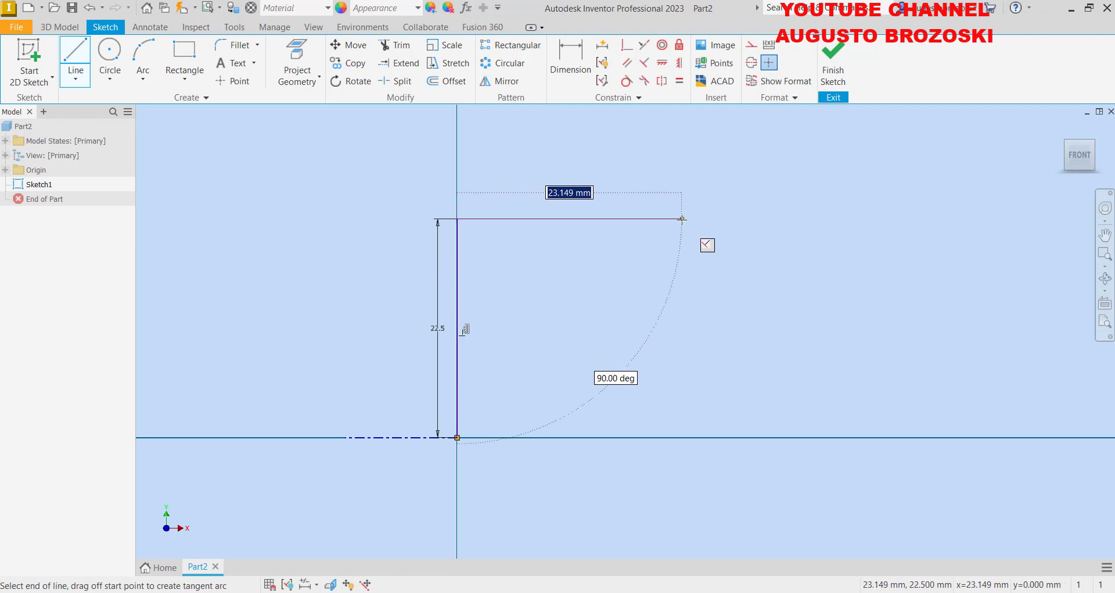
{"action": "type", "text": "35"}
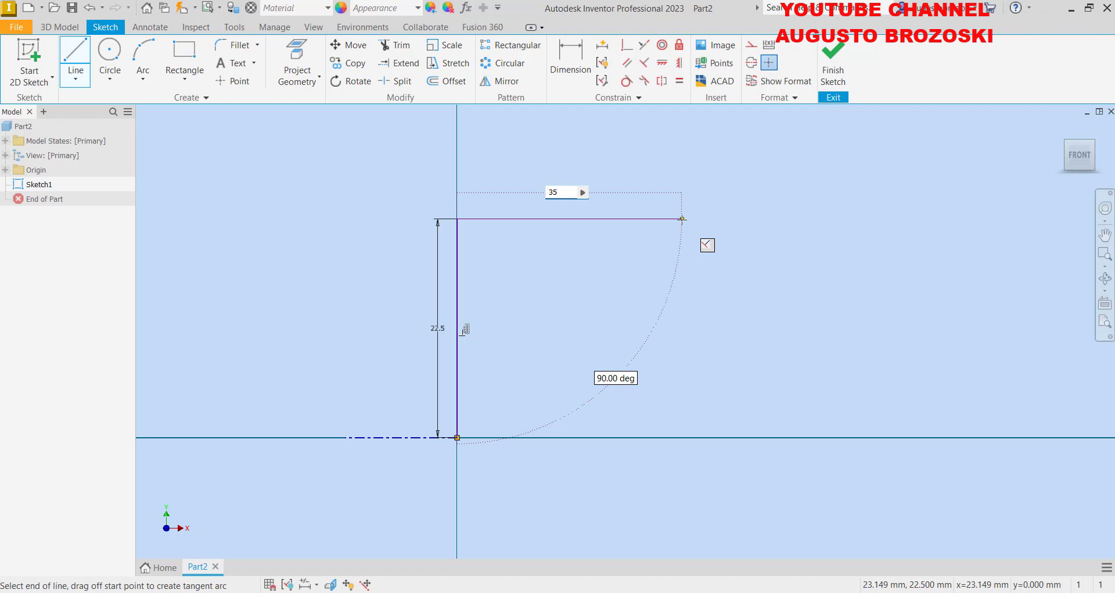
{"action": "key", "text": "Return"}
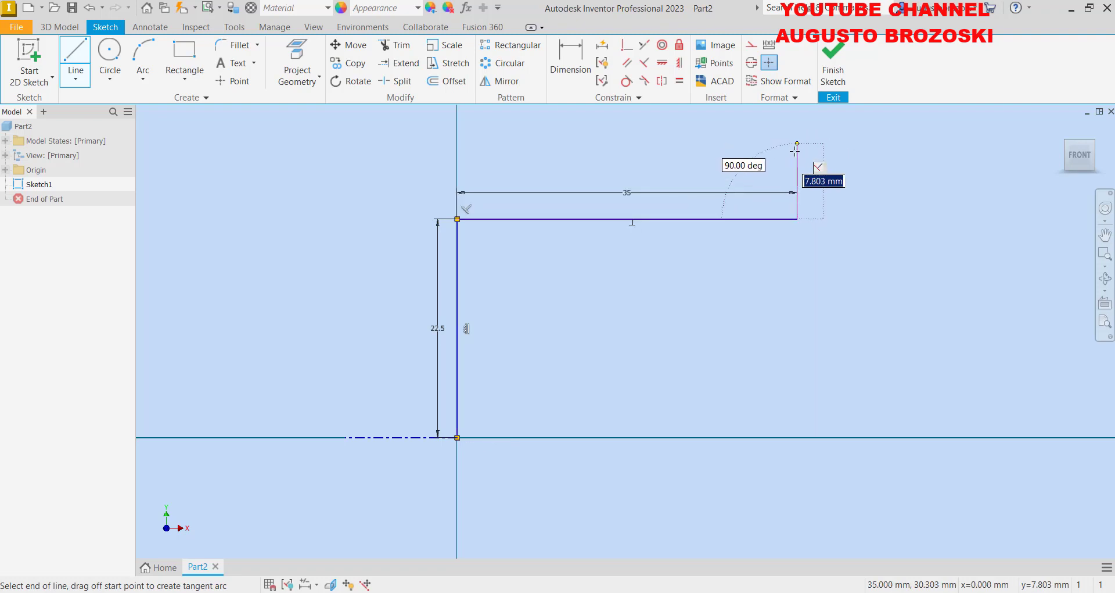
{"action": "left_click", "coordinate": [797, 131]}
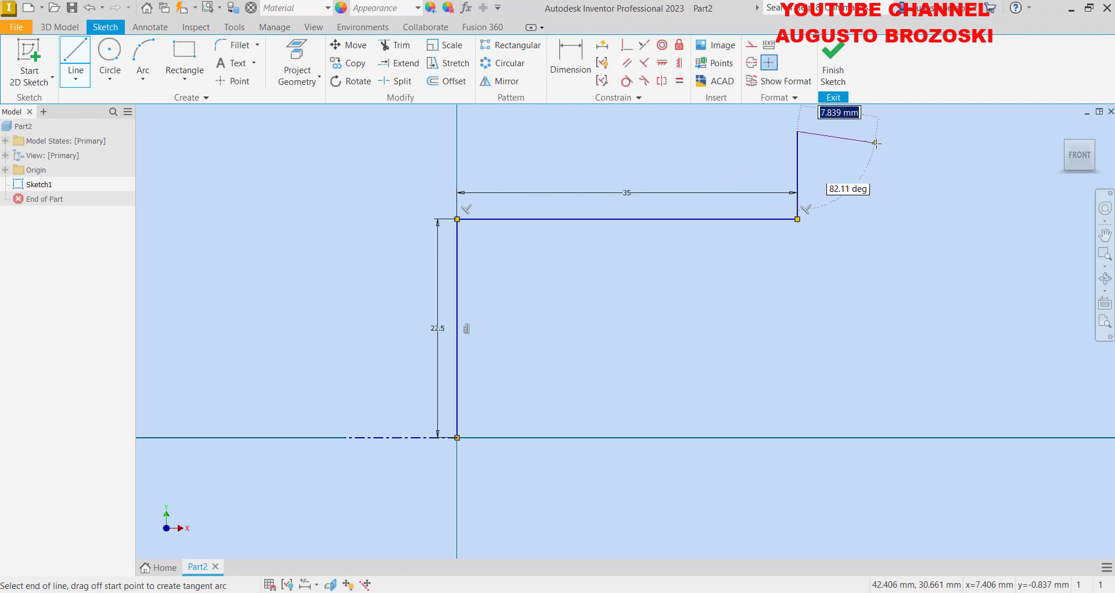
{"action": "key", "text": "Escape"}
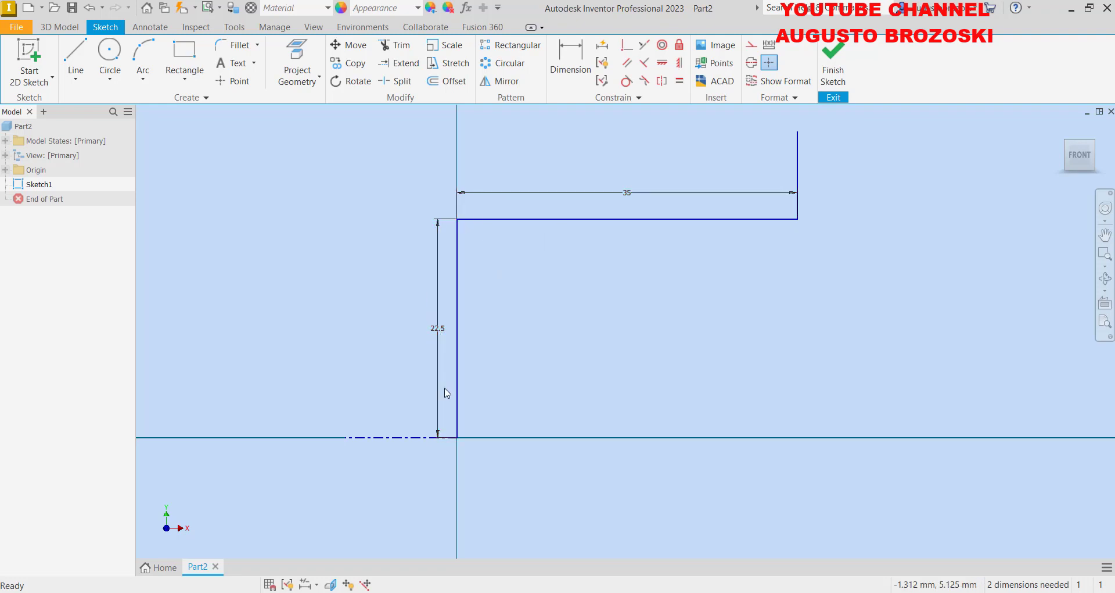
Step: Replace the 22.5 height dimension with a Ø45 diameter to the centerline, then view the reference PDF
{"action": "left_click", "coordinate": [438, 331]}
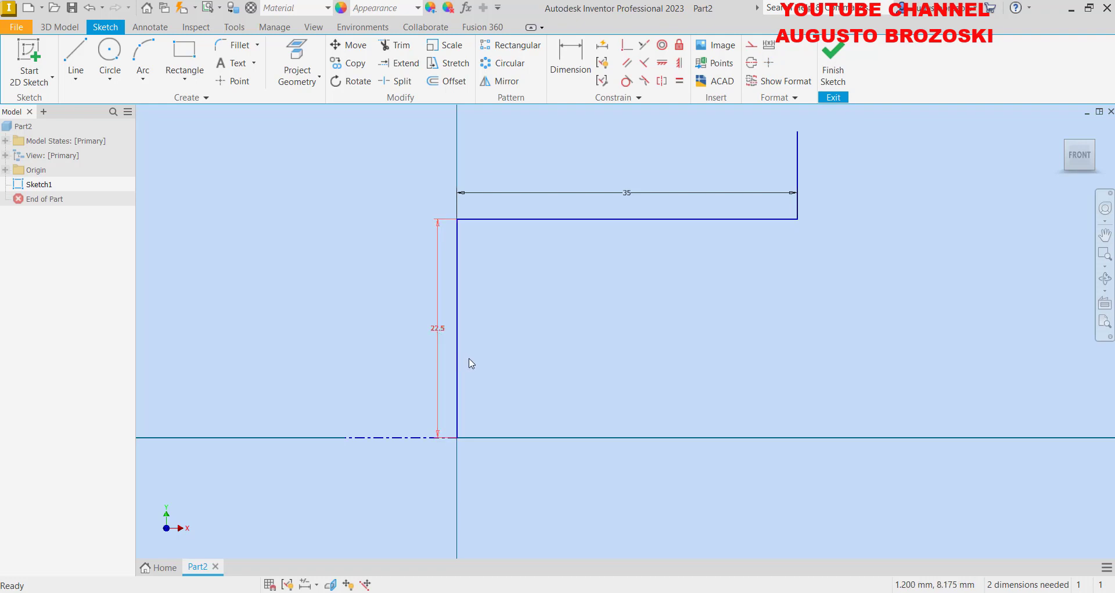
{"action": "key", "text": "Delete"}
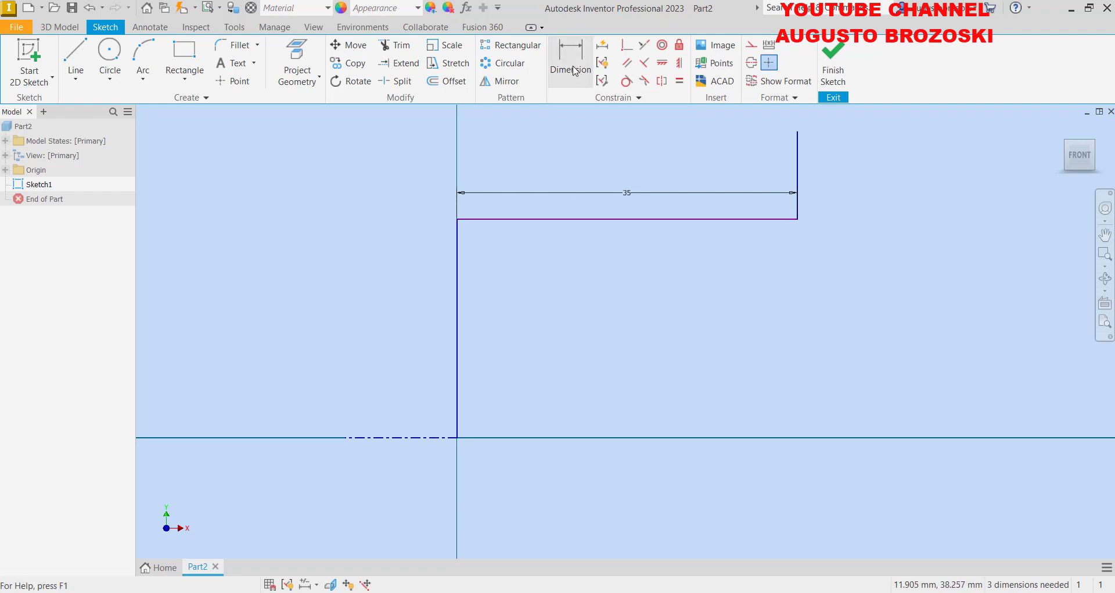
{"action": "left_click", "coordinate": [574, 70]}
{"action": "left_click", "coordinate": [488, 224]}
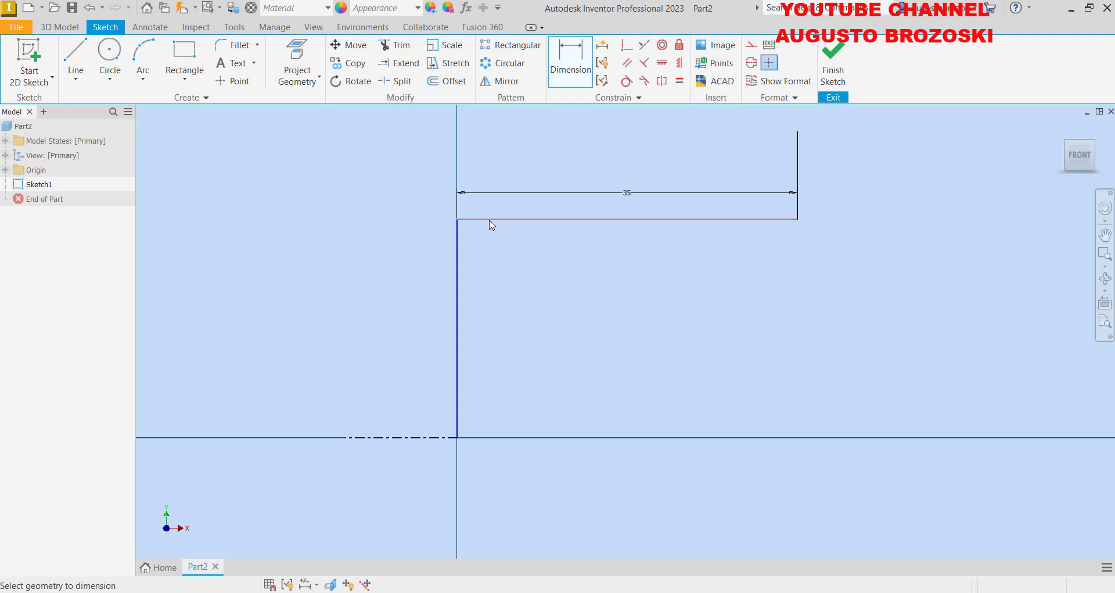
{"action": "left_click", "coordinate": [415, 442]}
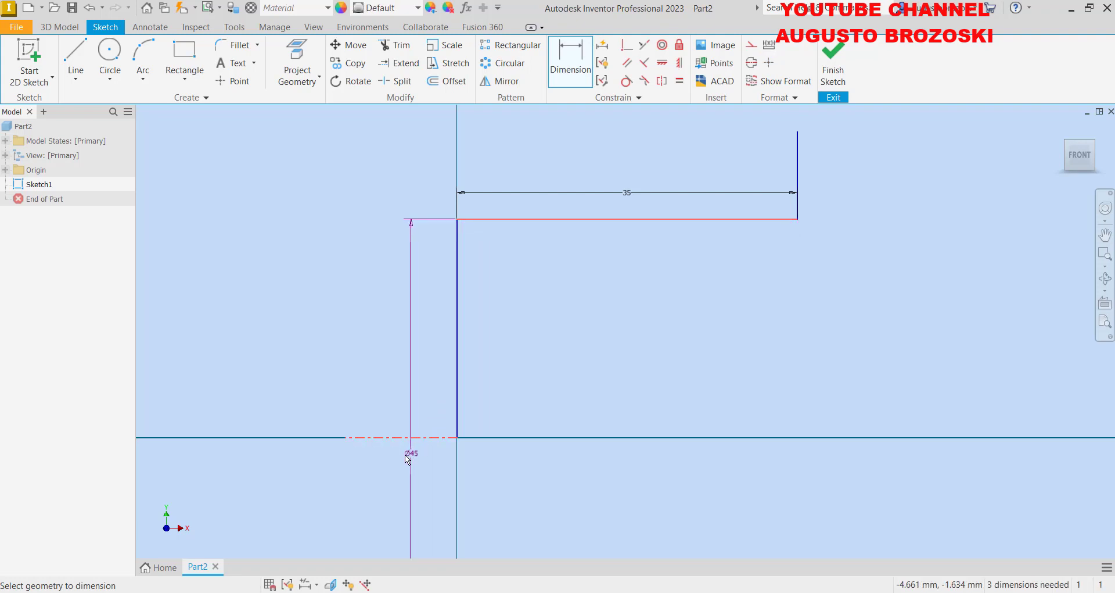
{"action": "left_click", "coordinate": [411, 460]}
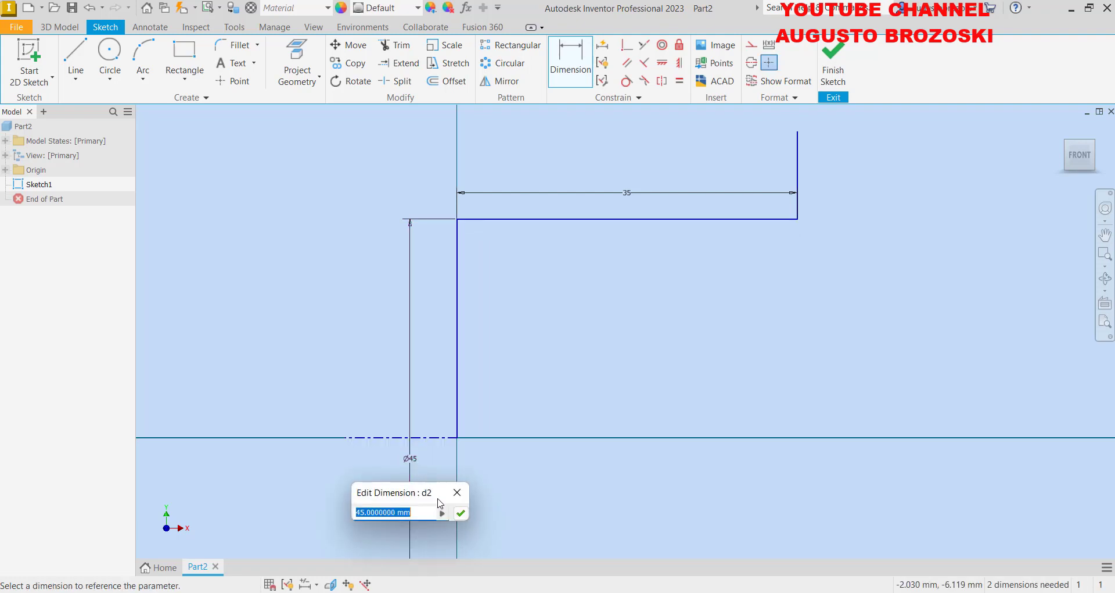
{"action": "left_click", "coordinate": [460, 513]}
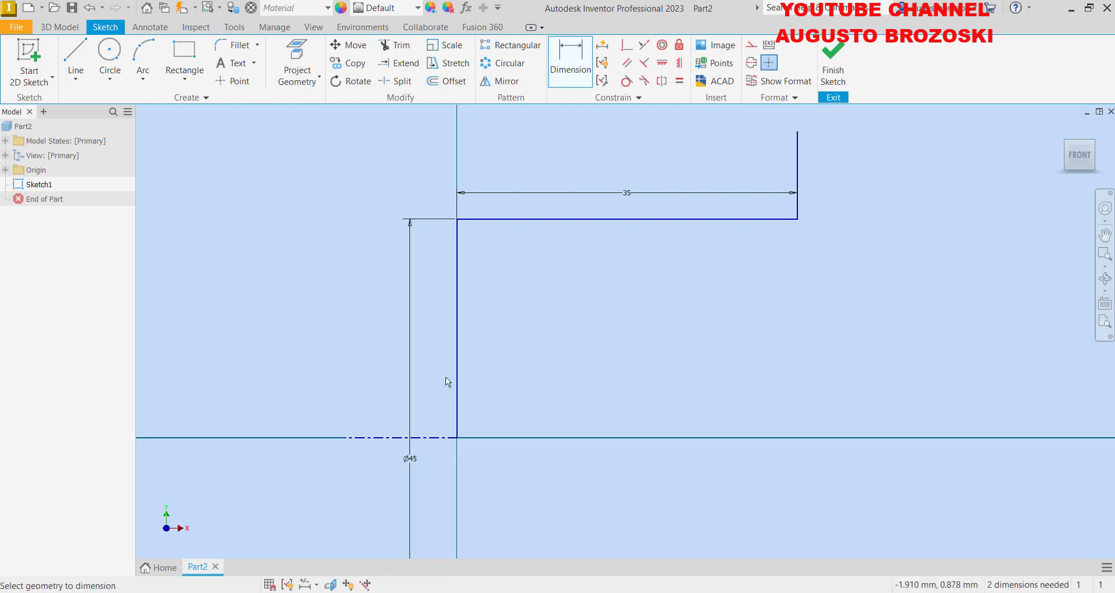
{"action": "scroll", "coordinate": [444, 336], "scroll_direction": "up", "scroll_amount": 2}
{"action": "scroll", "coordinate": [438, 344], "scroll_direction": "down", "scroll_amount": 3}
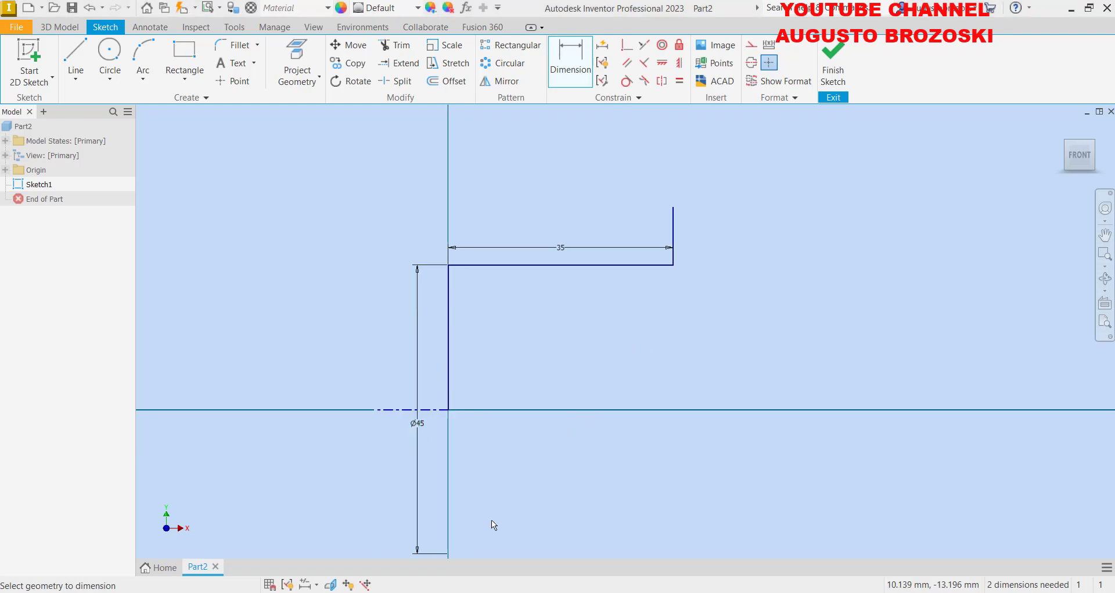
{"action": "key", "text": "alt+Tab"}
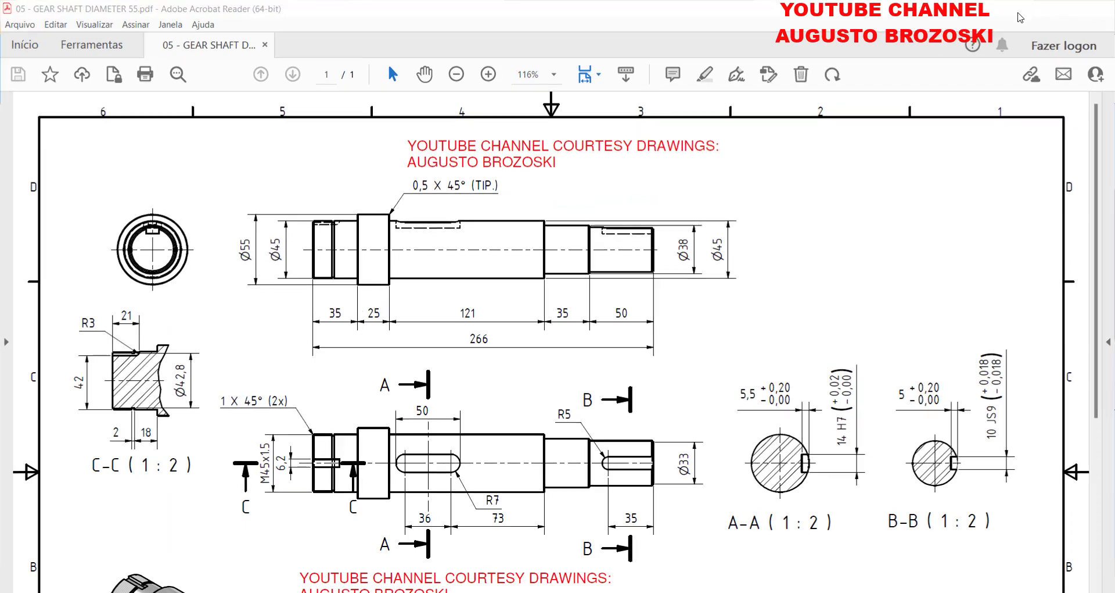
Step: Extend the profile with a 25 mm horizontal line from the step top and a downward vertical
{"action": "key", "text": "alt+Tab"}
{"action": "left_click", "coordinate": [76, 61]}
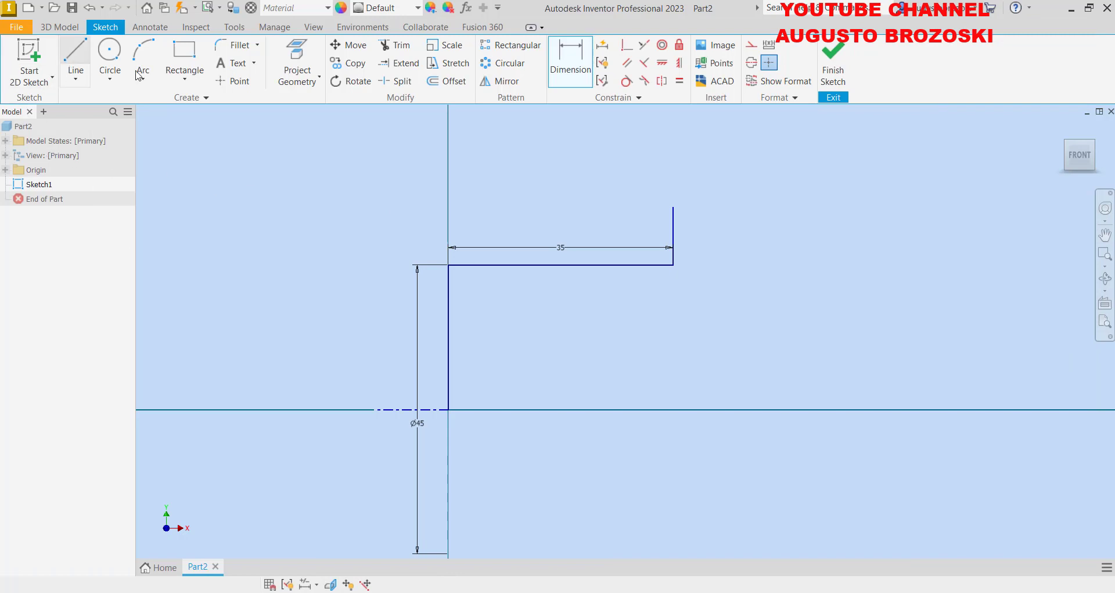
{"action": "left_click", "coordinate": [674, 207]}
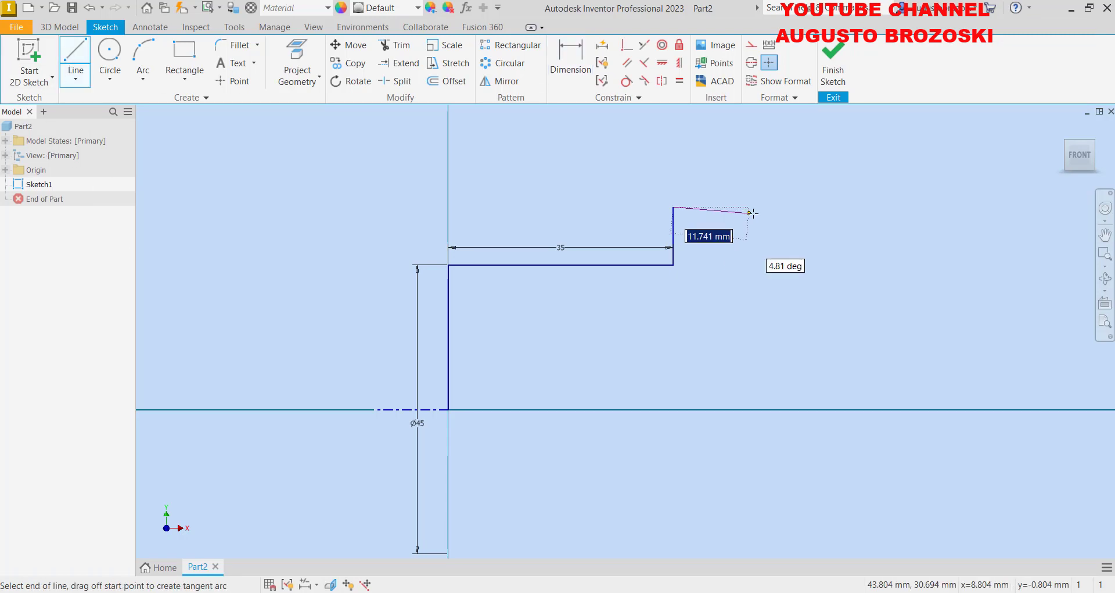
{"action": "type", "text": "25"}
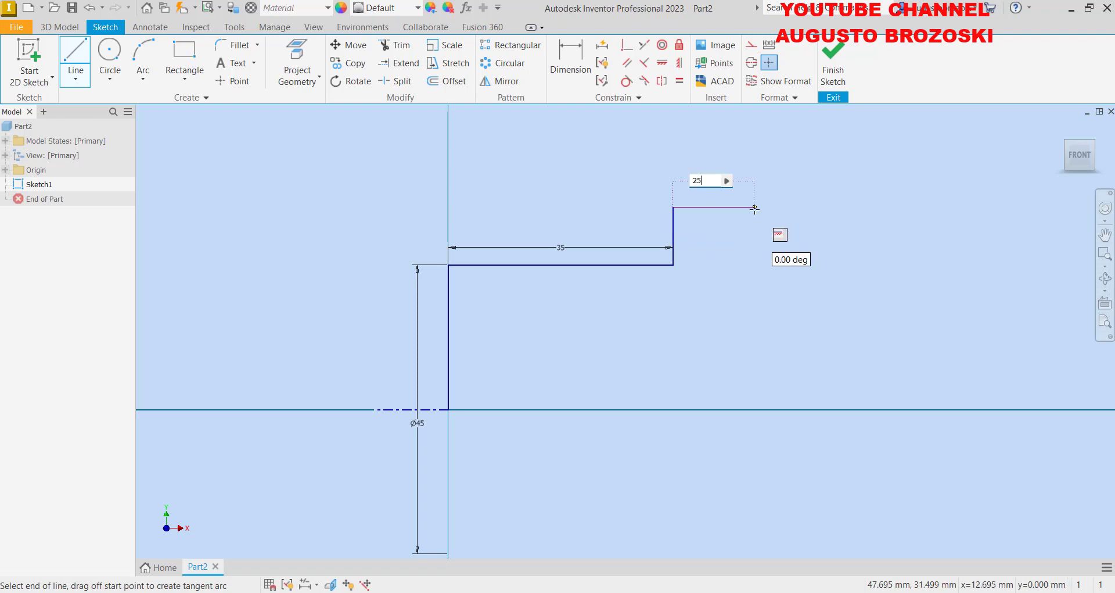
{"action": "key", "text": "Return"}
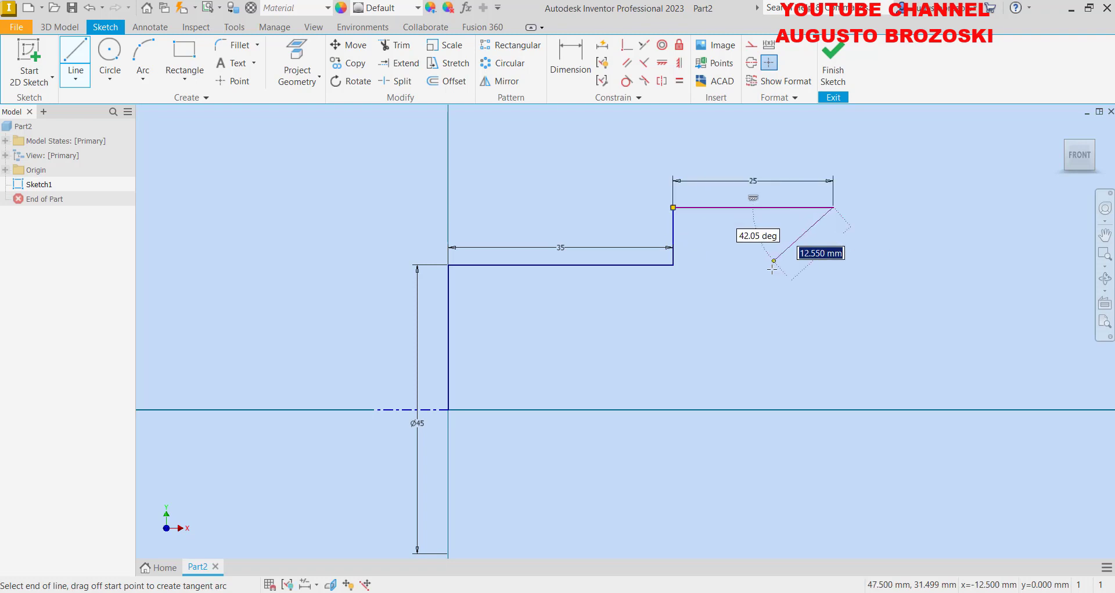
{"action": "left_click", "coordinate": [833, 313]}
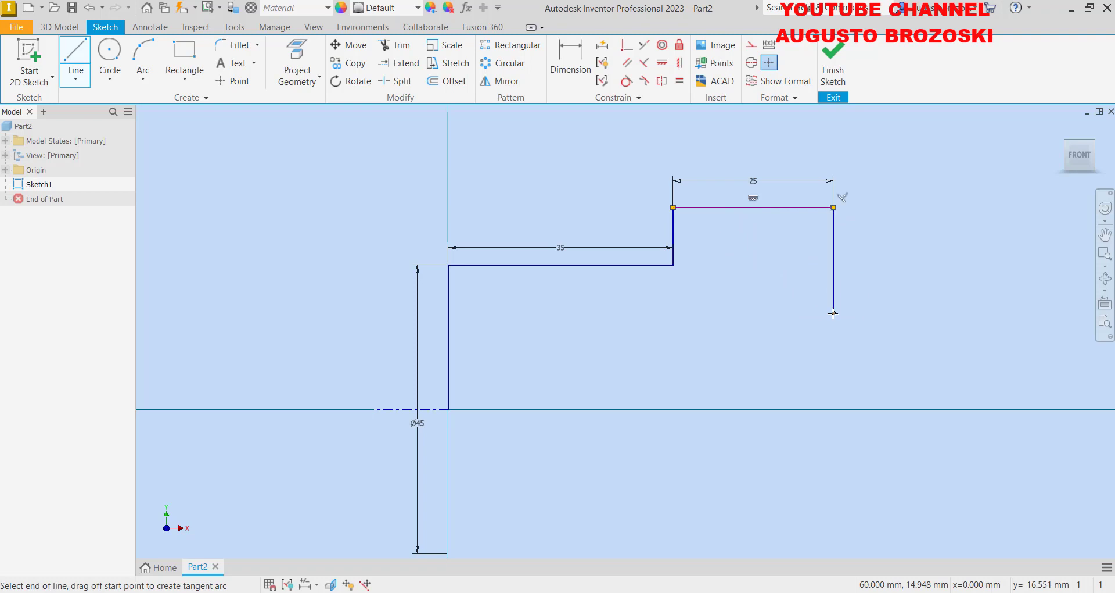
{"action": "key", "text": "Escape"}
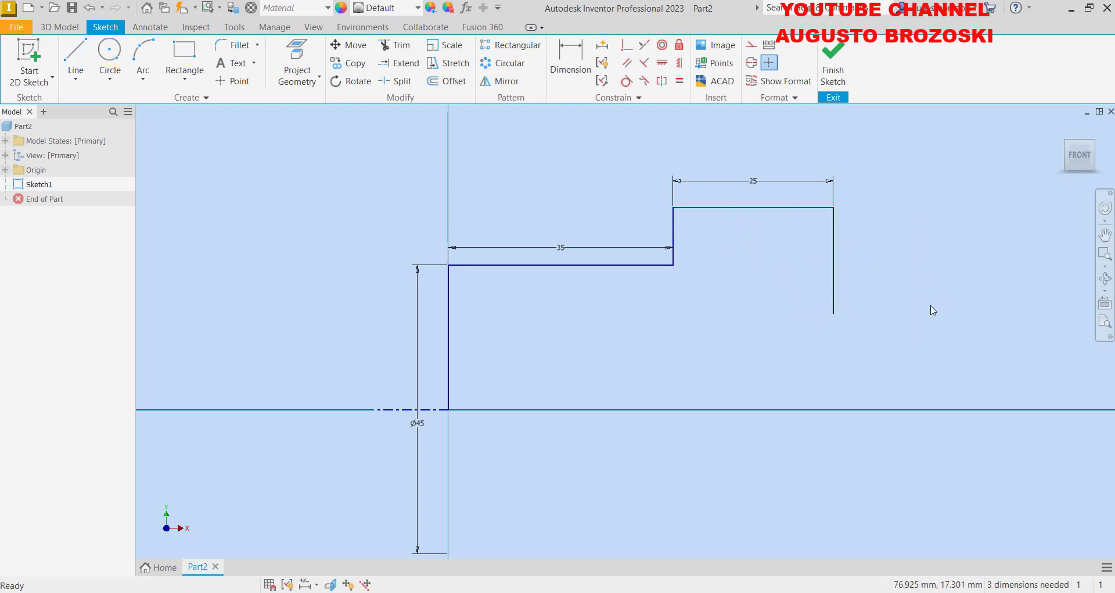
Step: Dimension the 25 mm top step as Ø55, measured about the centreline
{"action": "left_click", "coordinate": [582, 70]}
{"action": "left_click", "coordinate": [706, 224]}
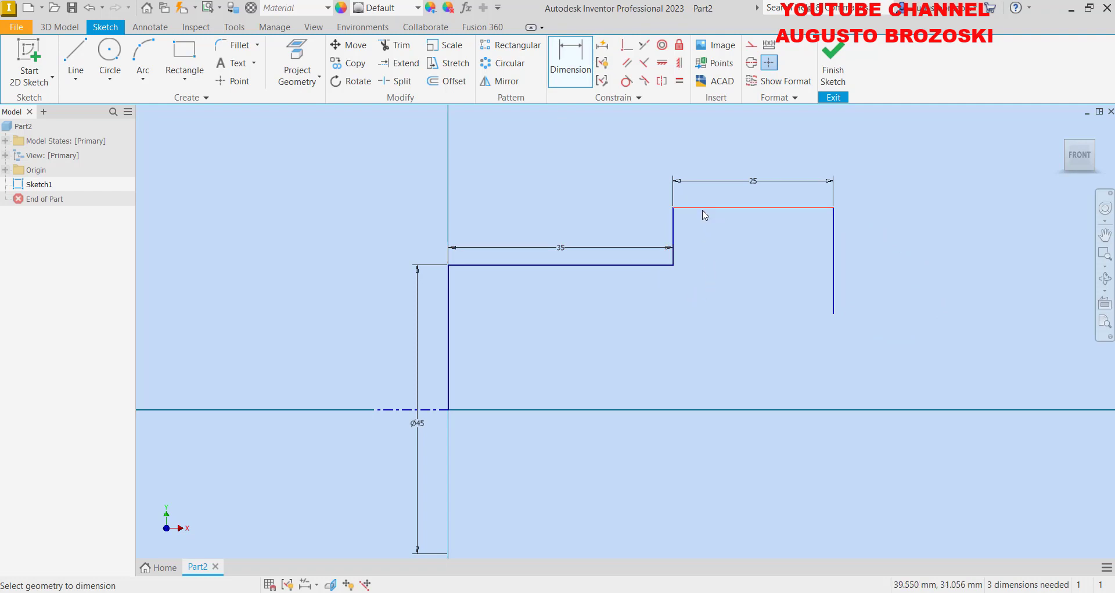
{"action": "left_click", "coordinate": [428, 410]}
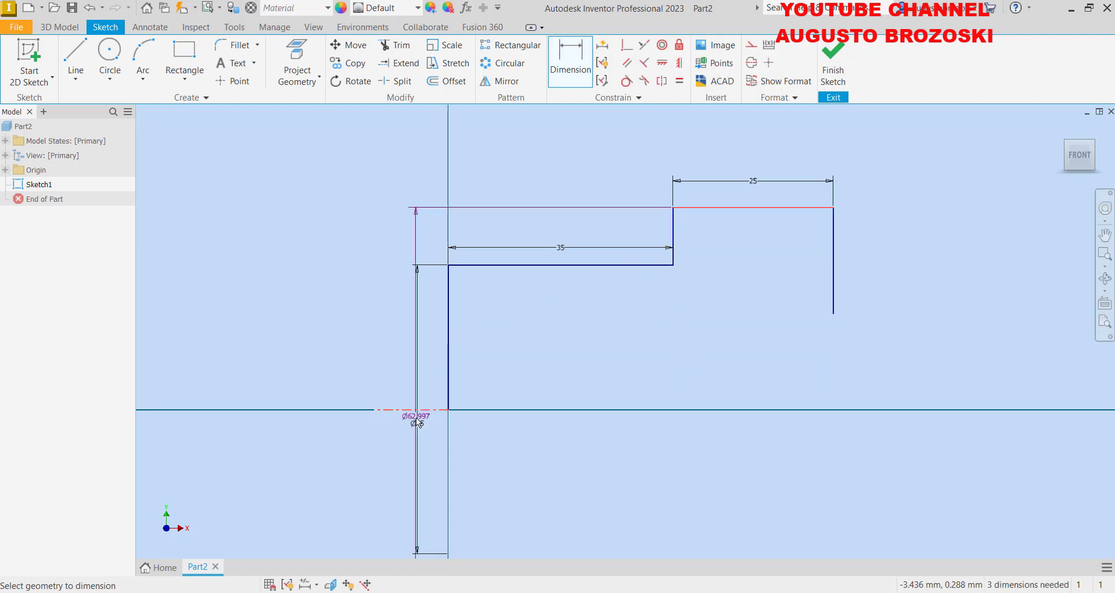
{"action": "left_click", "coordinate": [378, 442]}
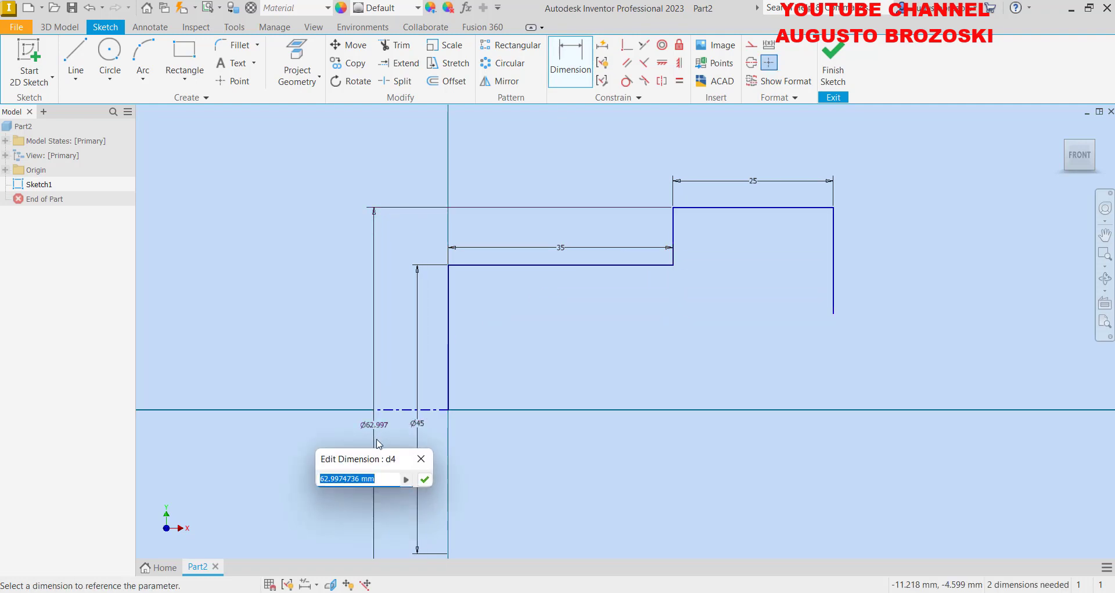
{"action": "type", "text": "55"}
{"action": "key", "text": "Return"}
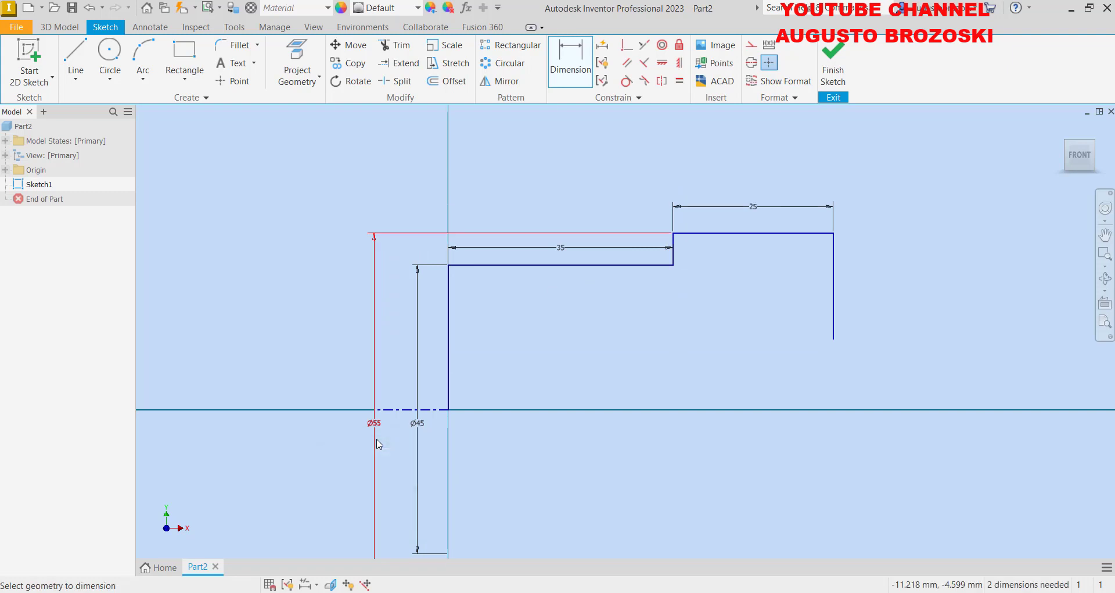
{"action": "scroll", "coordinate": [534, 286], "scroll_direction": "up", "scroll_amount": 2}
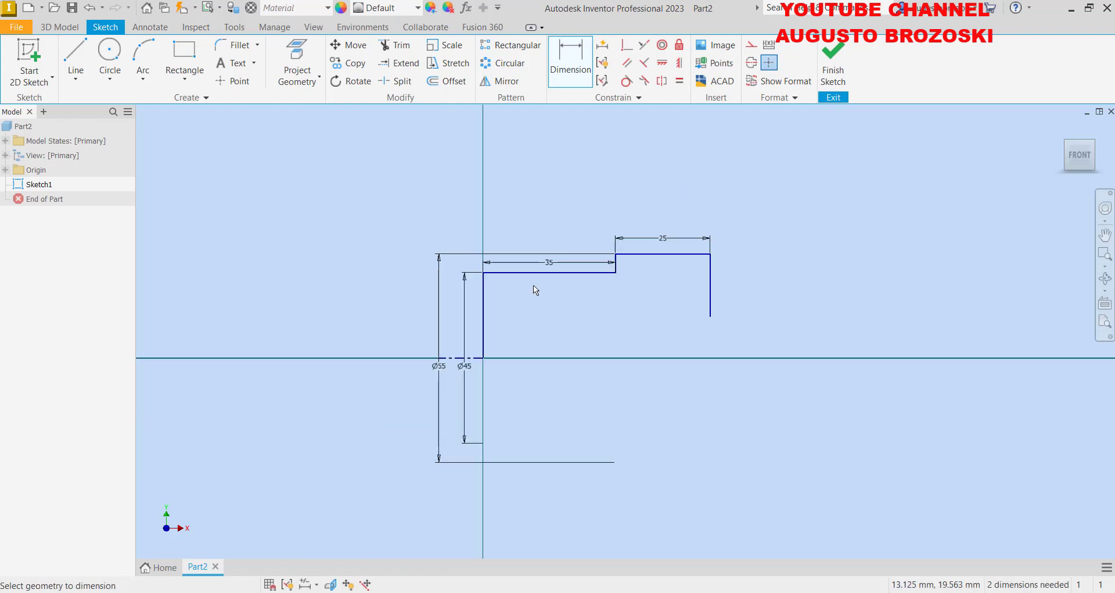
{"action": "mouse_move", "coordinate": [660, 331]}
{"action": "middle_mouse_down"}
{"action": "mouse_move", "coordinate": [488, 331]}
{"action": "mouse_move", "coordinate": [501, 335]}
{"action": "middle_mouse_up"}
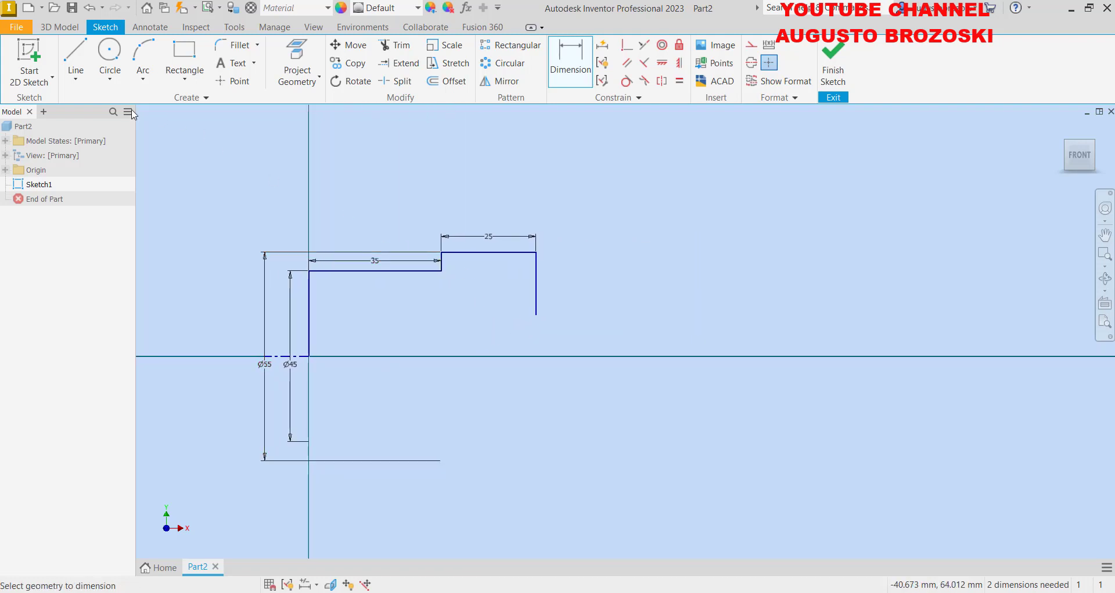
{"action": "left_click", "coordinate": [76, 61]}
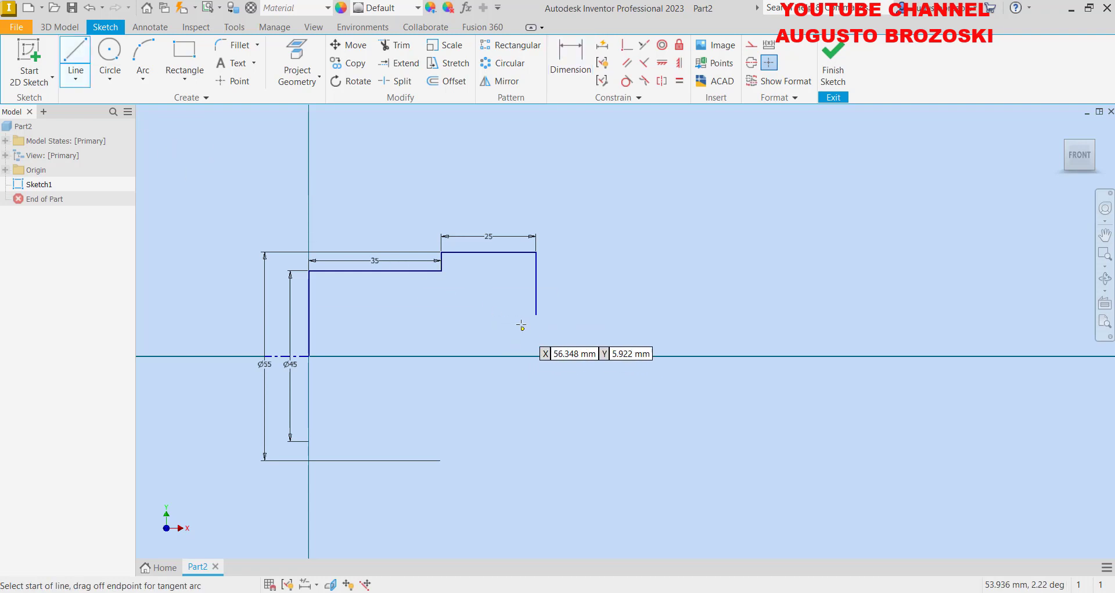
Step: Extend the profile with a 121 mm horizontal line ending in a short vertical drop
{"action": "left_click", "coordinate": [536, 314]}
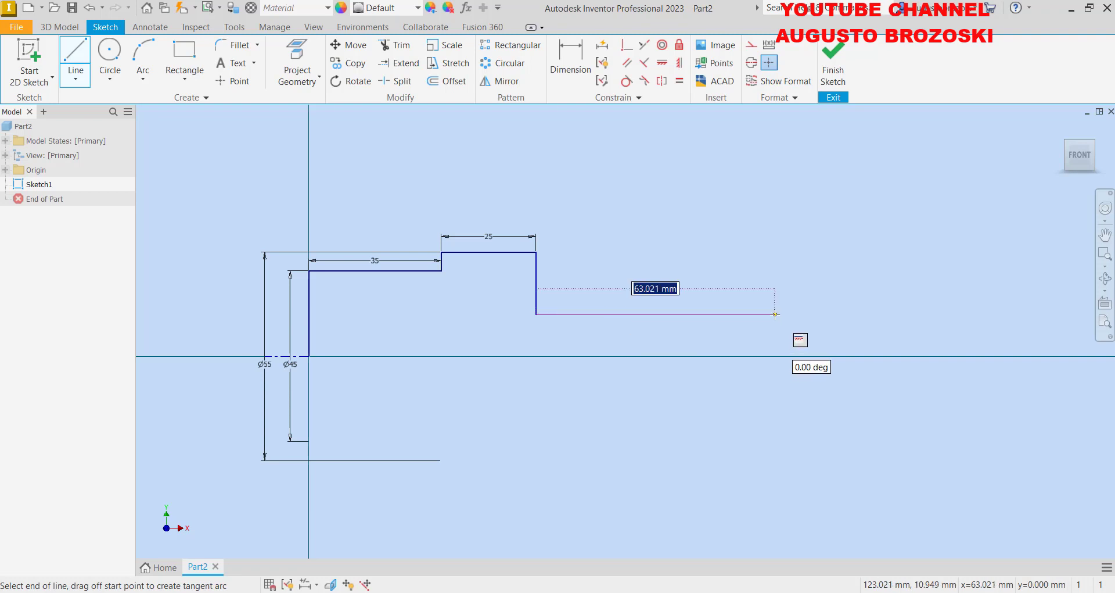
{"action": "type", "text": "121"}
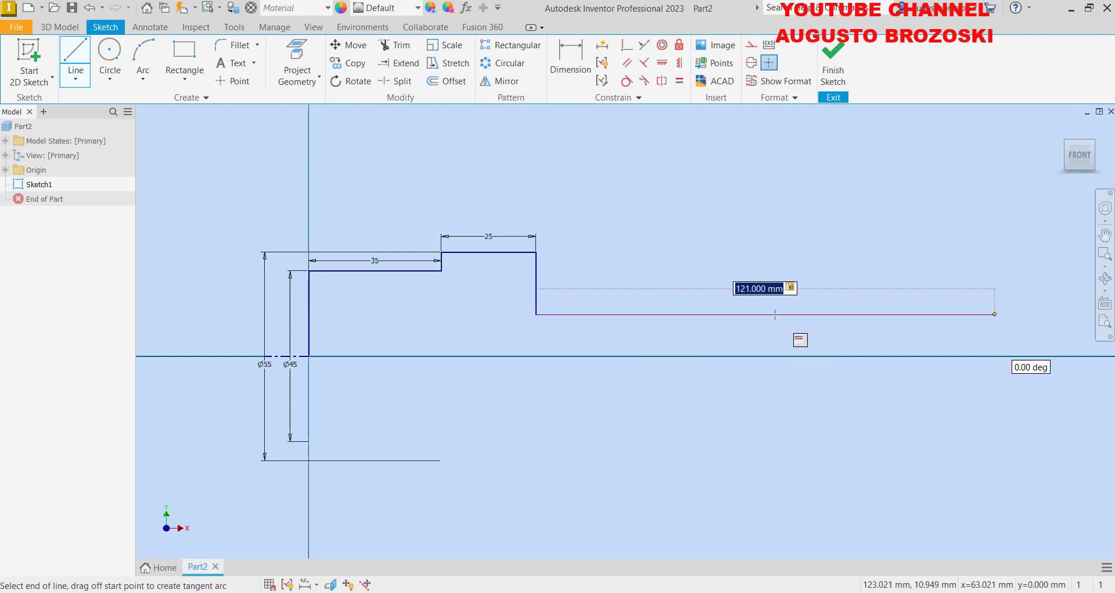
{"action": "key", "text": "Return"}
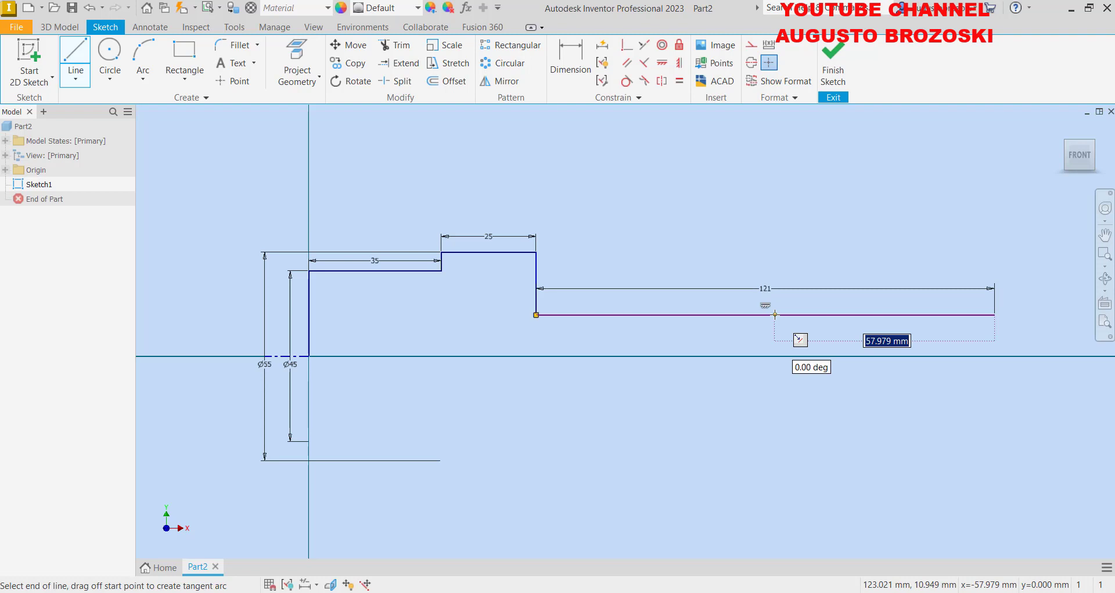
{"action": "left_click", "coordinate": [994, 341]}
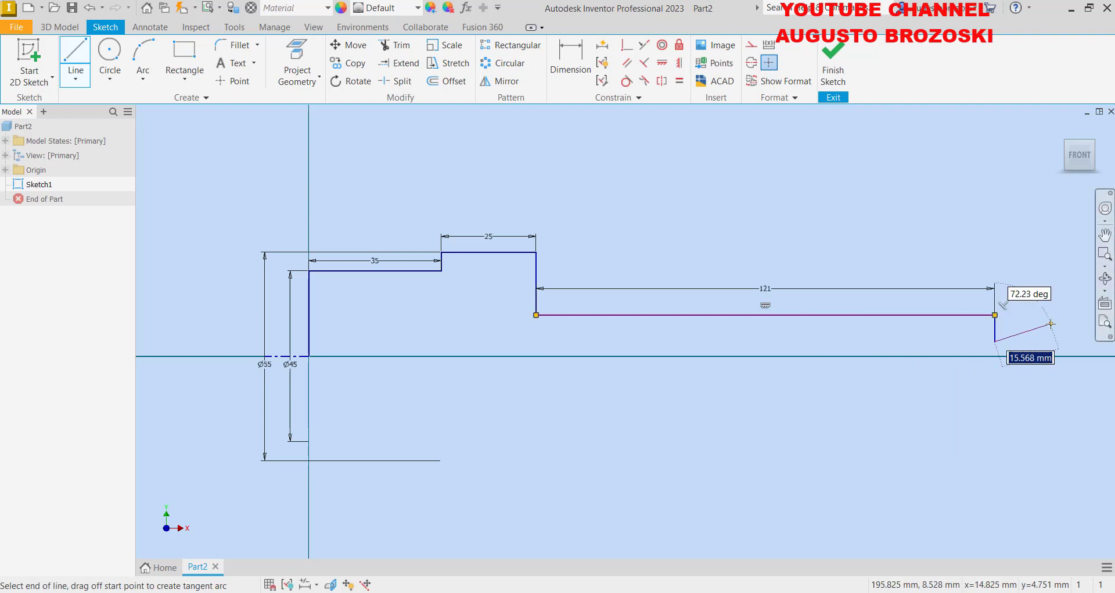
{"action": "key", "text": "Escape"}
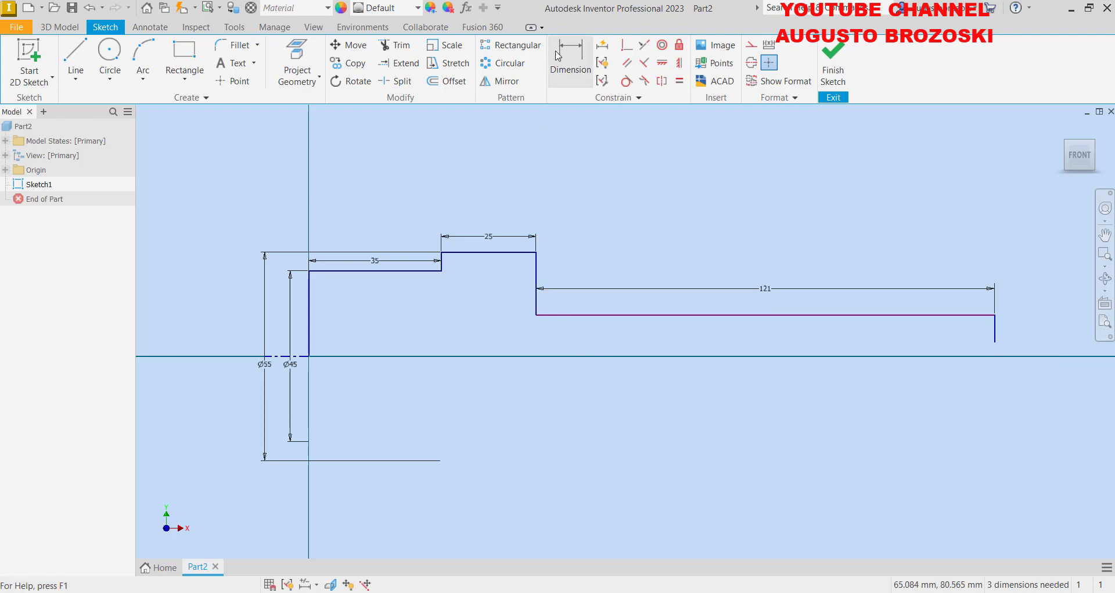
Step: Dimension the 121 mm middle step as Ø45, checking the reference drawing for the value
{"action": "left_click", "coordinate": [557, 55]}
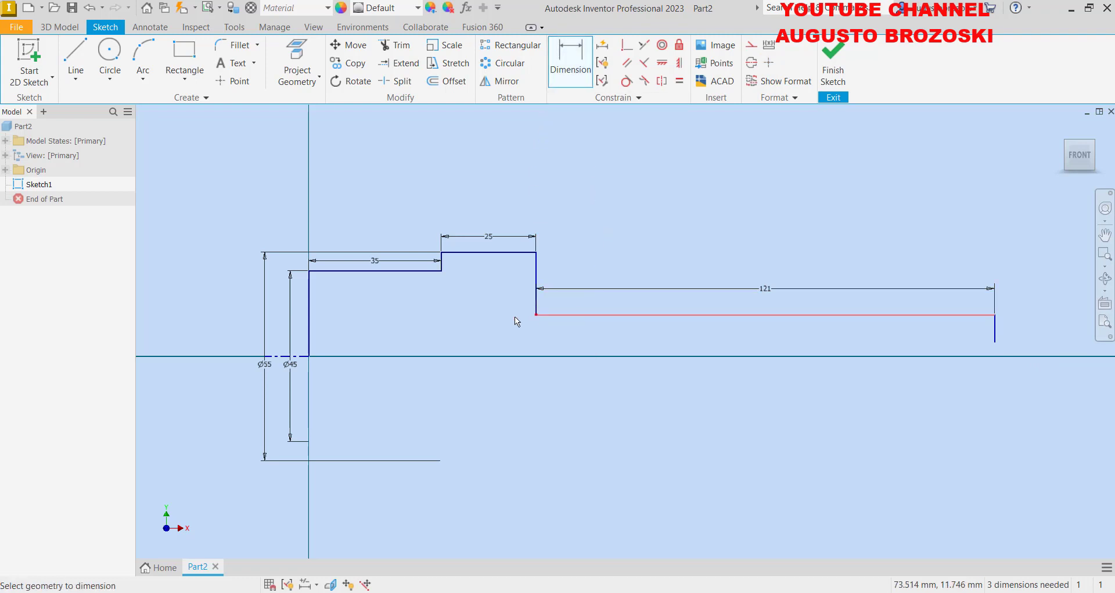
{"action": "left_click", "coordinate": [281, 358]}
{"action": "left_click", "coordinate": [595, 350]}
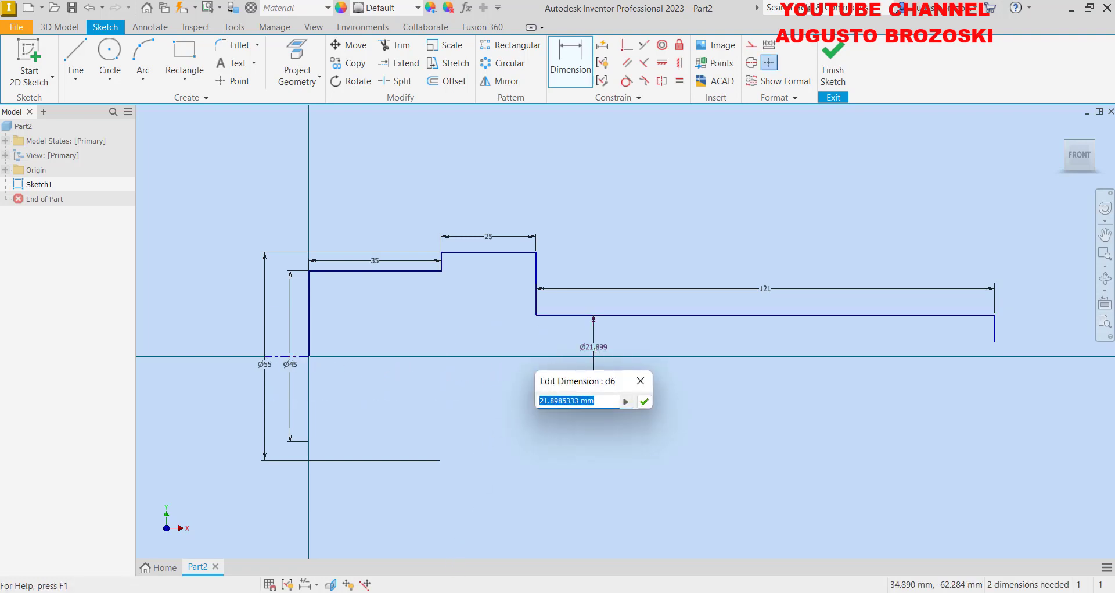
{"action": "key", "text": "alt+Tab"}
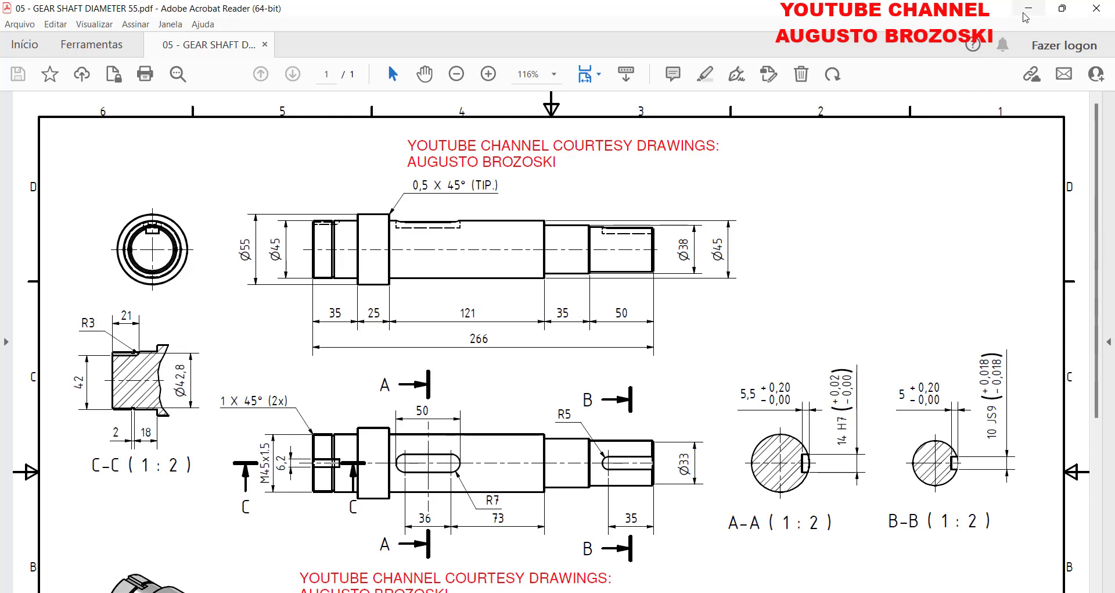
{"action": "left_click", "coordinate": [1027, 9]}
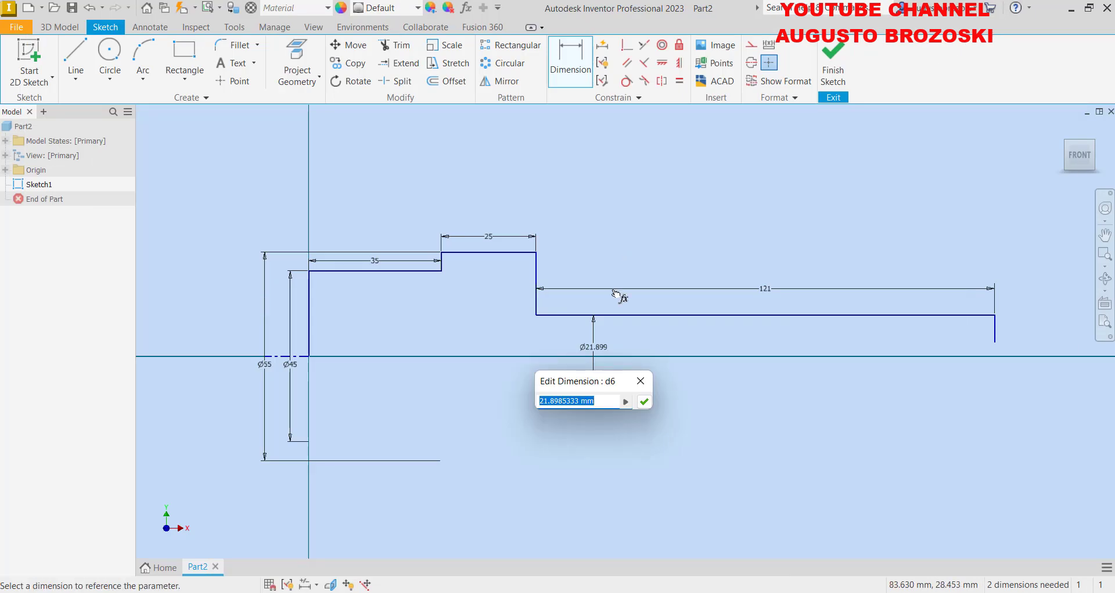
{"action": "type", "text": "45"}
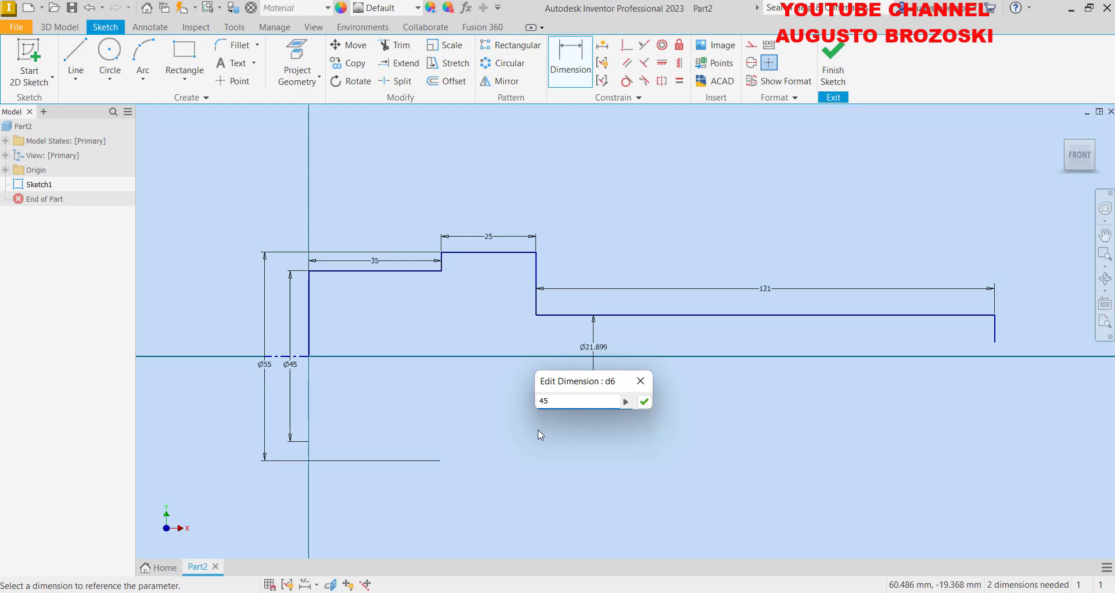
{"action": "key", "text": "Return"}
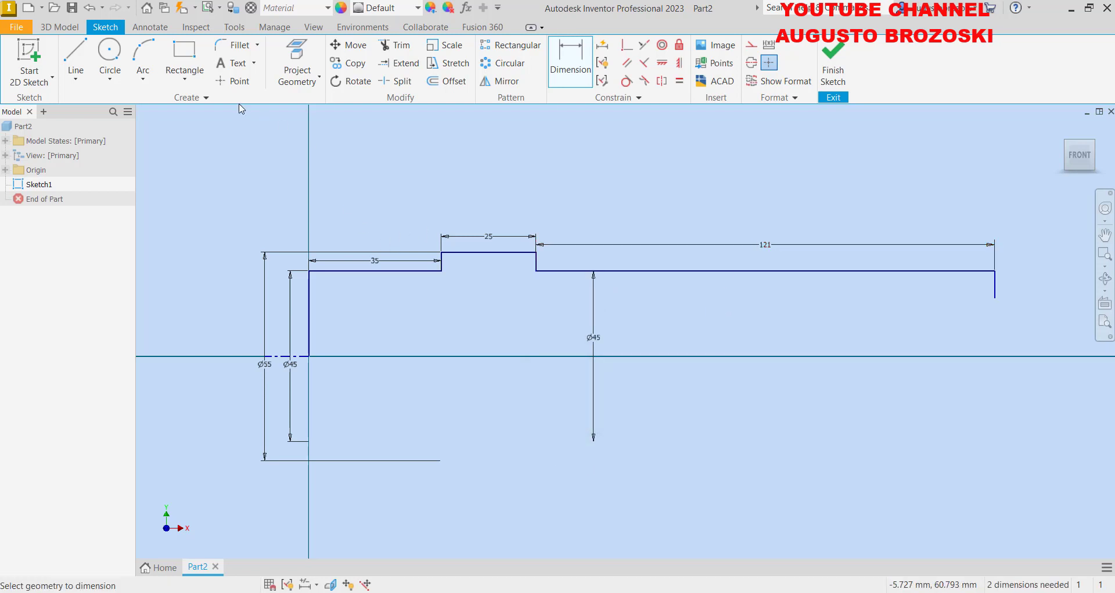
Step: Draw a 35 mm step, a drop, and a 50 mm step at the profile's right end
{"action": "left_click", "coordinate": [75, 58]}
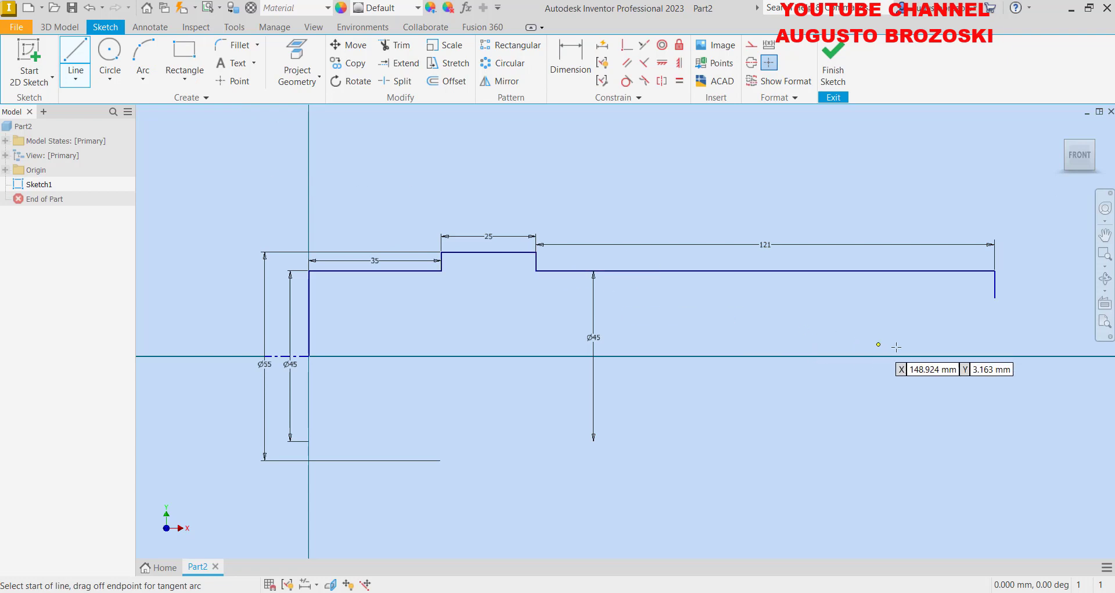
{"action": "middle_click_drag", "start_coordinate": [967, 325], "coordinate": [871, 323]}
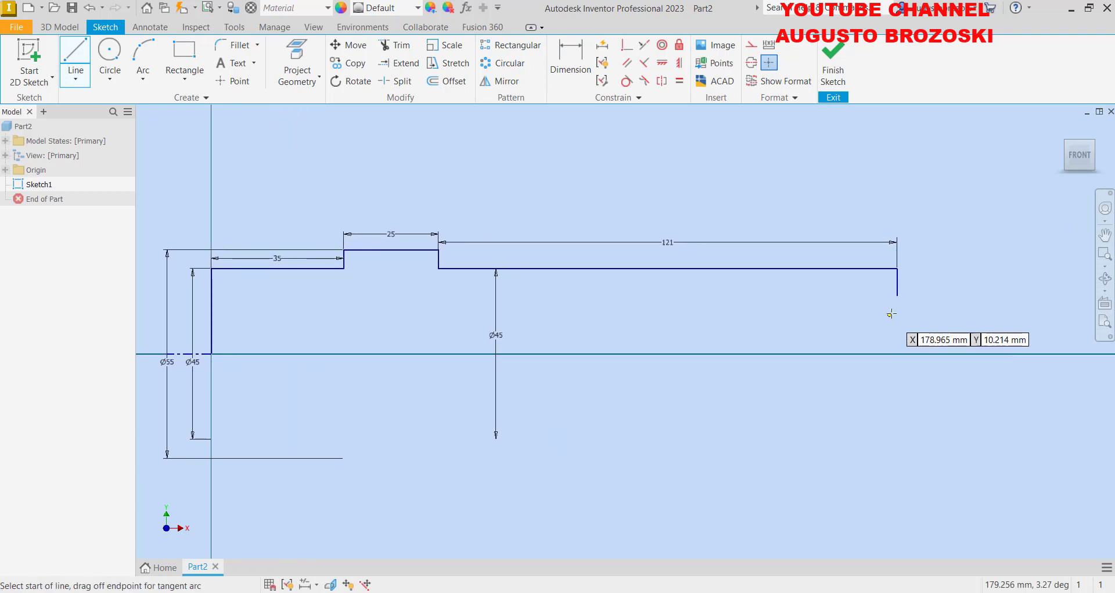
{"action": "left_click", "coordinate": [897, 295]}
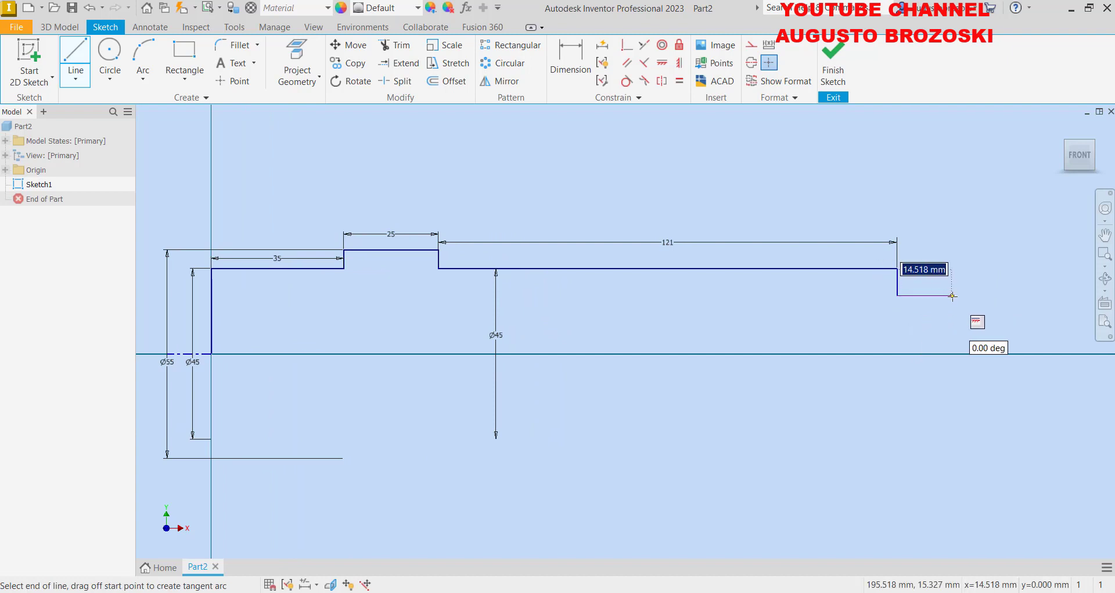
{"action": "type", "text": "35"}
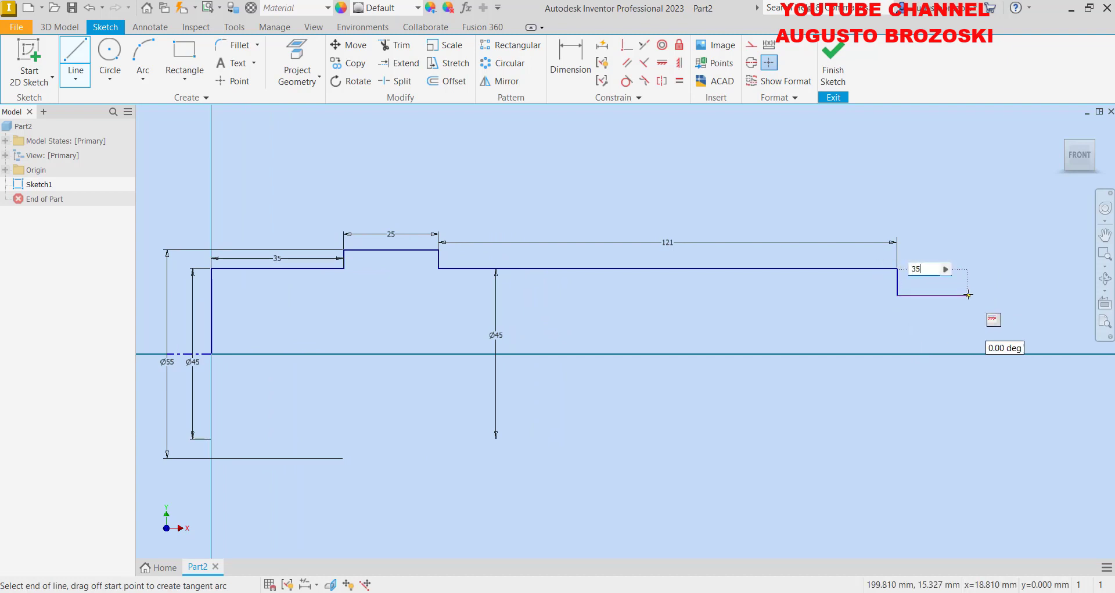
{"action": "key", "text": "Return"}
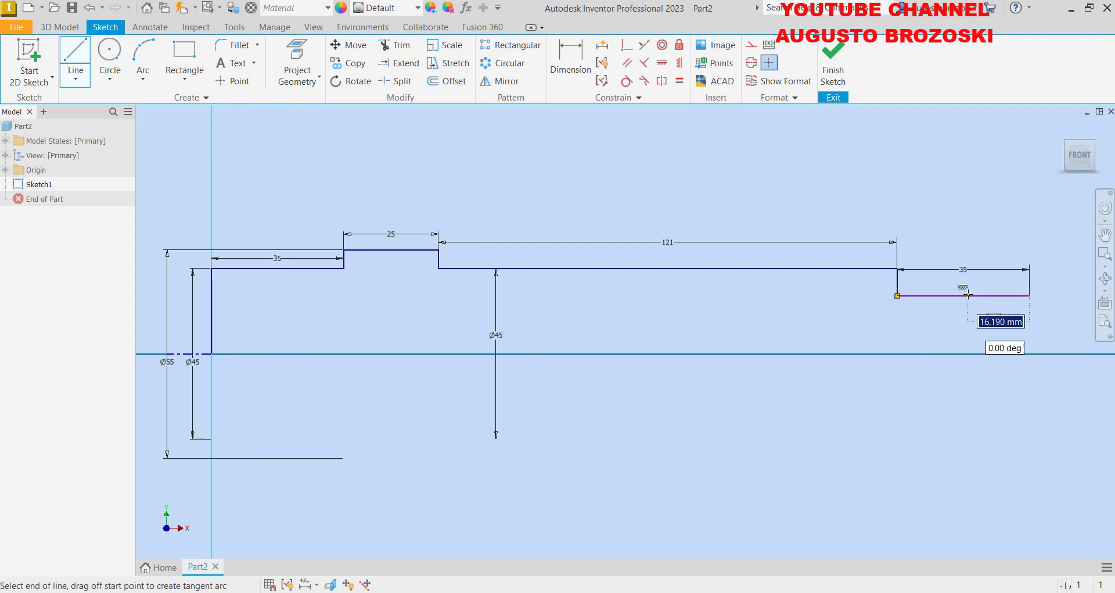
{"action": "left_click", "coordinate": [1031, 320]}
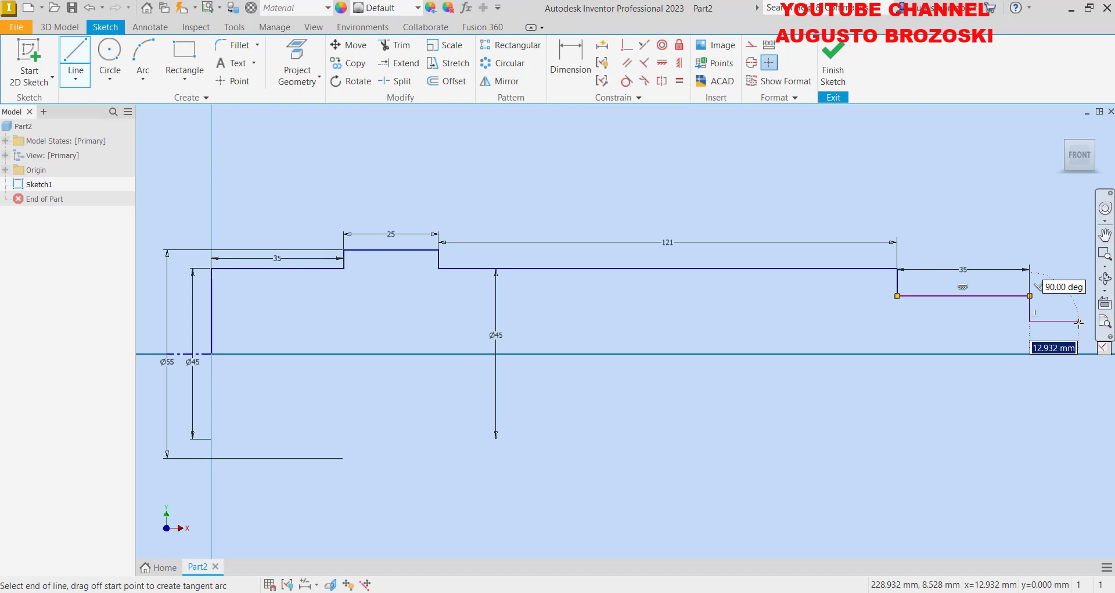
{"action": "type", "text": "50"}
{"action": "key", "text": "Return"}
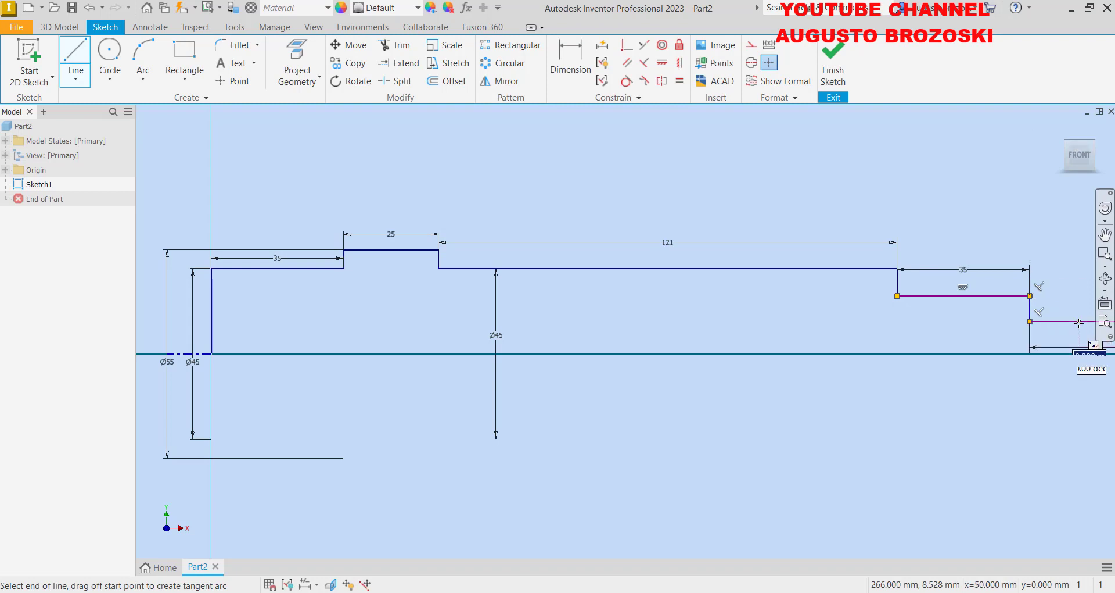
Step: Close the profile with a line along the axis back to the origin
{"action": "scroll", "coordinate": [640, 321], "scroll_direction": "up", "scroll_amount": 1}
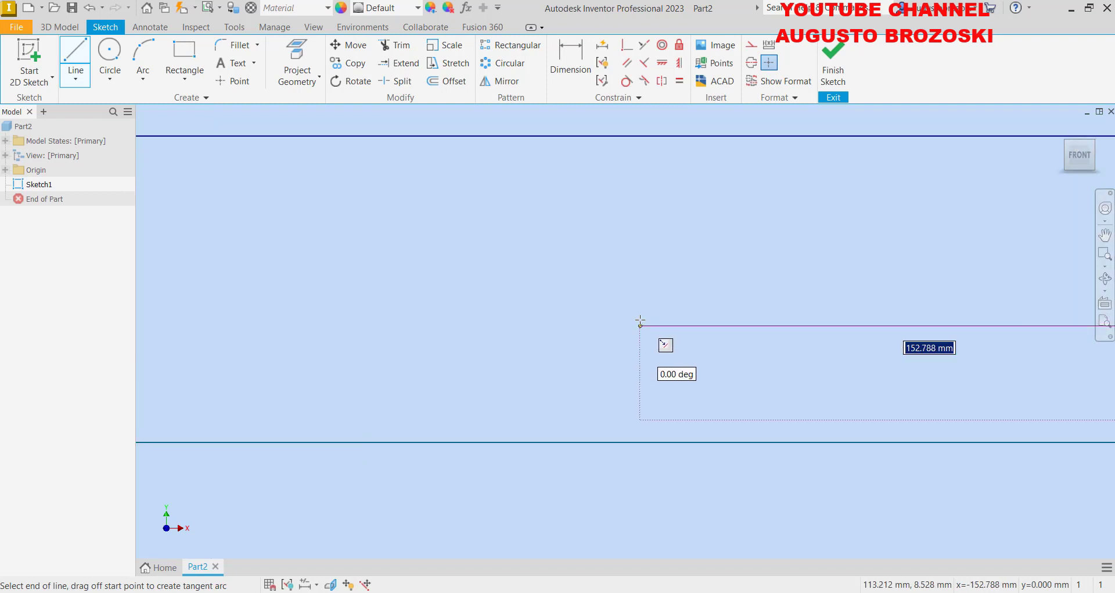
{"action": "scroll", "coordinate": [640, 320], "scroll_direction": "down", "scroll_amount": 2}
{"action": "scroll", "coordinate": [640, 320], "scroll_direction": "down", "scroll_amount": 1}
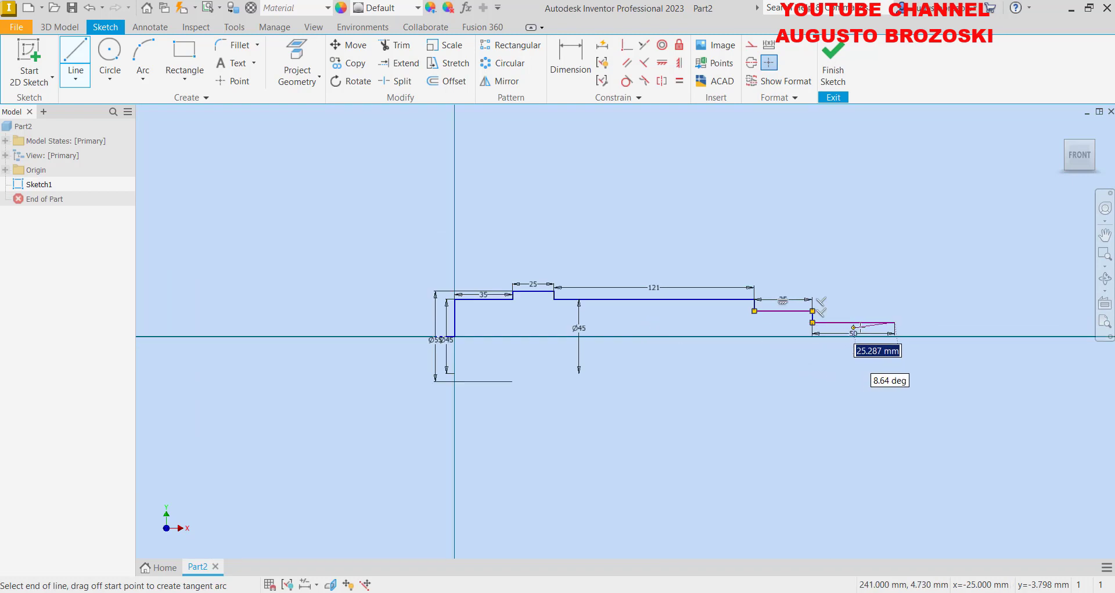
{"action": "scroll", "coordinate": [860, 327], "scroll_direction": "up", "scroll_amount": 2}
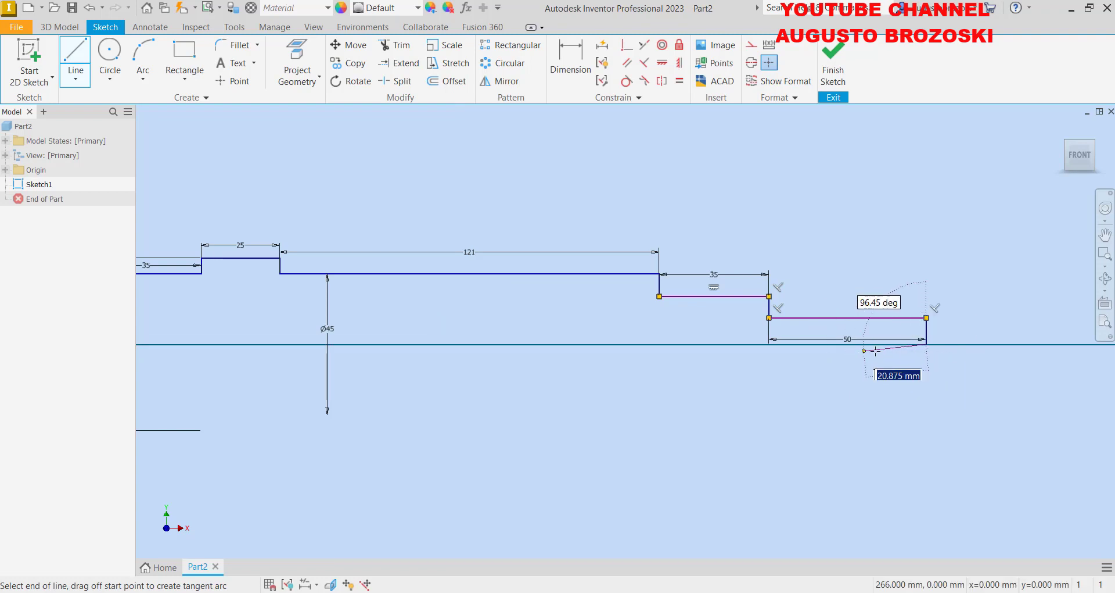
{"action": "scroll", "coordinate": [871, 352], "scroll_direction": "up", "scroll_amount": 5}
{"action": "scroll", "coordinate": [668, 372], "scroll_direction": "down", "scroll_amount": 4}
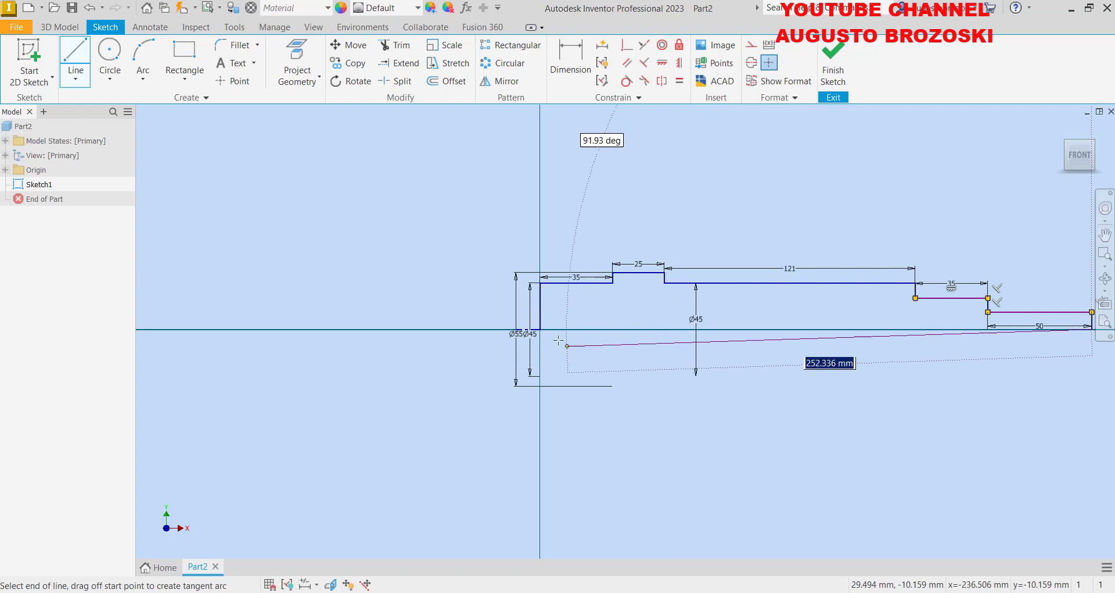
{"action": "key", "text": "Escape"}
{"action": "left_click", "coordinate": [540, 330]}
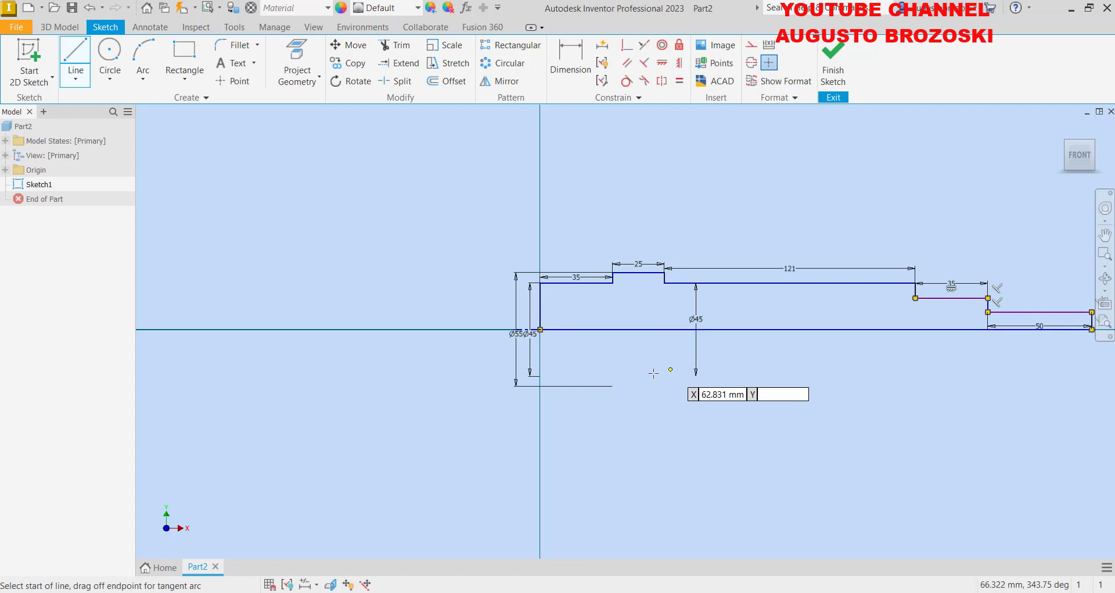
{"action": "key", "text": "Escape"}
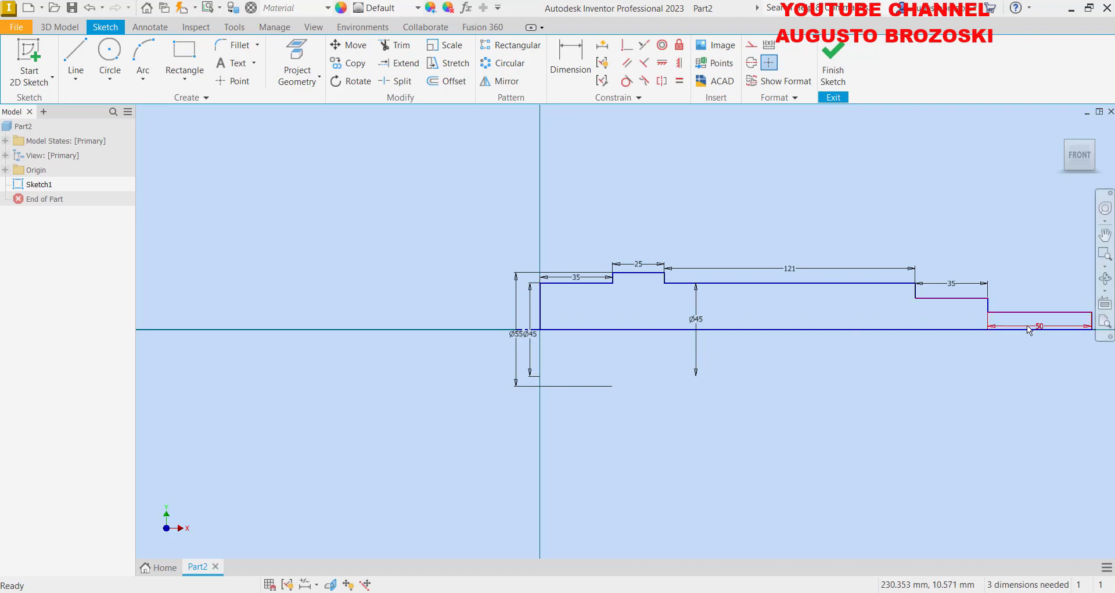
Step: Check the reference drawing, then pan to centre the whole shaft profile
{"action": "key", "text": "alt+Tab"}
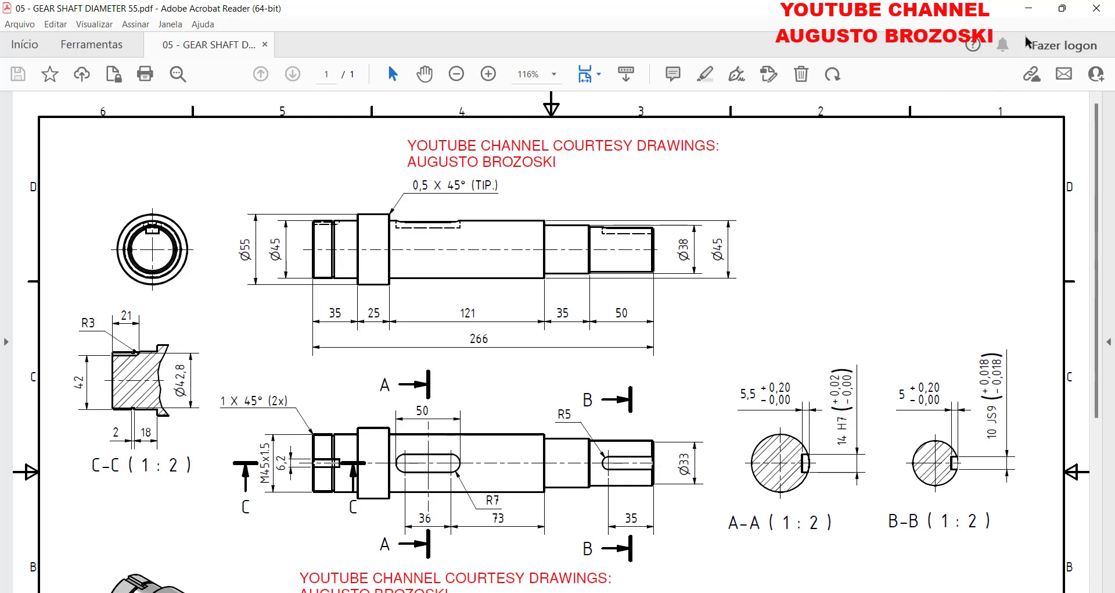
{"action": "key", "text": "alt+Tab"}
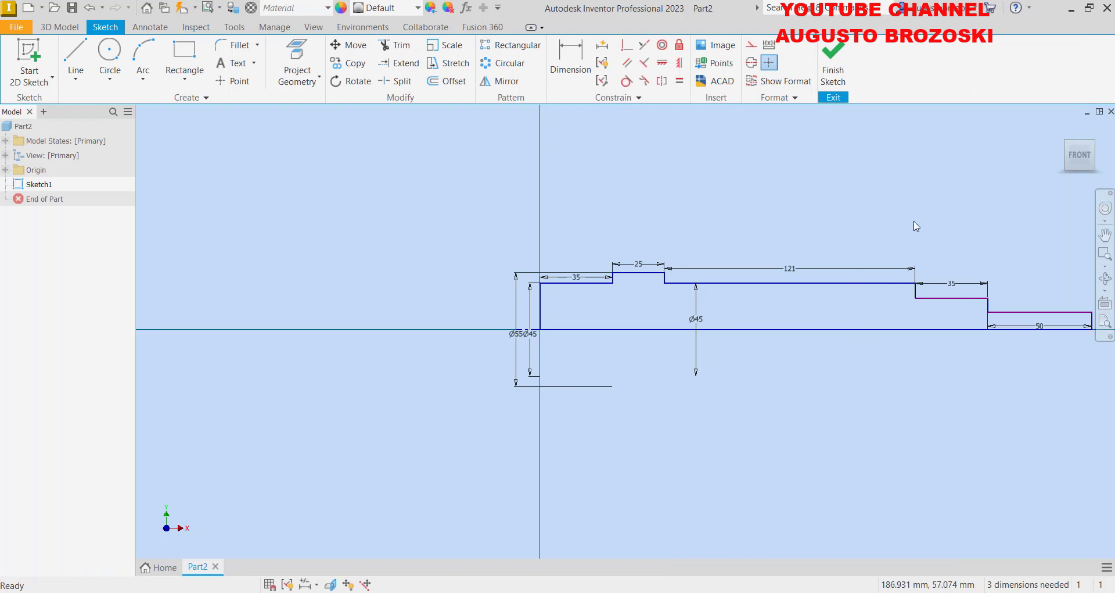
{"action": "key", "text": "F2"}
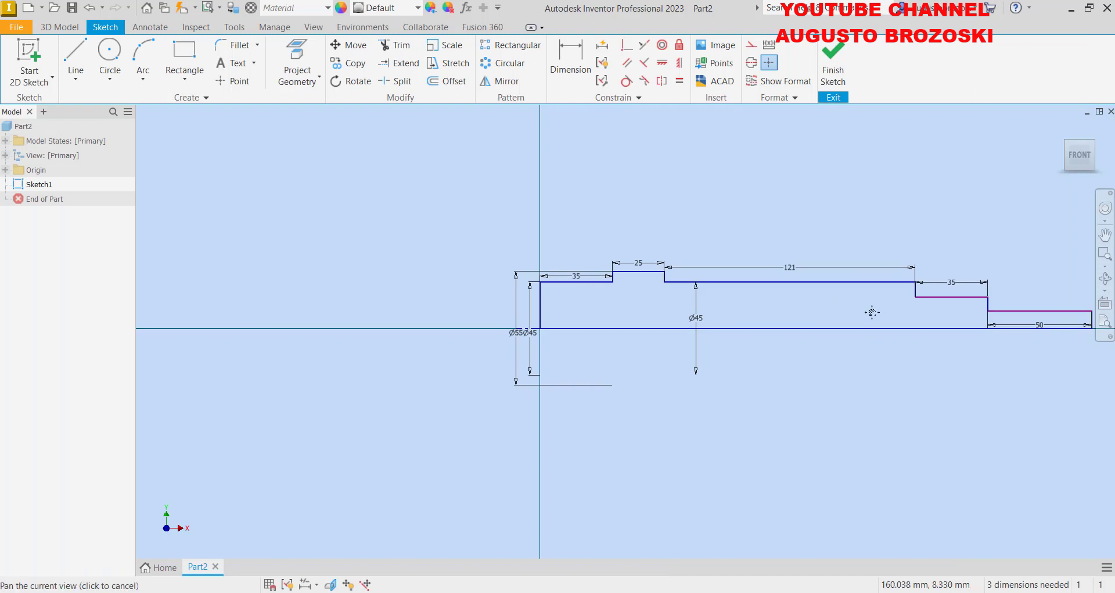
{"action": "mouse_move", "coordinate": [864, 313]}
{"action": "left_mouse_down"}
{"action": "mouse_move", "coordinate": [793, 322]}
{"action": "mouse_move", "coordinate": [615, 306]}
{"action": "left_mouse_up"}
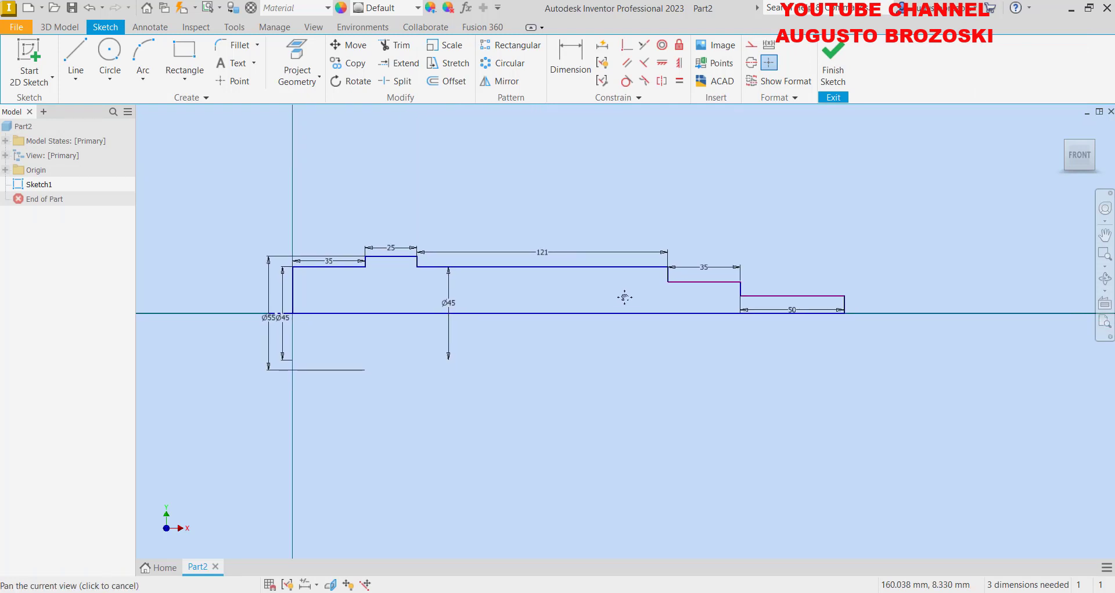
Step: Dimension the 35 mm step as Ø38 about the axis
{"action": "left_click", "coordinate": [570, 58]}
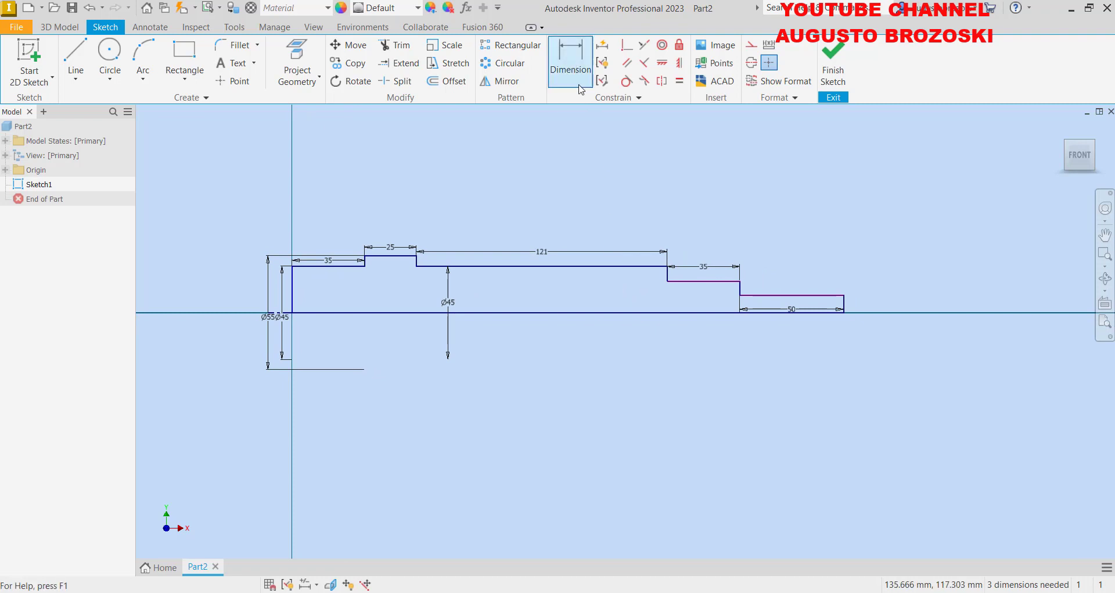
{"action": "left_click", "coordinate": [691, 282]}
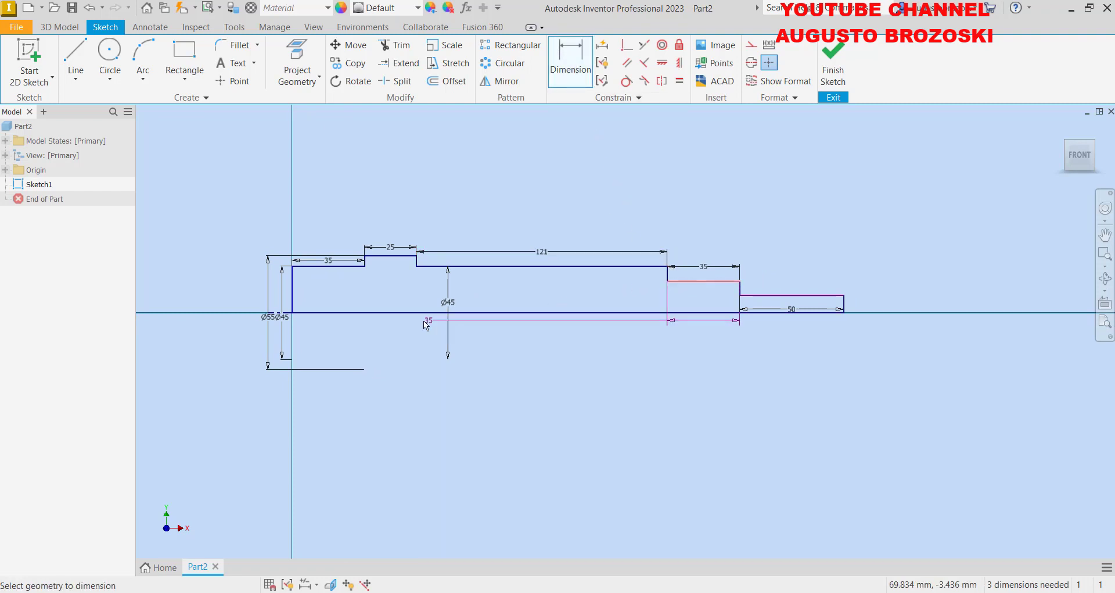
{"action": "left_click", "coordinate": [278, 313]}
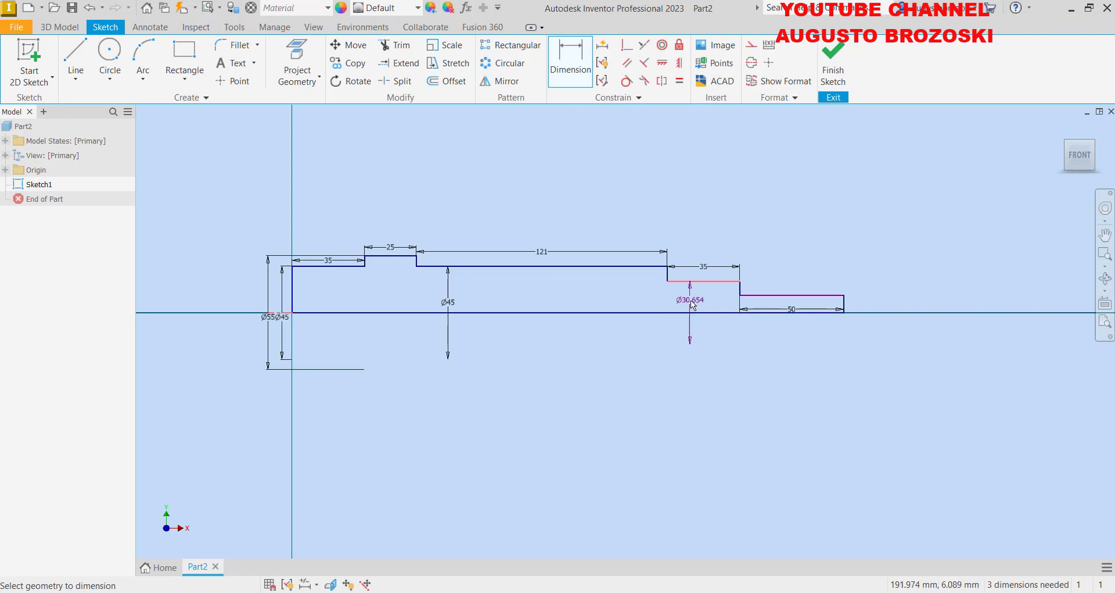
{"action": "left_click", "coordinate": [693, 302]}
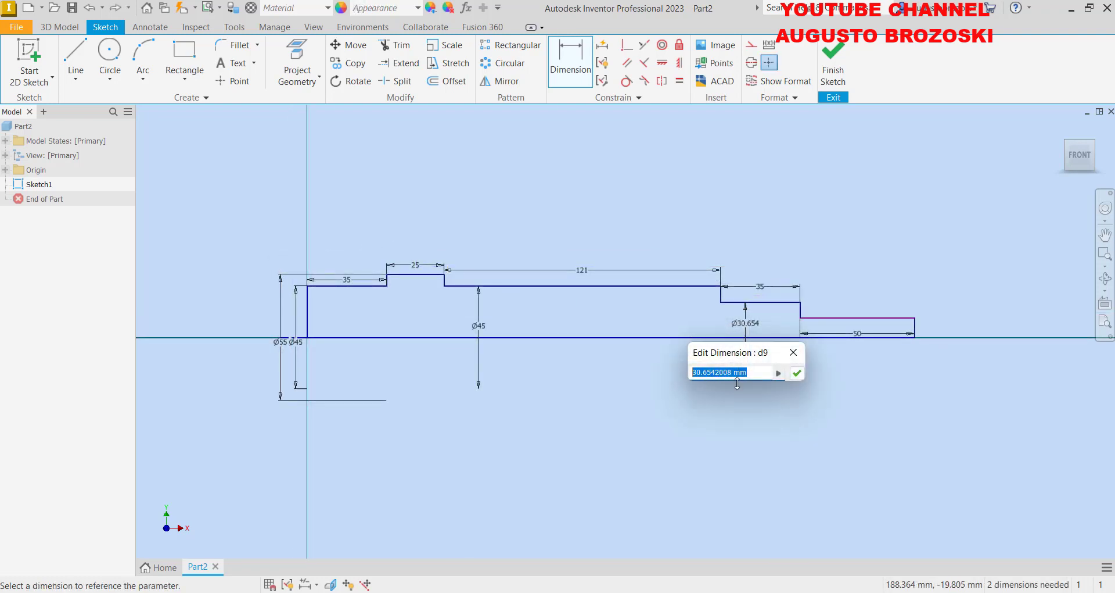
{"action": "type", "text": "38"}
{"action": "key", "text": "Return"}
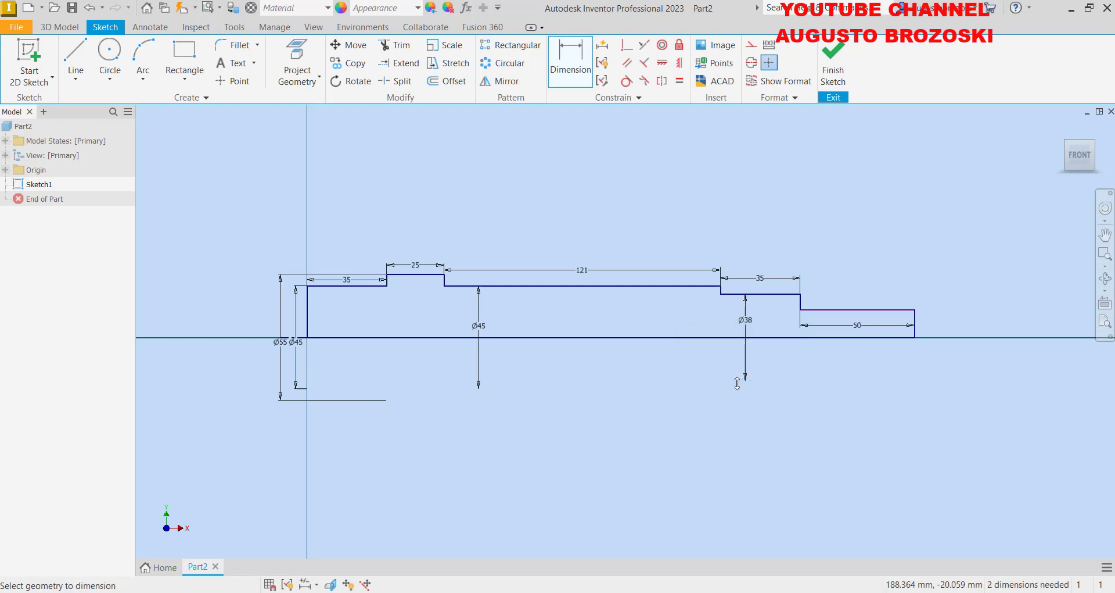
Step: Dimension the 50 mm right-end step as Ø33
{"action": "left_click", "coordinate": [901, 311]}
{"action": "scroll", "coordinate": [302, 349], "scroll_direction": "up", "scroll_amount": 5}
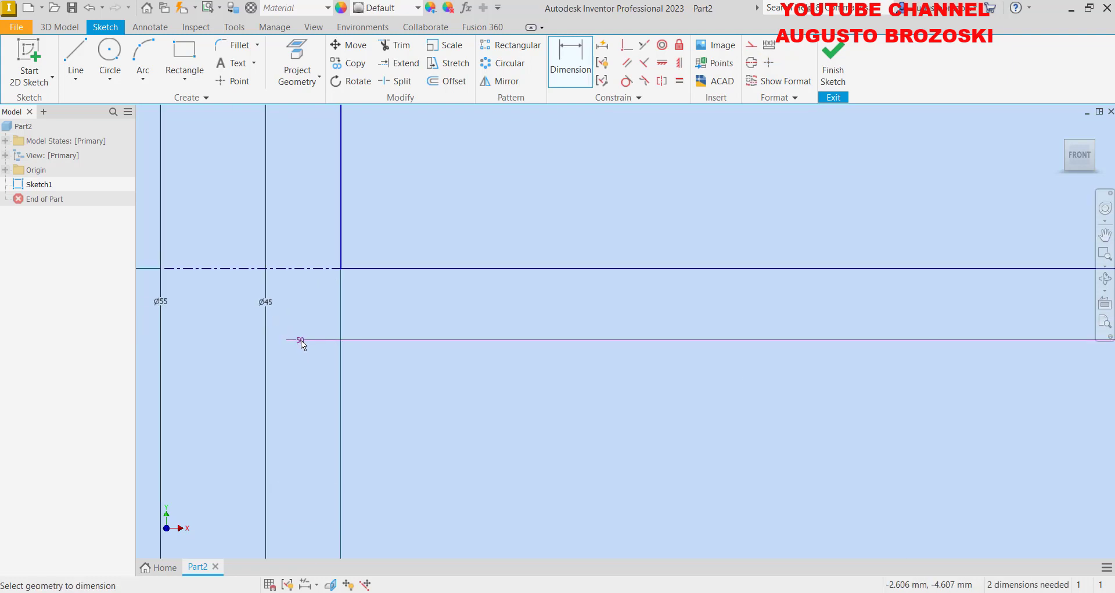
{"action": "scroll", "coordinate": [302, 283], "scroll_direction": "down", "scroll_amount": 3}
{"action": "scroll", "coordinate": [325, 308], "scroll_direction": "down", "scroll_amount": 2}
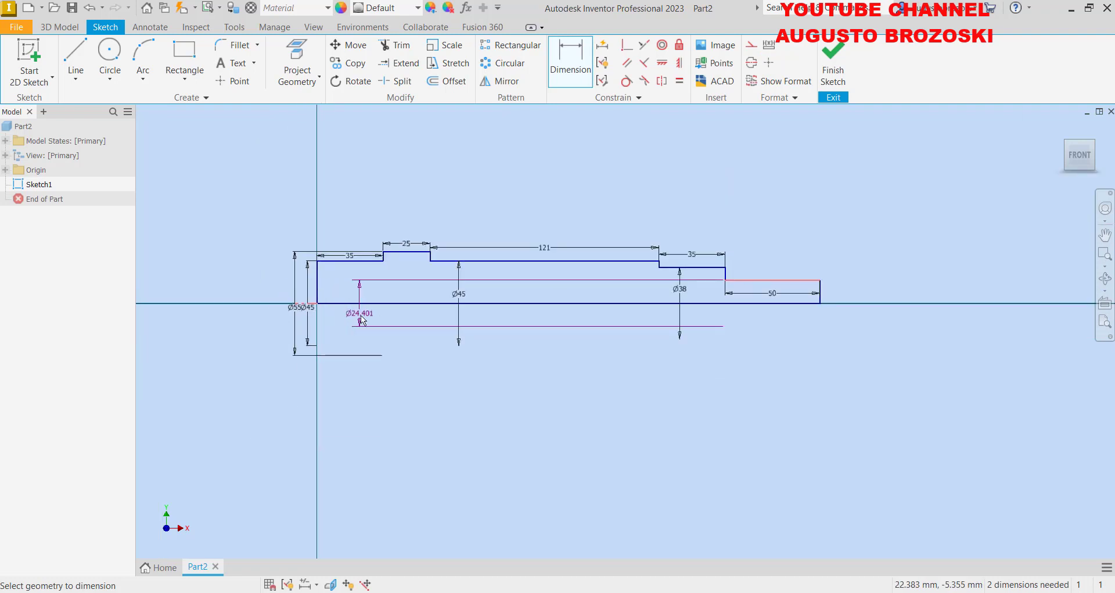
{"action": "scroll", "coordinate": [596, 312], "scroll_direction": "down", "scroll_amount": 1}
{"action": "scroll", "coordinate": [629, 308], "scroll_direction": "up", "scroll_amount": 3}
{"action": "left_click", "coordinate": [671, 331]}
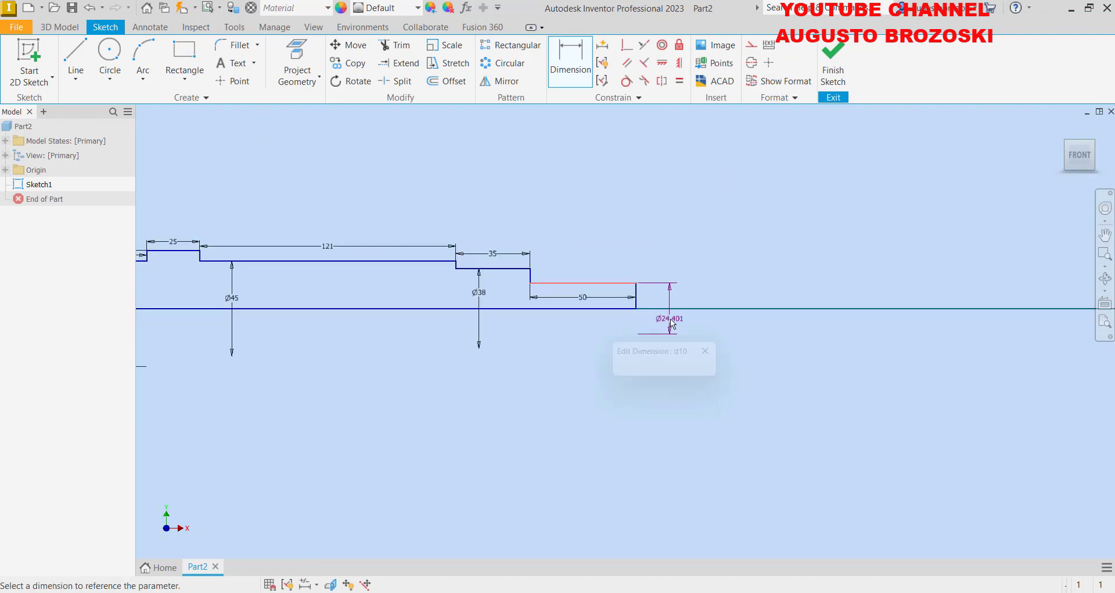
{"action": "type", "text": "33"}
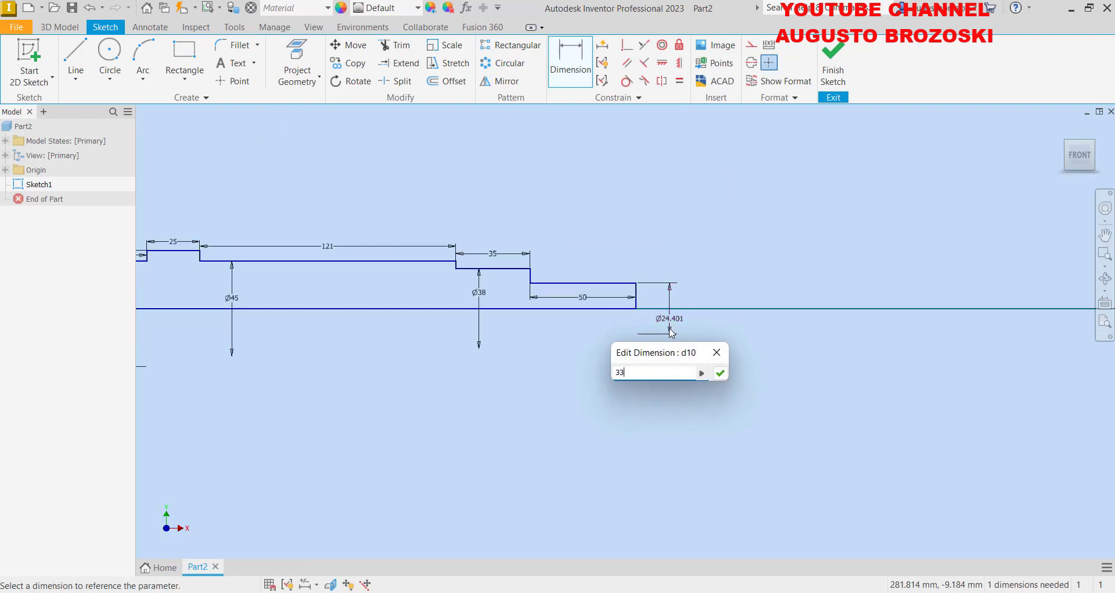
{"action": "key", "text": "Return"}
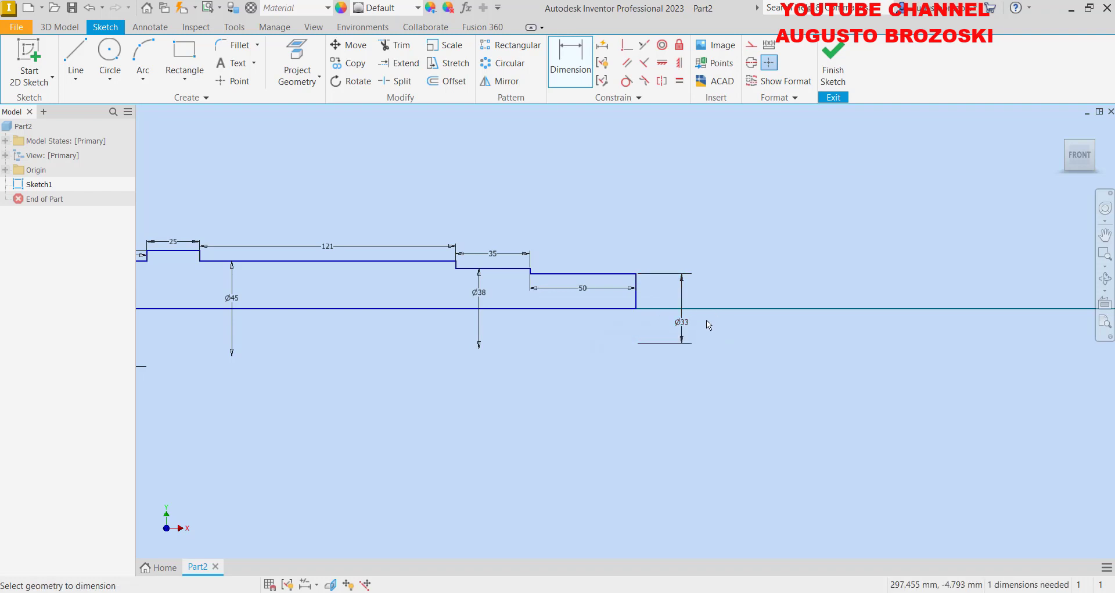
{"action": "scroll", "coordinate": [581, 319], "scroll_direction": "down", "scroll_amount": 2}
{"action": "scroll", "coordinate": [277, 297], "scroll_direction": "up", "scroll_amount": 3}
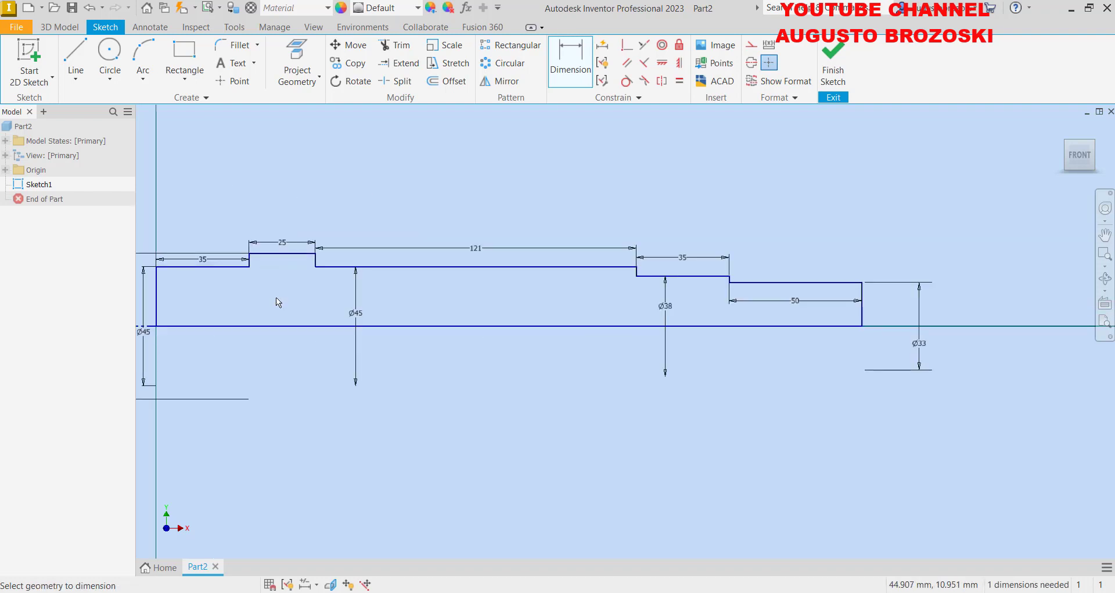
{"action": "middle_click_drag", "start_coordinate": [306, 308], "coordinate": [444, 317]}
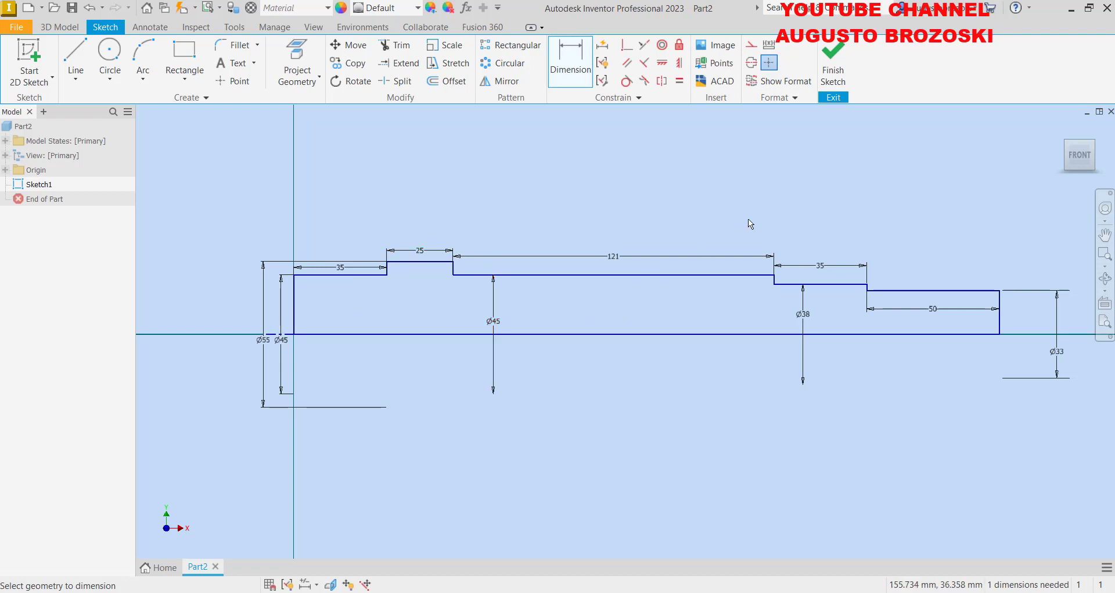
Step: Finish Sketch1 and revolve the profile a full 360° into the Revolution1 solid
{"action": "left_click", "coordinate": [835, 70]}
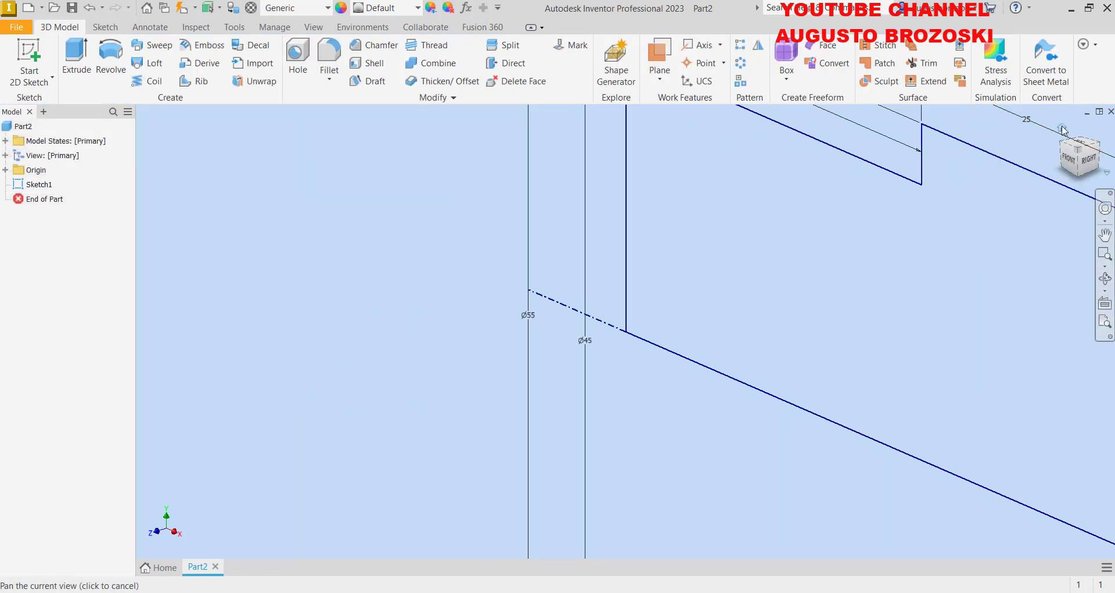
{"action": "left_click", "coordinate": [1064, 128]}
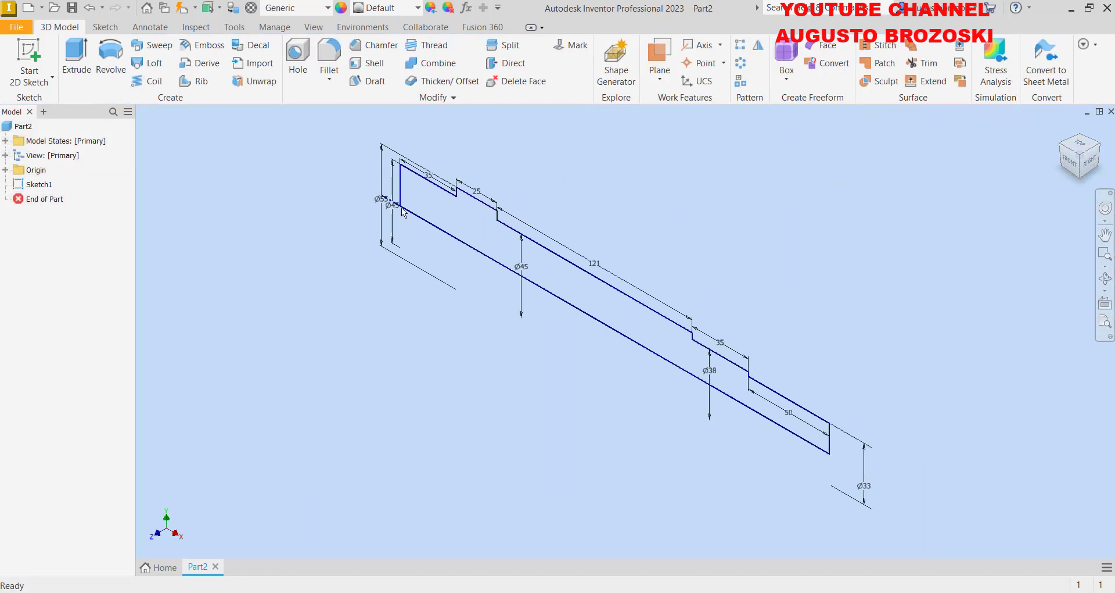
{"action": "left_click", "coordinate": [111, 57]}
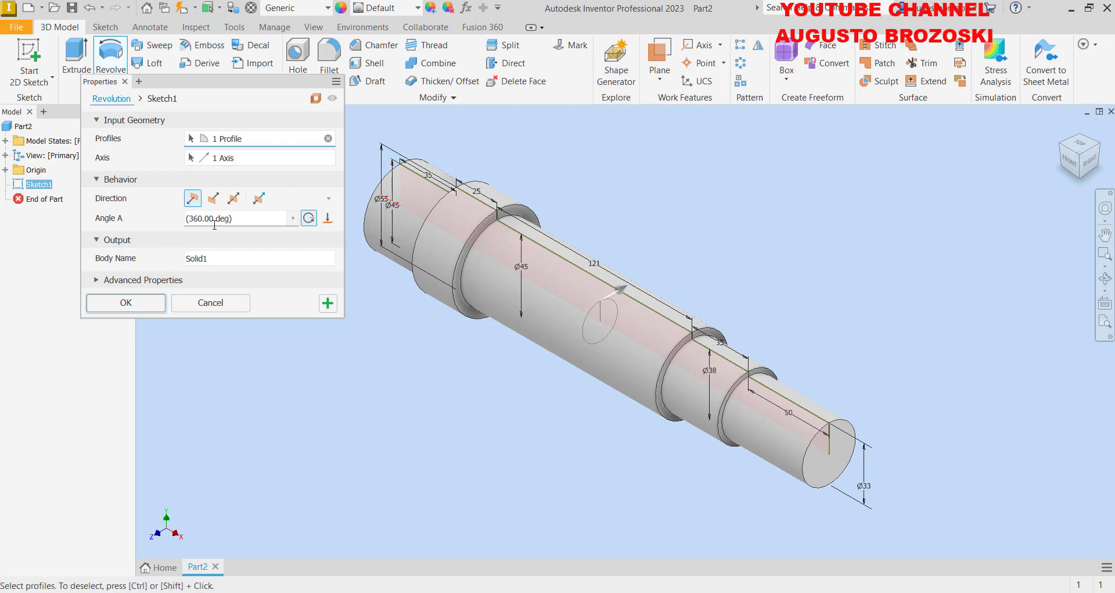
{"action": "left_click", "coordinate": [140, 303]}
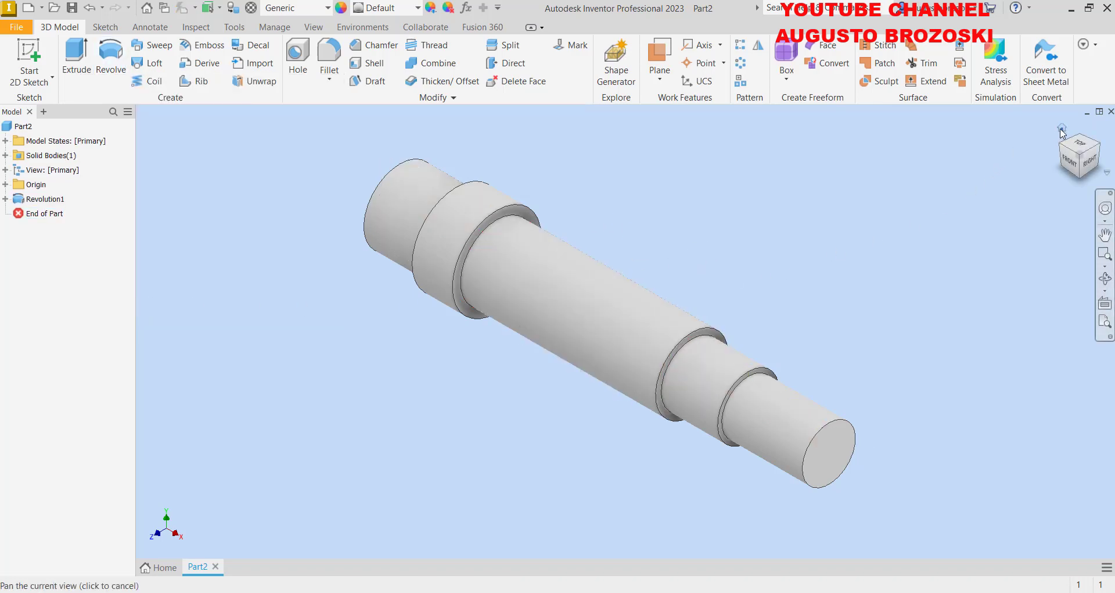
{"action": "left_click", "coordinate": [1062, 129]}
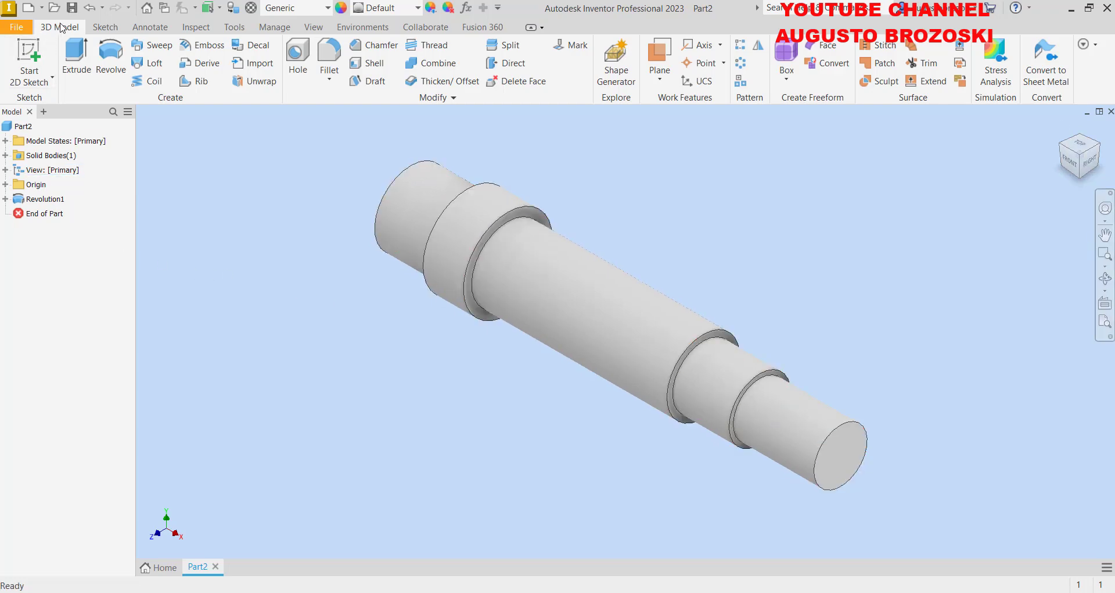
Step: Save the part as GEAR SHAFT DIAMETER 45.ipt in the 05 -GEAR SHAFT DIAMETER 45 folder
{"action": "left_click", "coordinate": [71, 10]}
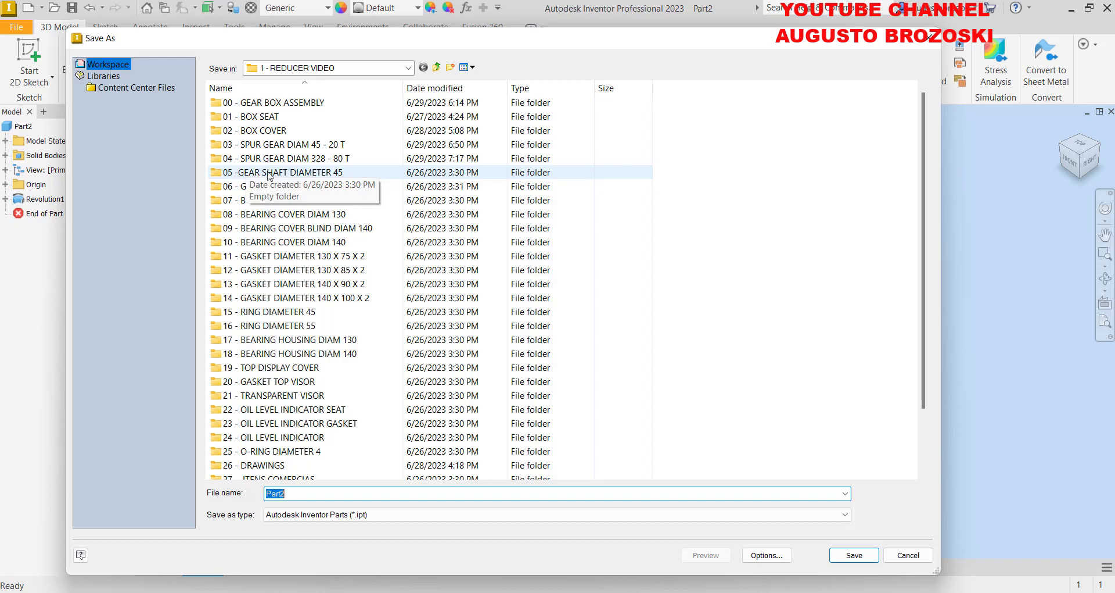
{"action": "double_click", "coordinate": [270, 173]}
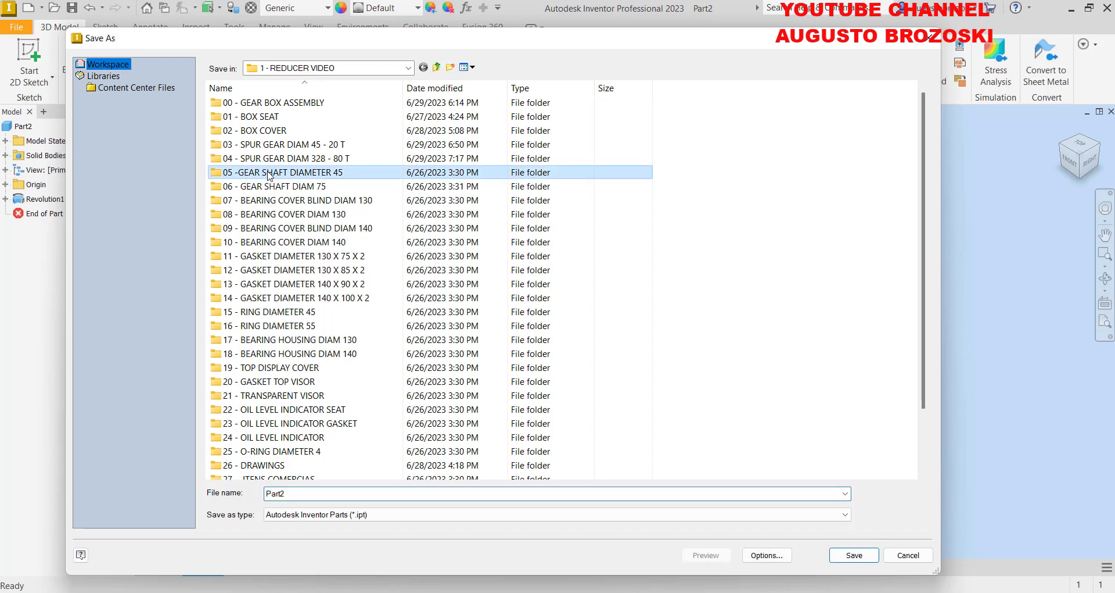
{"action": "double_click", "coordinate": [299, 498]}
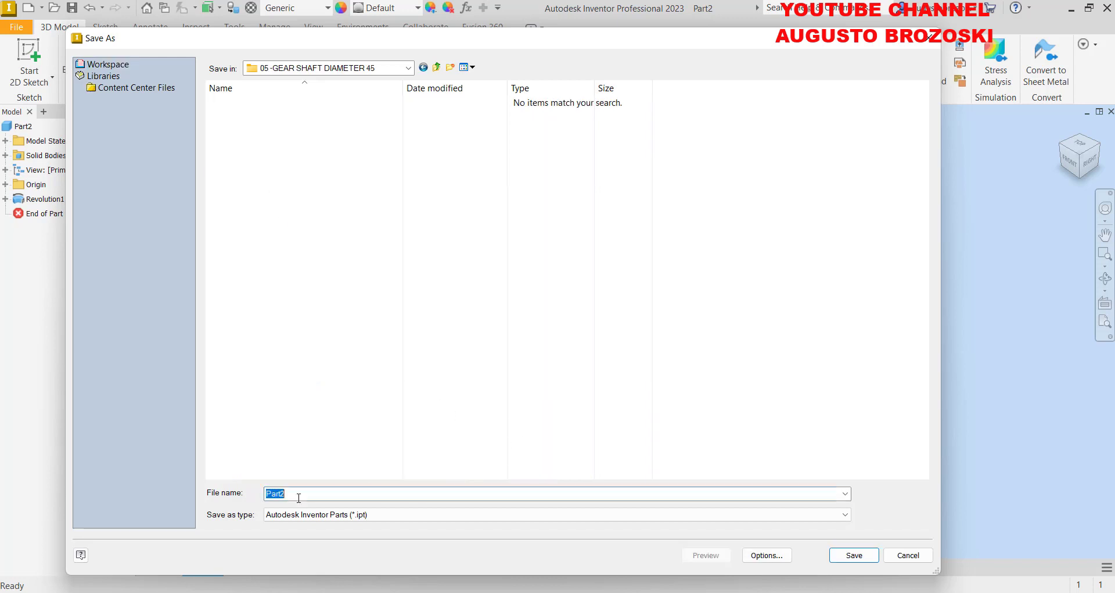
{"action": "left_click", "coordinate": [436, 67]}
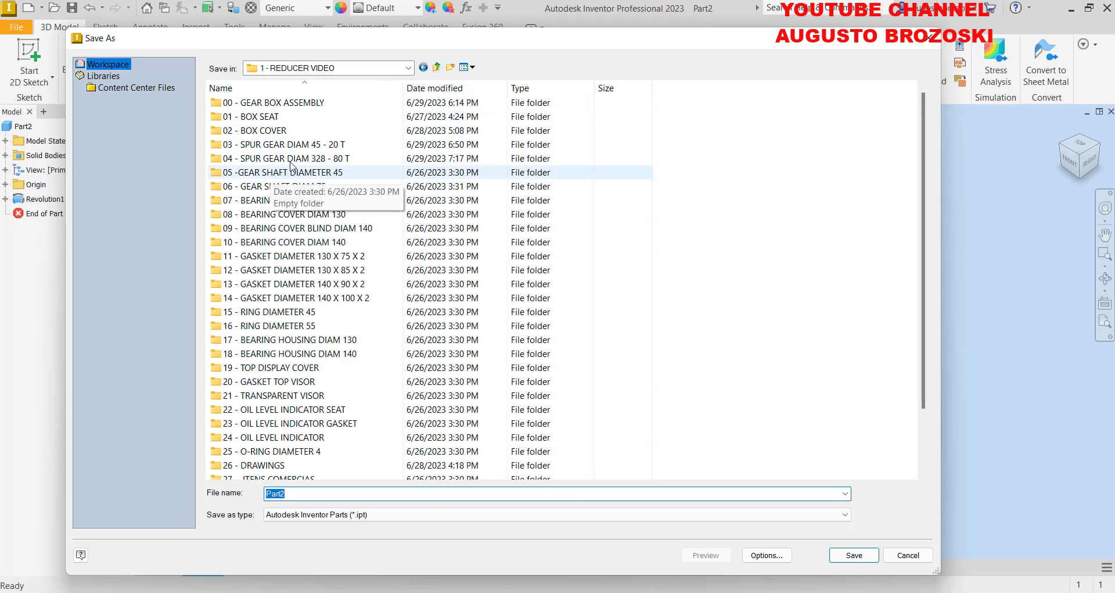
{"action": "left_click", "coordinate": [301, 173]}
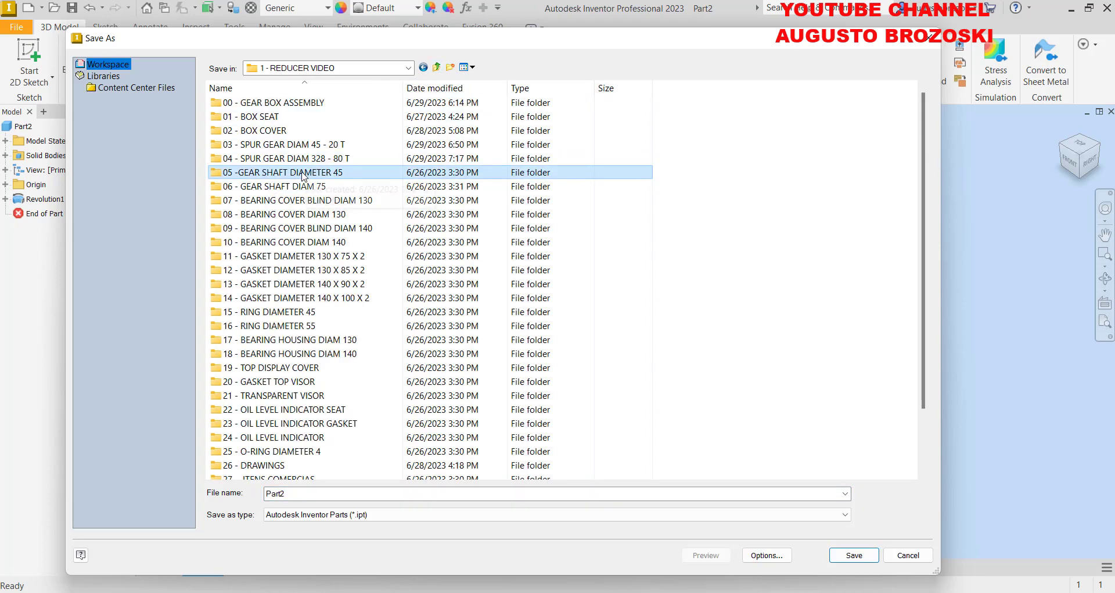
{"action": "left_click", "coordinate": [342, 173]}
{"action": "left_click_drag", "start_coordinate": [346, 173], "coordinate": [239, 173]}
{"action": "key", "text": "ctrl+c"}
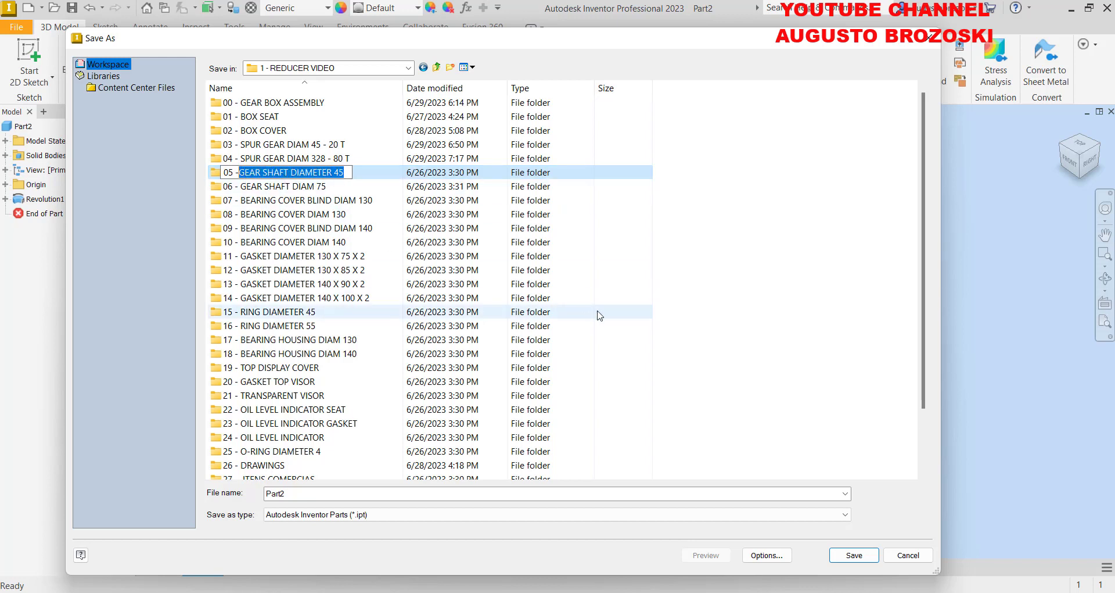
{"action": "left_click", "coordinate": [726, 290]}
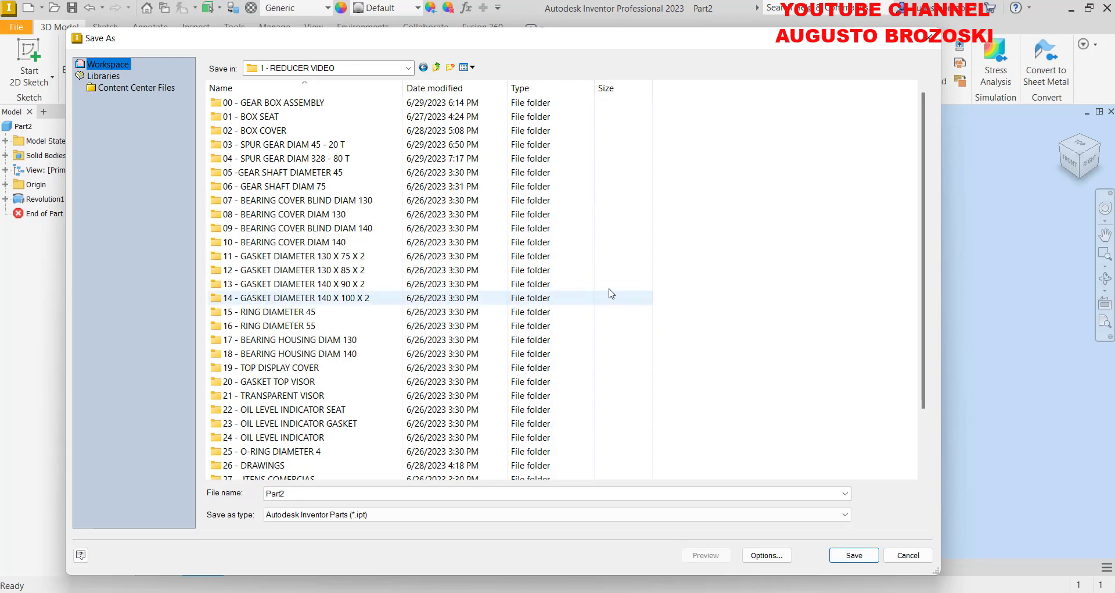
{"action": "double_click", "coordinate": [333, 173]}
{"action": "double_click", "coordinate": [320, 493]}
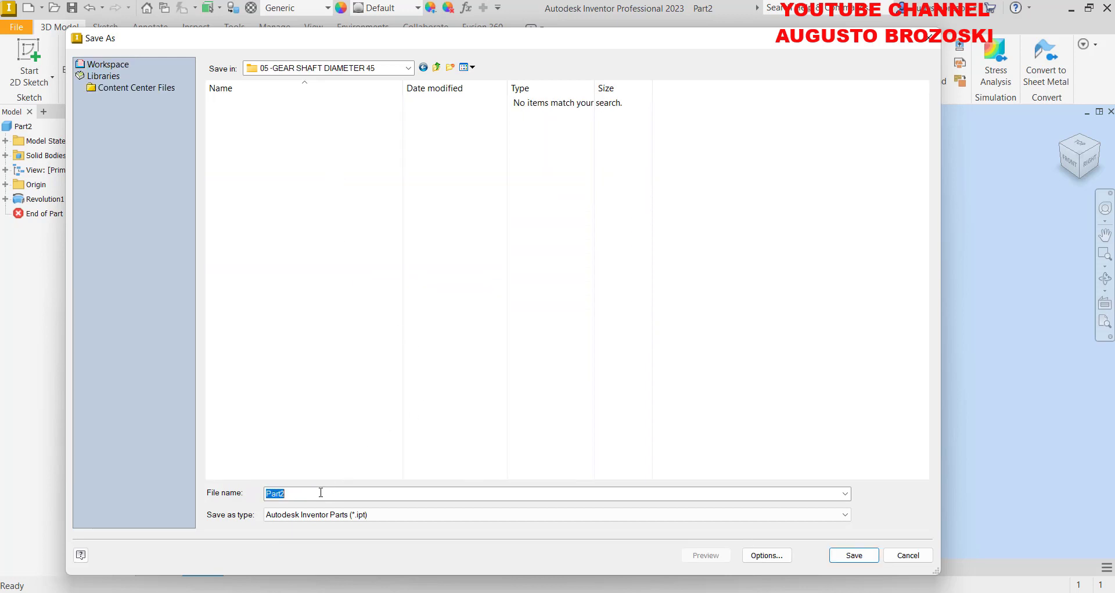
{"action": "key", "text": "ctrl+v"}
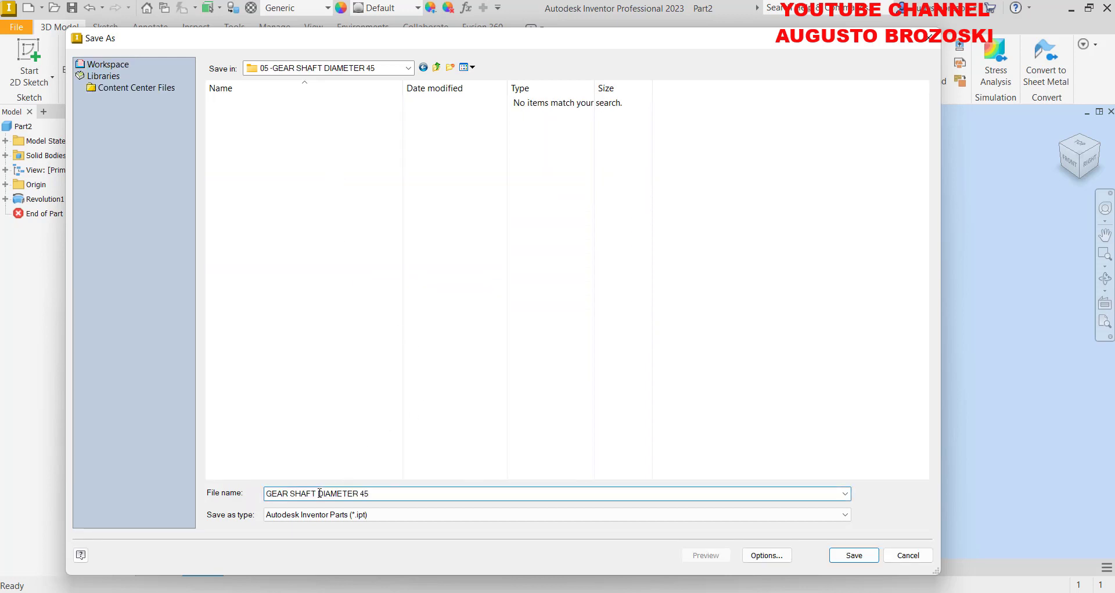
{"action": "left_click", "coordinate": [853, 557]}
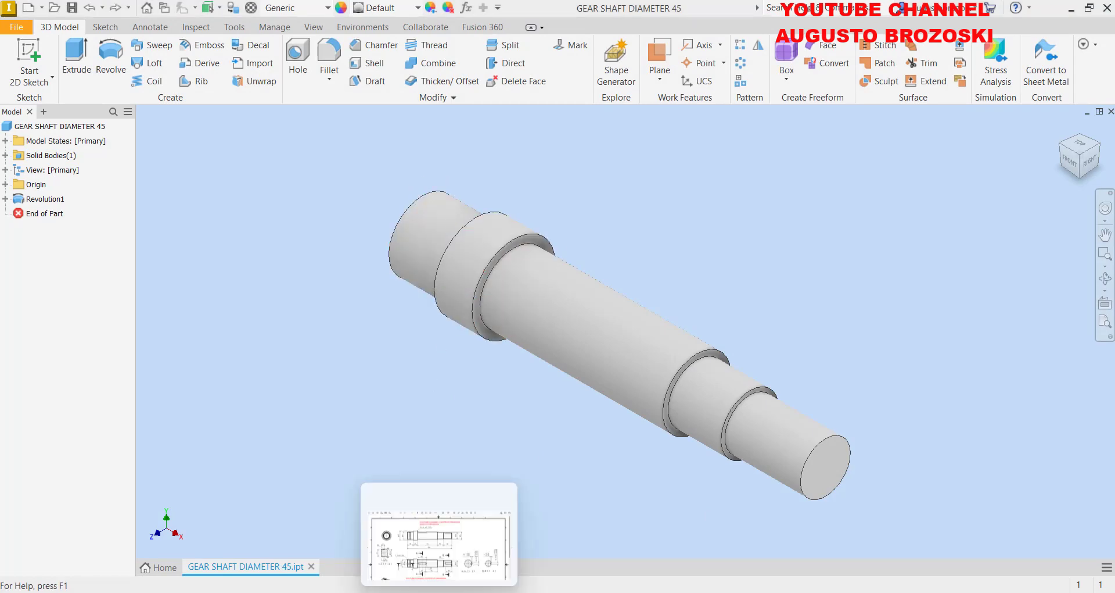
{"action": "left_click", "coordinate": [455, 531]}
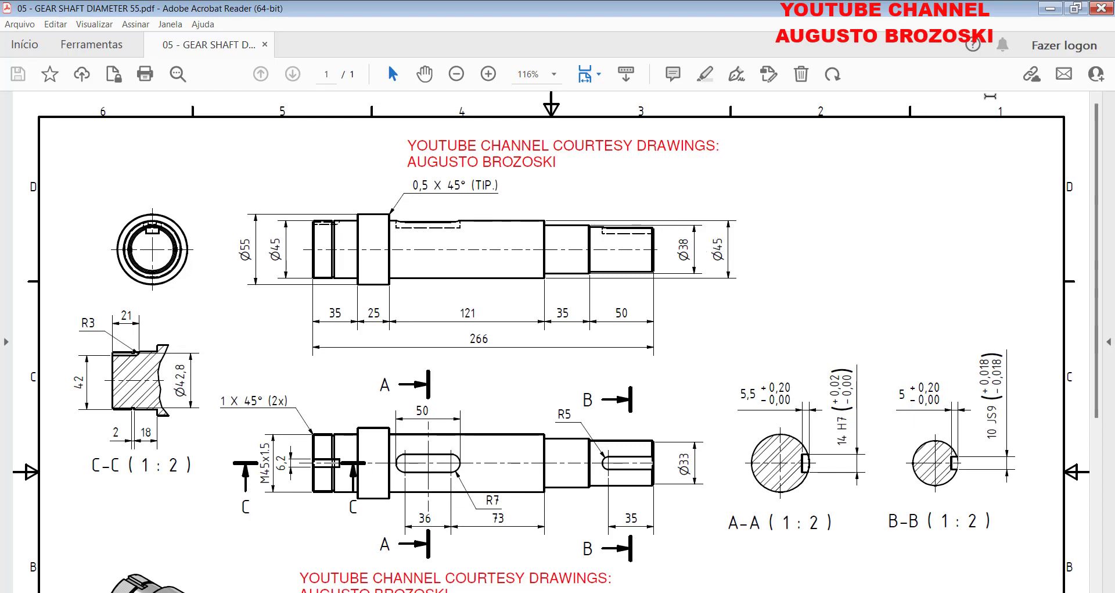
{"action": "left_click", "coordinate": [1047, 17]}
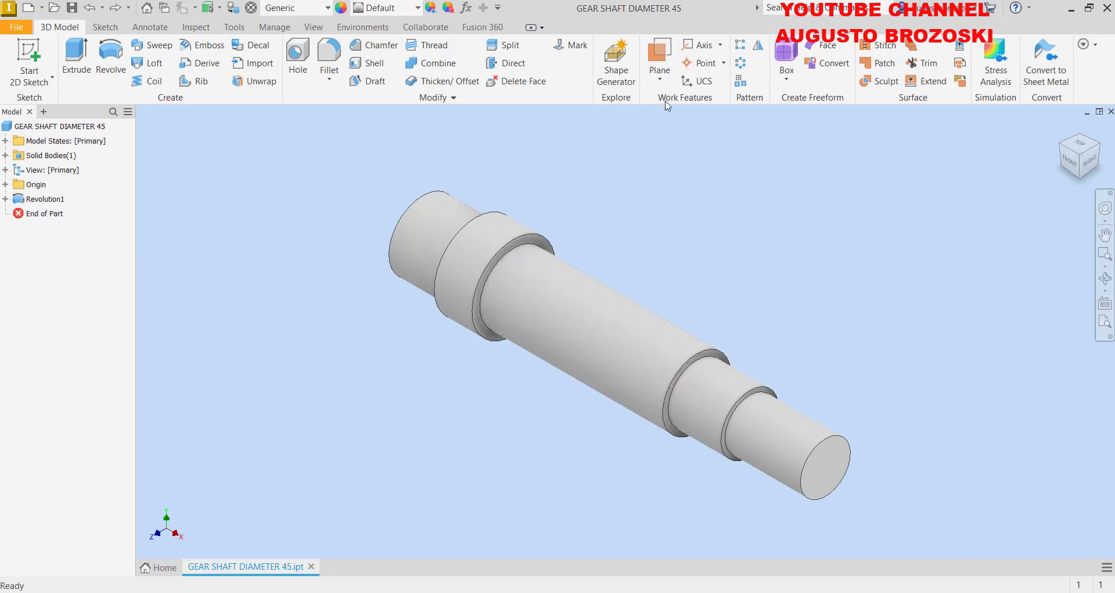
Step: Create Work Plane1 parallel to the XZ Plane and tangent to the Ø45 cylinder
{"action": "left_click", "coordinate": [661, 63]}
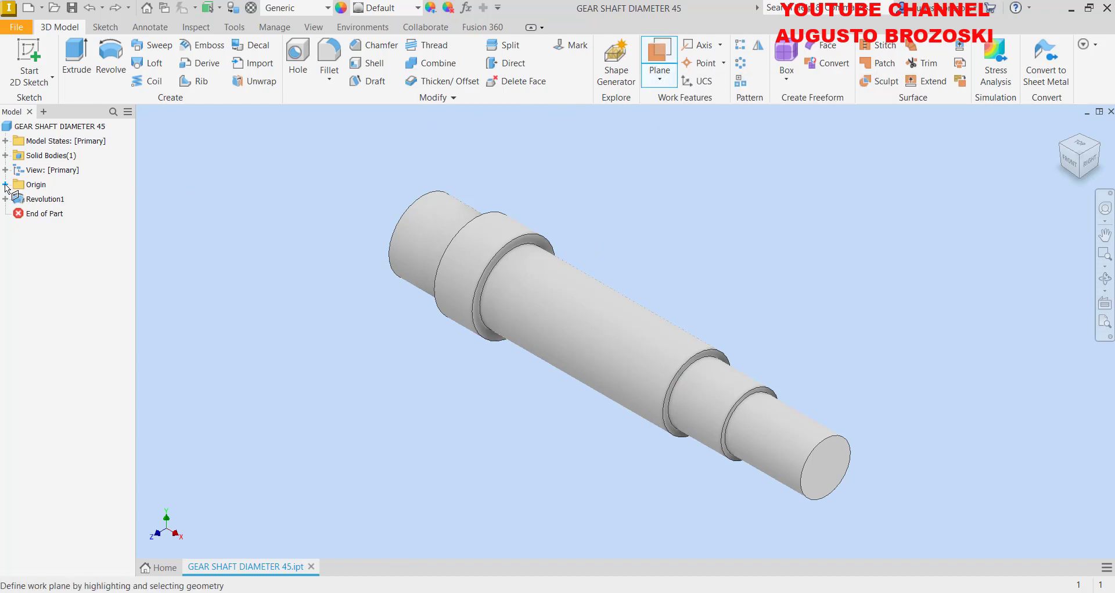
{"action": "left_click", "coordinate": [36, 185]}
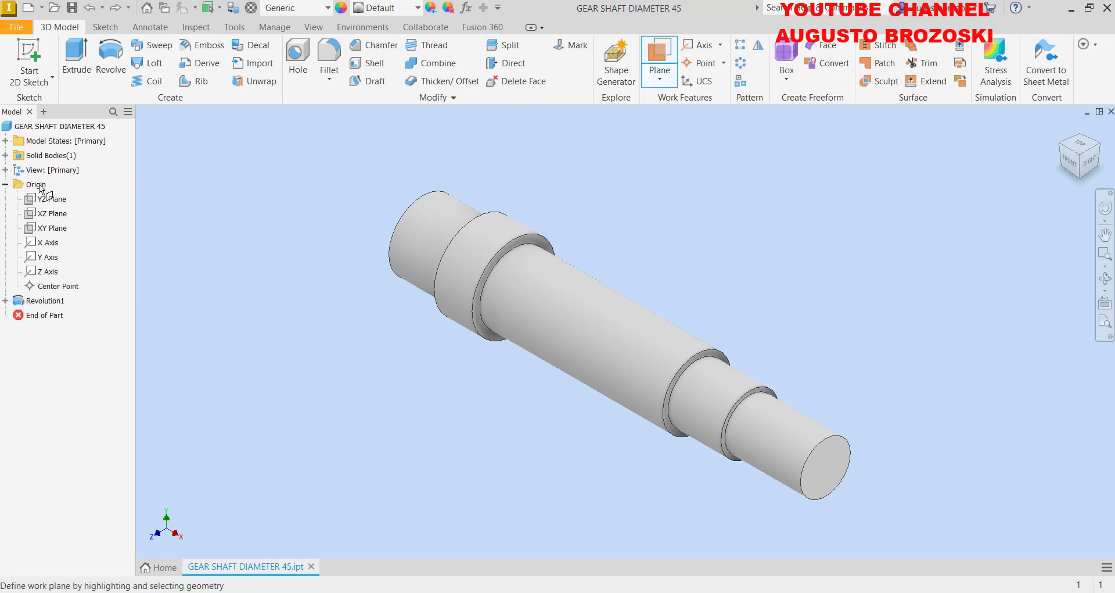
{"action": "left_click", "coordinate": [55, 214]}
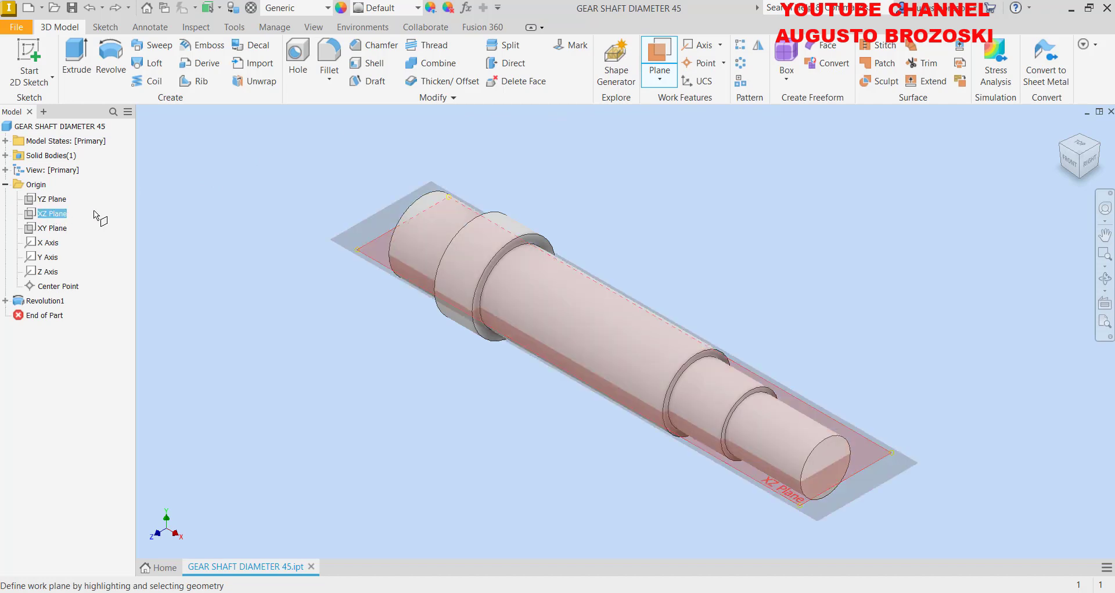
{"action": "left_click", "coordinate": [580, 278]}
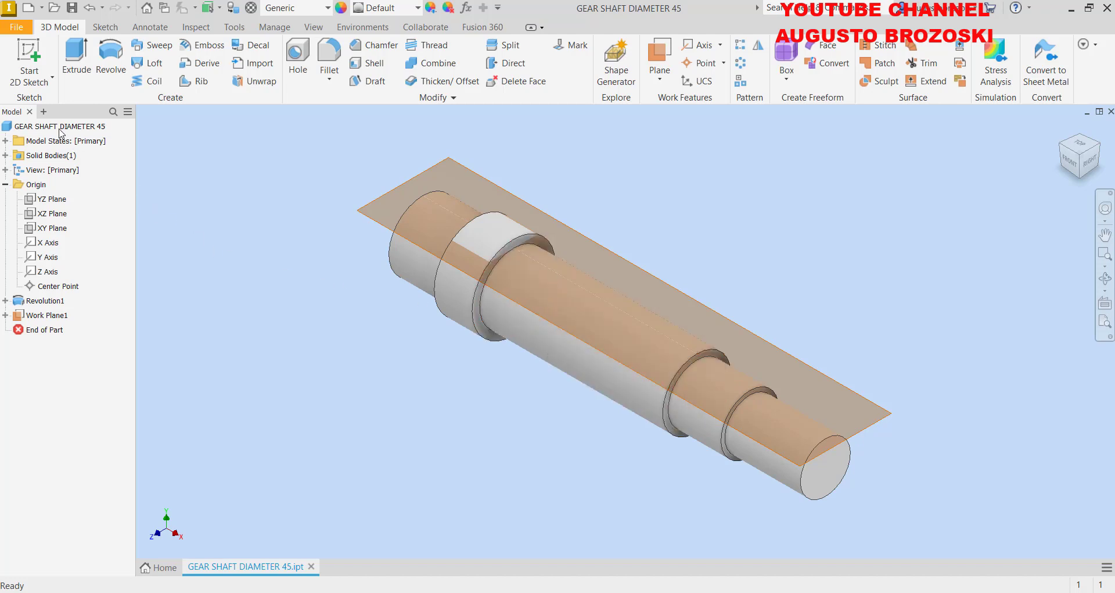
{"action": "left_click", "coordinate": [27, 52]}
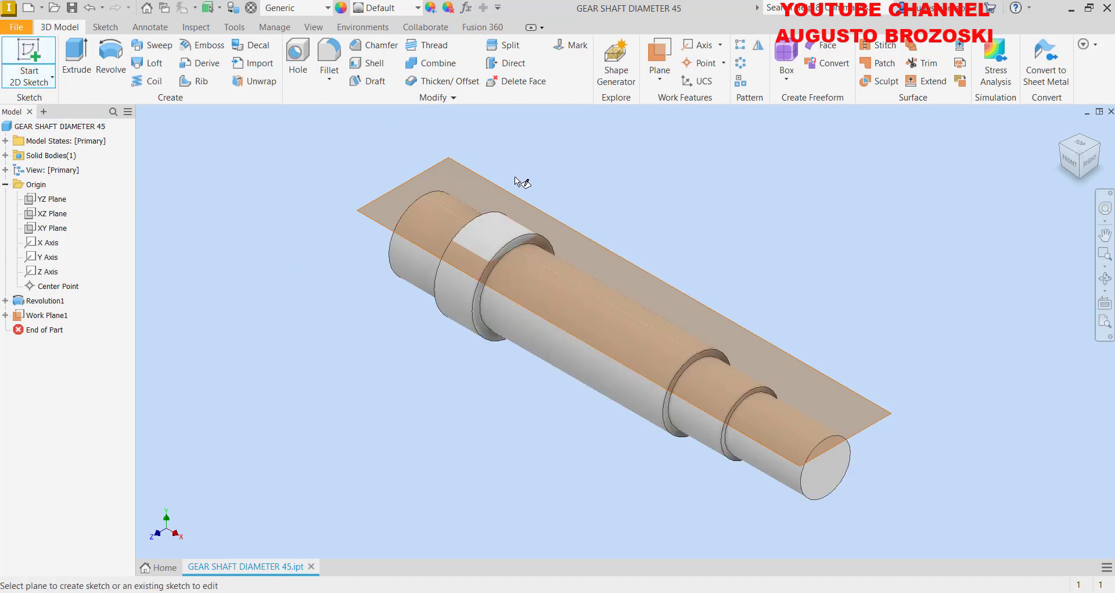
Step: Start Sketch2 on the tangent Work Plane1
{"action": "left_click", "coordinate": [532, 199]}
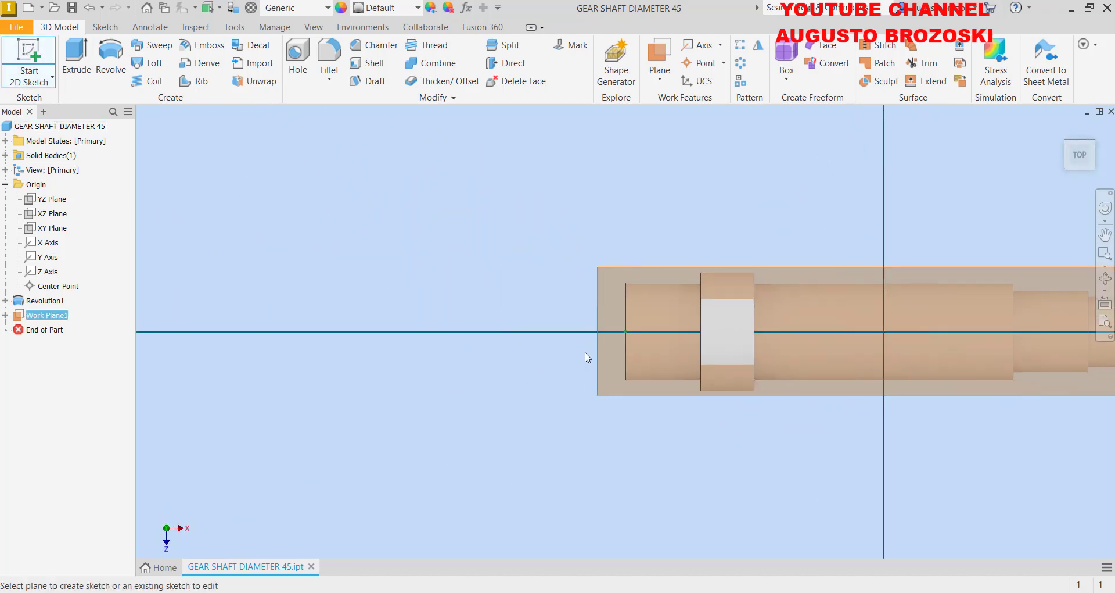
{"action": "scroll", "coordinate": [581, 323], "scroll_direction": "up", "scroll_amount": 6}
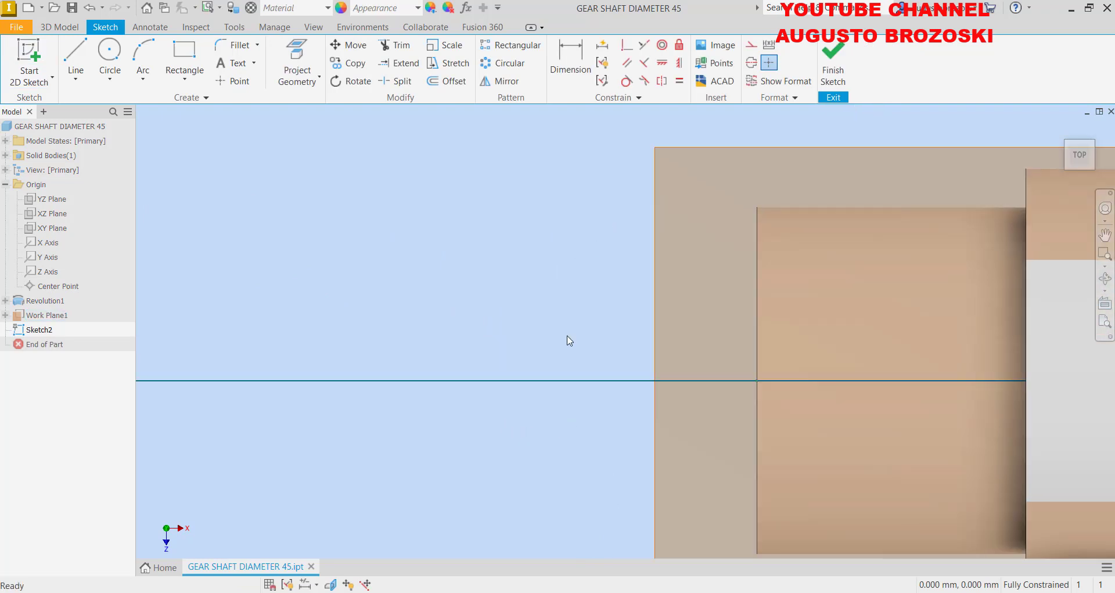
{"action": "scroll", "coordinate": [564, 352], "scroll_direction": "down", "scroll_amount": 5}
{"action": "scroll", "coordinate": [560, 363], "scroll_direction": "down", "scroll_amount": 3}
{"action": "scroll", "coordinate": [679, 386], "scroll_direction": "up", "scroll_amount": 4}
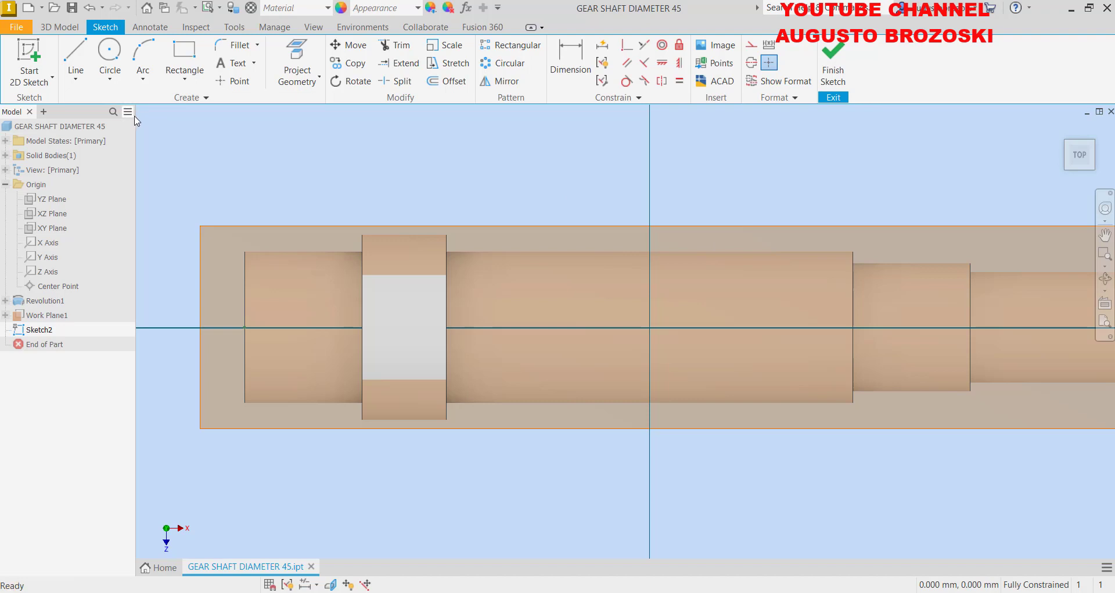
Step: Begin a center-to-center slot with its first centre on the shaft axis, checking the reference drawing
{"action": "left_click", "coordinate": [187, 83]}
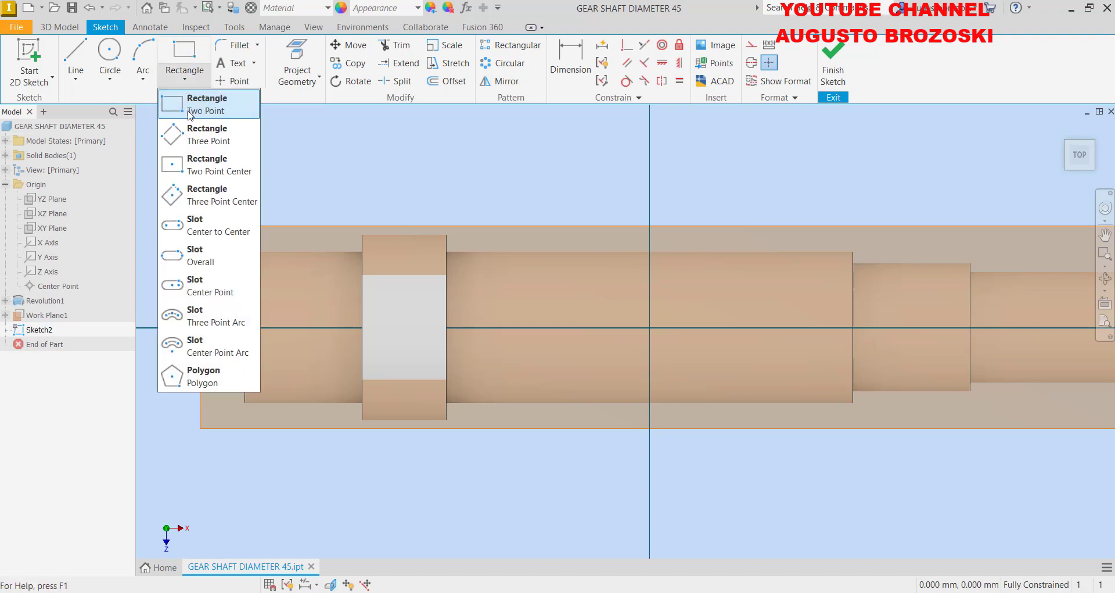
{"action": "left_click", "coordinate": [199, 232]}
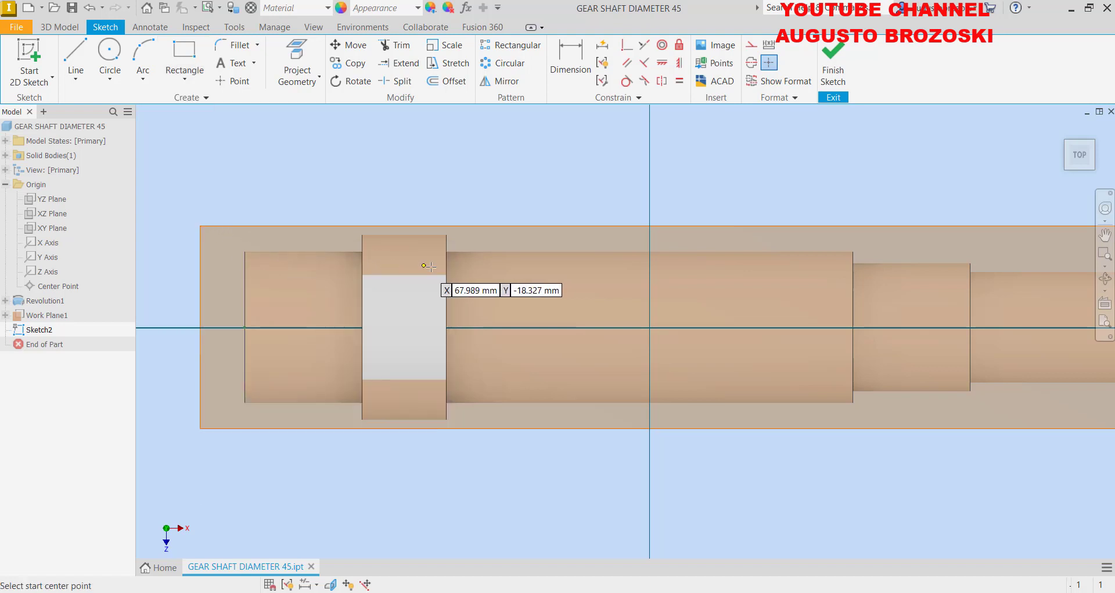
{"action": "left_click", "coordinate": [507, 328]}
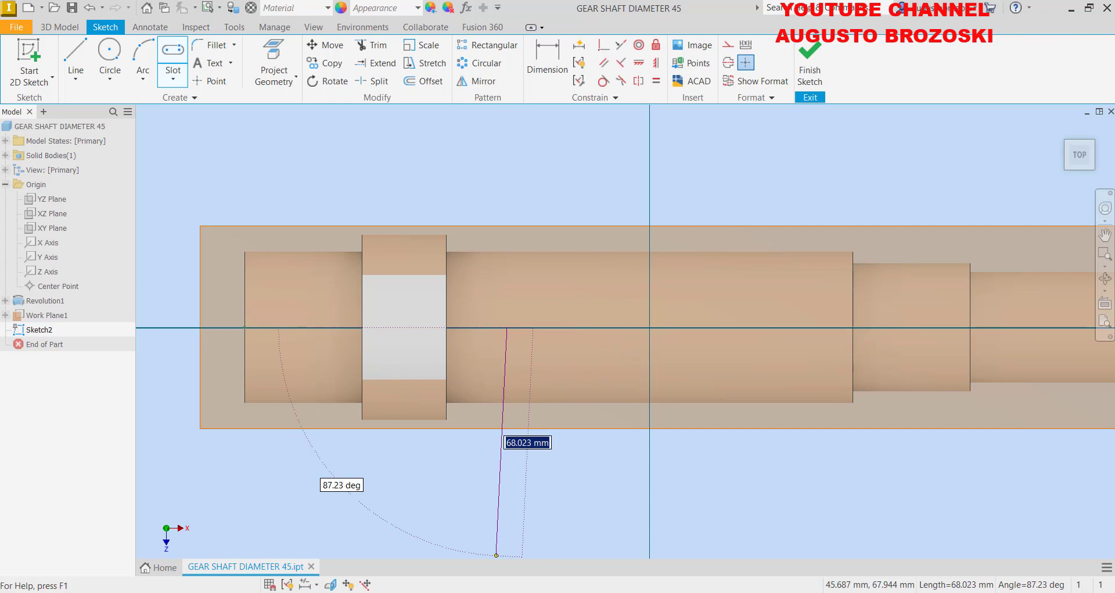
{"action": "key", "text": "alt+Tab"}
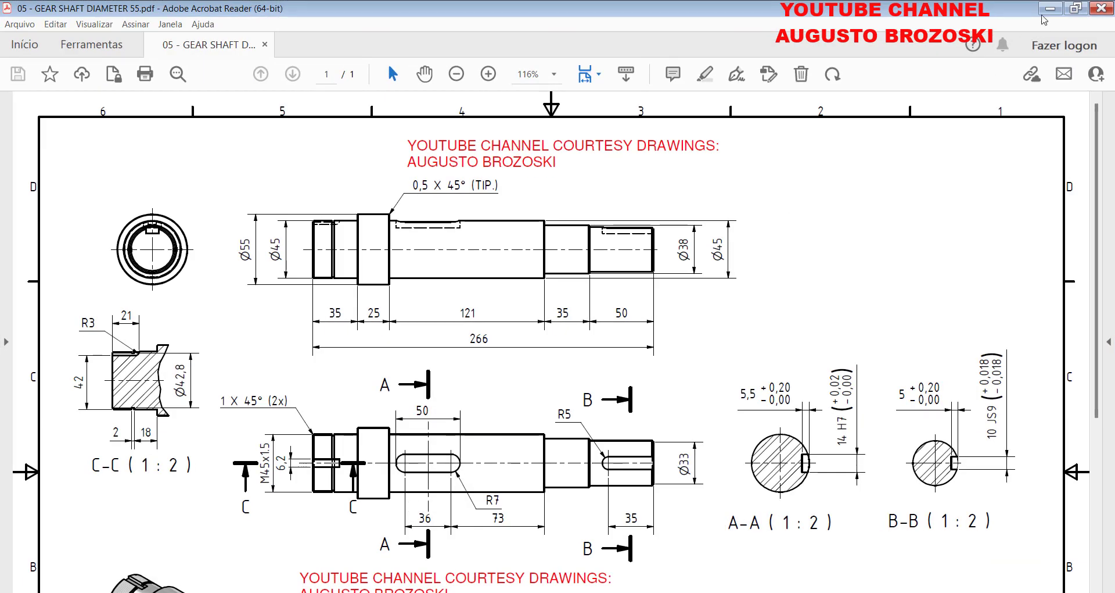
{"action": "left_click", "coordinate": [1049, 8]}
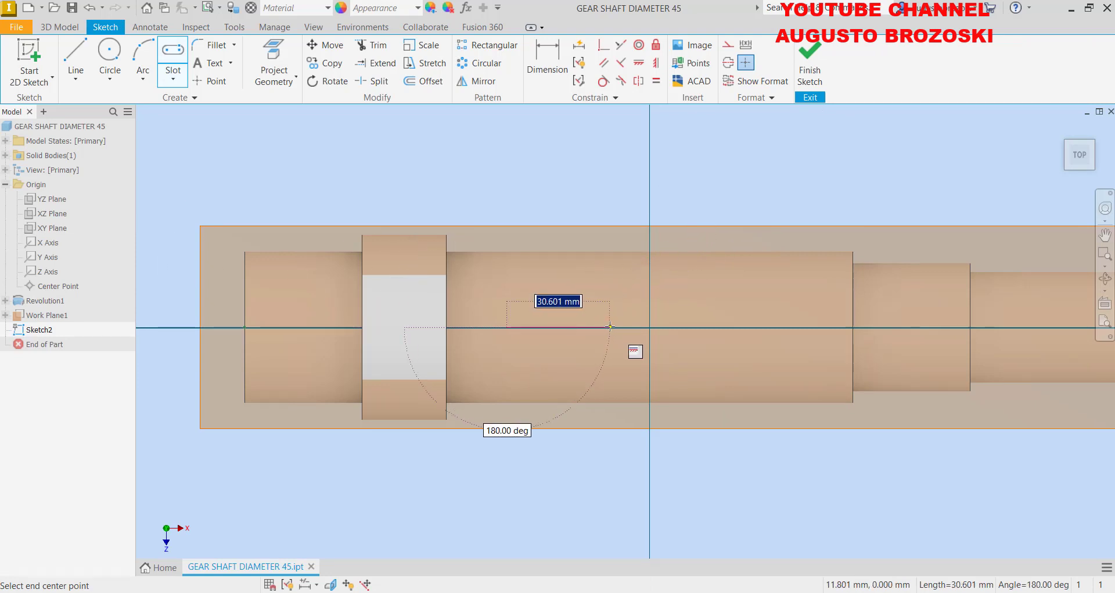
Step: Create the slot 36 mm between centres and change its width to 14 mm
{"action": "type", "text": "36"}
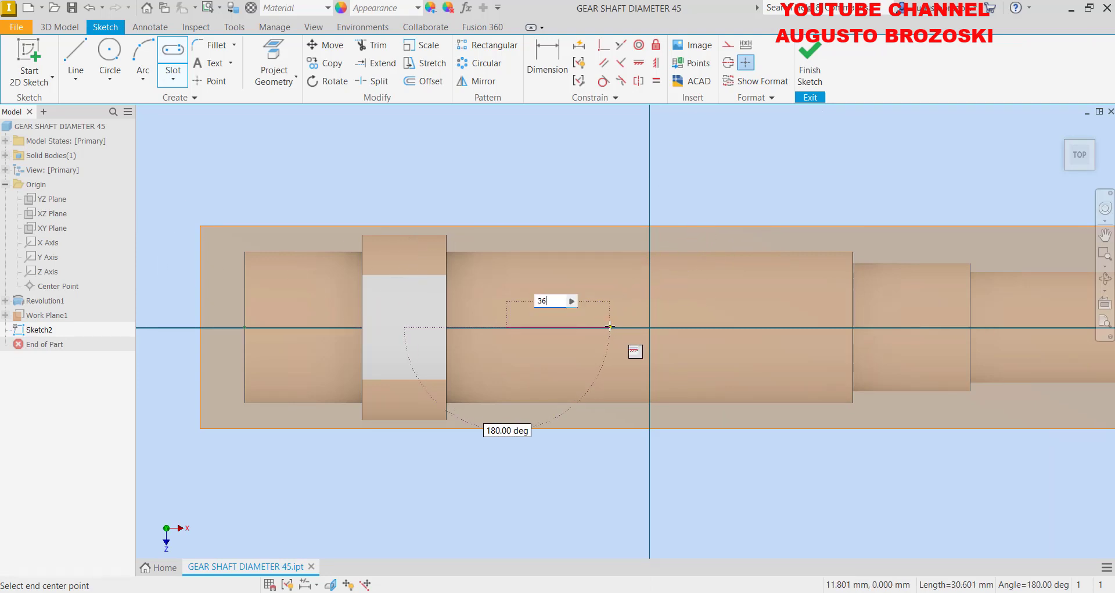
{"action": "key", "text": "Return"}
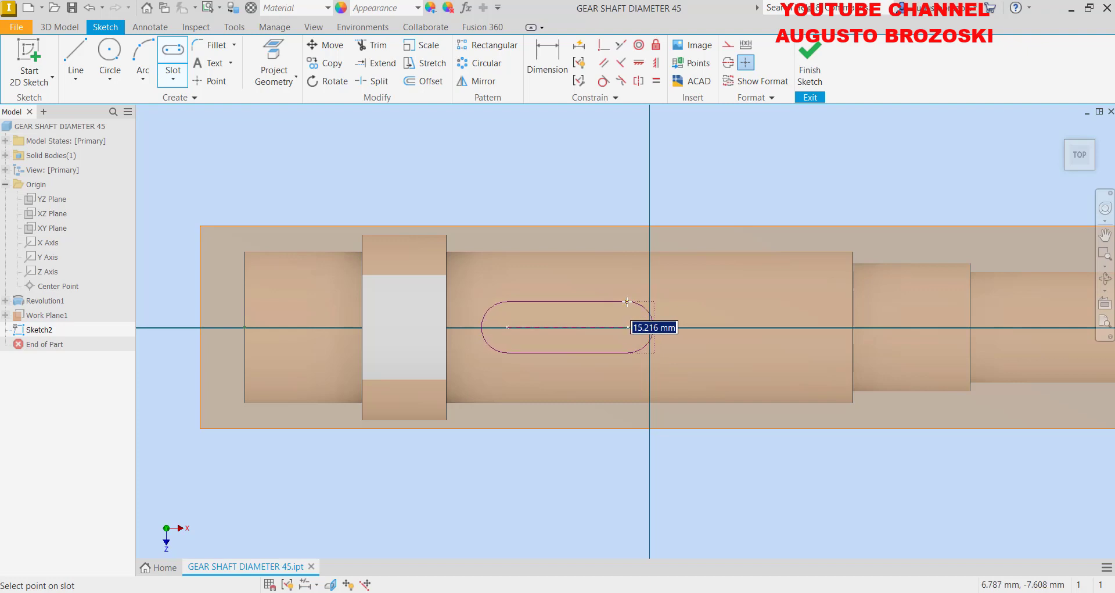
{"action": "type", "text": "7"}
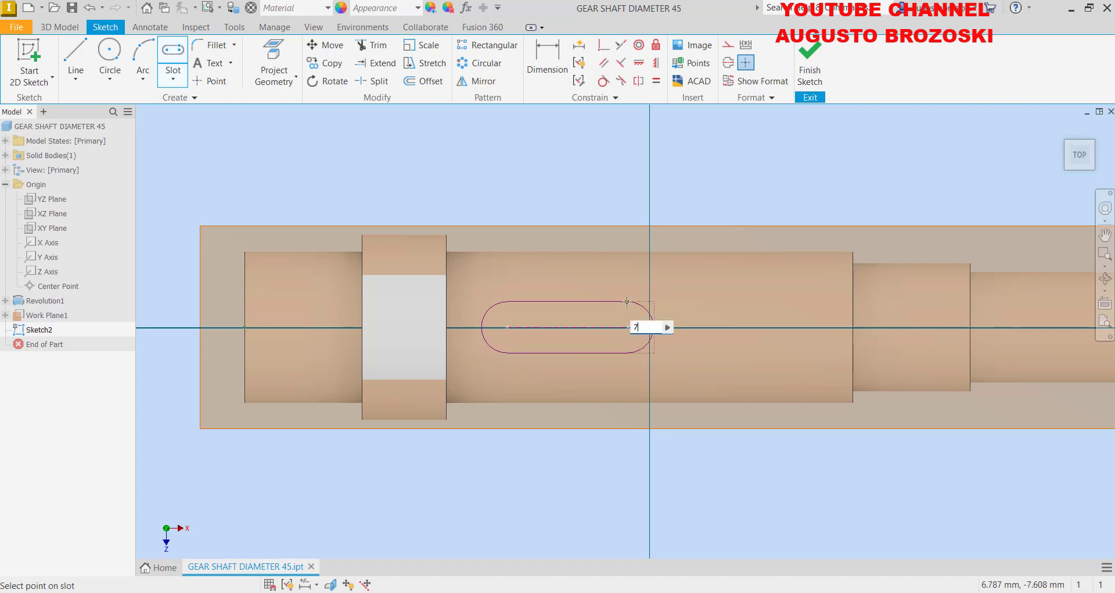
{"action": "key", "text": "Return"}
{"action": "scroll", "coordinate": [612, 343], "scroll_direction": "up", "scroll_amount": 2}
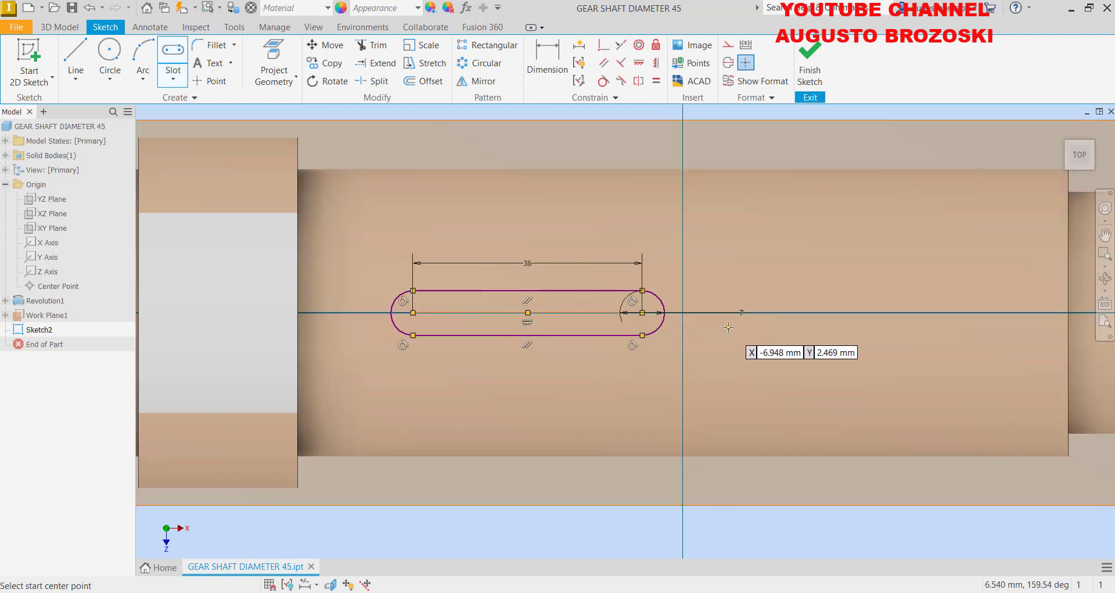
{"action": "key", "text": "Escape"}
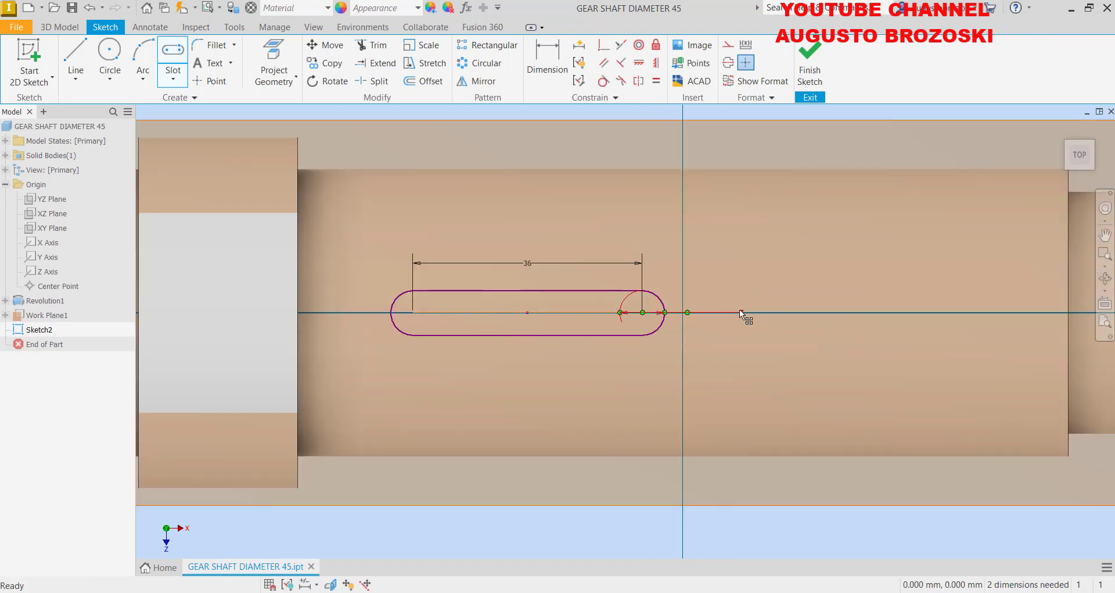
{"action": "left_click", "coordinate": [740, 312]}
{"action": "type", "text": "14"}
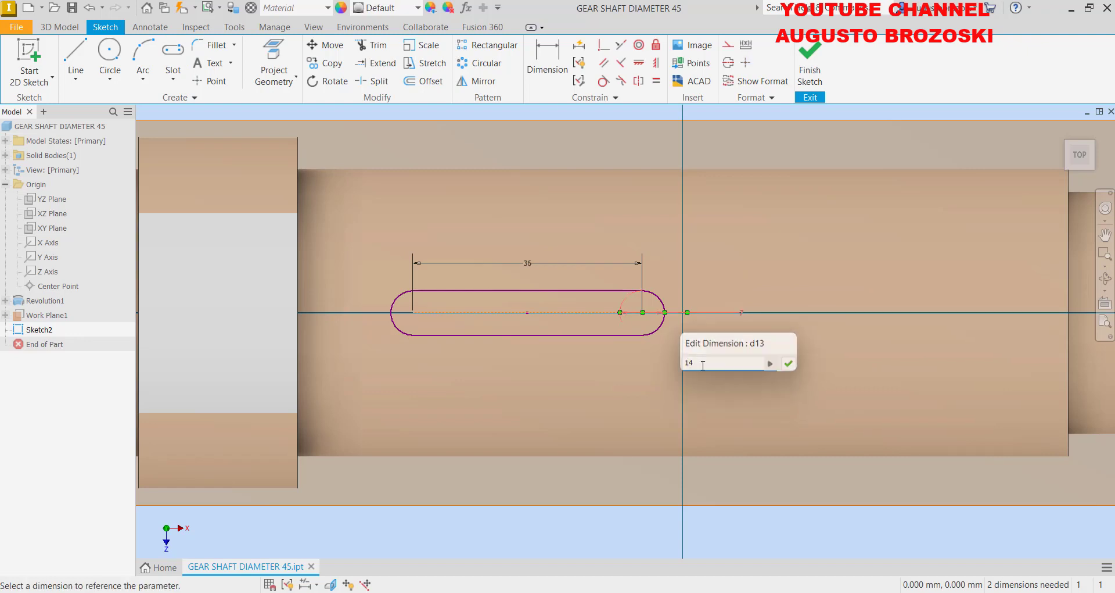
{"action": "key", "text": "Return"}
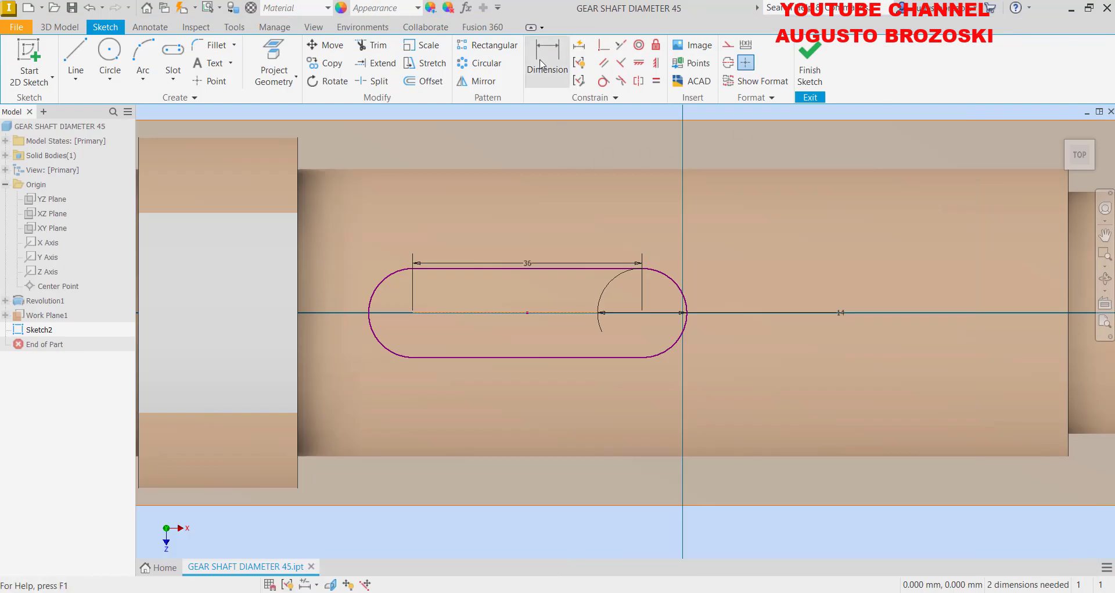
Step: Dimension the slot 73 mm from the shaft step
{"action": "left_click", "coordinate": [540, 64]}
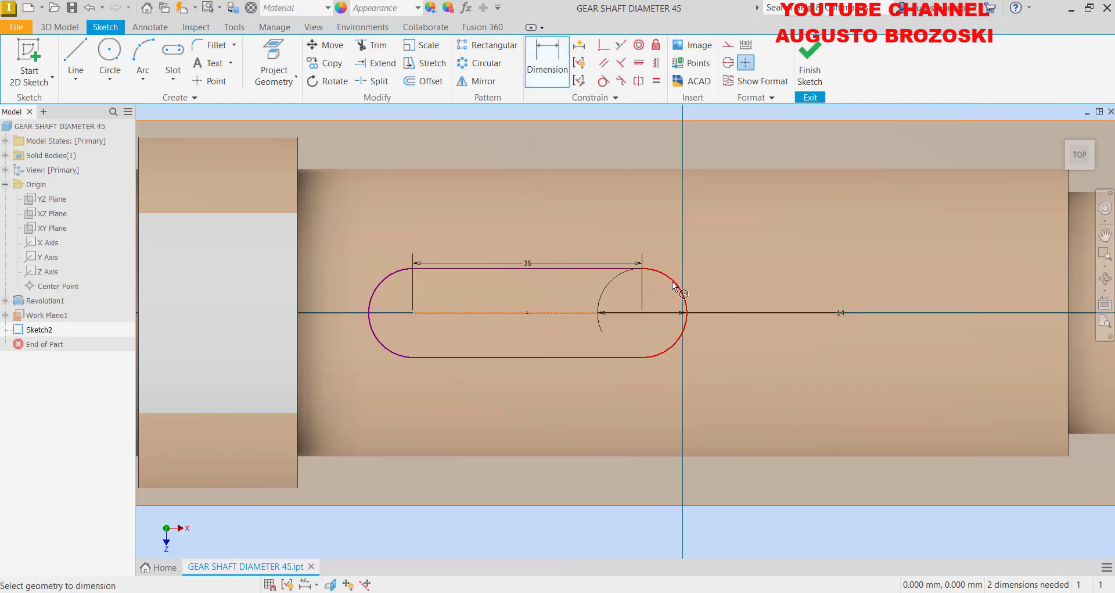
{"action": "scroll", "coordinate": [657, 304], "scroll_direction": "down", "scroll_amount": 3}
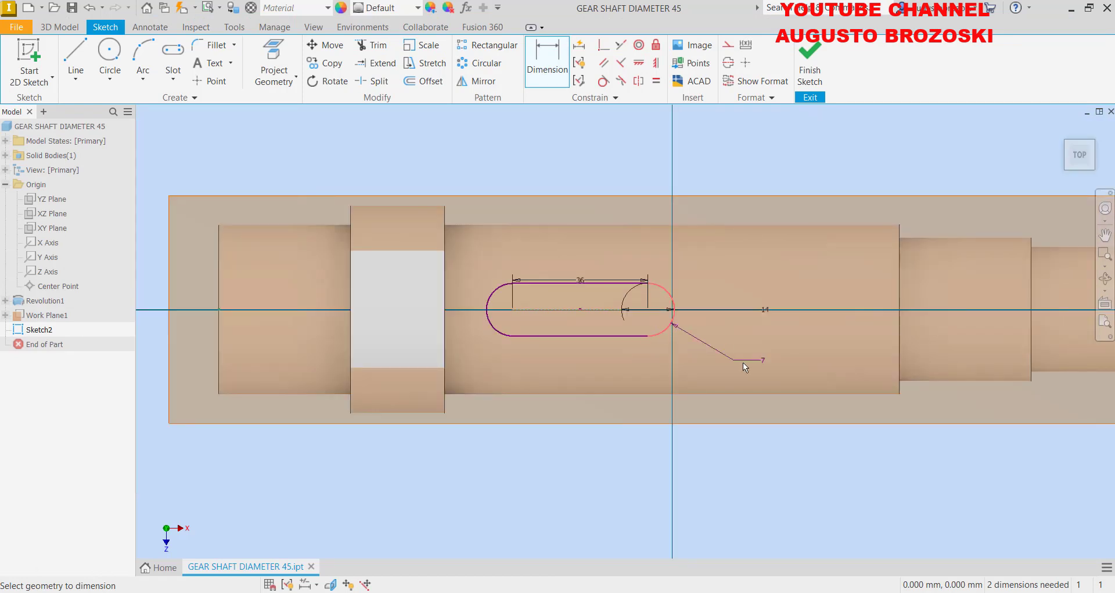
{"action": "left_click", "coordinate": [898, 341]}
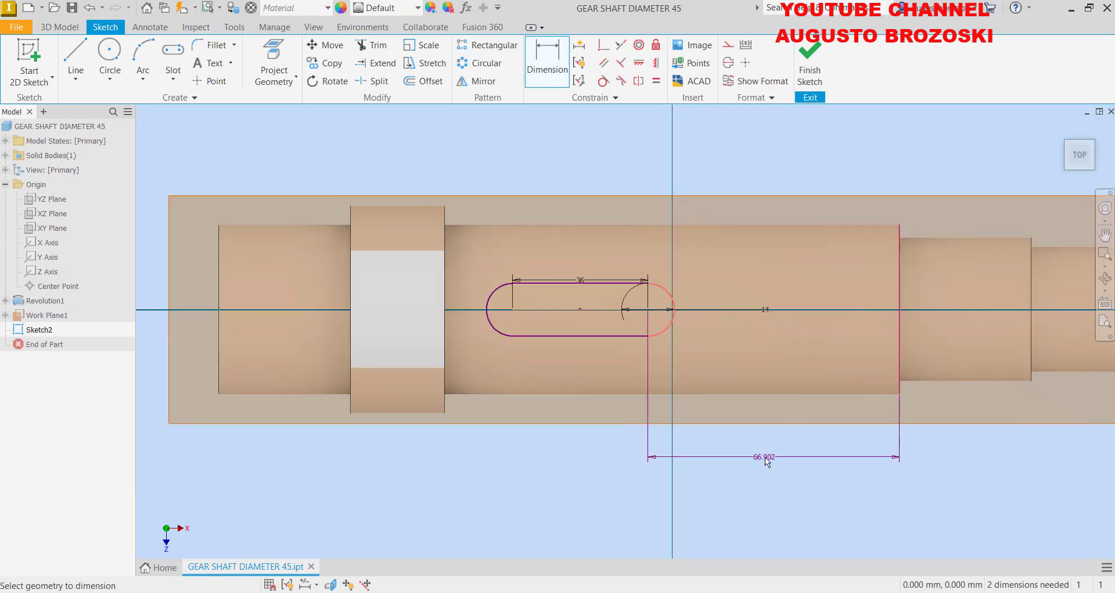
{"action": "left_click", "coordinate": [762, 466]}
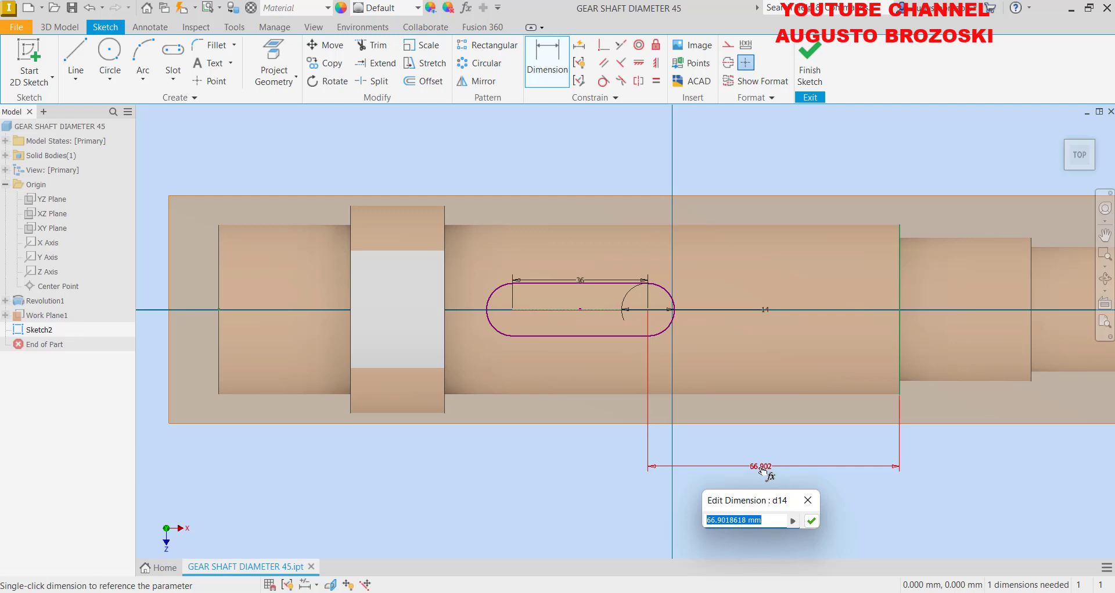
{"action": "type", "text": "73"}
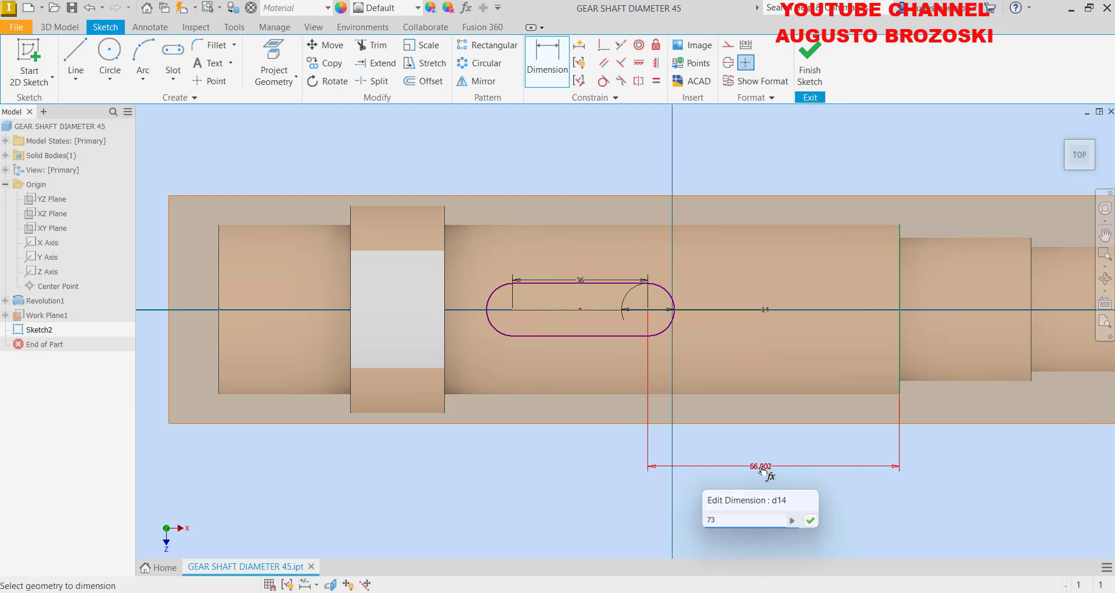
{"action": "key", "text": "Return"}
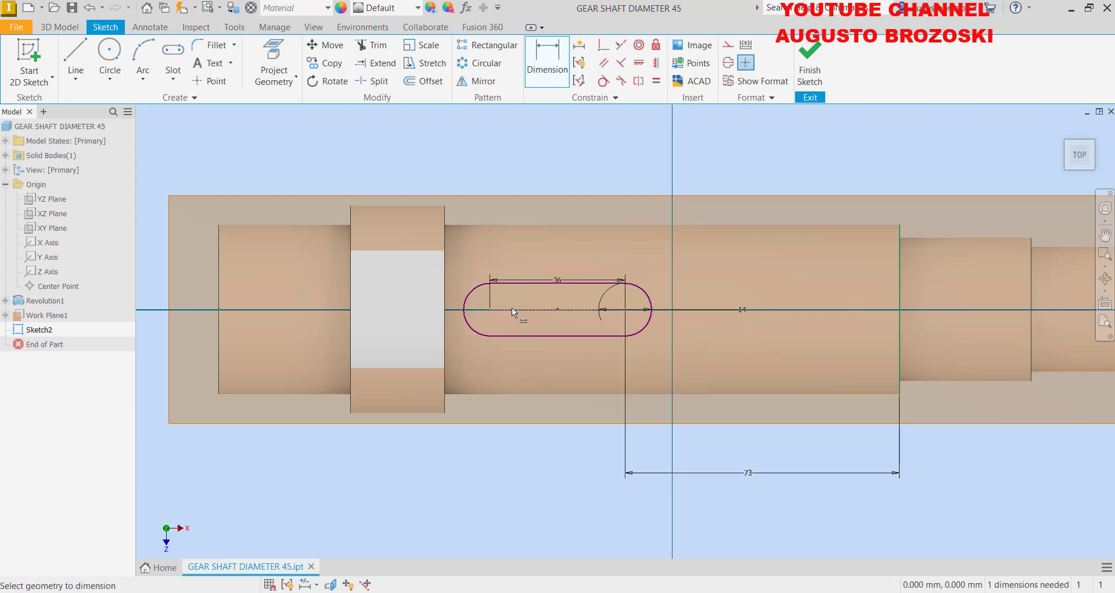
{"action": "scroll", "coordinate": [519, 288], "scroll_direction": "up", "scroll_amount": 3}
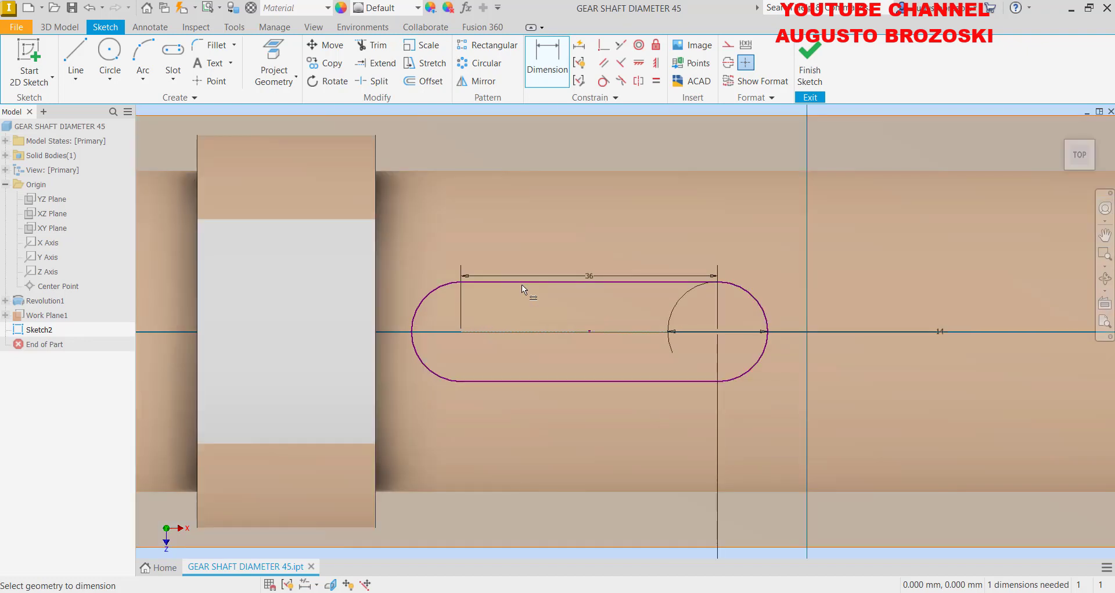
{"action": "key", "text": "Escape"}
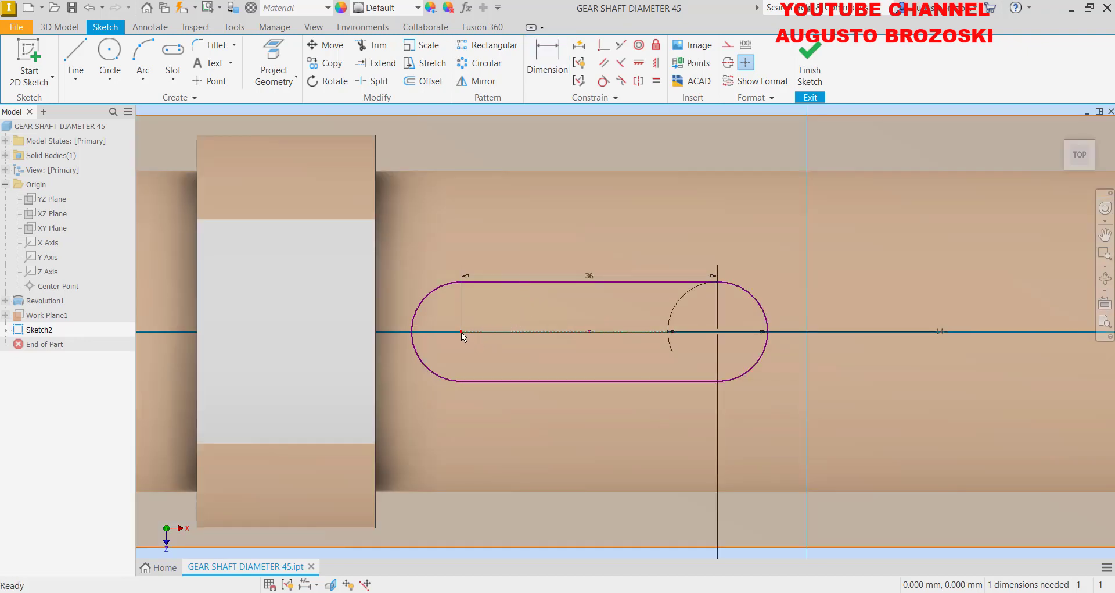
Step: Drag the slot slightly off the shaft axis
{"action": "left_click_drag", "start_coordinate": [463, 336], "coordinate": [635, 345]}
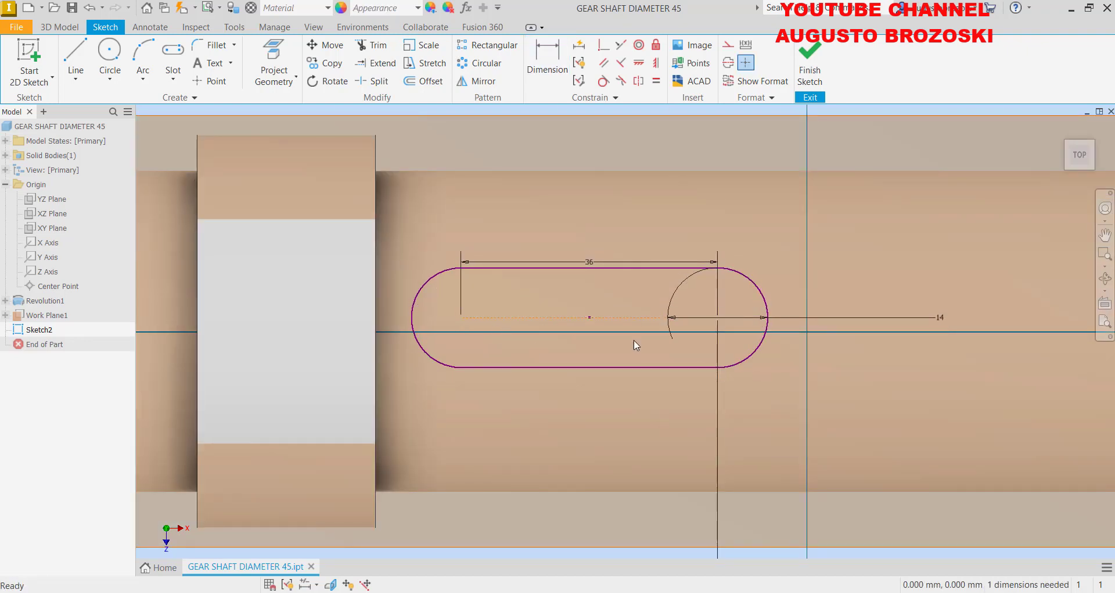
{"action": "scroll", "coordinate": [571, 353], "scroll_direction": "up", "scroll_amount": 3}
{"action": "scroll", "coordinate": [595, 345], "scroll_direction": "down", "scroll_amount": 5}
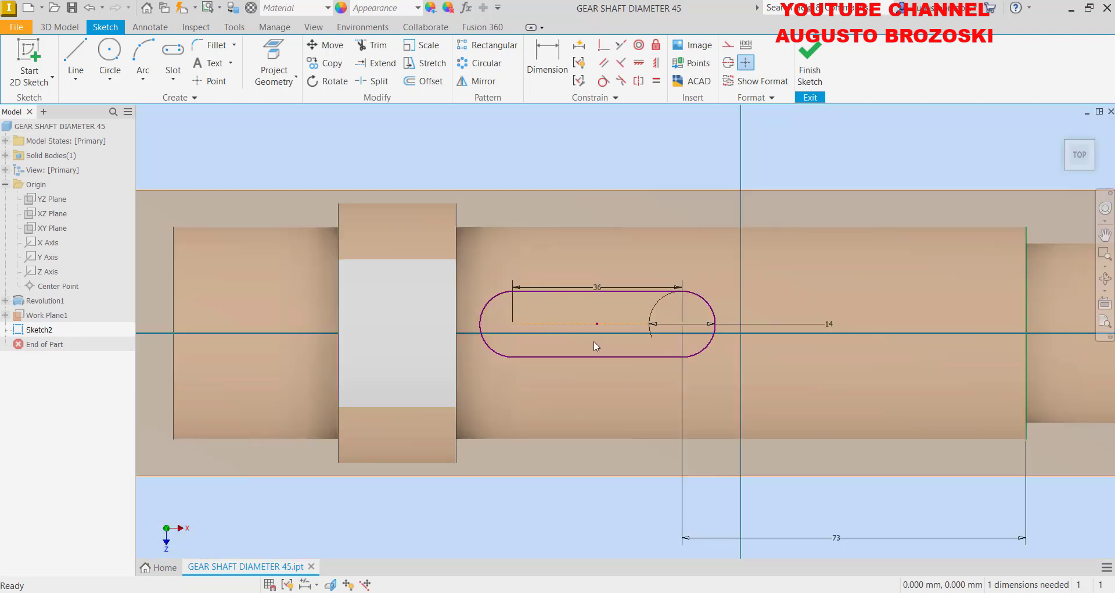
{"action": "scroll", "coordinate": [564, 347], "scroll_direction": "down", "scroll_amount": 2}
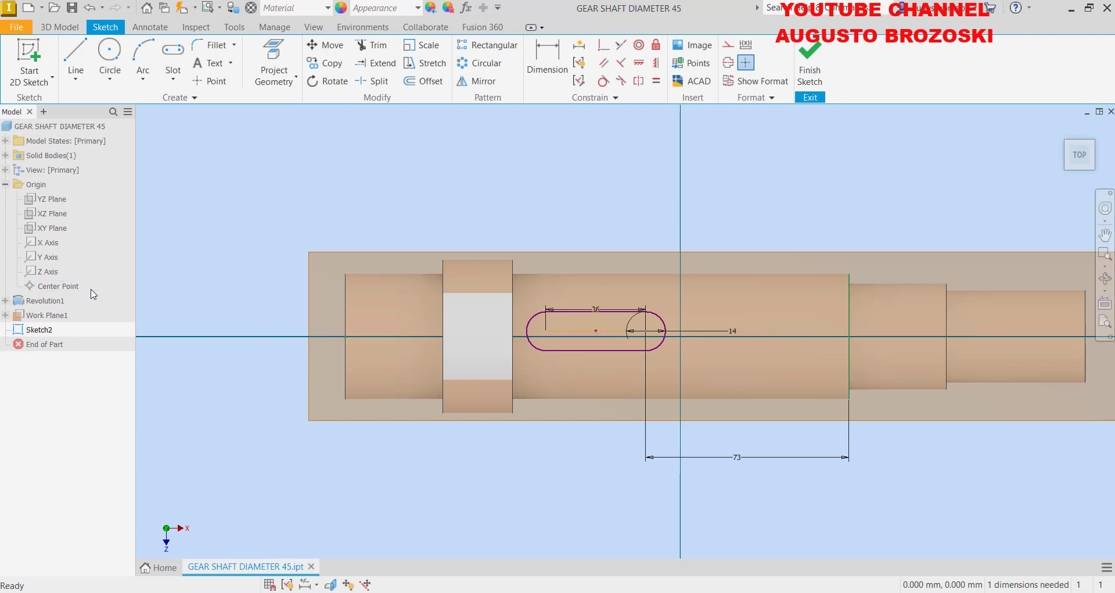
Step: Slice the shaft graphics open at the sketch plane
{"action": "right_click", "coordinate": [286, 198]}
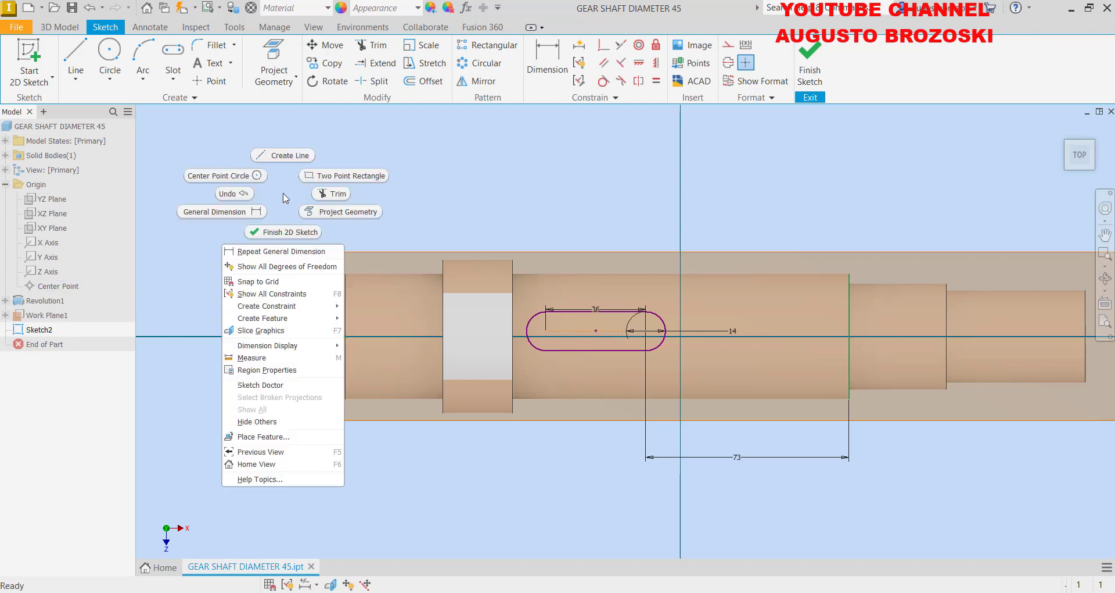
{"action": "left_click", "coordinate": [254, 330]}
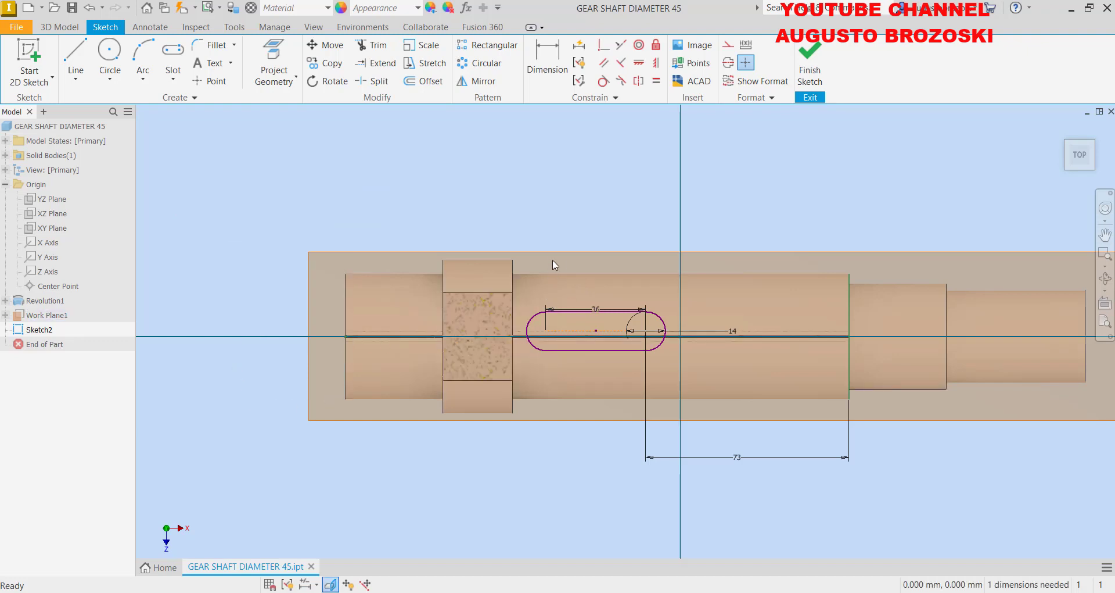
{"action": "scroll", "coordinate": [532, 325], "scroll_direction": "up", "scroll_amount": 3}
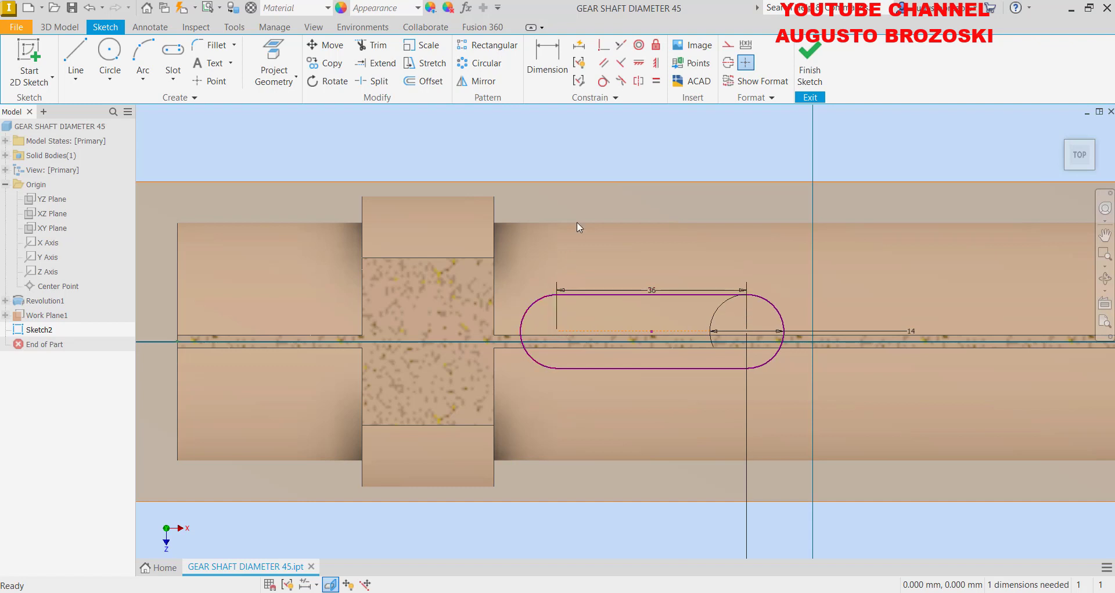
Step: Align the slot's left centre horizontally with the shaft axis, then drag it into position
{"action": "left_click", "coordinate": [639, 63]}
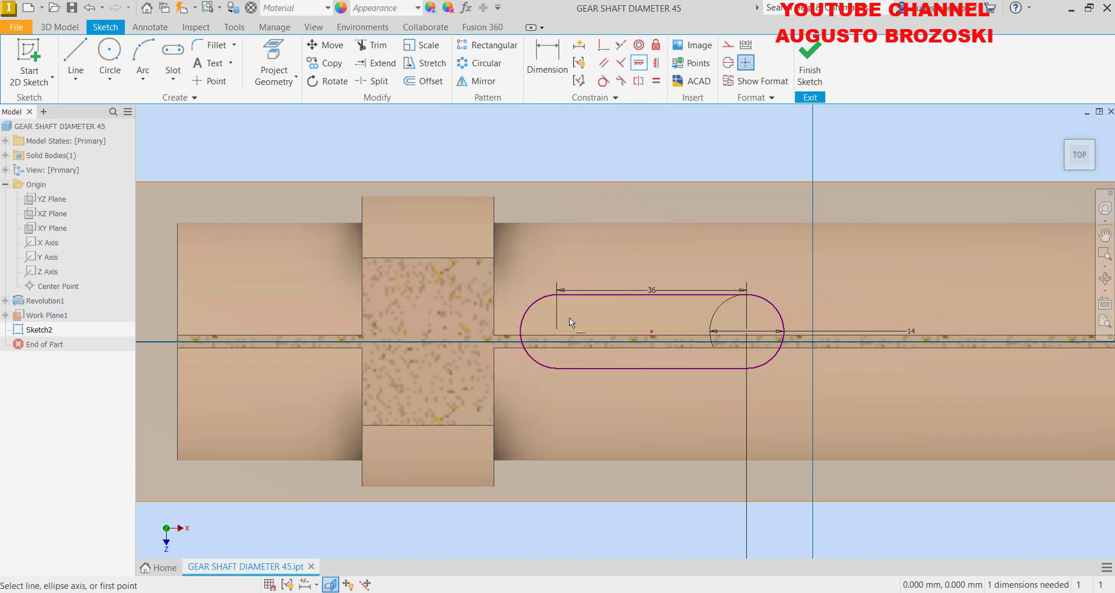
{"action": "left_click", "coordinate": [558, 330]}
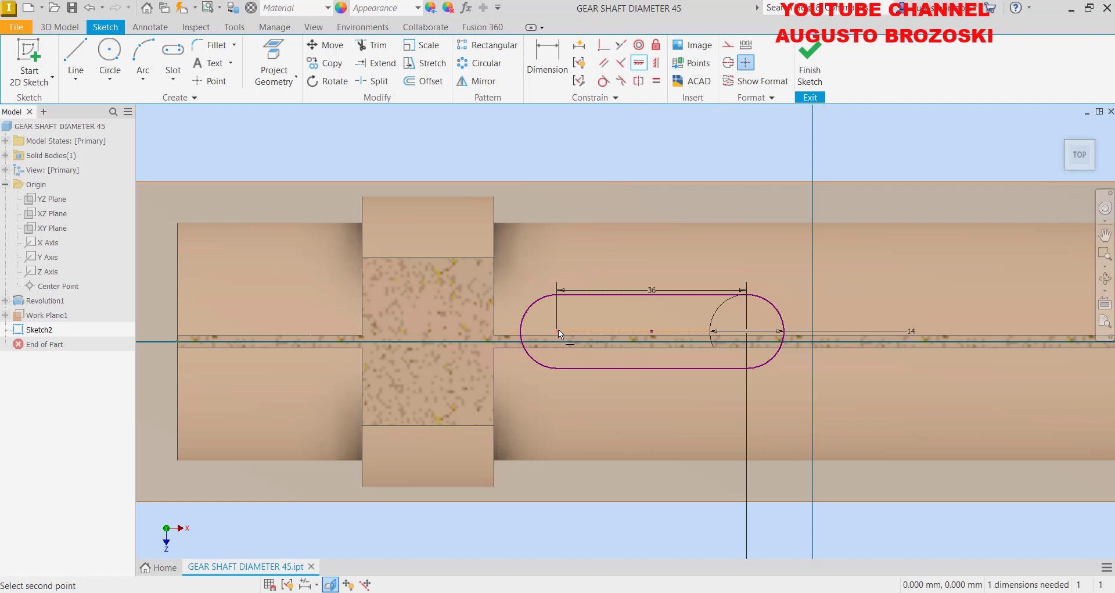
{"action": "left_click", "coordinate": [177, 340]}
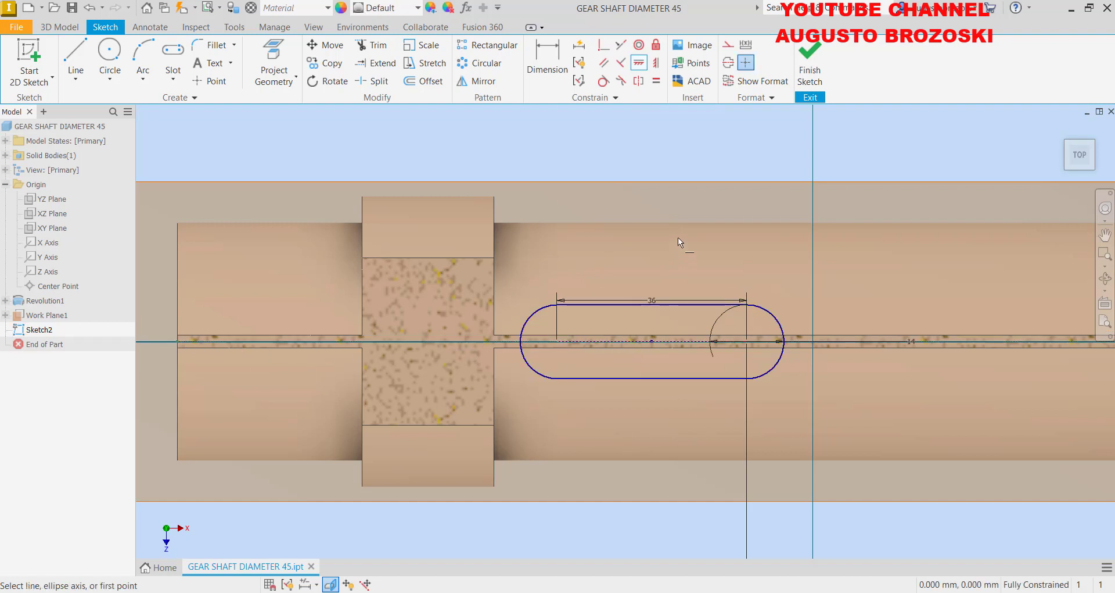
{"action": "key", "text": "Escape"}
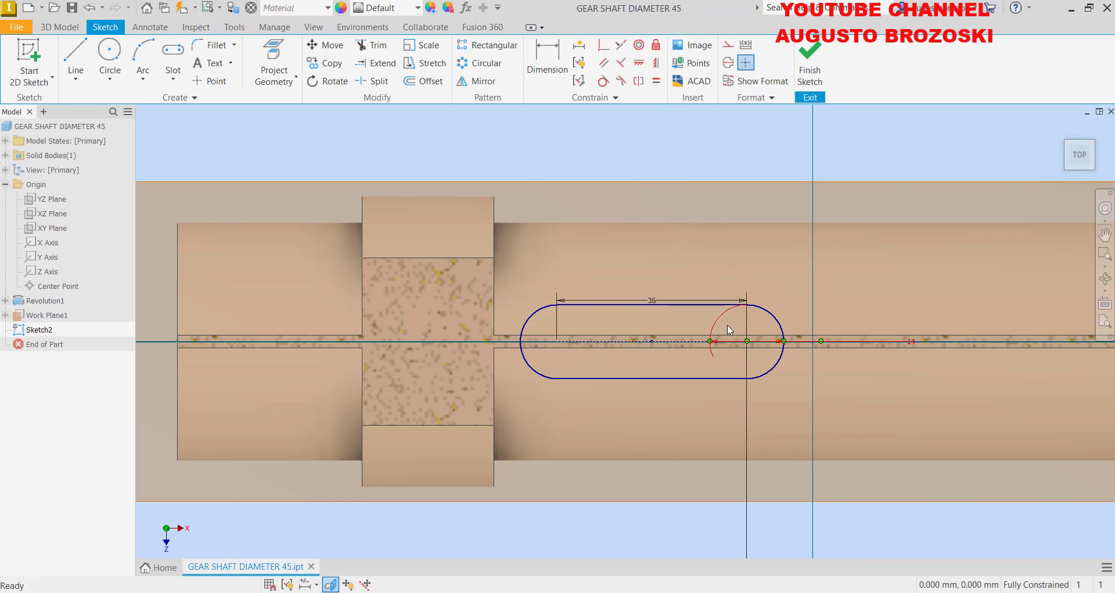
{"action": "mouse_move", "coordinate": [746, 345]}
{"action": "left_mouse_down"}
{"action": "mouse_move", "coordinate": [748, 327]}
{"action": "mouse_move", "coordinate": [528, 316]}
{"action": "left_mouse_up"}
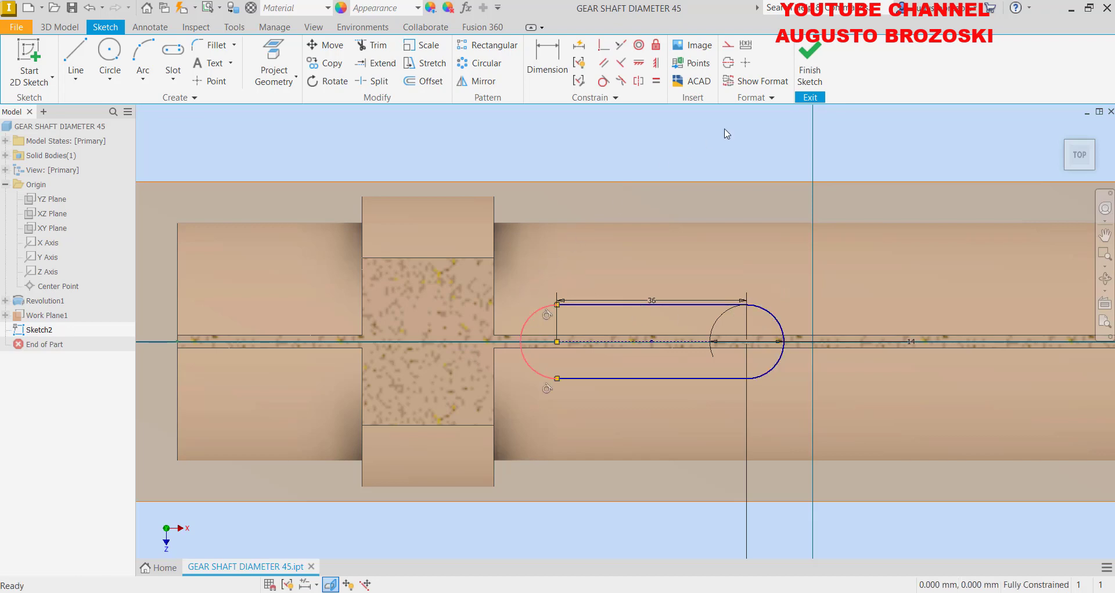
Step: Extrude-cut the slot sketch 5.5 mm deep into the Ø45 section as Extrusion1
{"action": "left_click", "coordinate": [816, 71]}
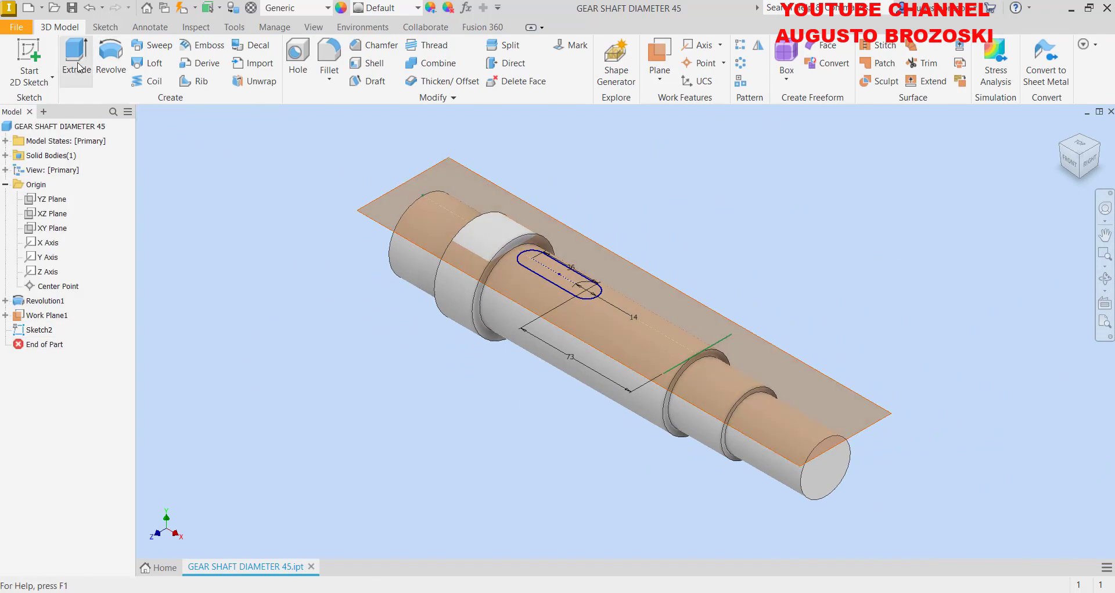
{"action": "left_click", "coordinate": [76, 55]}
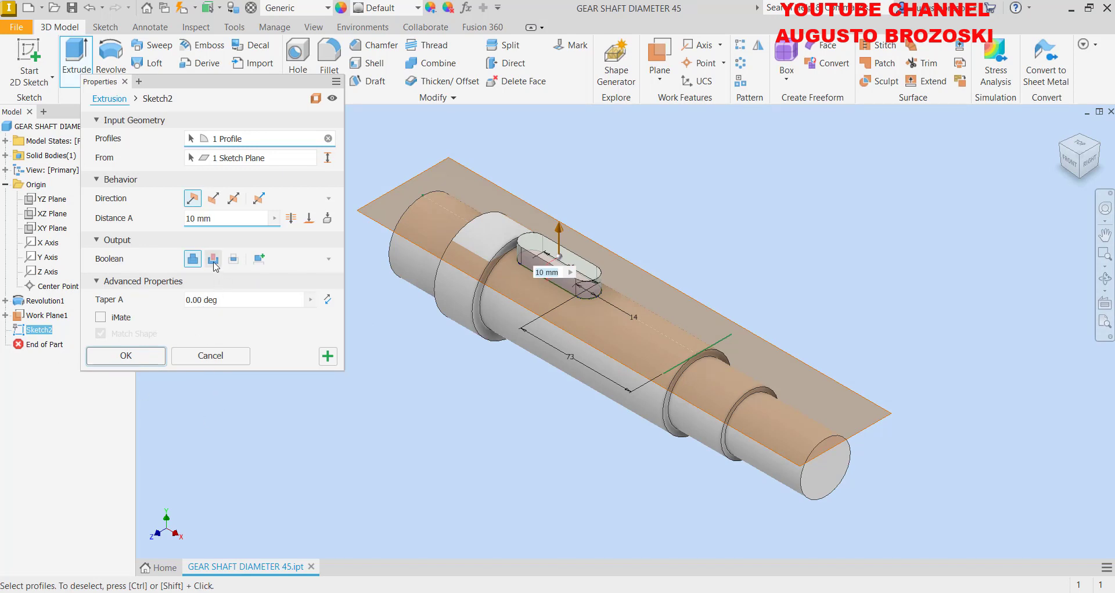
{"action": "left_click", "coordinate": [213, 259]}
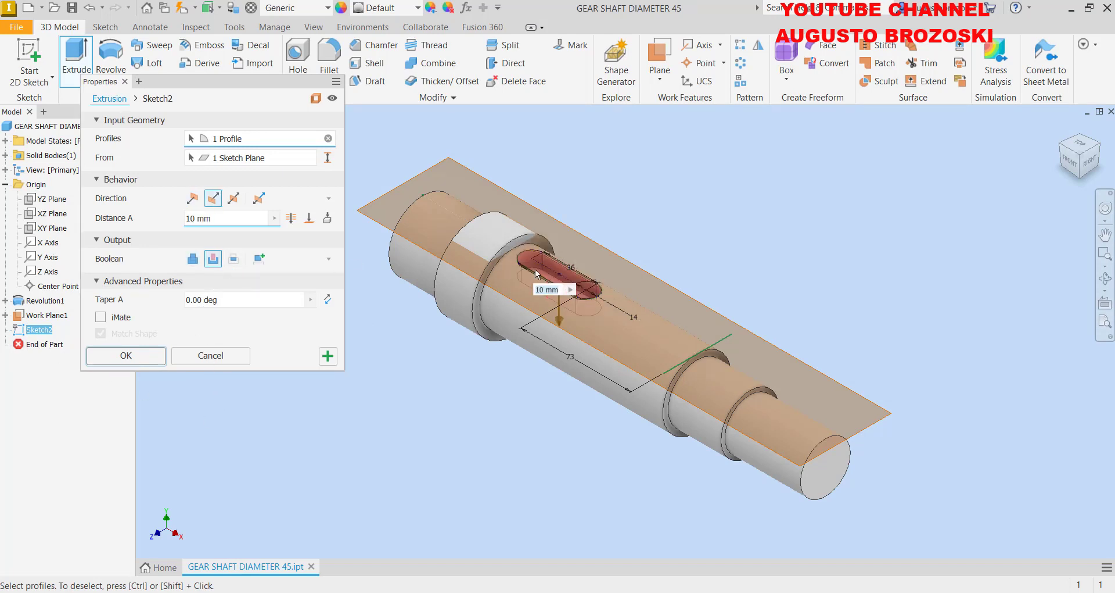
{"action": "scroll", "coordinate": [541, 265], "scroll_direction": "down", "scroll_amount": 2}
{"action": "scroll", "coordinate": [517, 270], "scroll_direction": "down", "scroll_amount": 2}
{"action": "scroll", "coordinate": [554, 301], "scroll_direction": "down", "scroll_amount": 2}
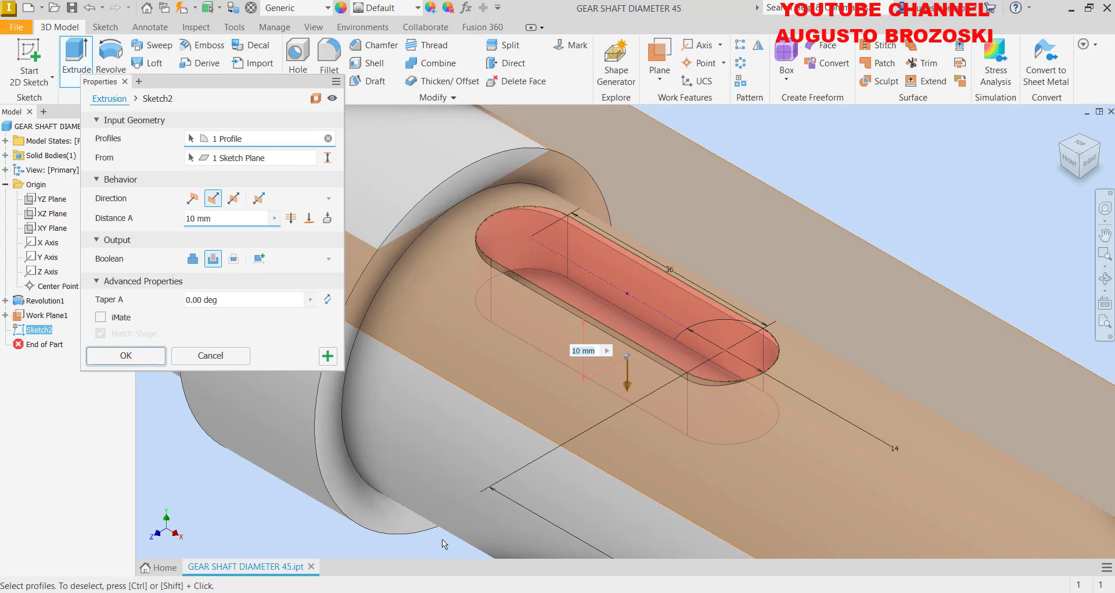
{"action": "key", "text": "alt+Tab"}
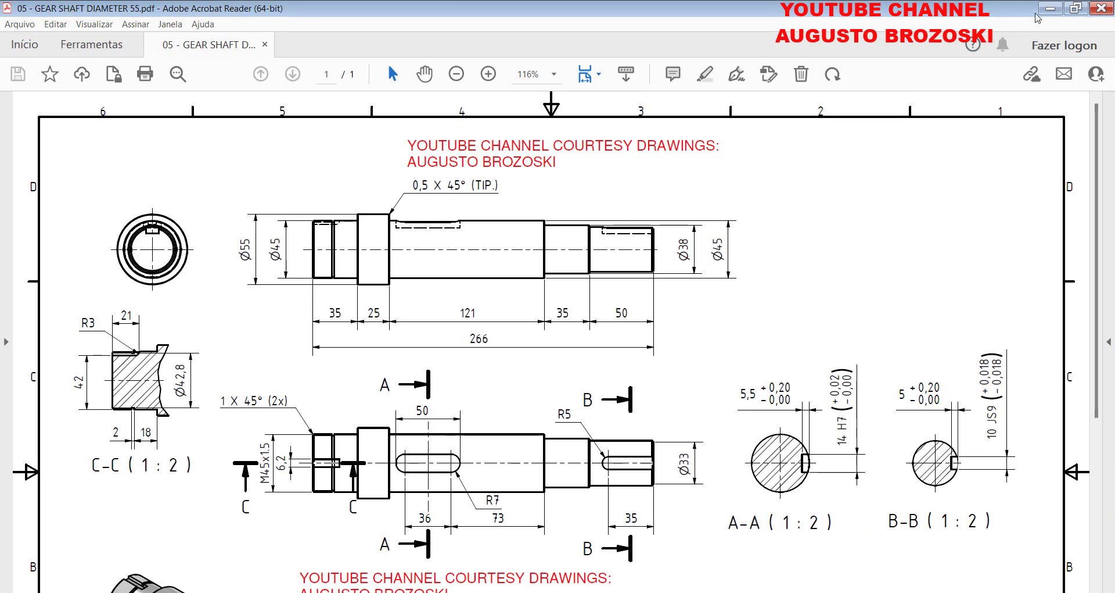
{"action": "left_click", "coordinate": [1050, 9]}
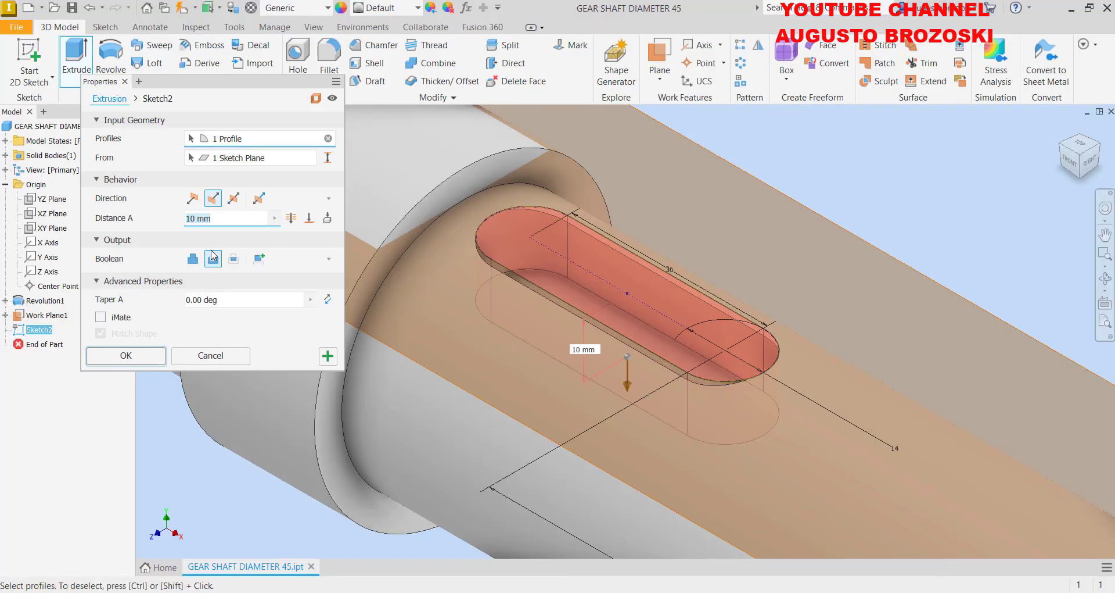
{"action": "type", "text": "5"}
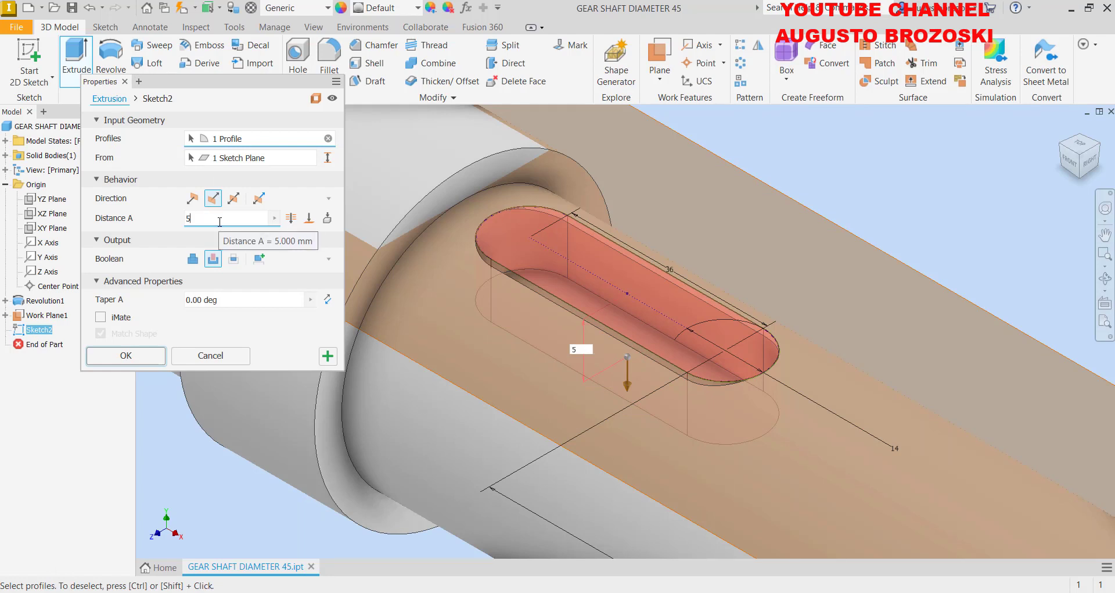
{"action": "type", "text": ".5"}
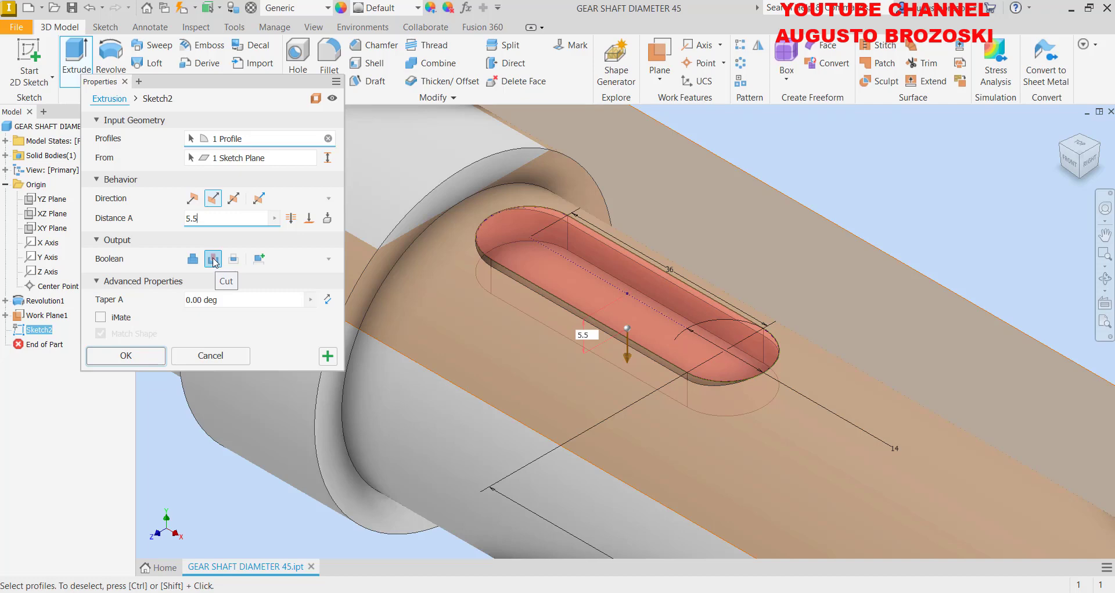
{"action": "left_click", "coordinate": [133, 356]}
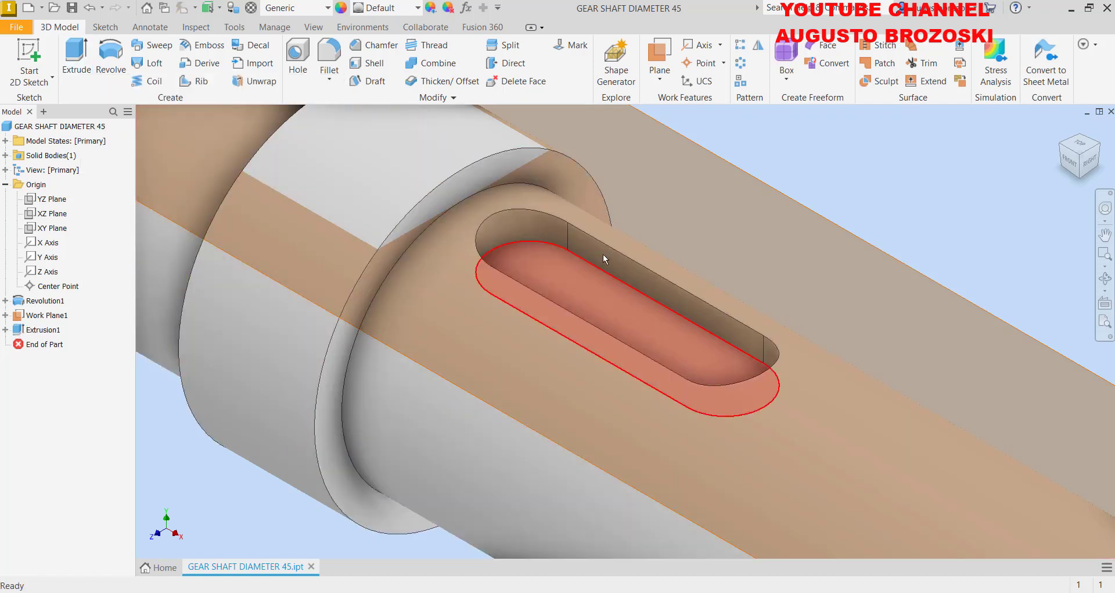
{"action": "mouse_move", "coordinate": [1077, 155]}
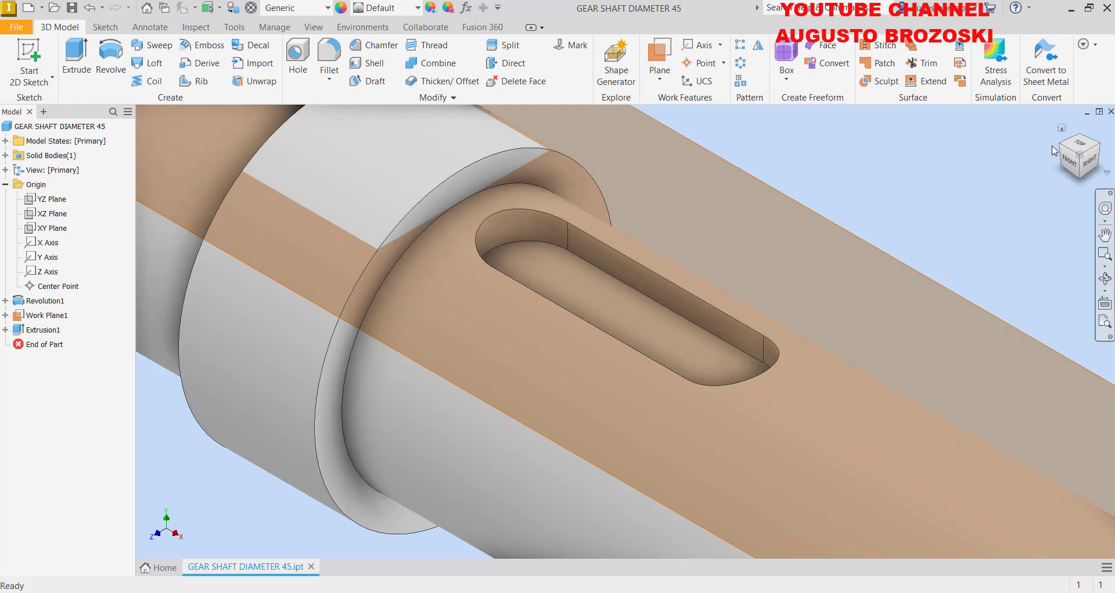
{"action": "left_click", "coordinate": [1061, 129]}
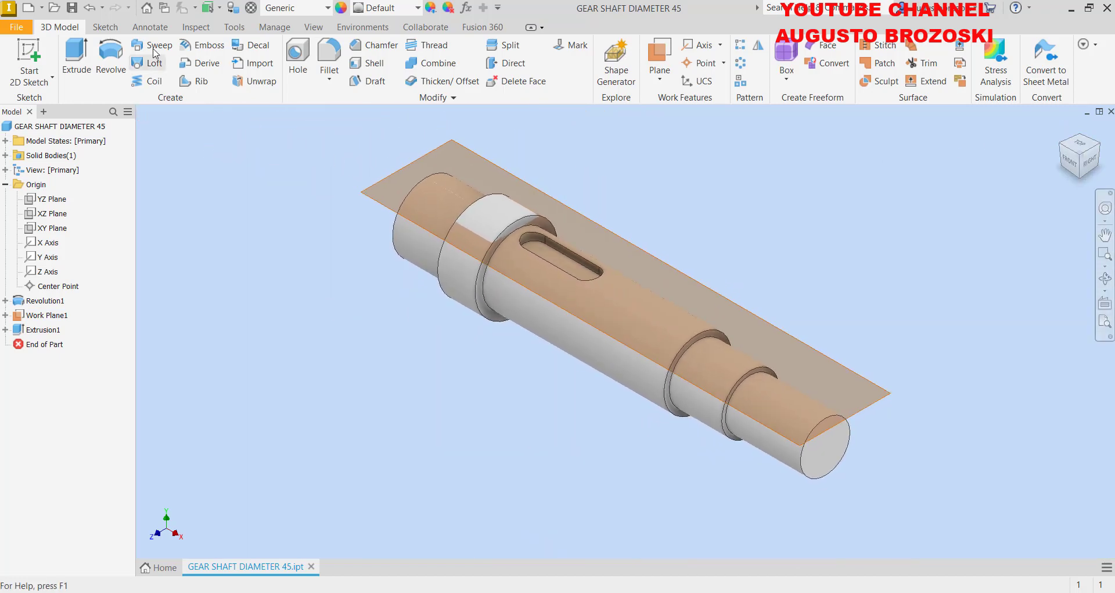
Step: Save the part and hide Work Plane1
{"action": "left_click", "coordinate": [72, 8]}
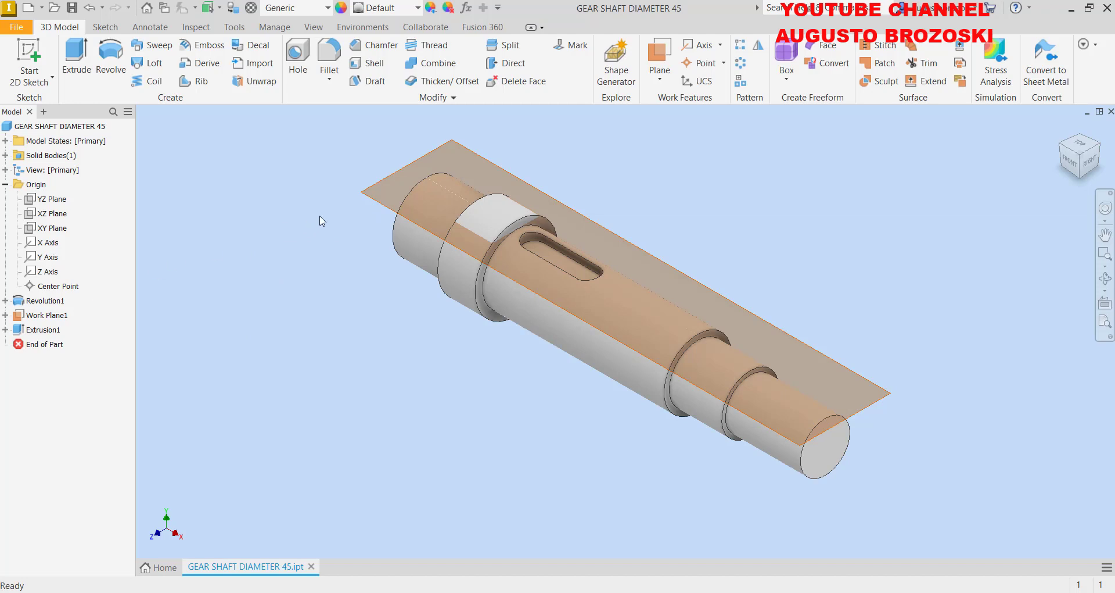
{"action": "right_click", "coordinate": [379, 205]}
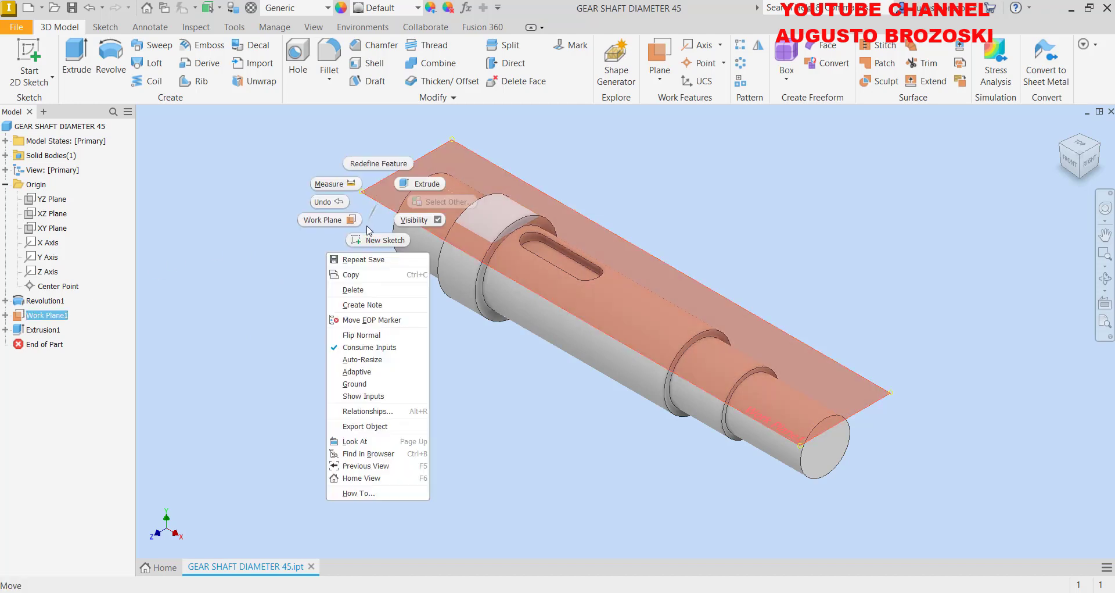
{"action": "left_click", "coordinate": [412, 221]}
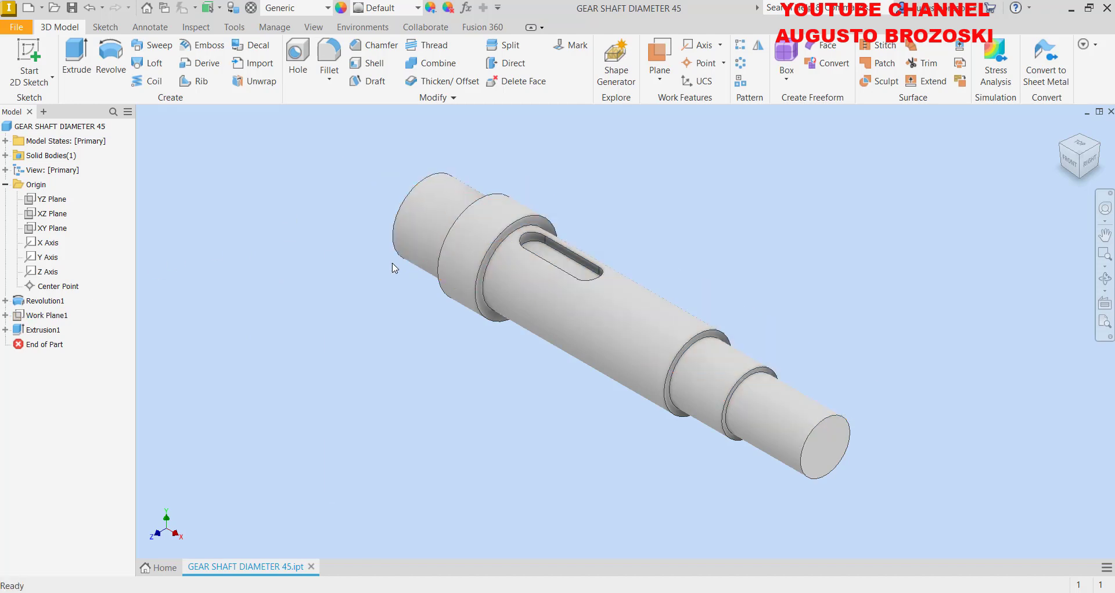
Step: Create Work Plane2 parallel to the XZ Plane and tangent to the end cylinder
{"action": "left_click", "coordinate": [660, 52]}
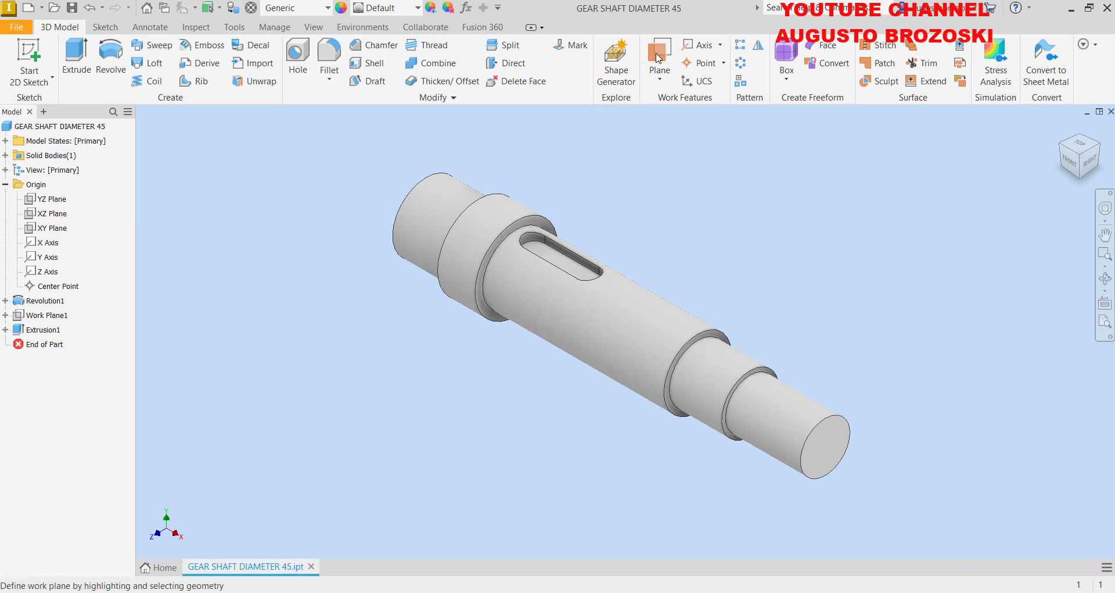
{"action": "left_click", "coordinate": [50, 216]}
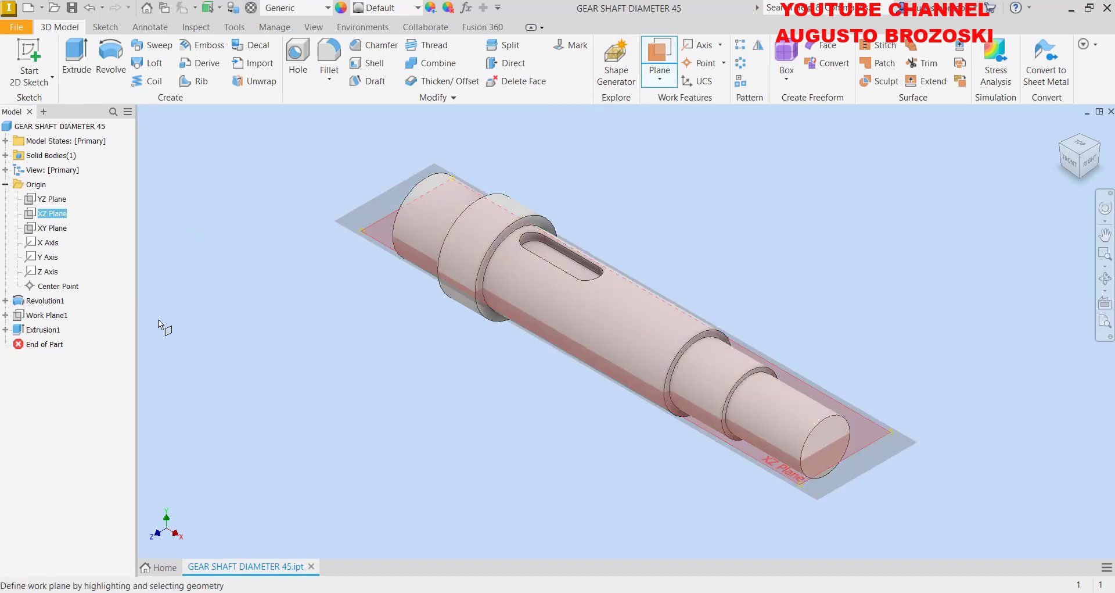
{"action": "left_click", "coordinate": [800, 408]}
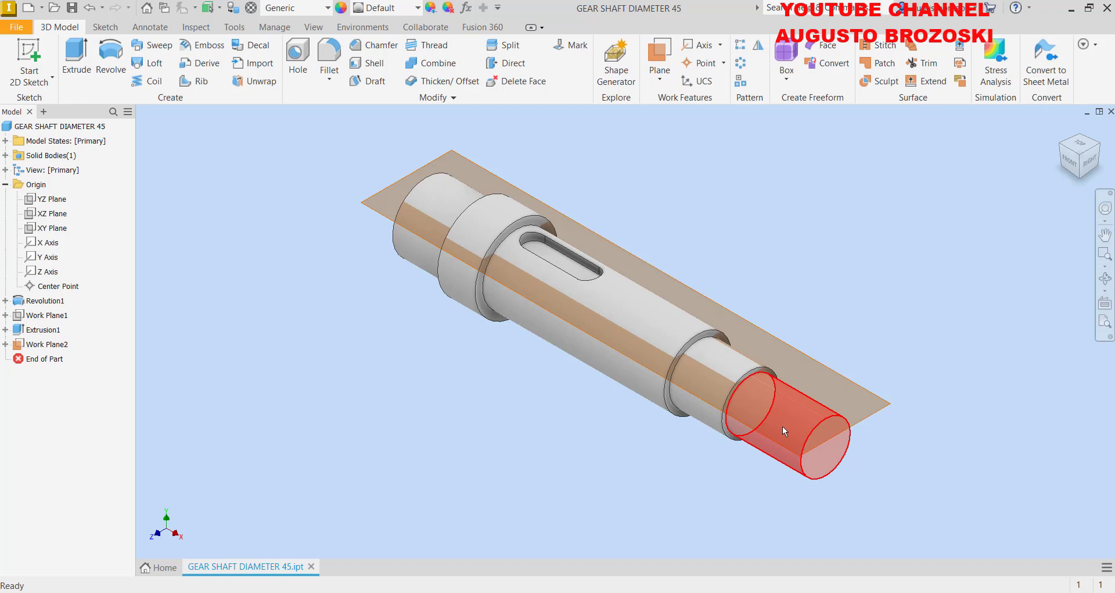
{"action": "left_click", "coordinate": [38, 55]}
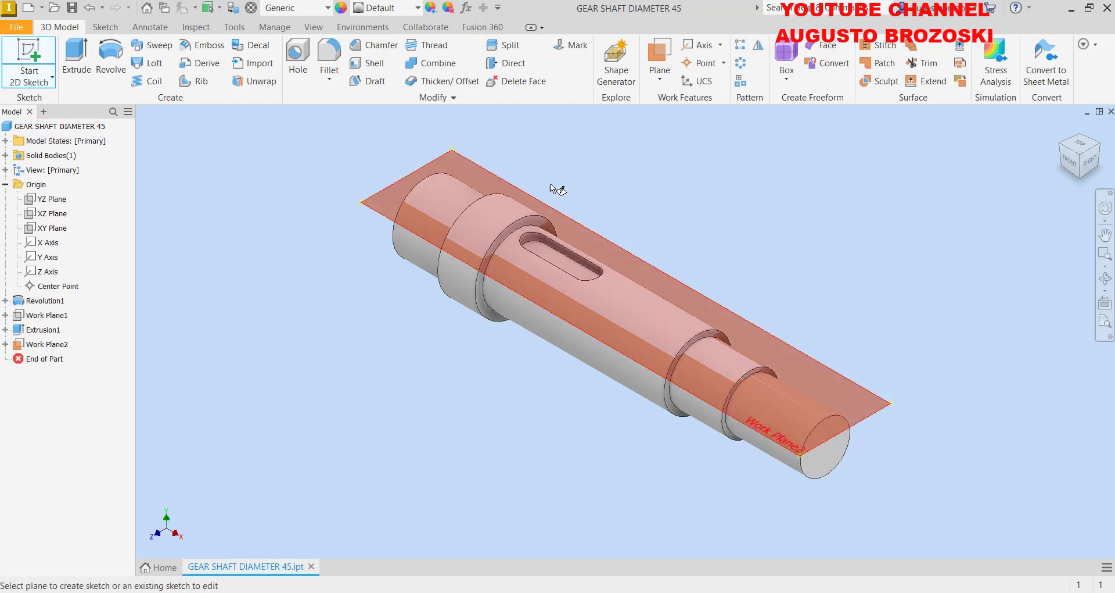
Step: Start Sketch3 on Work Plane2 and draw a Ø10 circle on the shaft axis
{"action": "left_click", "coordinate": [839, 374]}
{"action": "left_click", "coordinate": [841, 374]}
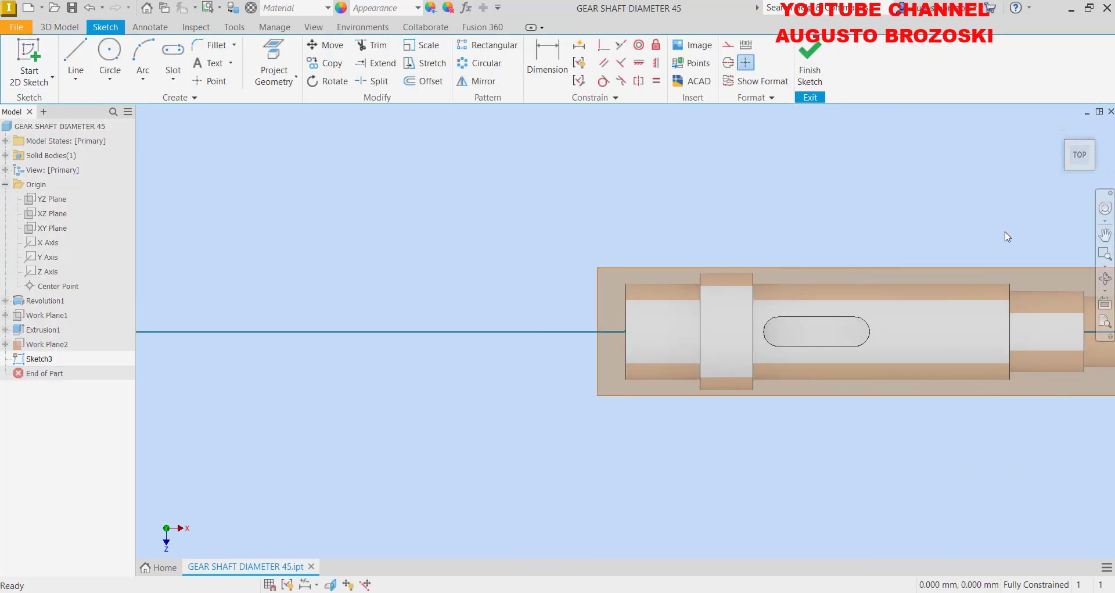
{"action": "scroll", "coordinate": [740, 341], "scroll_direction": "down", "scroll_amount": 5}
{"action": "scroll", "coordinate": [859, 332], "scroll_direction": "up", "scroll_amount": 4}
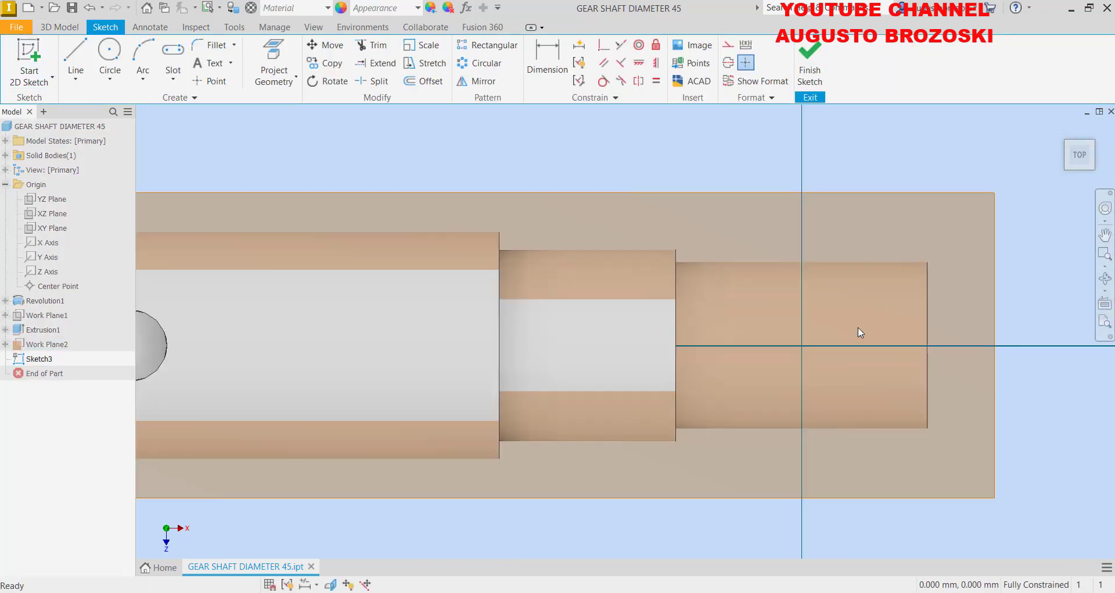
{"action": "scroll", "coordinate": [864, 343], "scroll_direction": "down", "scroll_amount": 1}
{"action": "scroll", "coordinate": [937, 329], "scroll_direction": "up", "scroll_amount": 3}
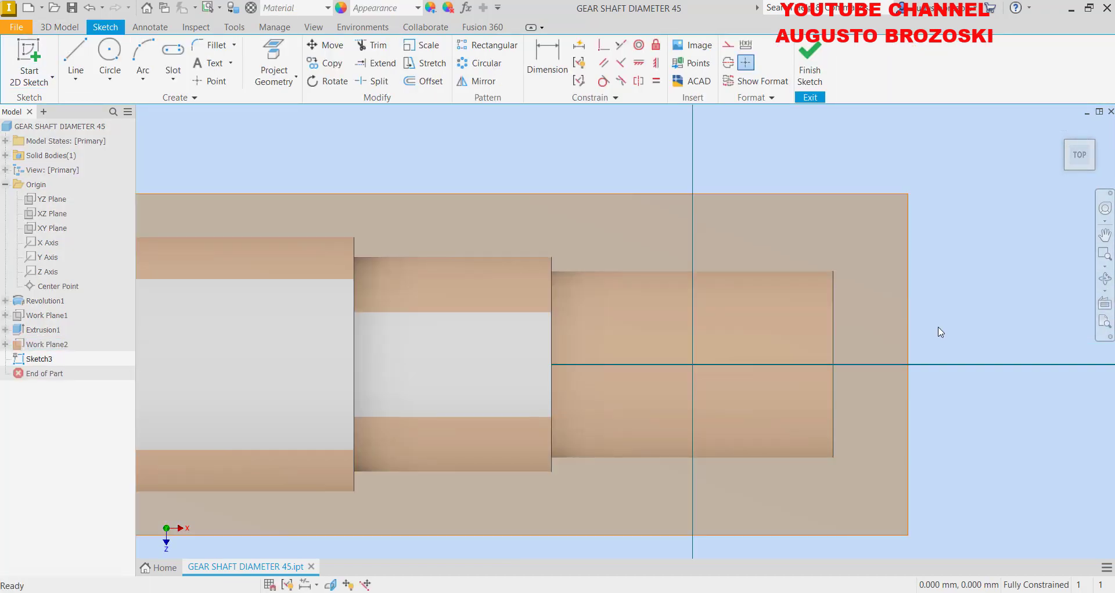
{"action": "scroll", "coordinate": [935, 336], "scroll_direction": "up", "scroll_amount": 2}
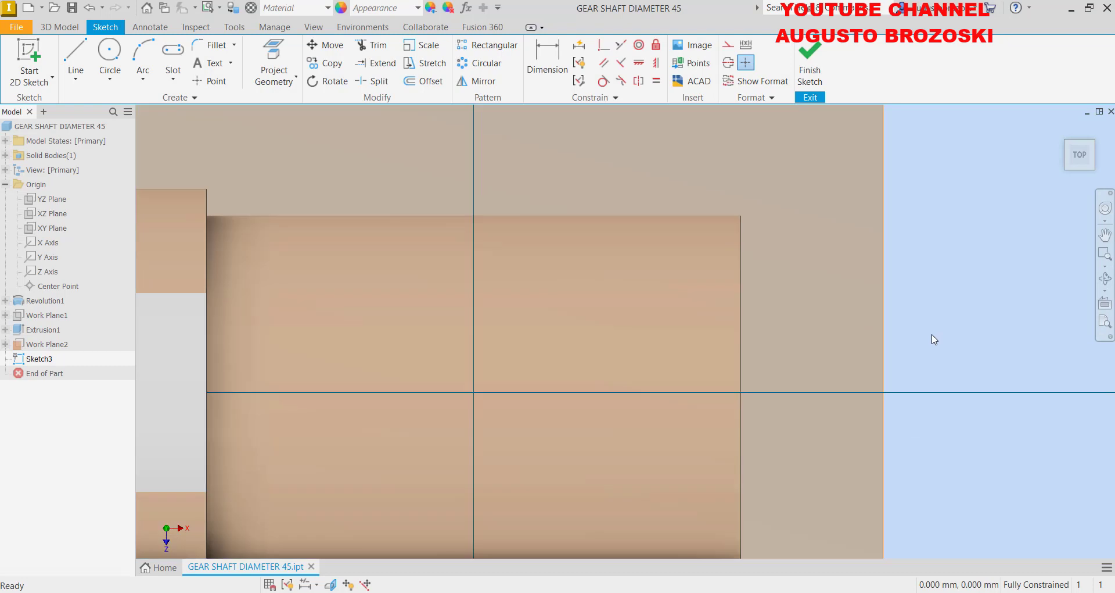
{"action": "left_click", "coordinate": [112, 56]}
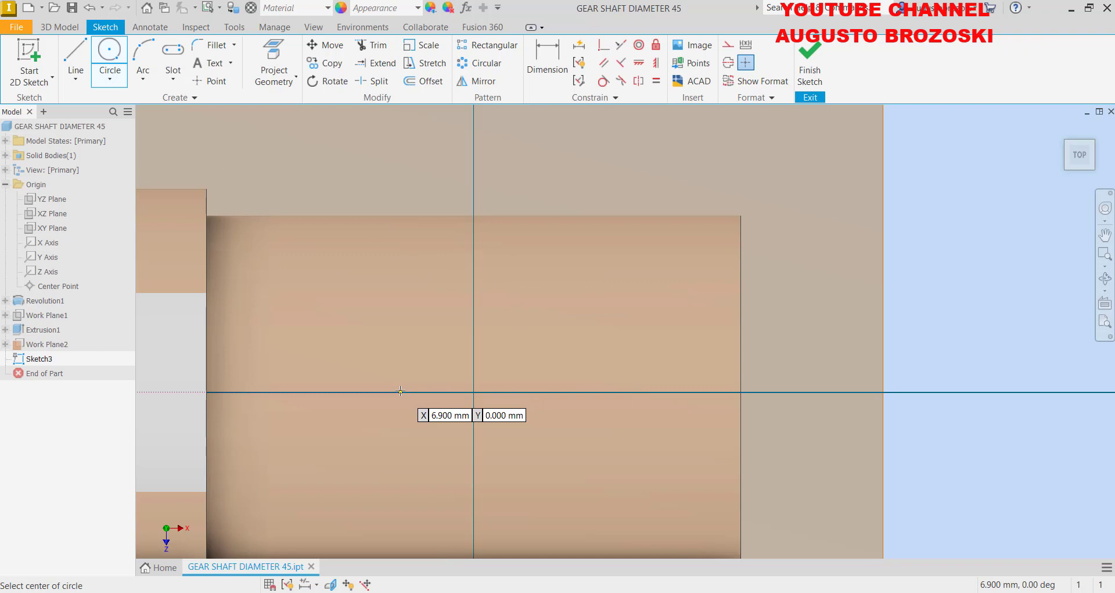
{"action": "left_click", "coordinate": [400, 391]}
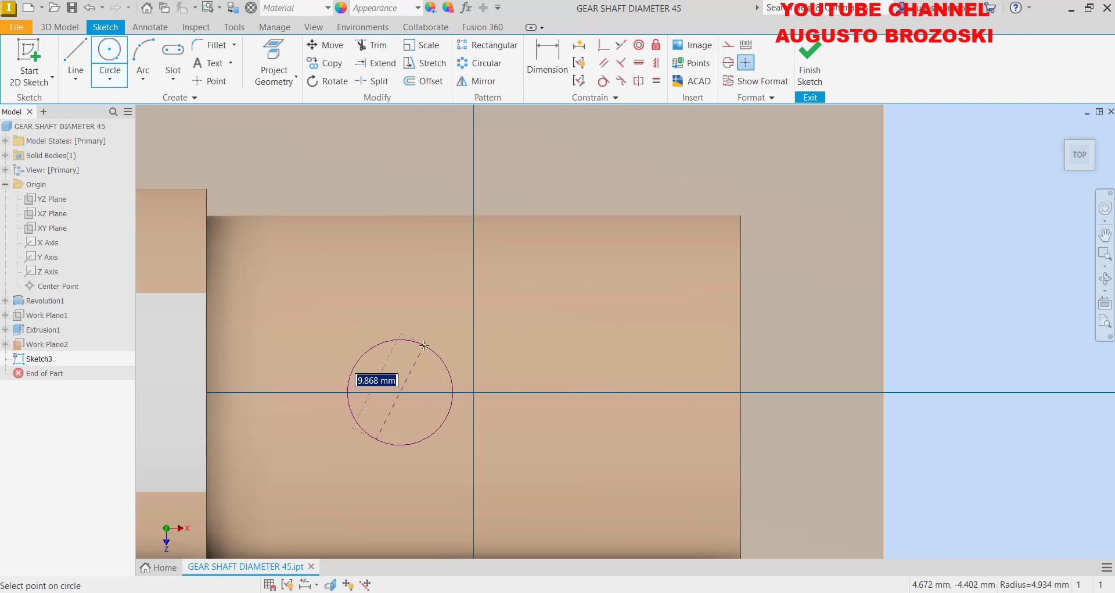
{"action": "type", "text": "10"}
{"action": "key", "text": "Return"}
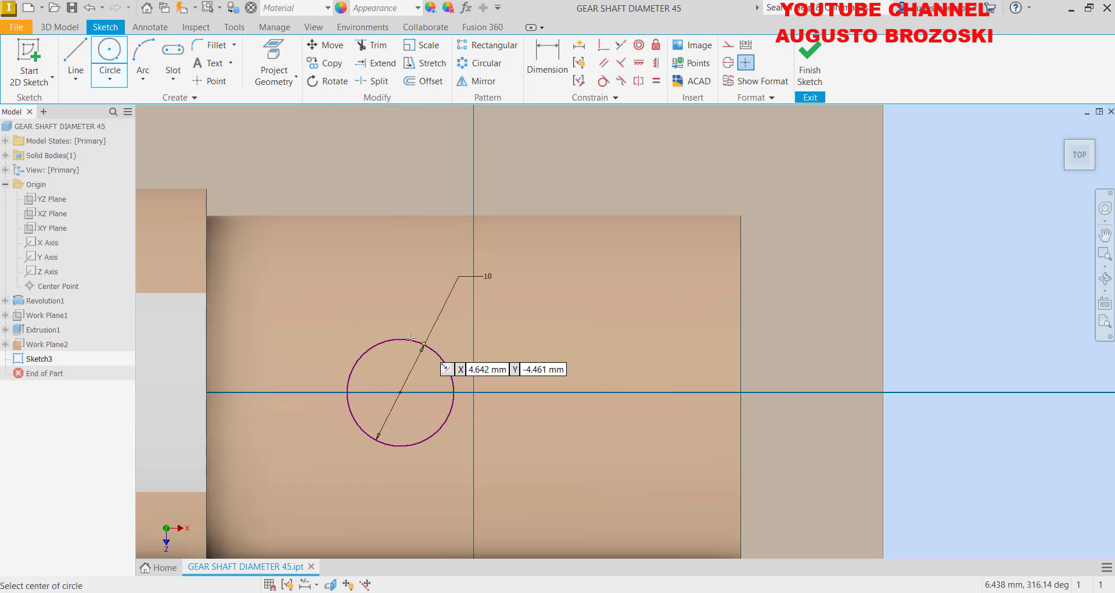
Step: Draw top, right-end and bottom lines from the circle to outline the slot
{"action": "left_click", "coordinate": [75, 56]}
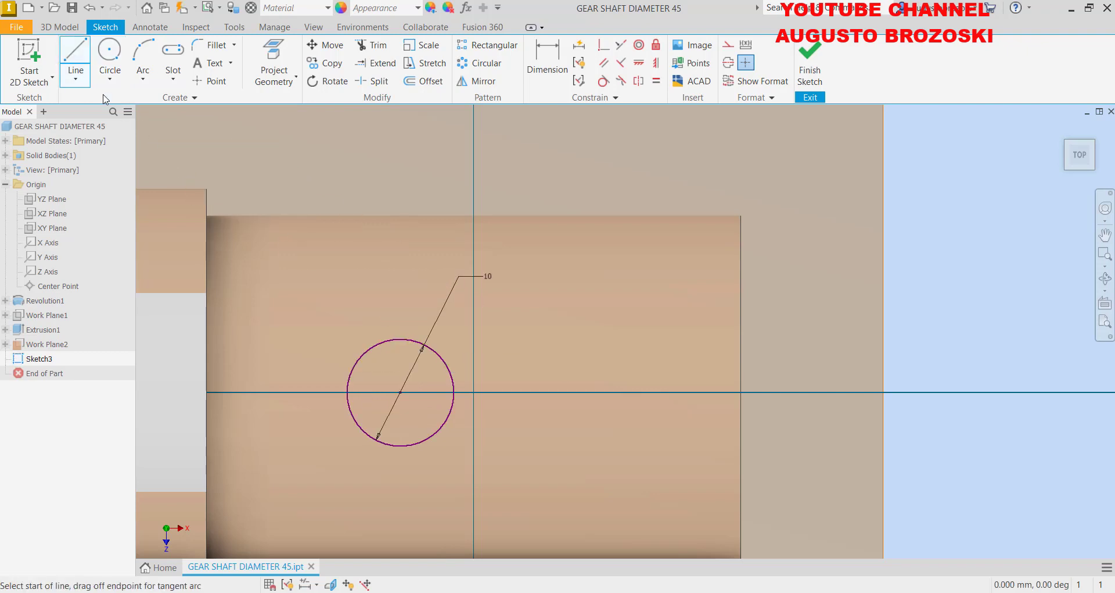
{"action": "left_click", "coordinate": [401, 338]}
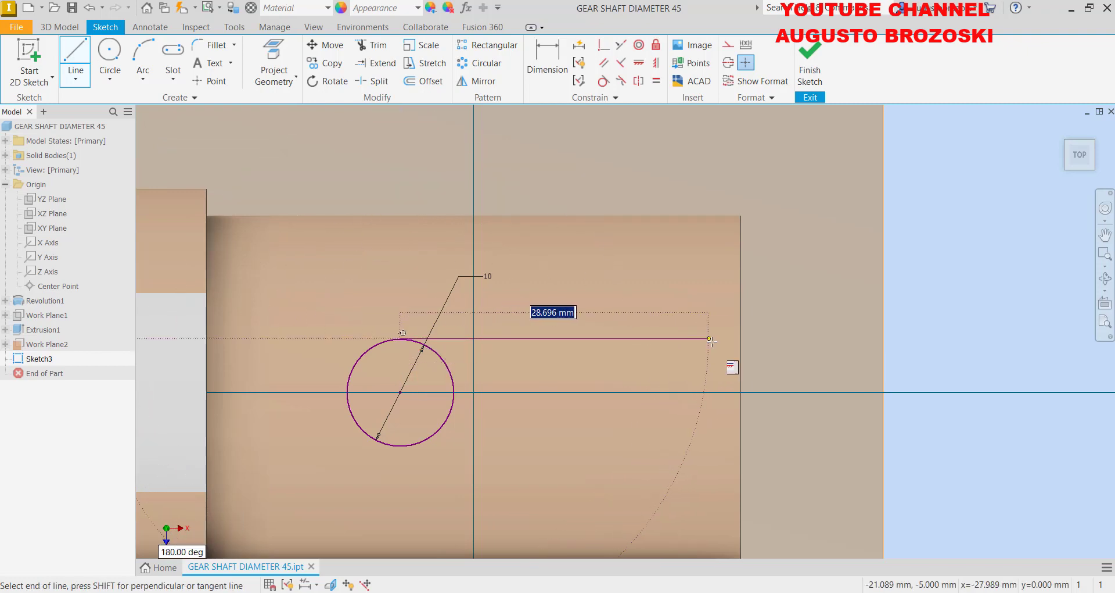
{"action": "double_click", "coordinate": [737, 338]}
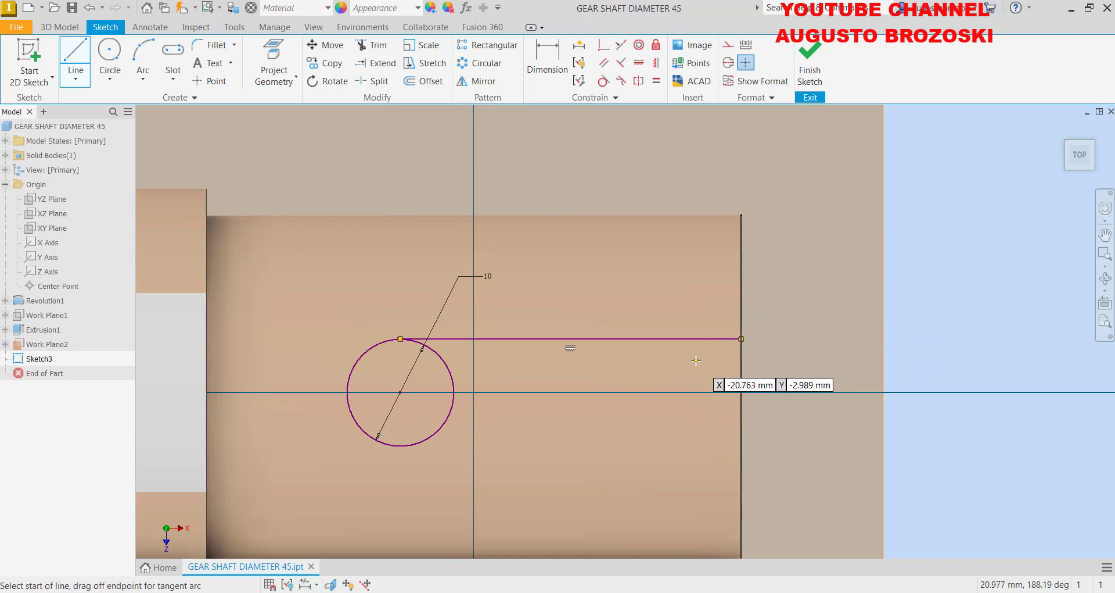
{"action": "left_click", "coordinate": [742, 339]}
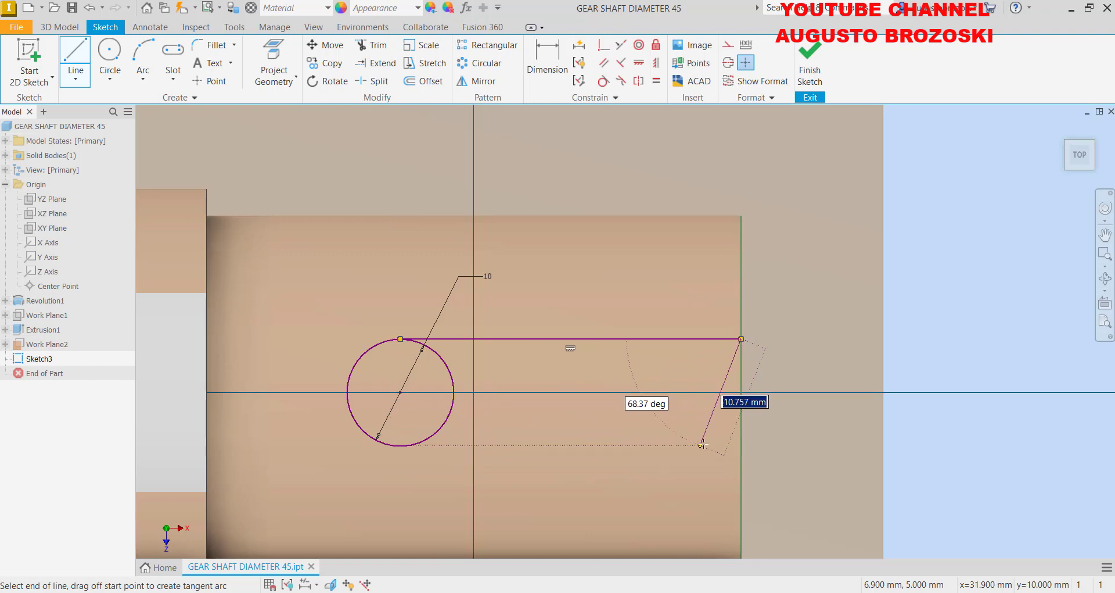
{"action": "left_click", "coordinate": [741, 446]}
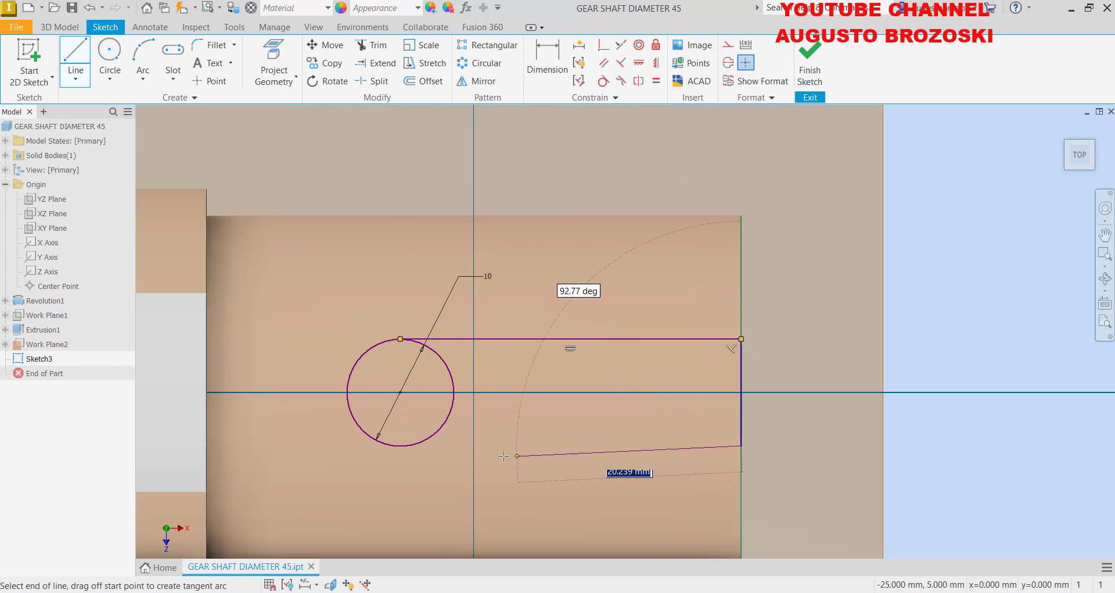
{"action": "left_click", "coordinate": [401, 446]}
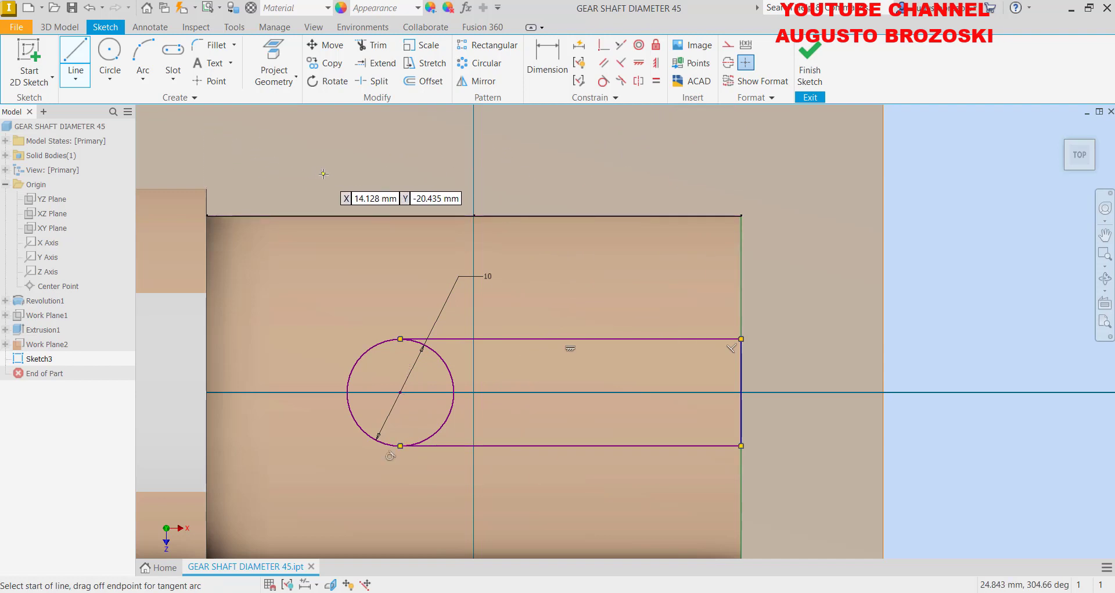
{"action": "key", "text": "Escape"}
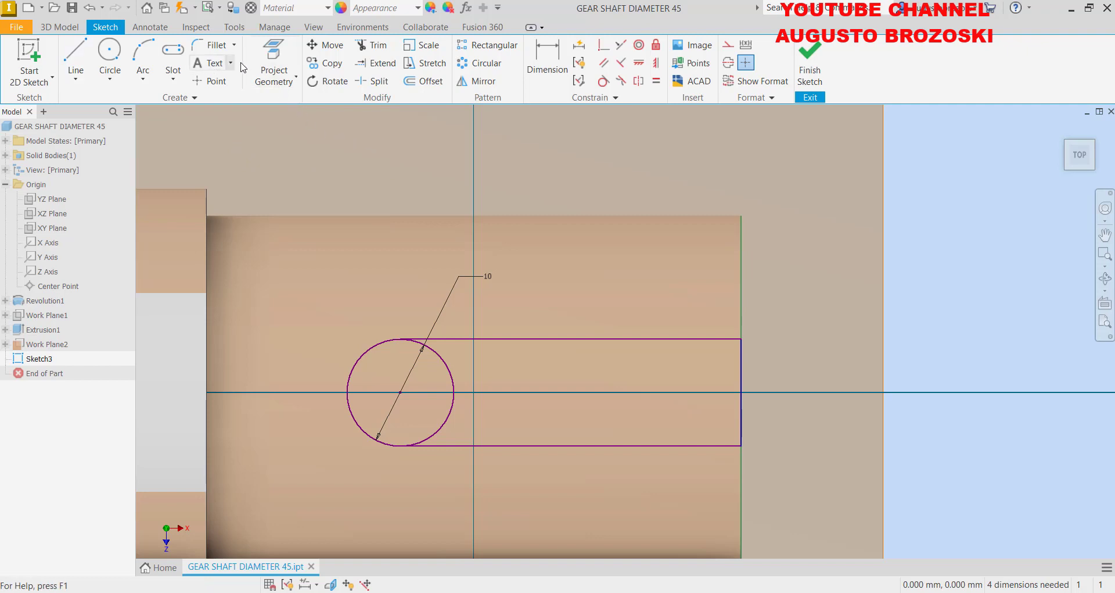
{"action": "left_click", "coordinate": [373, 46]}
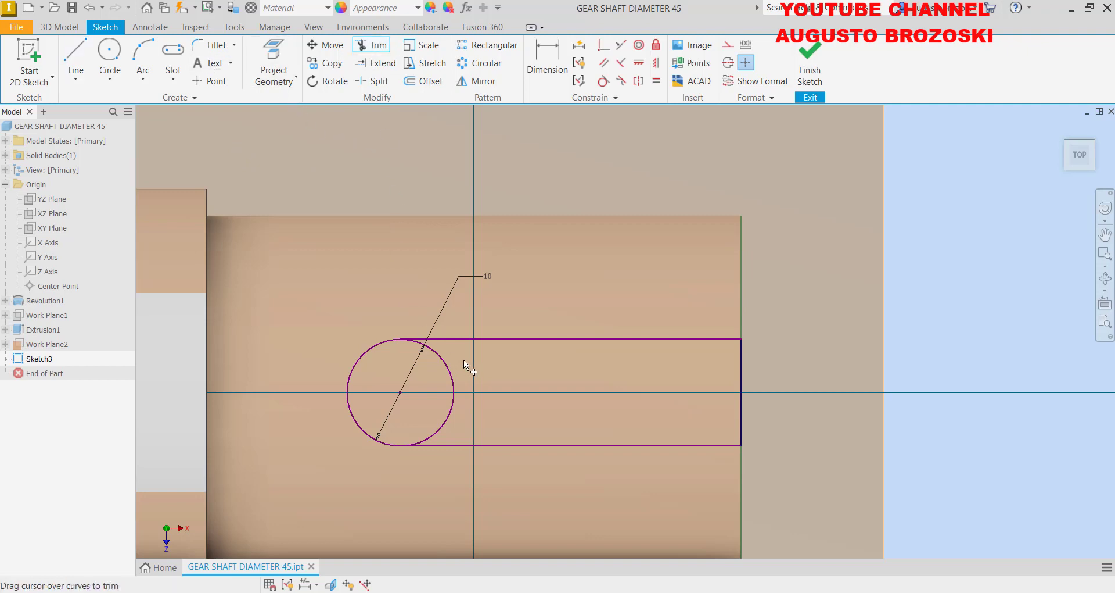
Step: Trim the circle's inner arc and dimension its centre 35 mm from the shaft's right end
{"action": "left_click", "coordinate": [455, 367]}
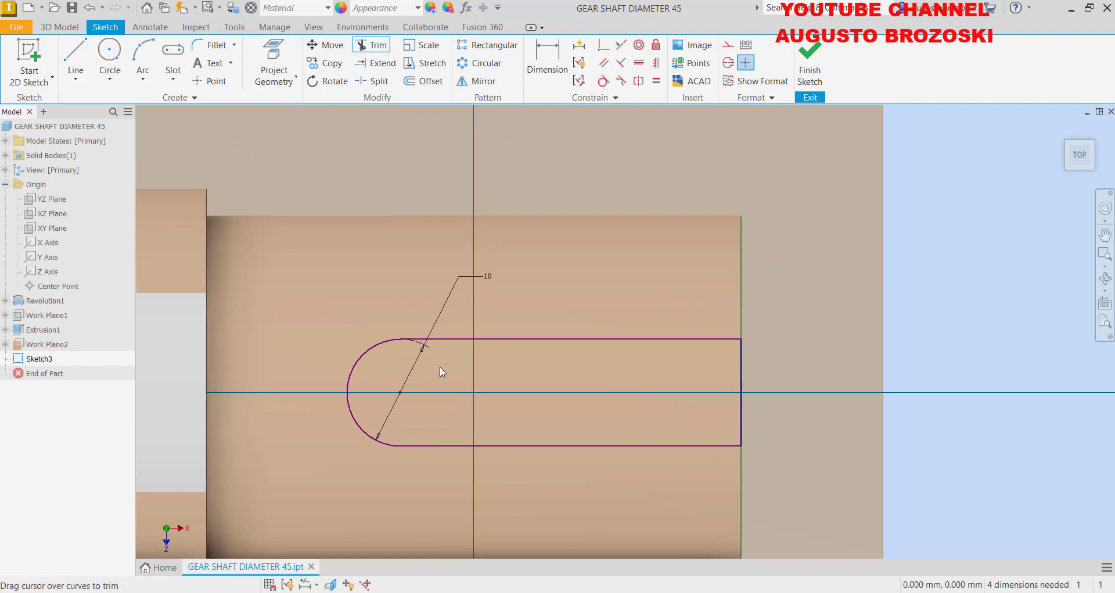
{"action": "left_click", "coordinate": [549, 62]}
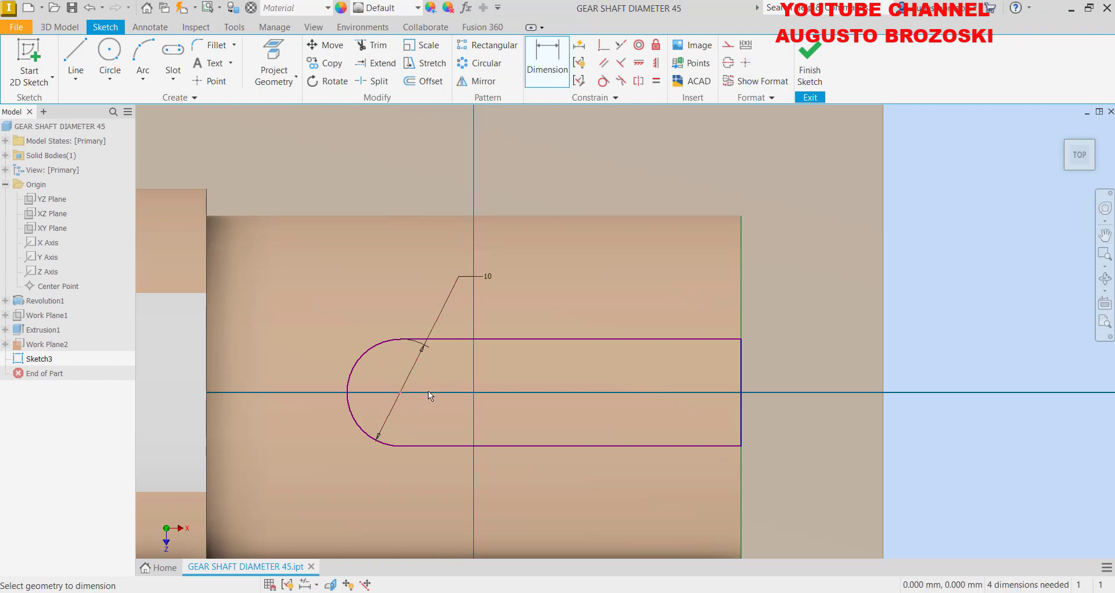
{"action": "scroll", "coordinate": [428, 390], "scroll_direction": "down", "scroll_amount": 3}
{"action": "left_click", "coordinate": [611, 469]}
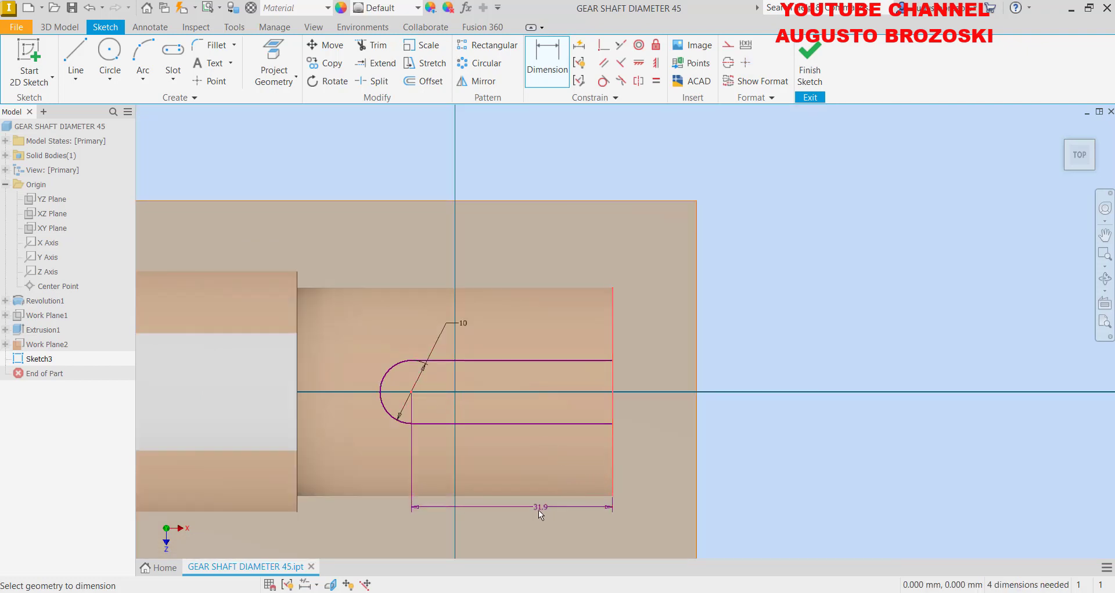
{"action": "left_click", "coordinate": [528, 526]}
{"action": "type", "text": "35"}
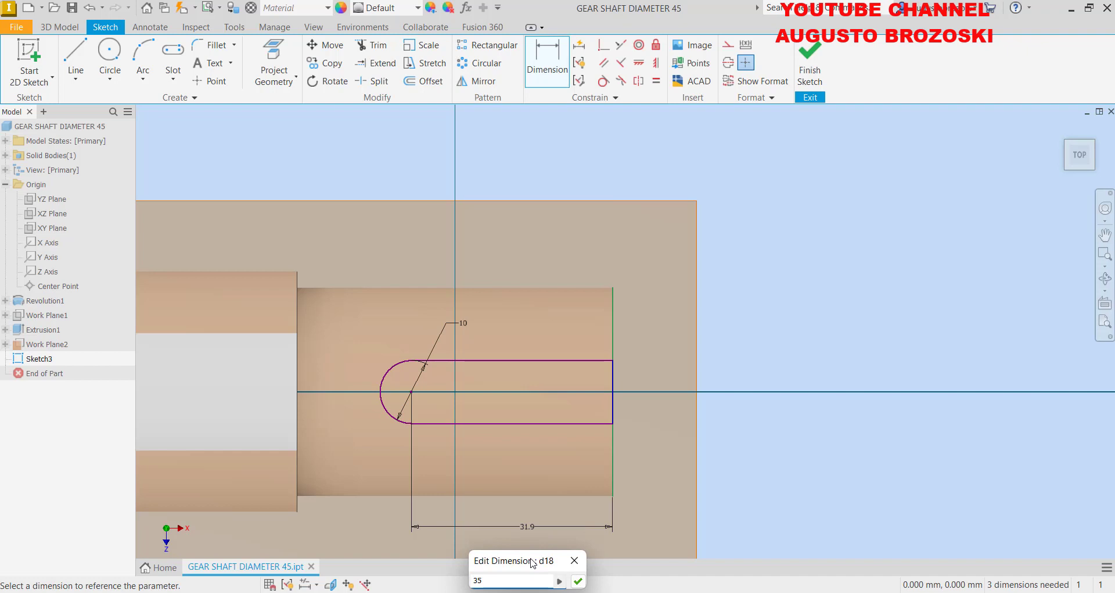
{"action": "key", "text": "Return"}
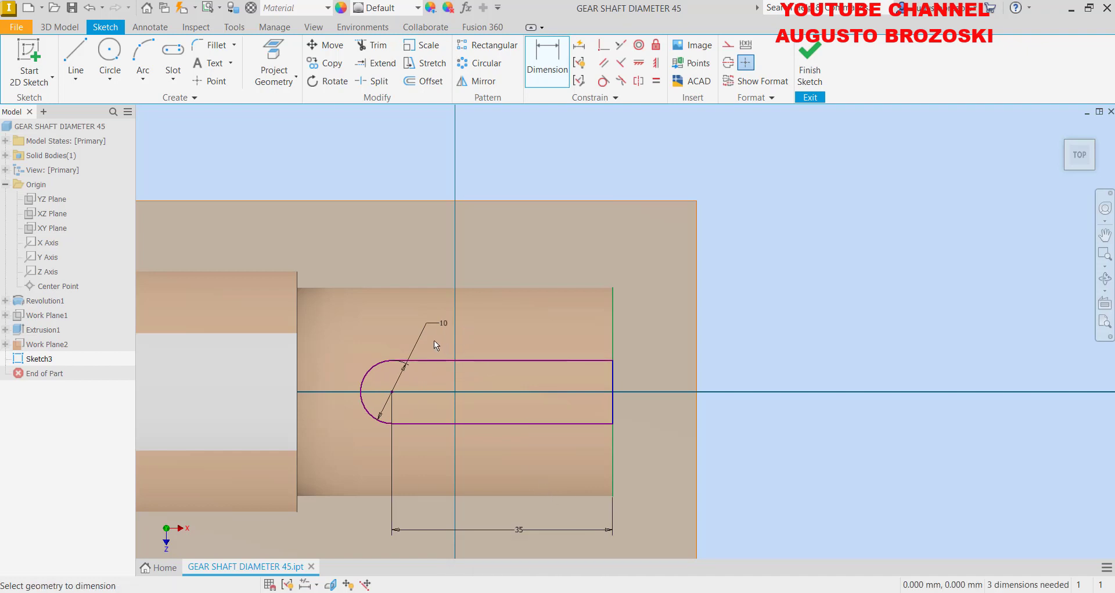
{"action": "key", "text": "Escape"}
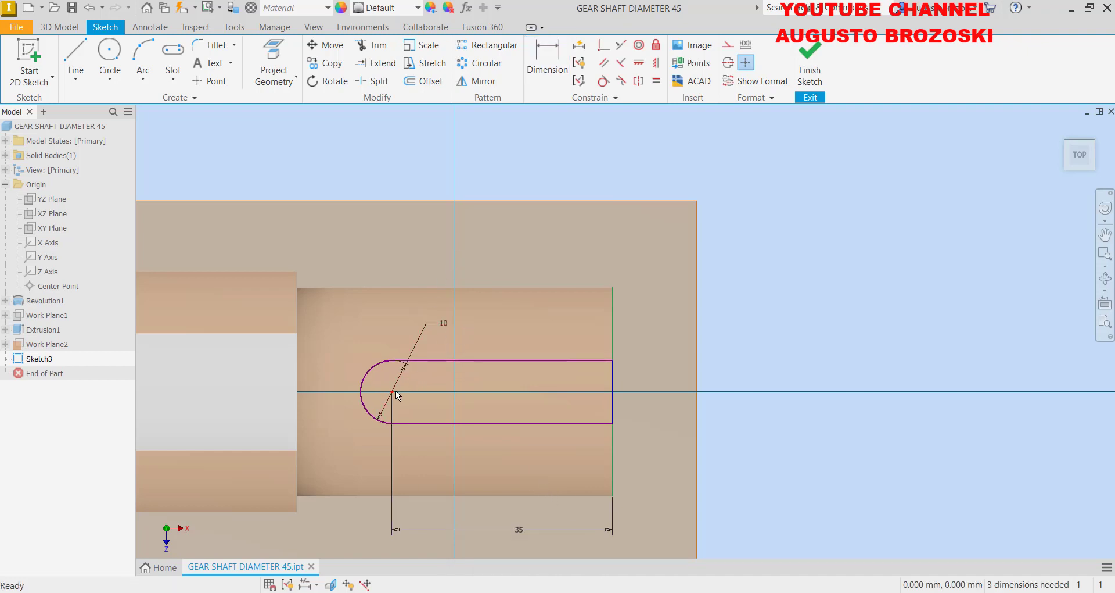
{"action": "left_click_drag", "start_coordinate": [392, 395], "coordinate": [400, 389]}
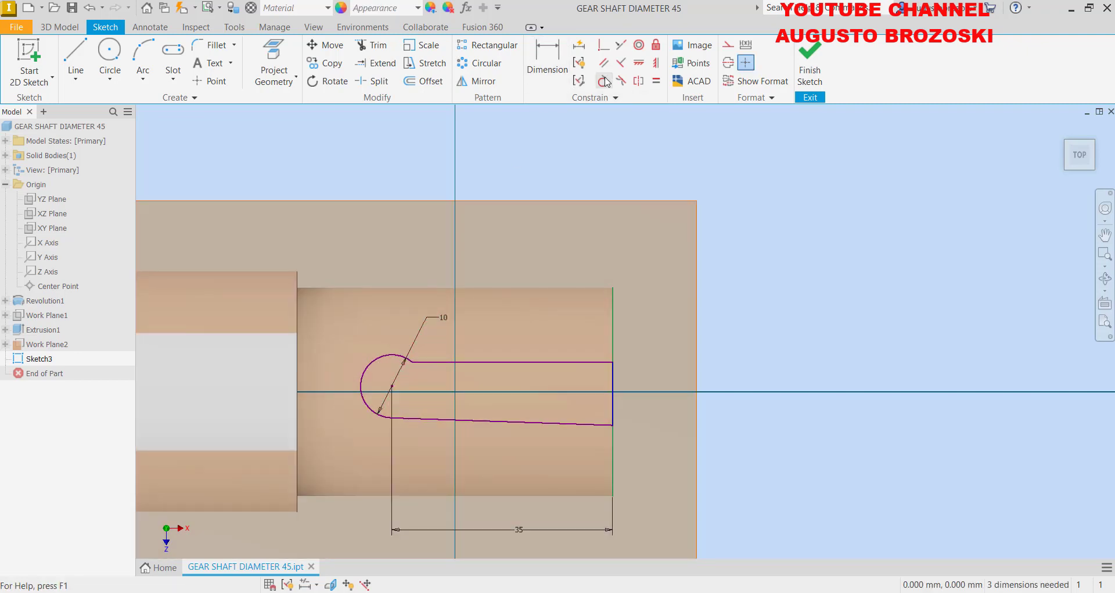
Step: Make the top slot line tangent to the arc and the bottom line parallel to it
{"action": "left_click", "coordinate": [603, 82]}
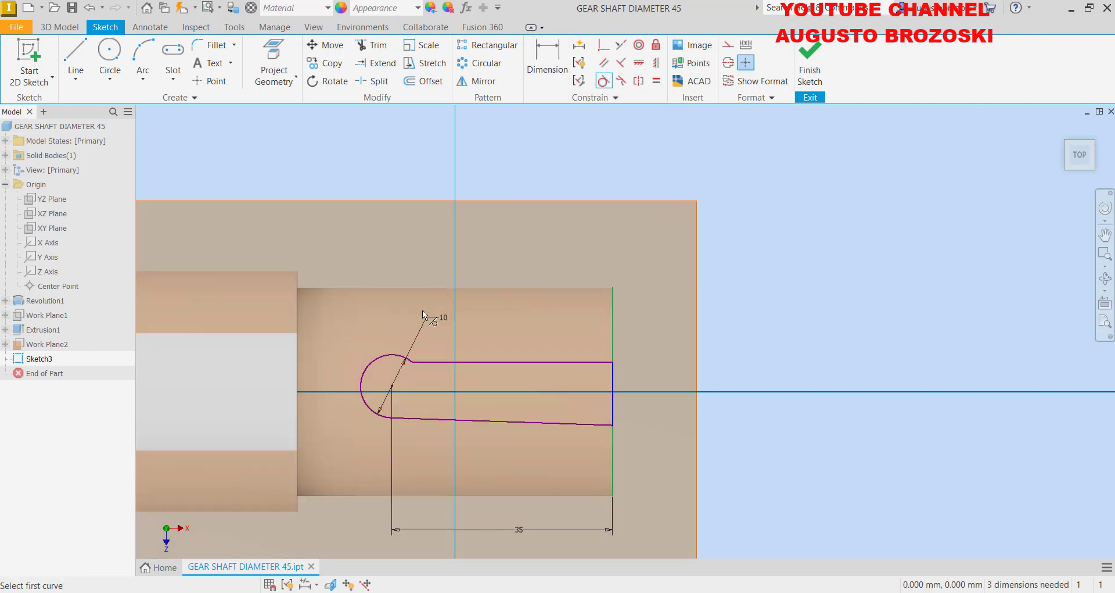
{"action": "left_click", "coordinate": [402, 358]}
{"action": "left_click", "coordinate": [426, 362]}
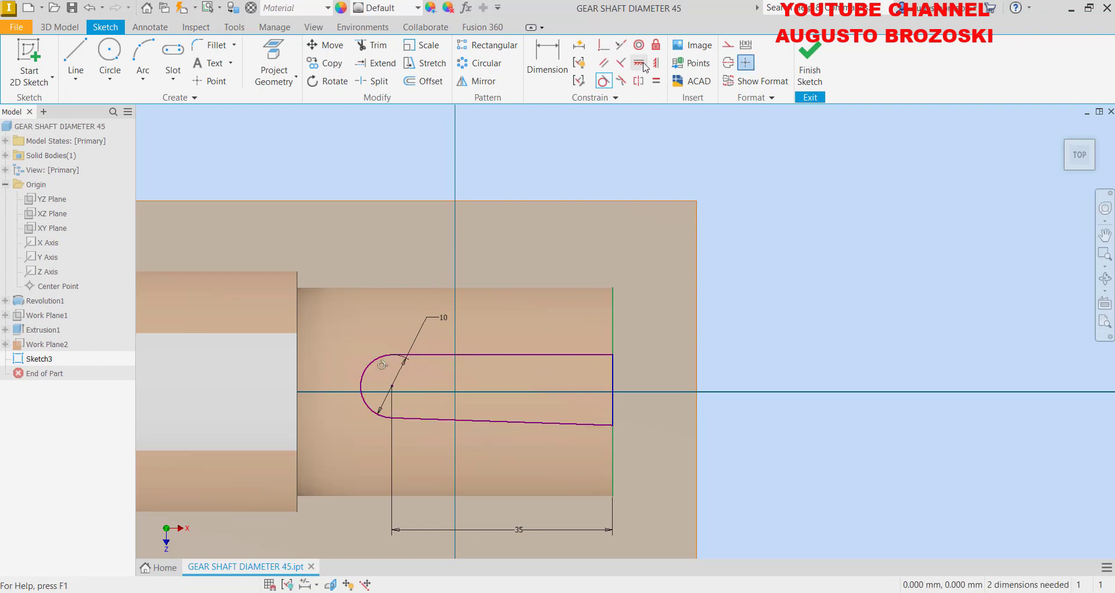
{"action": "left_click", "coordinate": [639, 62]}
{"action": "left_click", "coordinate": [549, 354]}
{"action": "left_click", "coordinate": [512, 422]}
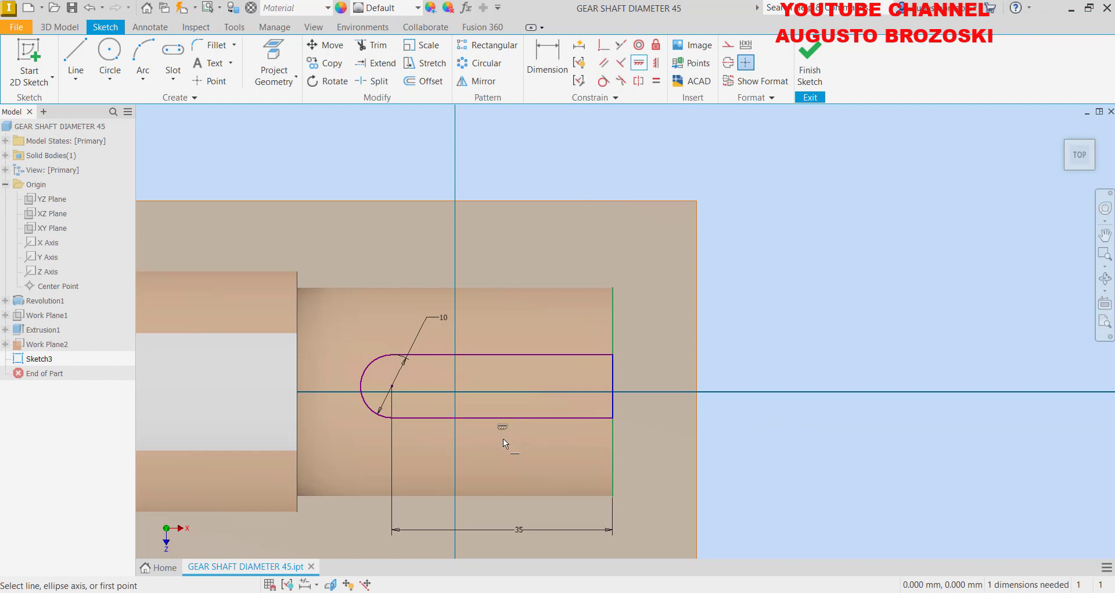
{"action": "key", "text": "Escape"}
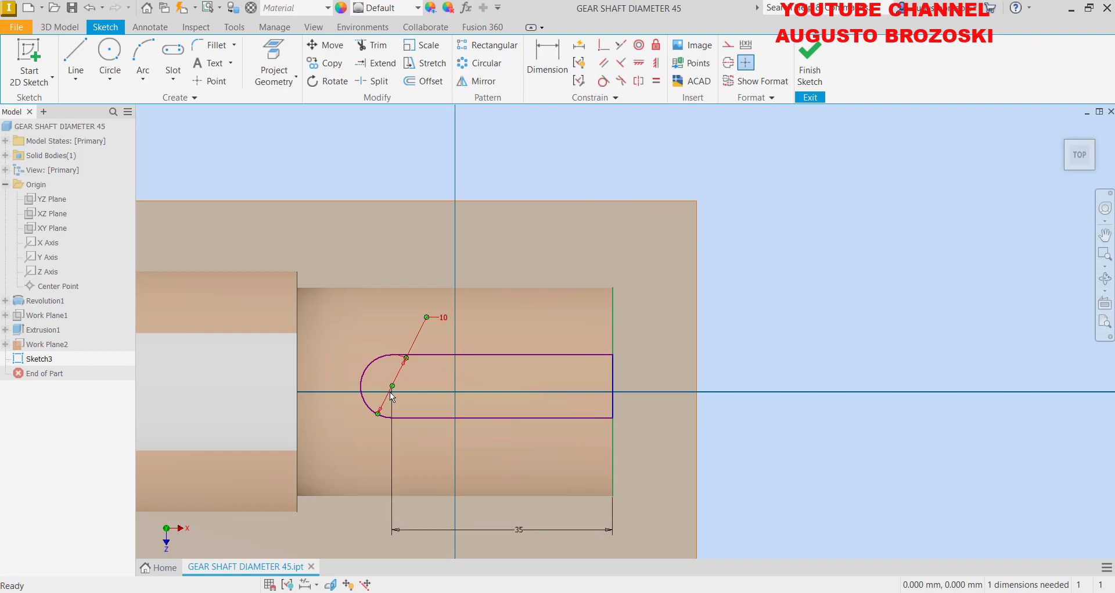
{"action": "left_click_drag", "start_coordinate": [393, 393], "coordinate": [417, 383]}
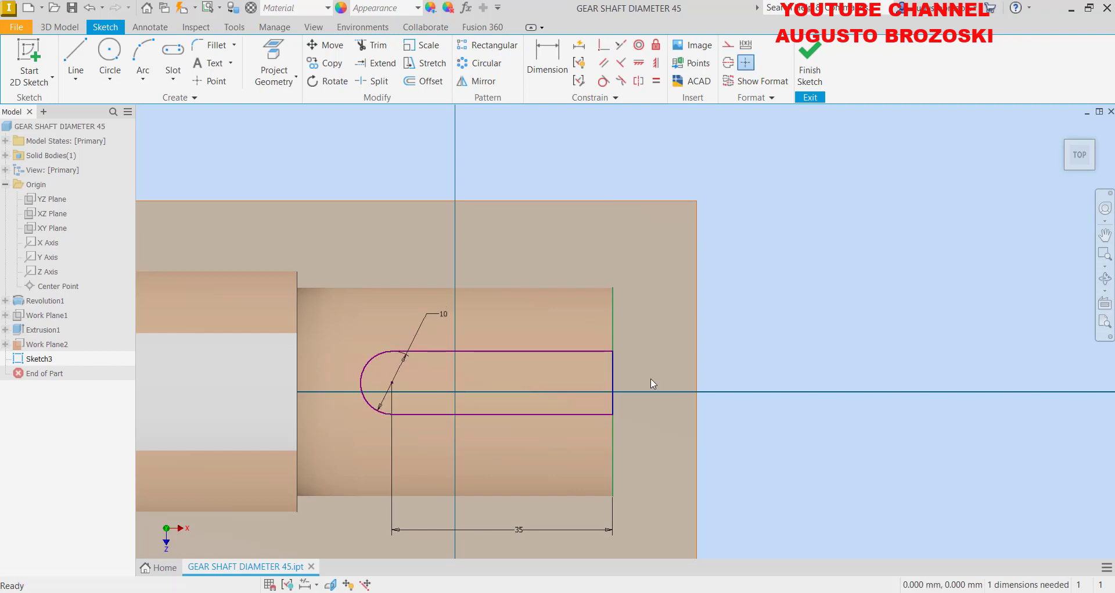
{"action": "scroll", "coordinate": [687, 379], "scroll_direction": "down", "scroll_amount": 5}
{"action": "scroll", "coordinate": [371, 385], "scroll_direction": "up", "scroll_amount": 3}
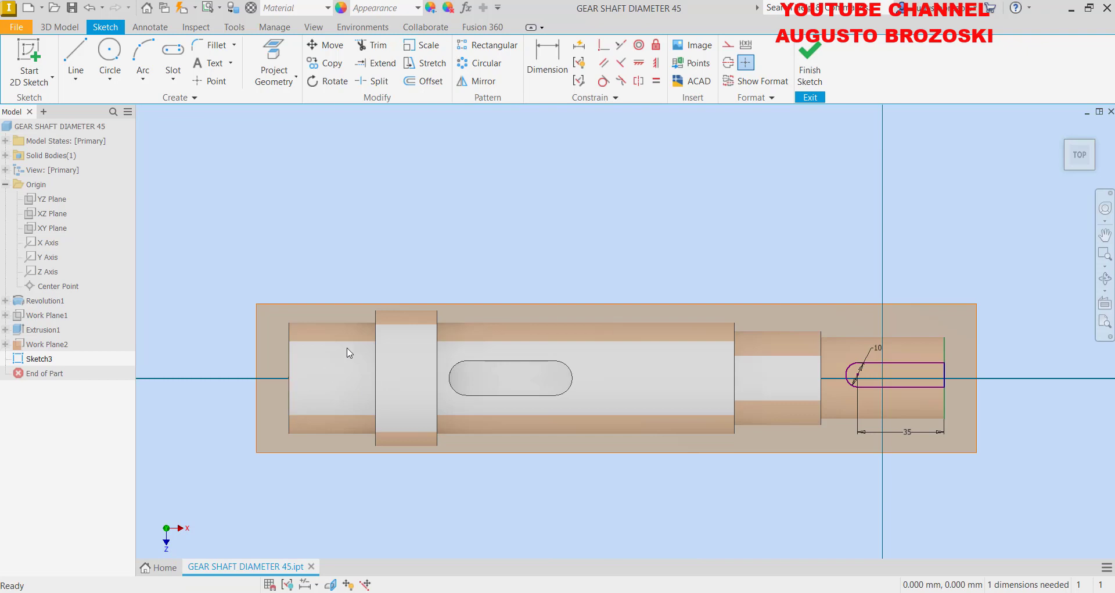
Step: Slice the graphics and align the slot arc's centre horizontally with the shaft axis
{"action": "right_click", "coordinate": [440, 248]}
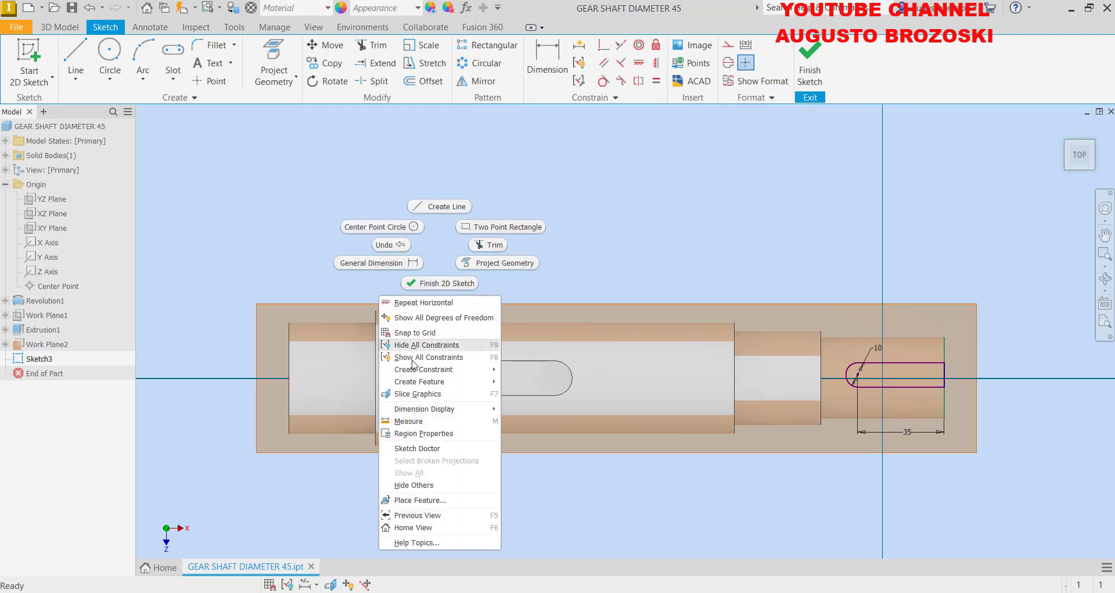
{"action": "left_click", "coordinate": [422, 394]}
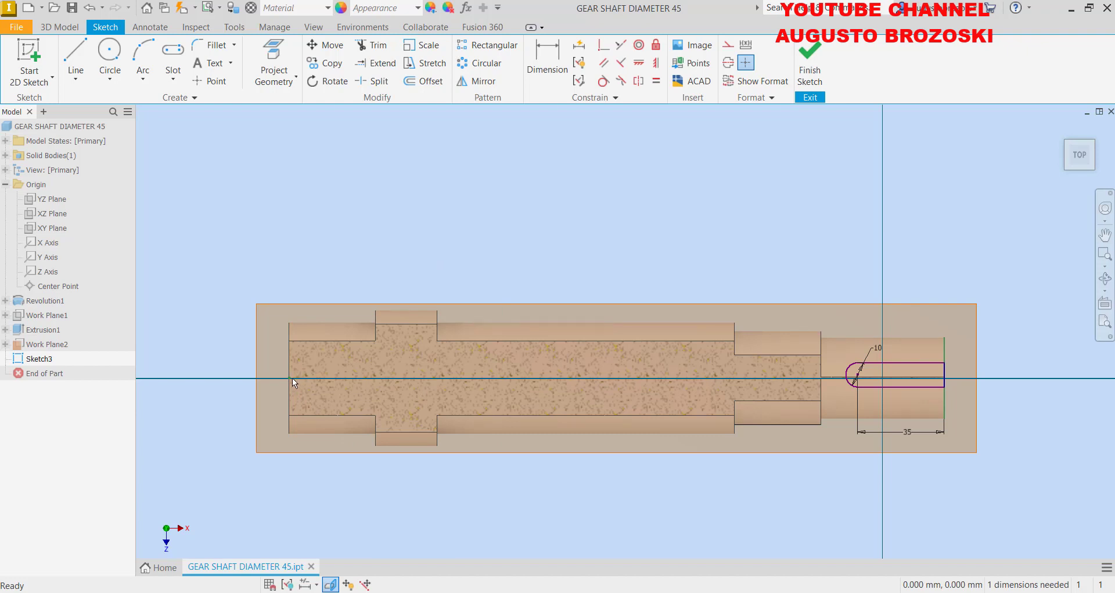
{"action": "left_click", "coordinate": [640, 64]}
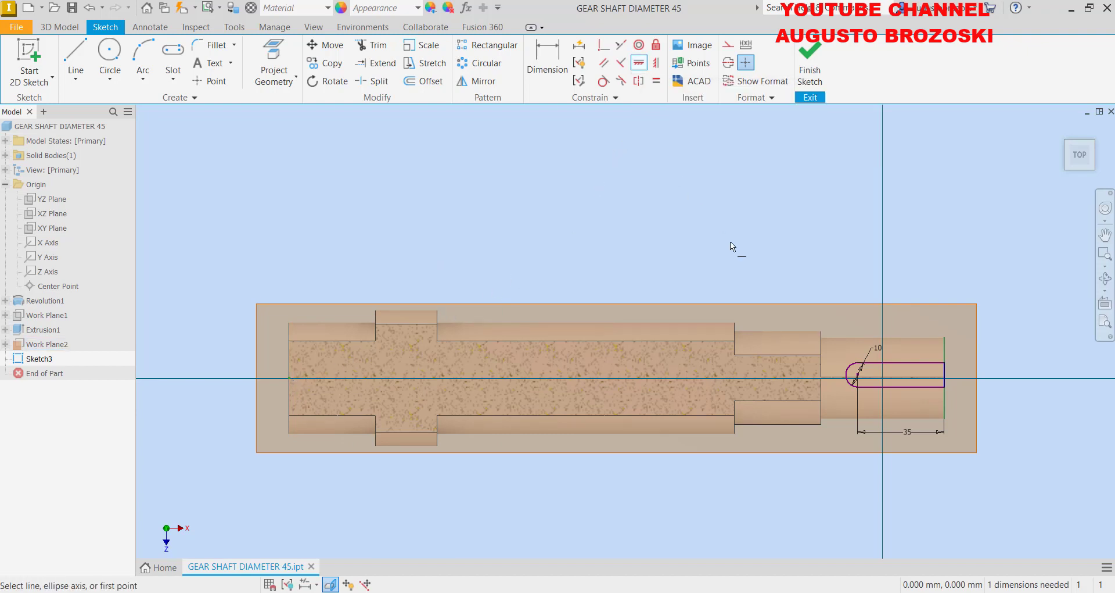
{"action": "scroll", "coordinate": [872, 378], "scroll_direction": "down", "scroll_amount": 6}
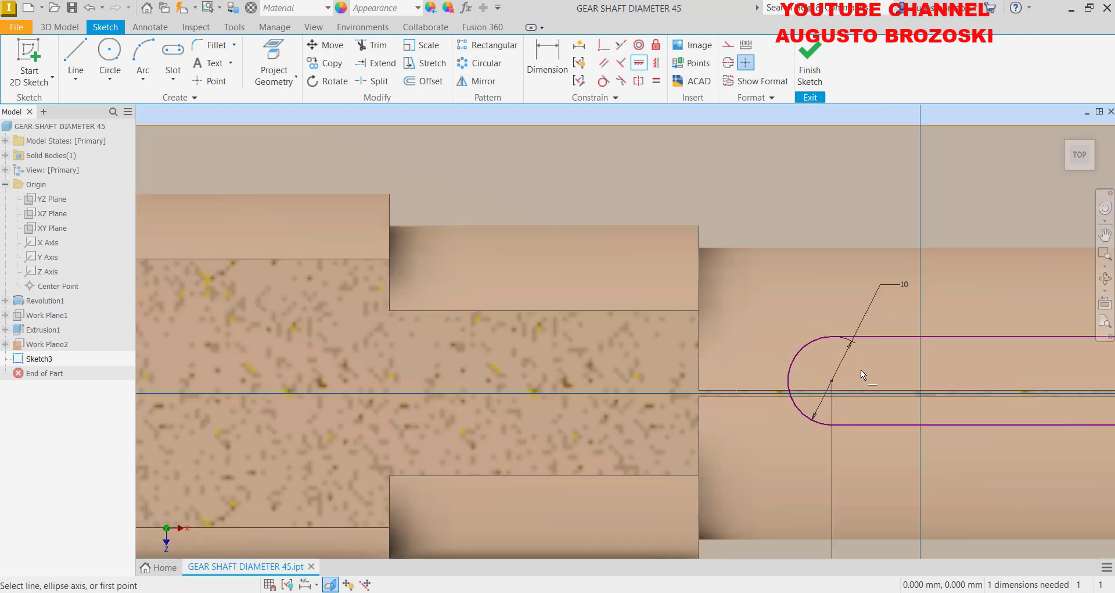
{"action": "left_click", "coordinate": [832, 382]}
{"action": "scroll", "coordinate": [835, 378], "scroll_direction": "up", "scroll_amount": 3}
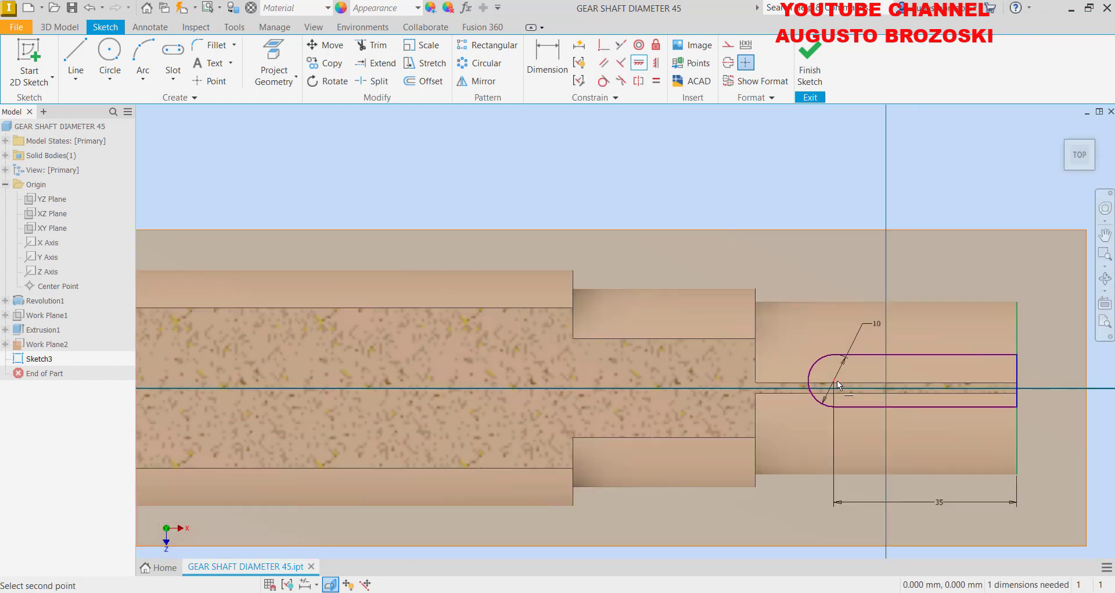
{"action": "scroll", "coordinate": [813, 386], "scroll_direction": "up", "scroll_amount": 3}
{"action": "left_click", "coordinate": [402, 387]}
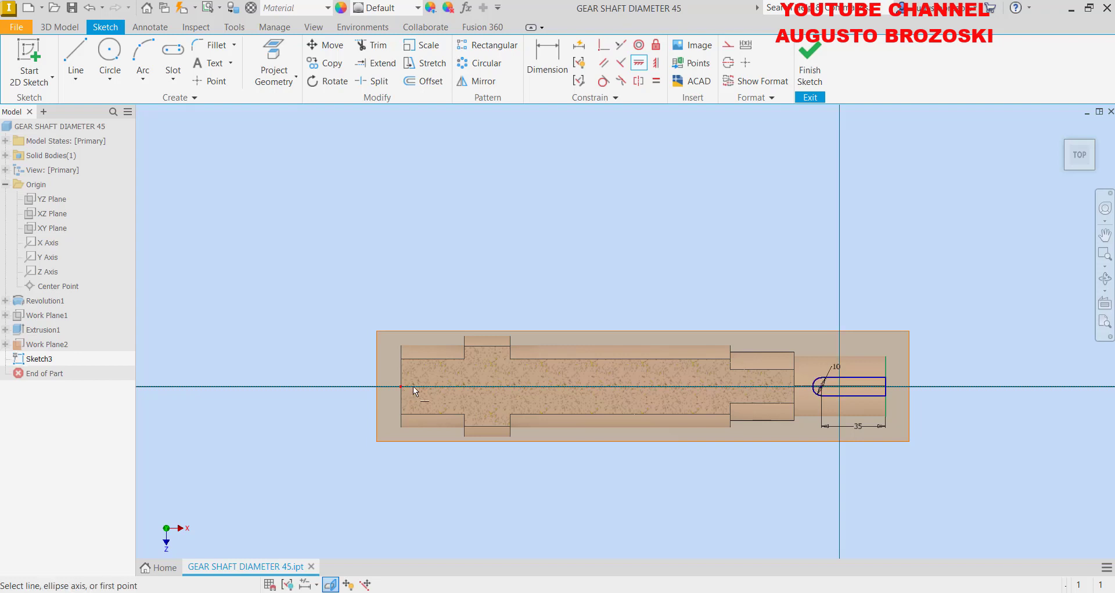
{"action": "scroll", "coordinate": [880, 388], "scroll_direction": "up", "scroll_amount": 3}
{"action": "scroll", "coordinate": [879, 388], "scroll_direction": "up", "scroll_amount": 5}
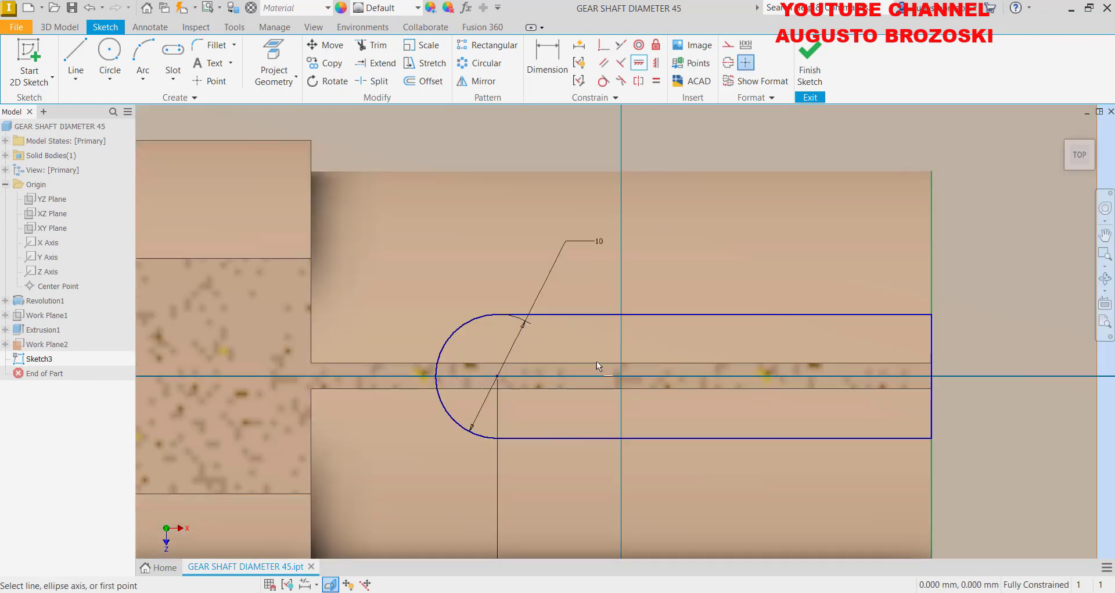
{"action": "scroll", "coordinate": [597, 360], "scroll_direction": "down", "scroll_amount": 3}
{"action": "key", "text": "Escape"}
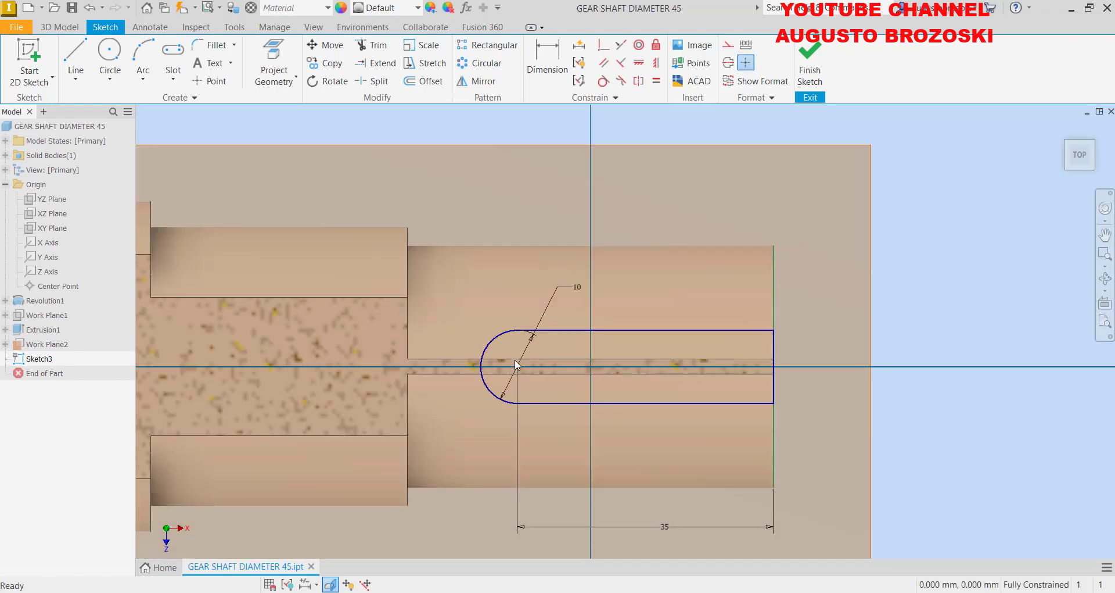
{"action": "left_click_drag", "start_coordinate": [519, 370], "coordinate": [710, 377]}
{"action": "left_click_drag", "start_coordinate": [803, 350], "coordinate": [776, 361]}
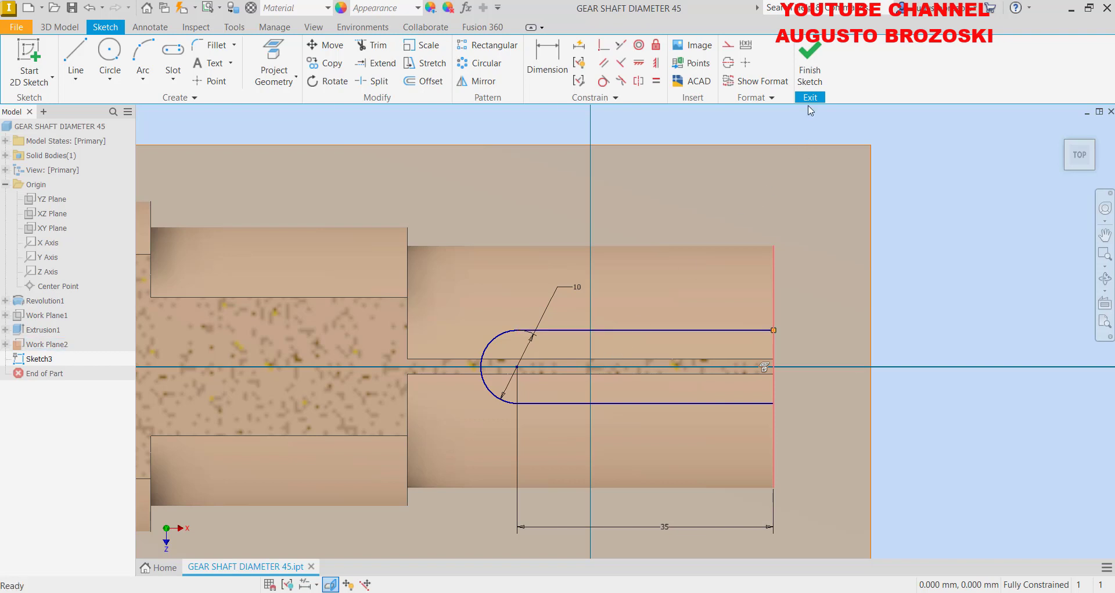
Step: Extrude-cut the slot sketch 5 mm deep into the shaft
{"action": "left_click", "coordinate": [812, 68]}
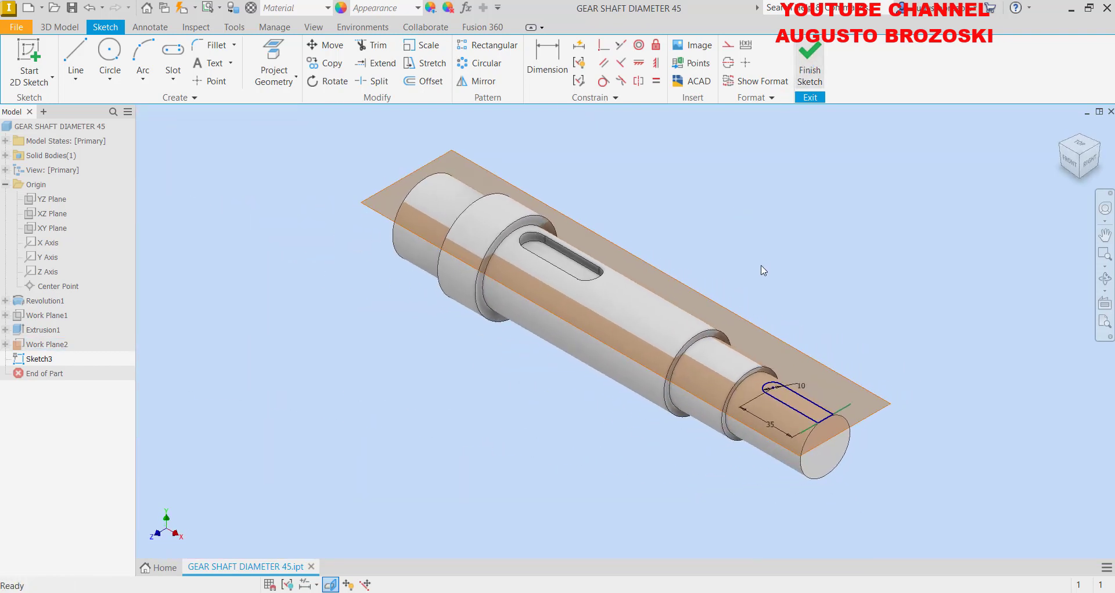
{"action": "left_click", "coordinate": [82, 80]}
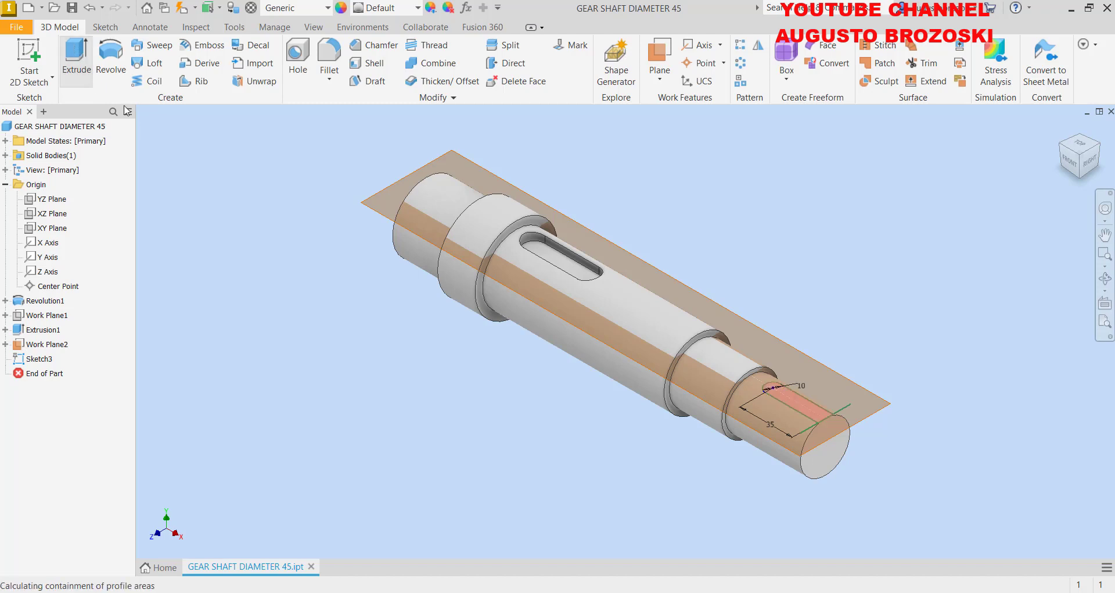
{"action": "scroll", "coordinate": [802, 432], "scroll_direction": "up", "scroll_amount": 5}
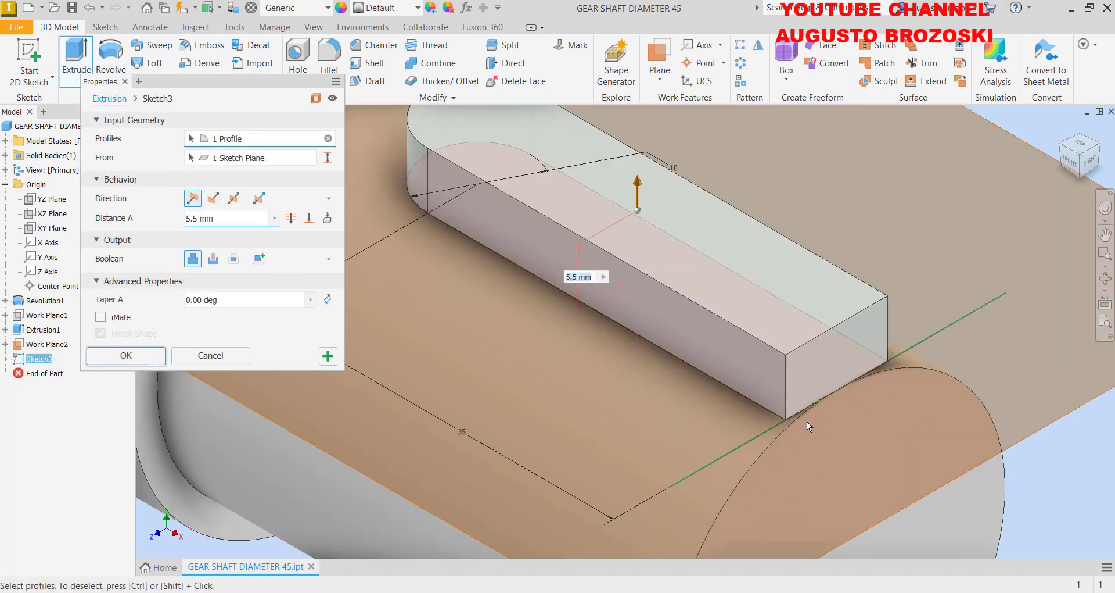
{"action": "scroll", "coordinate": [807, 420], "scroll_direction": "down", "scroll_amount": 1}
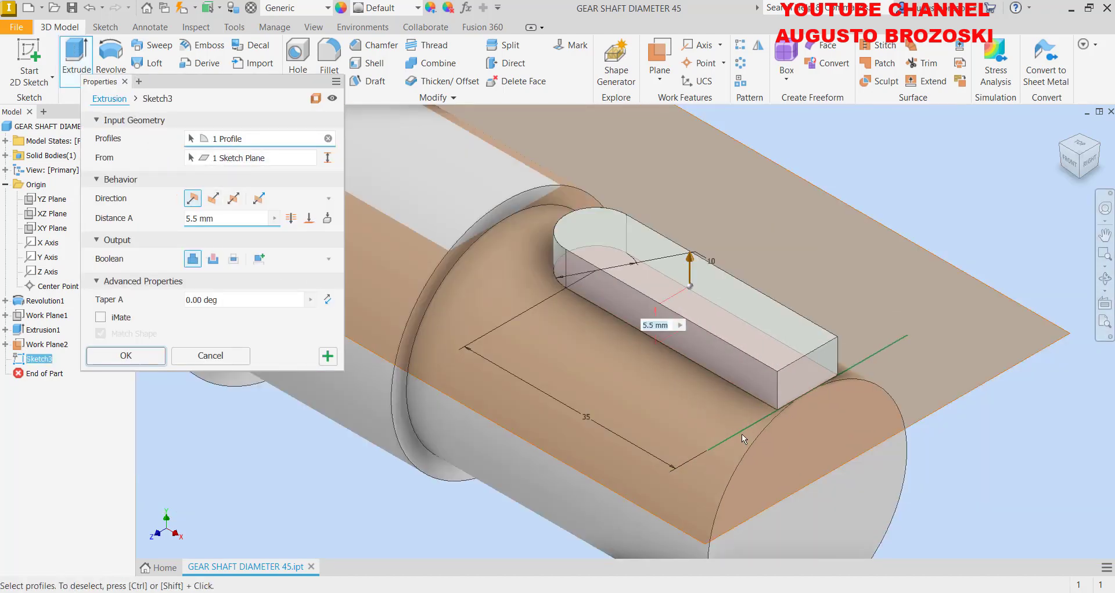
{"action": "left_click", "coordinate": [213, 259]}
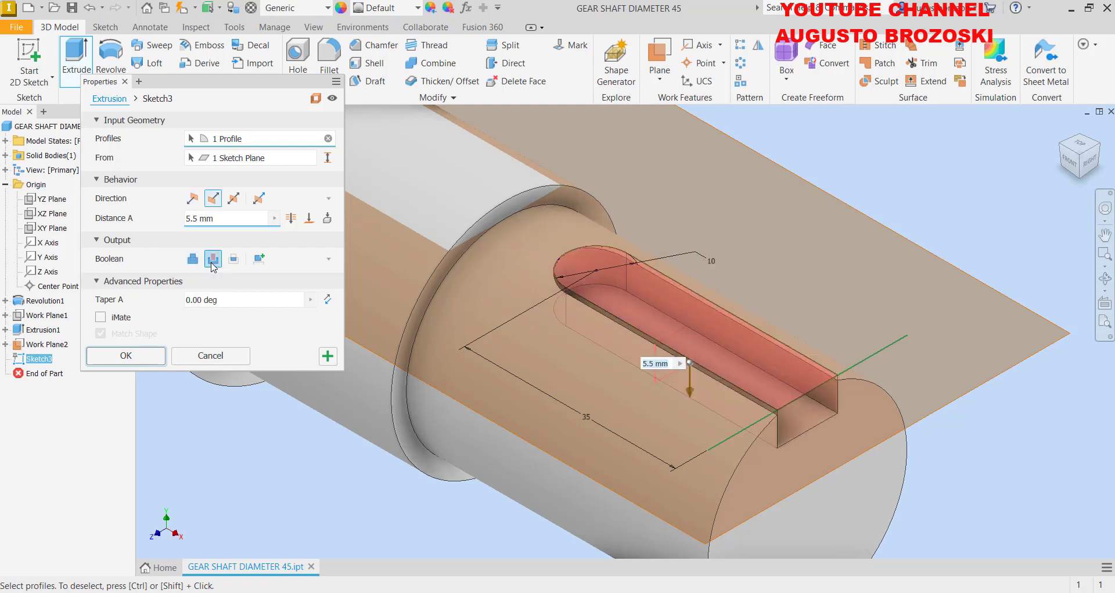
{"action": "double_click", "coordinate": [207, 217]}
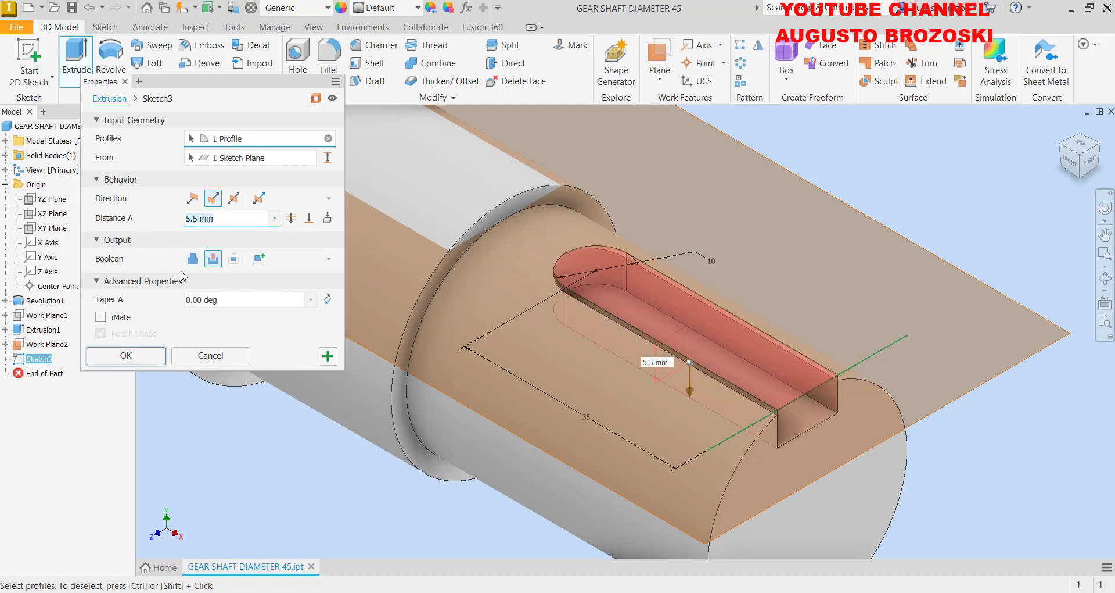
{"action": "type", "text": "5"}
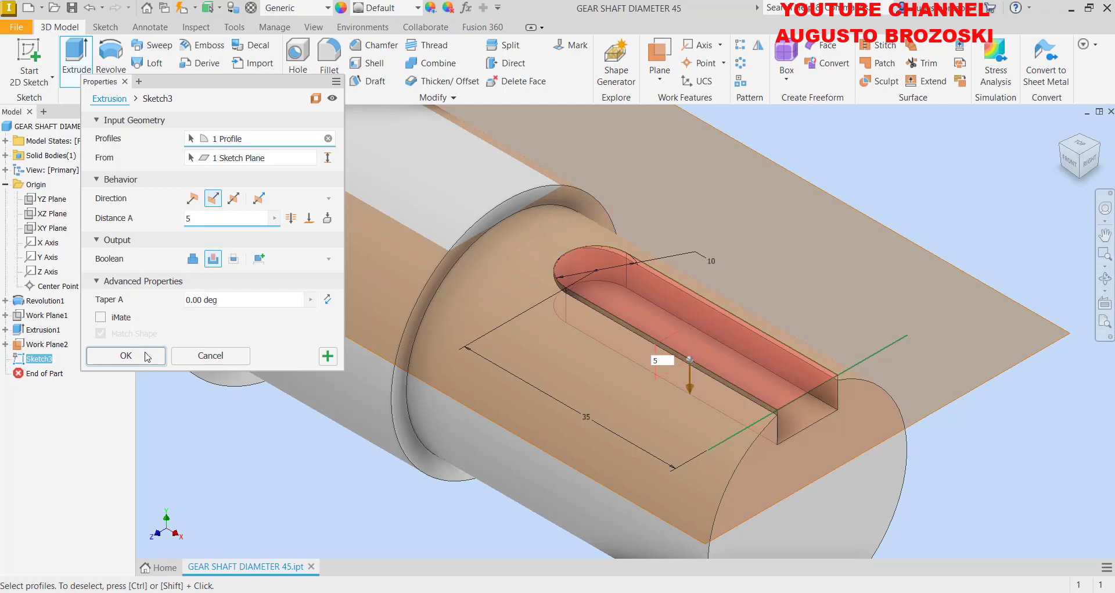
{"action": "left_click", "coordinate": [126, 355]}
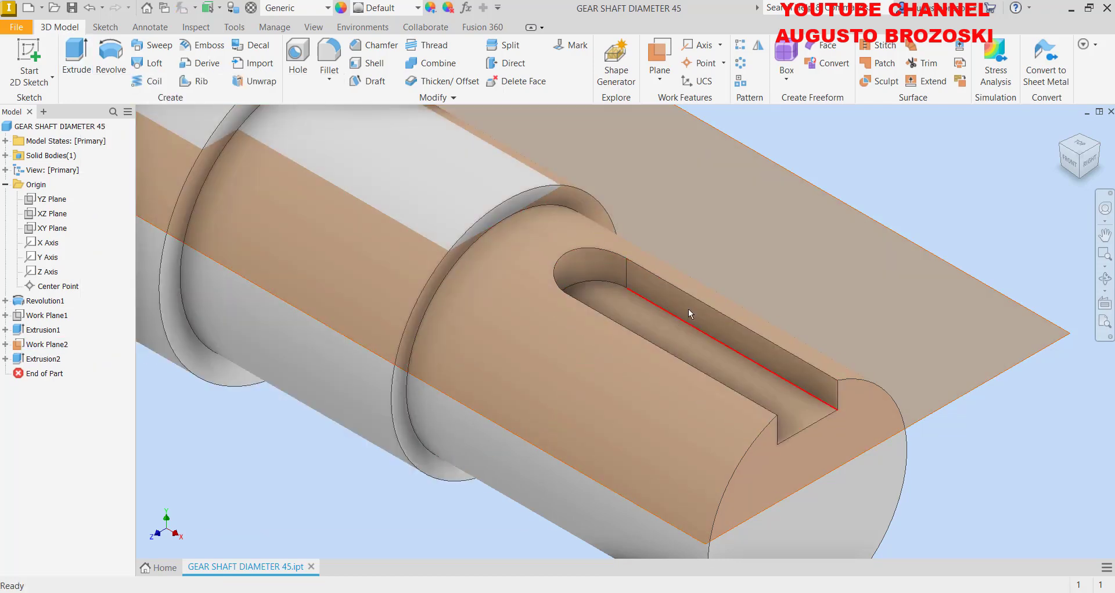
{"action": "mouse_move", "coordinate": [1077, 153]}
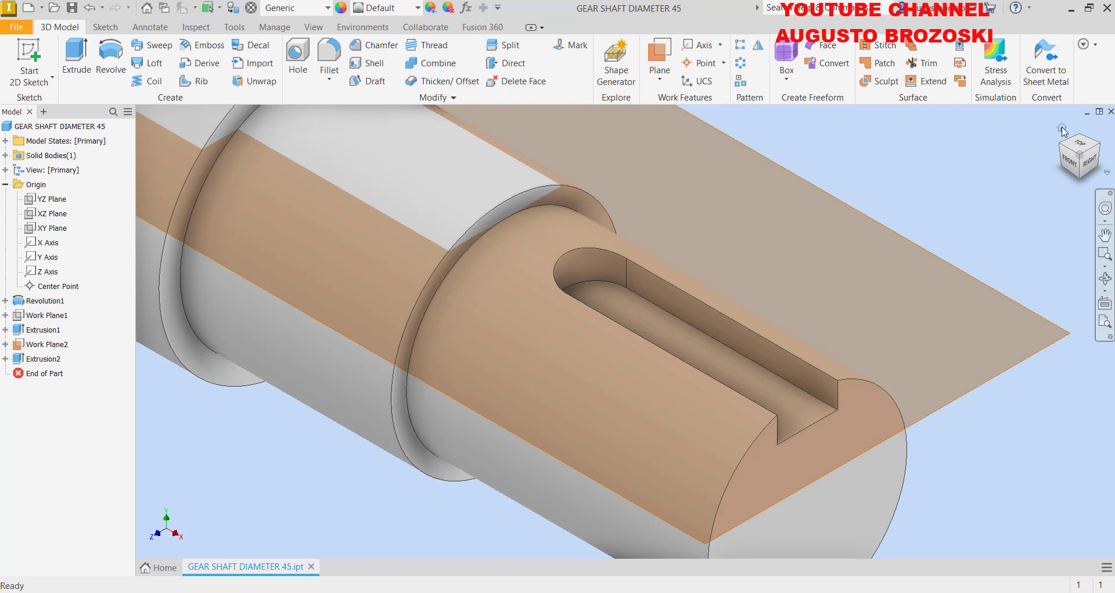
Step: Return to the home view and hide Work Plane2
{"action": "left_click", "coordinate": [1062, 129]}
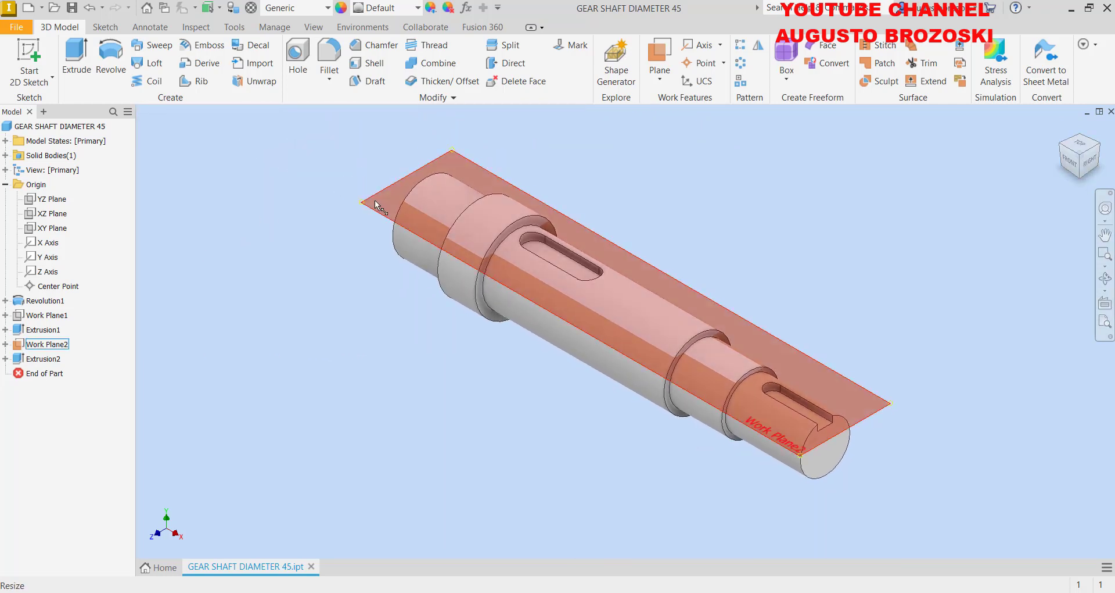
{"action": "right_click", "coordinate": [376, 204]}
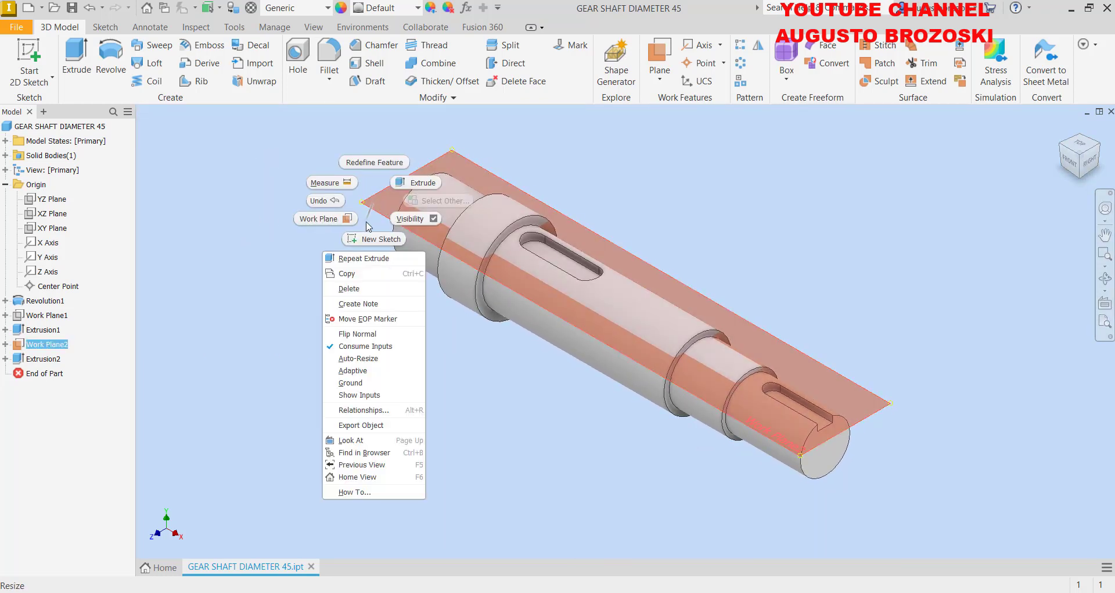
{"action": "left_click", "coordinate": [409, 218]}
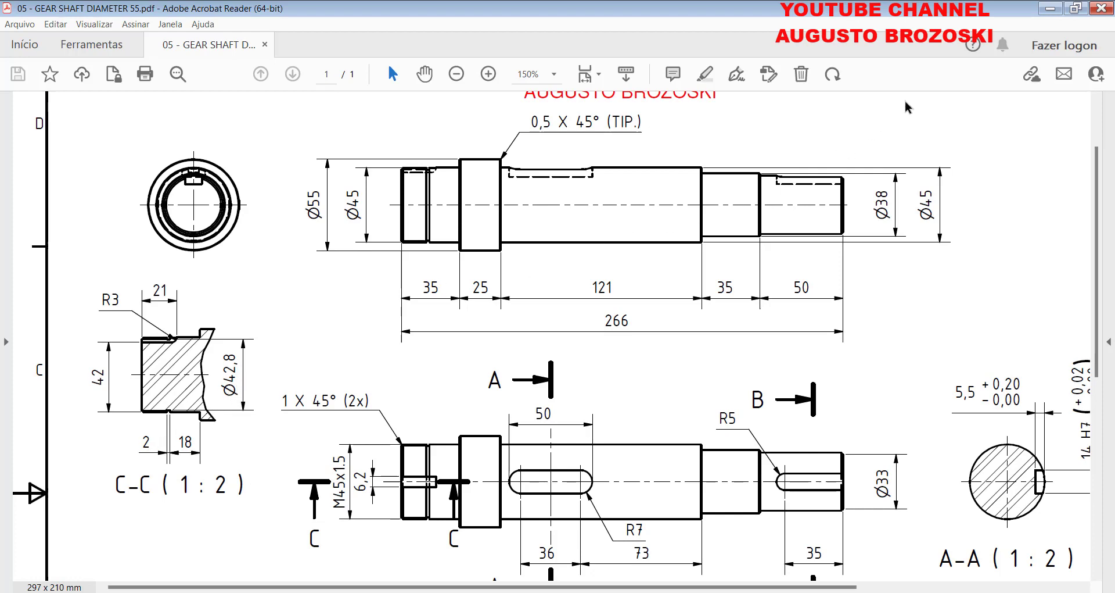
{"action": "key", "text": "alt+Tab"}
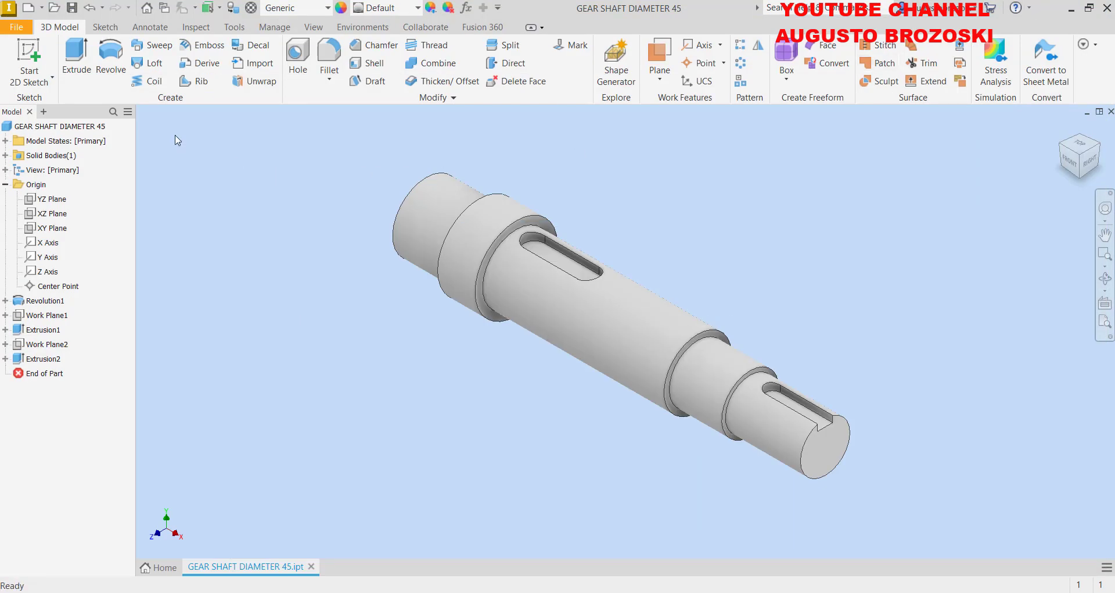
Step: Start Sketch4 on the XY Plane with the shaft sliced open
{"action": "left_click", "coordinate": [44, 71]}
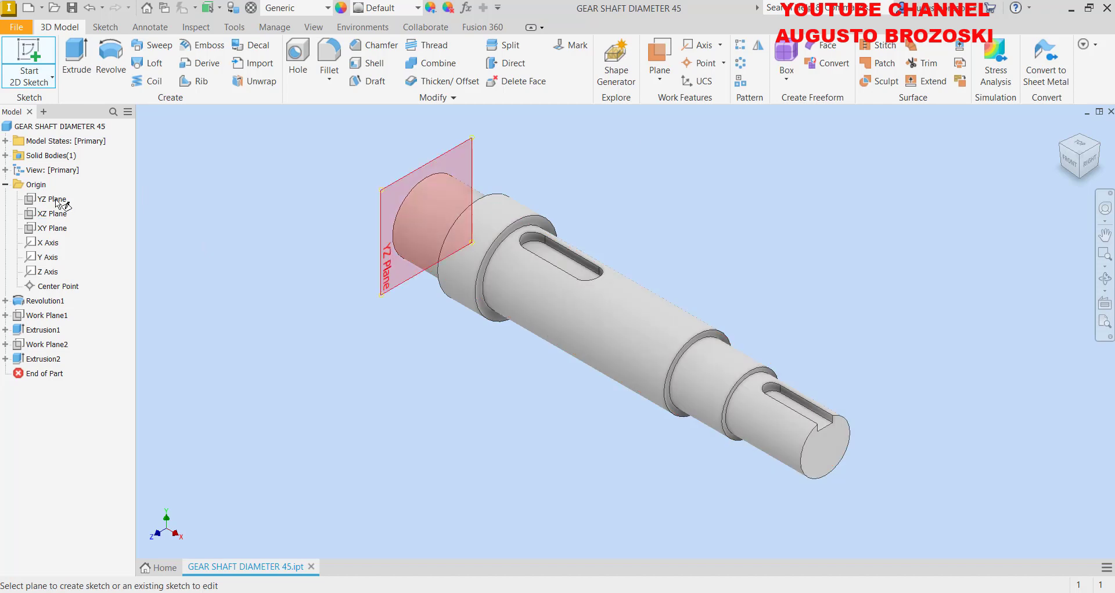
{"action": "left_click", "coordinate": [61, 230]}
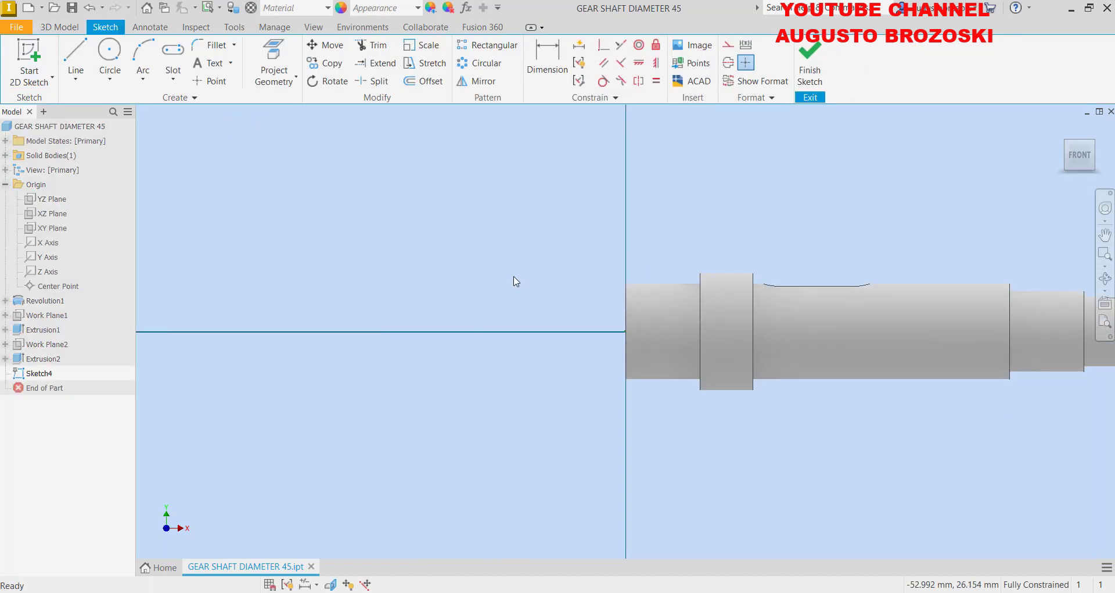
{"action": "right_click", "coordinate": [514, 280]}
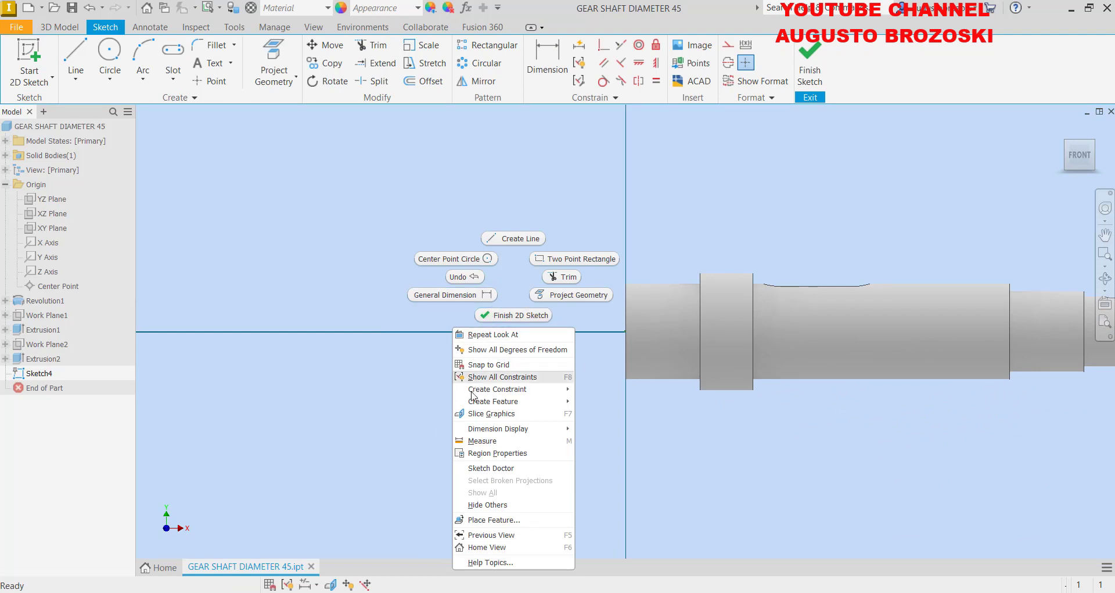
{"action": "left_click", "coordinate": [489, 413]}
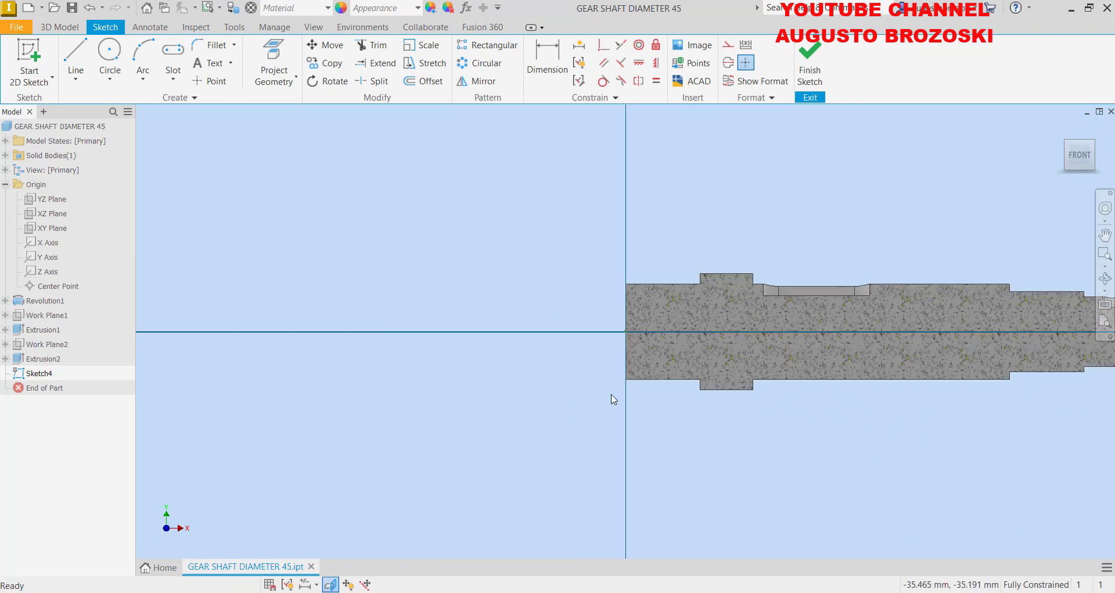
{"action": "scroll", "coordinate": [755, 339], "scroll_direction": "up", "scroll_amount": 3}
{"action": "scroll", "coordinate": [701, 309], "scroll_direction": "up", "scroll_amount": 2}
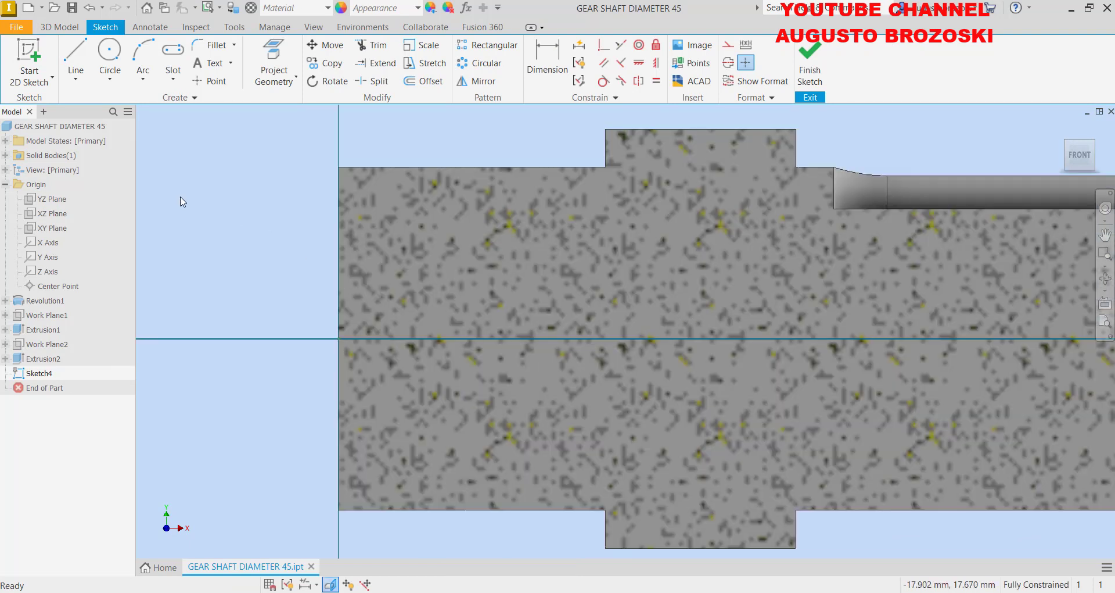
Step: Draw a small two-point rectangle on the shaft's top edge near the left end
{"action": "left_click", "coordinate": [173, 80]}
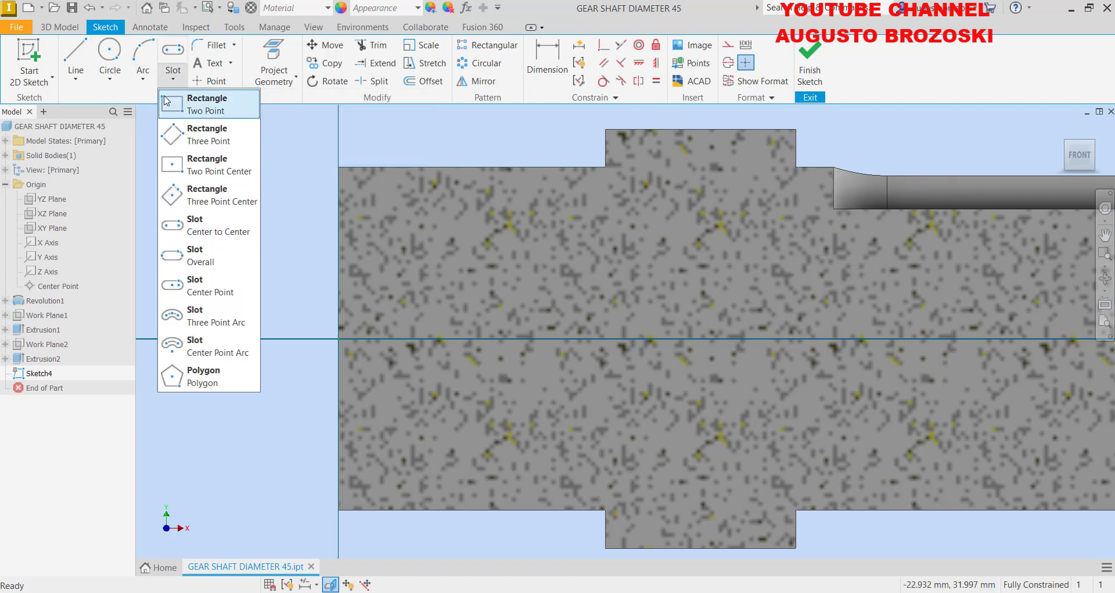
{"action": "left_click", "coordinate": [202, 110]}
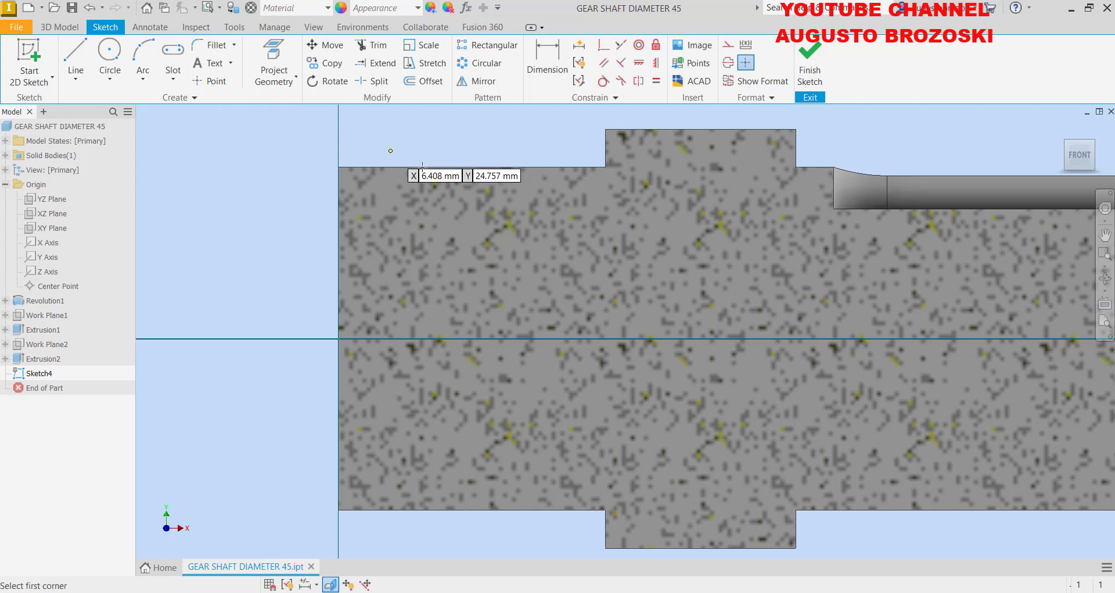
{"action": "left_click", "coordinate": [471, 188]}
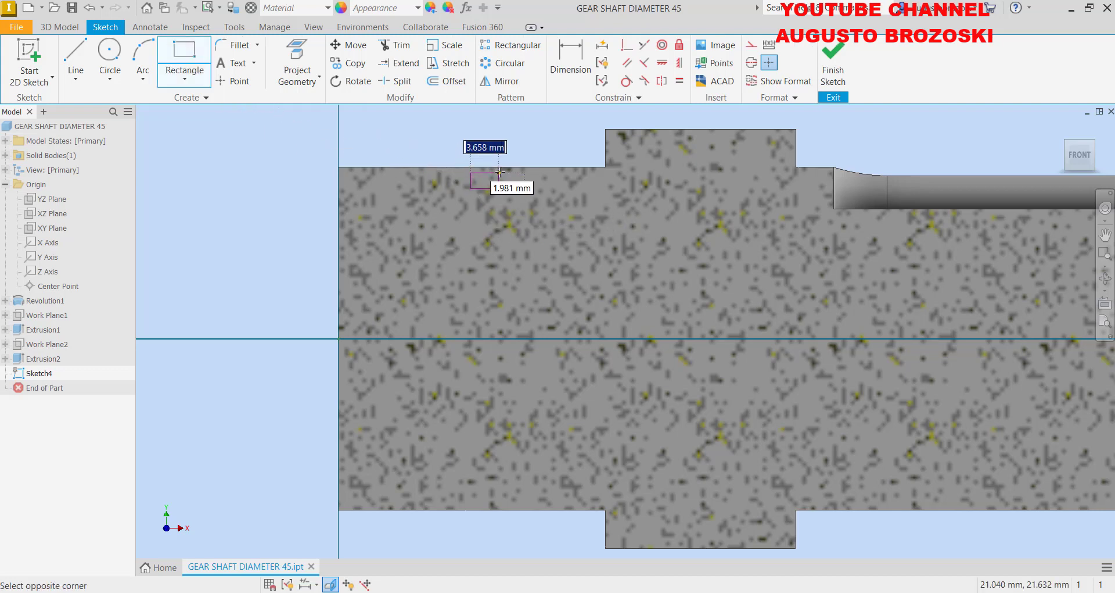
{"action": "scroll", "coordinate": [501, 168], "scroll_direction": "up", "scroll_amount": 3}
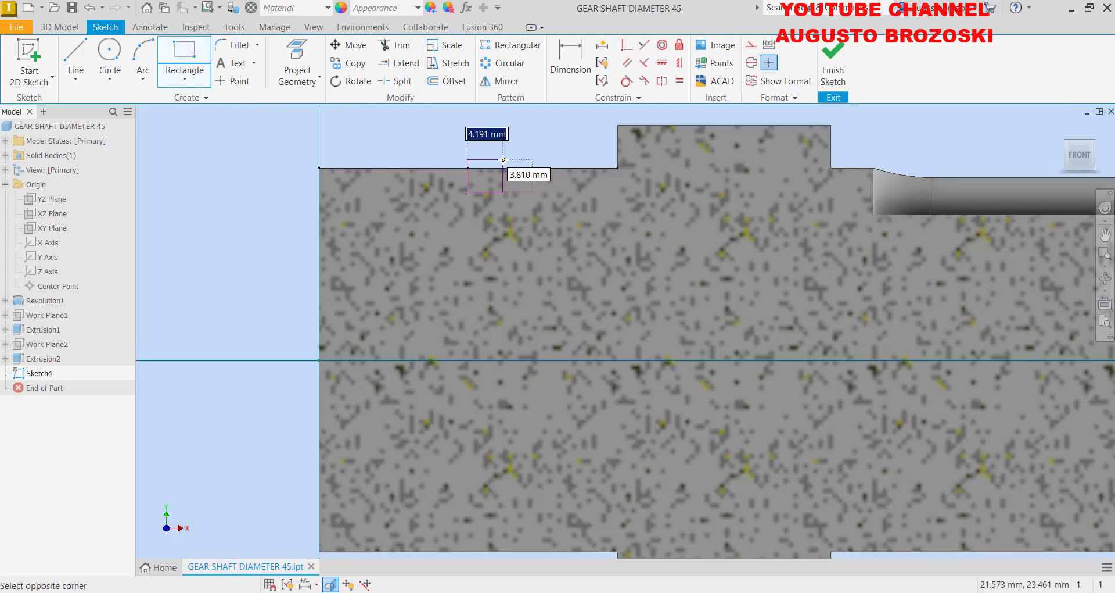
{"action": "scroll", "coordinate": [503, 160], "scroll_direction": "down", "scroll_amount": 3}
{"action": "scroll", "coordinate": [501, 169], "scroll_direction": "down", "scroll_amount": 3}
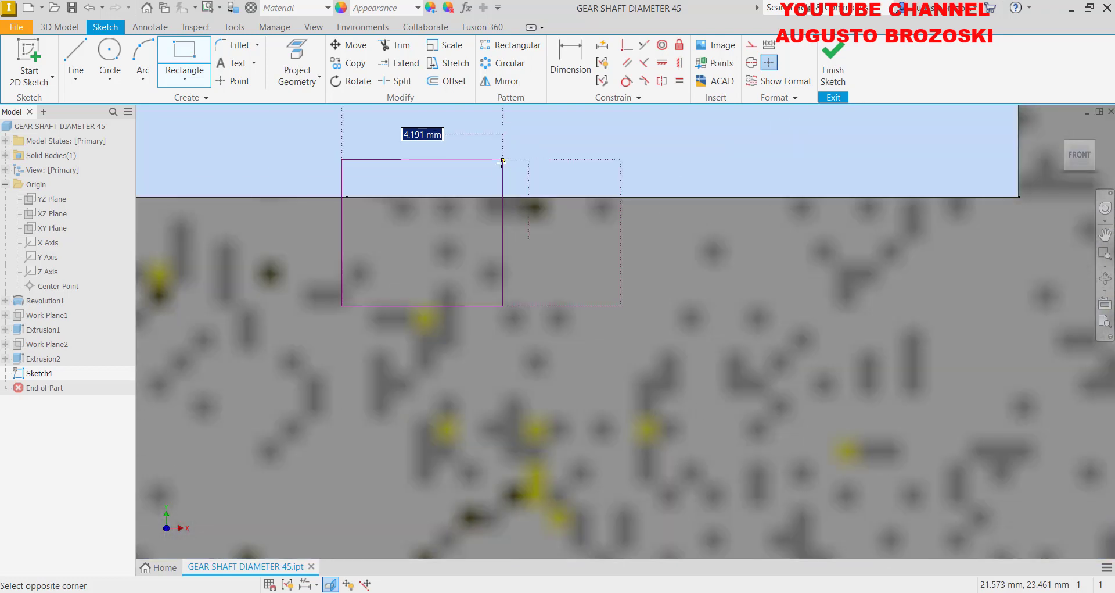
{"action": "left_click", "coordinate": [489, 197]}
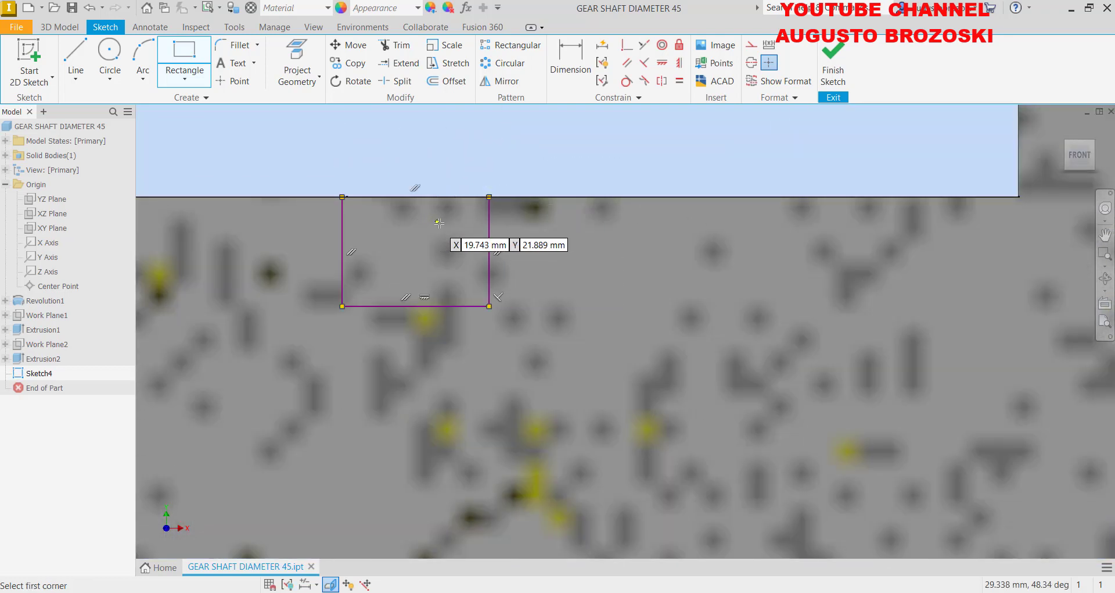
{"action": "scroll", "coordinate": [442, 231], "scroll_direction": "up", "scroll_amount": 2}
{"action": "scroll", "coordinate": [443, 231], "scroll_direction": "up", "scroll_amount": 2}
{"action": "scroll", "coordinate": [441, 230], "scroll_direction": "up", "scroll_amount": 1}
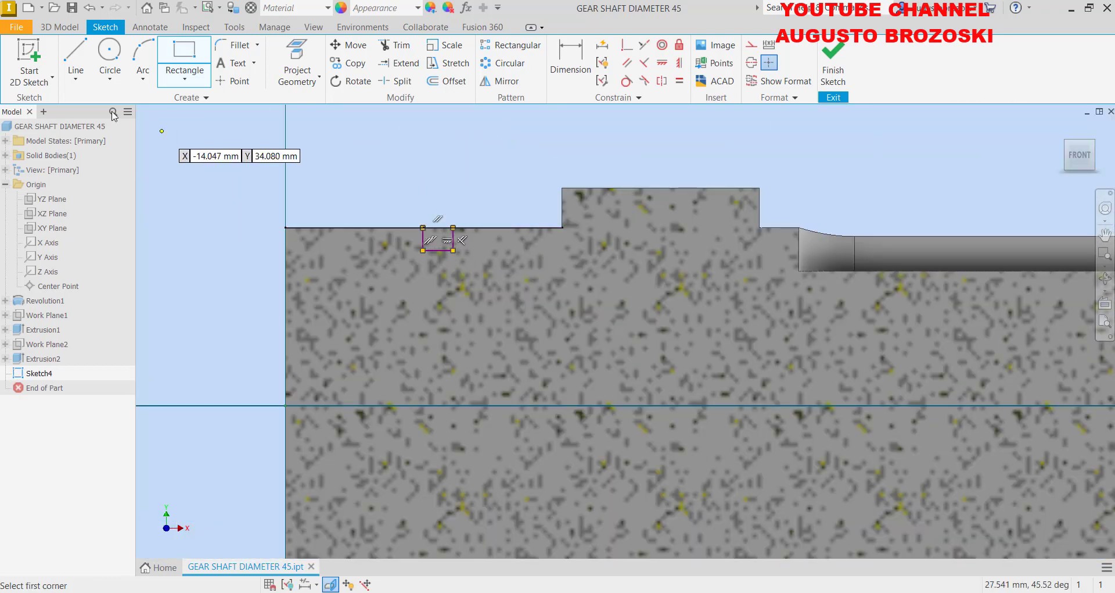
{"action": "left_click", "coordinate": [84, 63]}
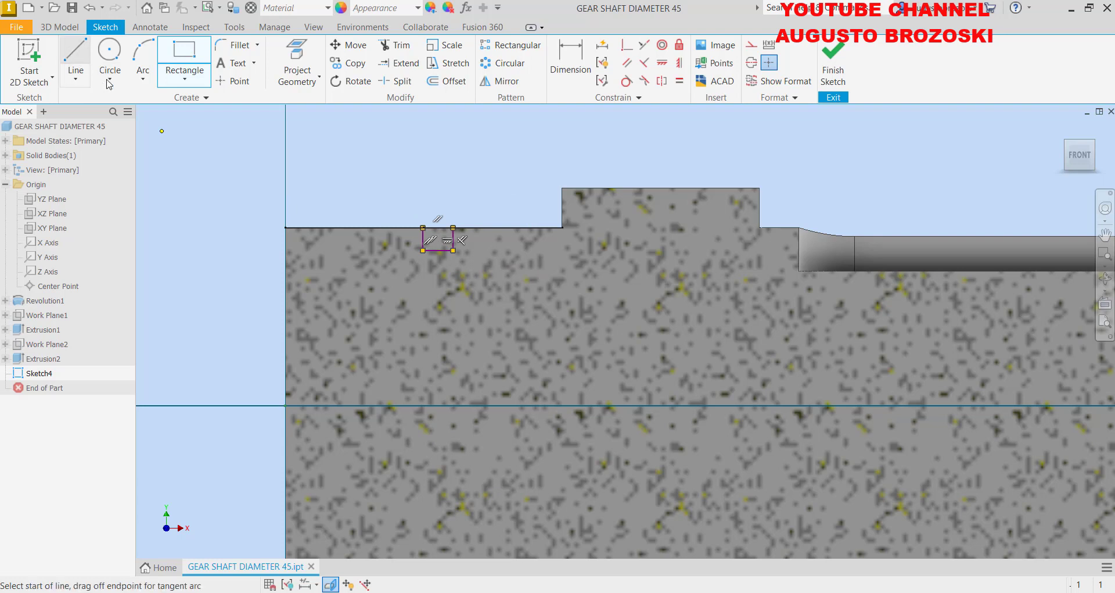
Step: Draw a line from the sketch origin along the shaft axis and convert it to a centerline
{"action": "left_click", "coordinate": [285, 406]}
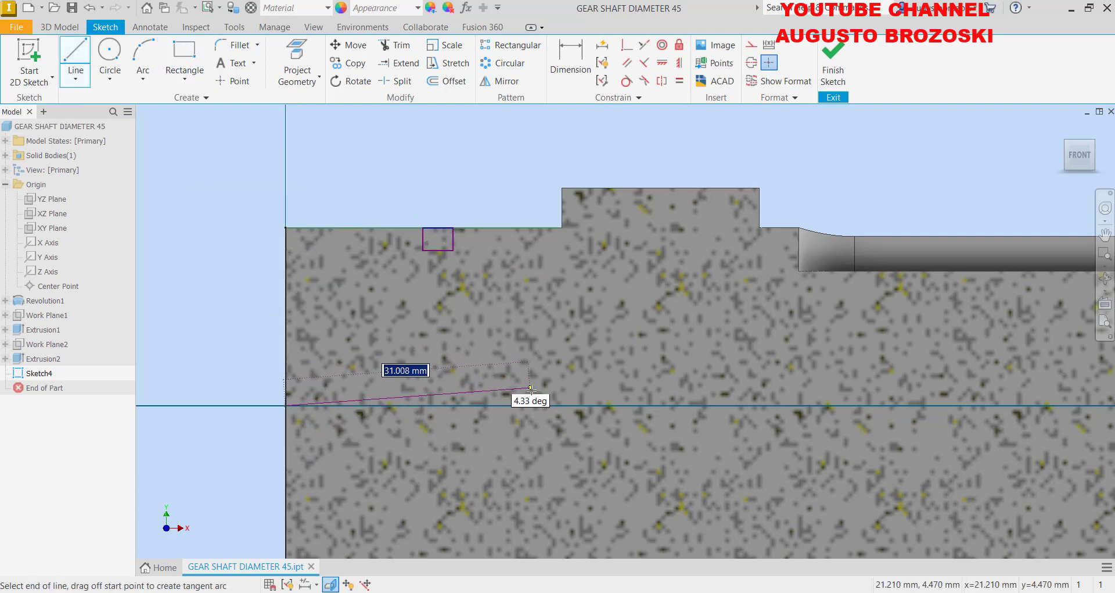
{"action": "left_click", "coordinate": [539, 406]}
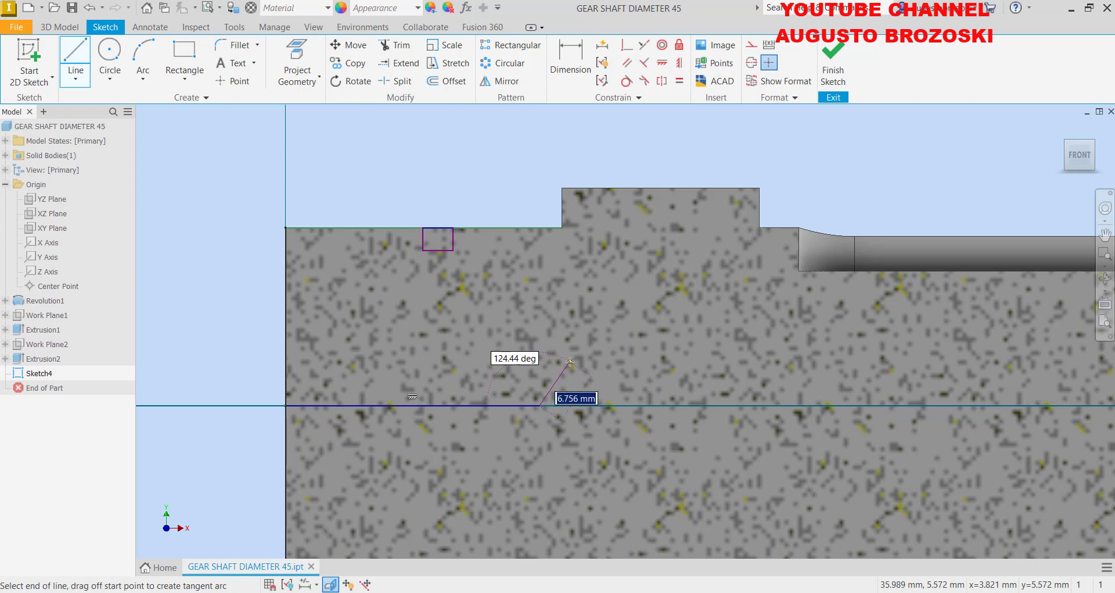
{"action": "key", "text": "Escape"}
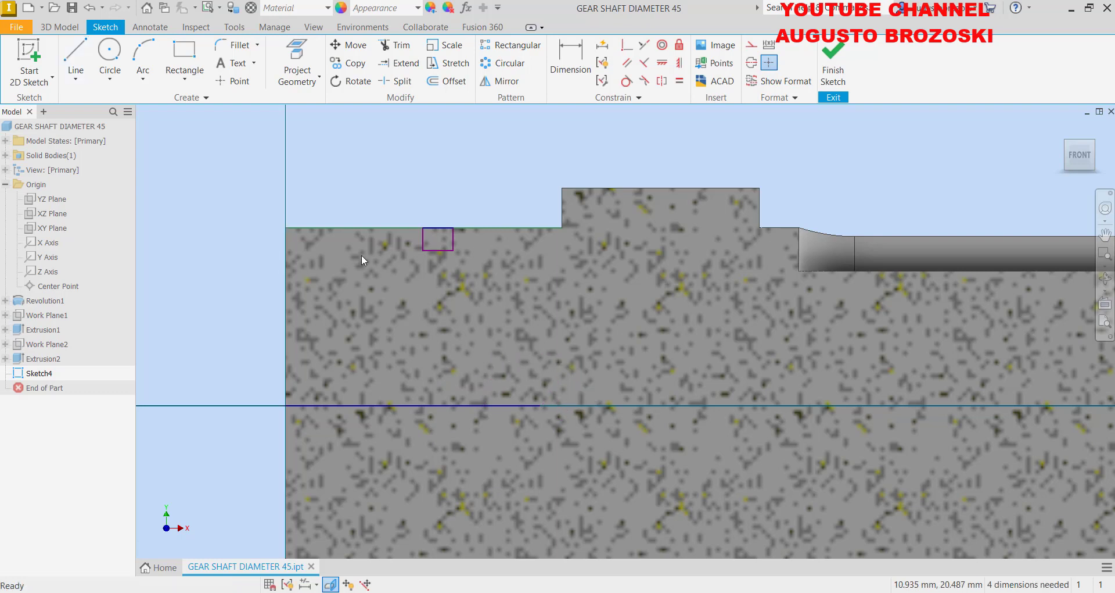
{"action": "left_click", "coordinate": [473, 405]}
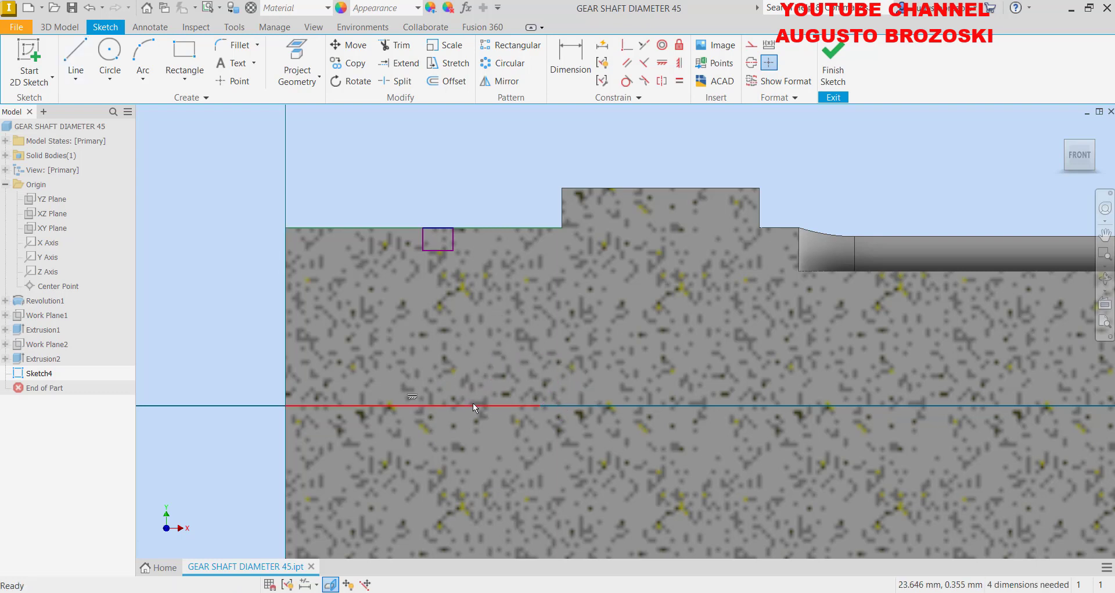
{"action": "left_click", "coordinate": [753, 63]}
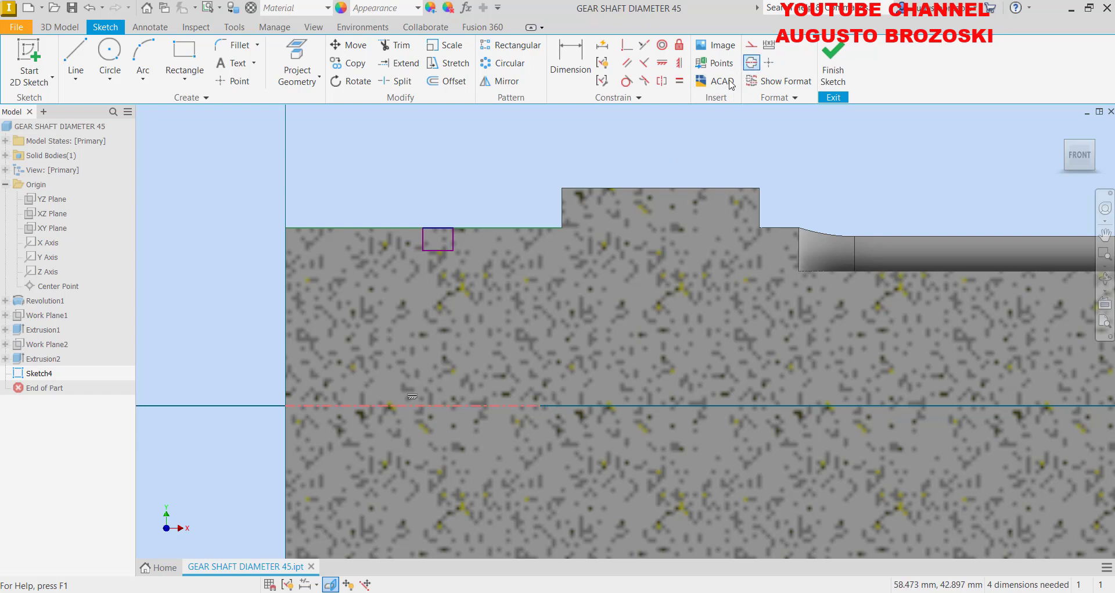
{"action": "left_click", "coordinate": [571, 67]}
Step: Dimension the groove rectangle's base diameter from the centerline (Ø42.8)
{"action": "left_click", "coordinate": [399, 405]}
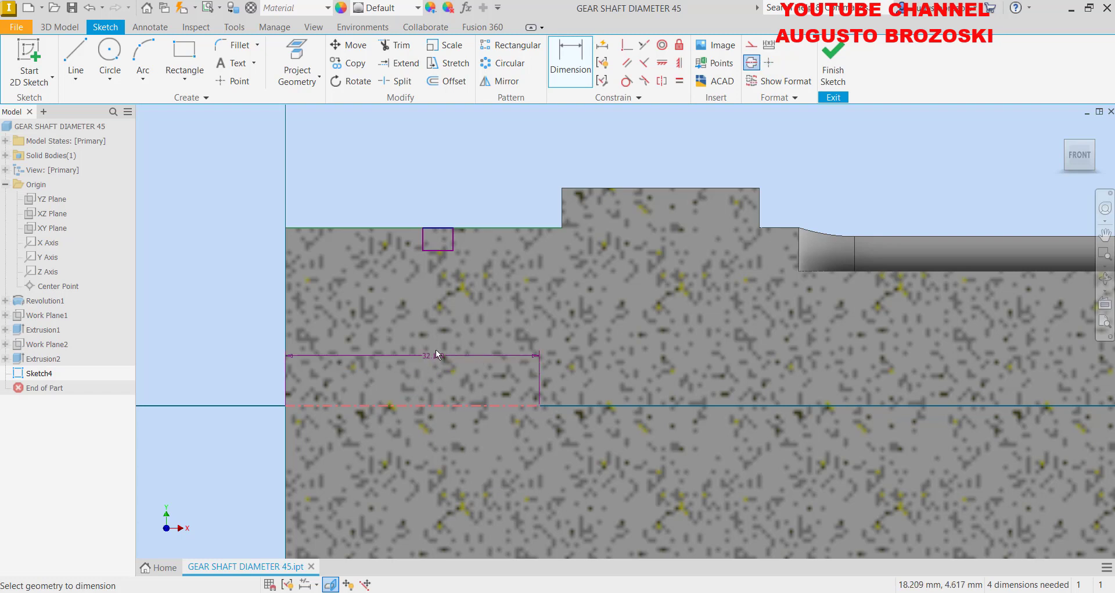
{"action": "left_click", "coordinate": [432, 257]}
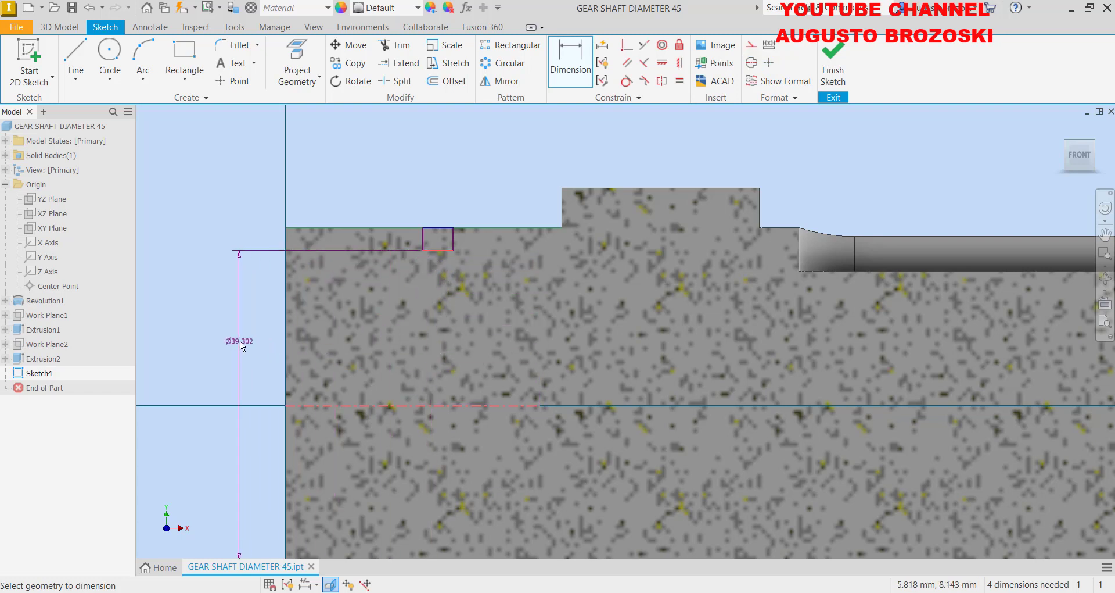
{"action": "left_click", "coordinate": [242, 347]}
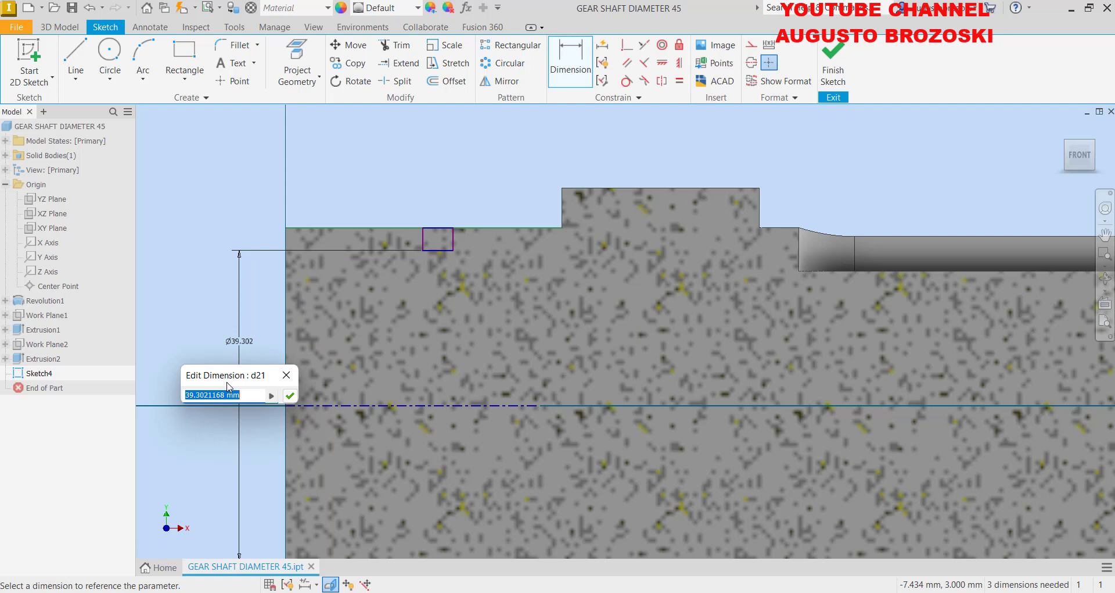
{"action": "type", "text": "42,8"}
{"action": "key", "text": "Return"}
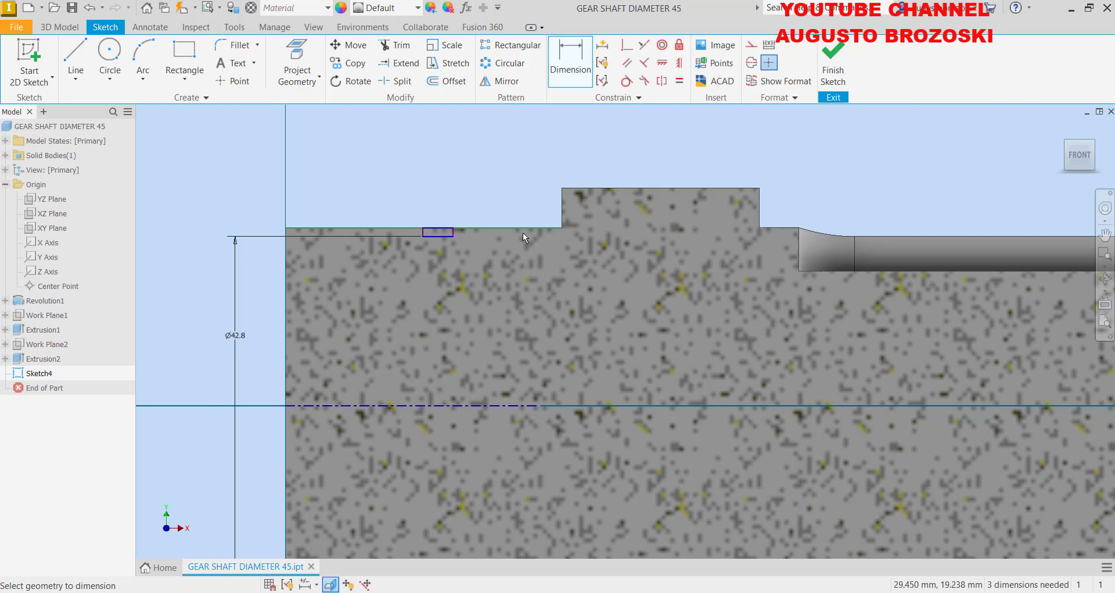
Step: Place the groove rectangle 18 mm from the Ø55 shaft shoulder
{"action": "left_click", "coordinate": [561, 201]}
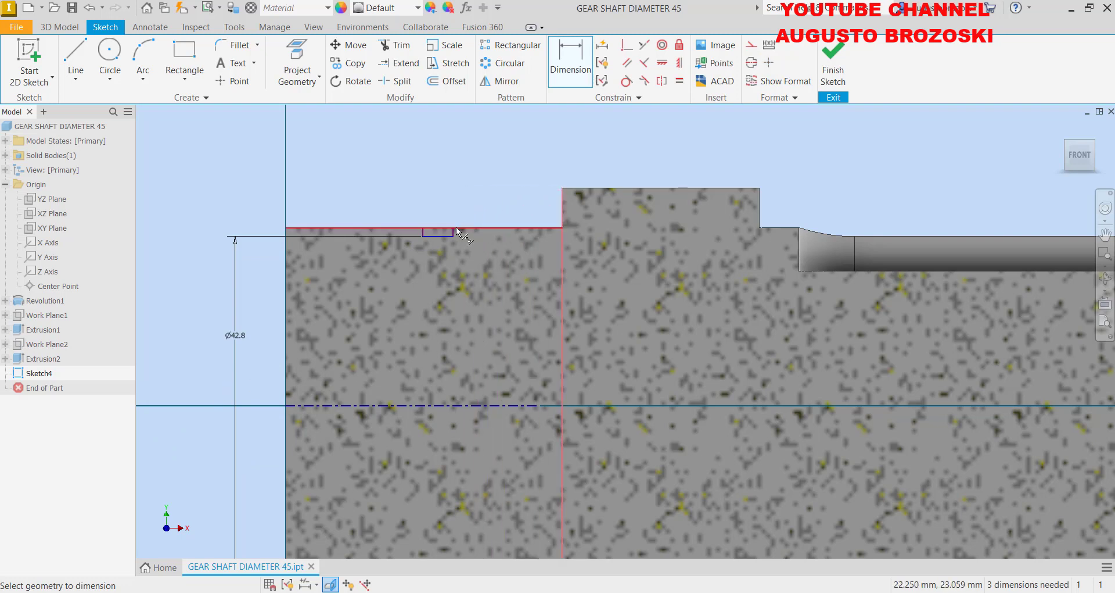
{"action": "scroll", "coordinate": [455, 226], "scroll_direction": "up", "scroll_amount": 5}
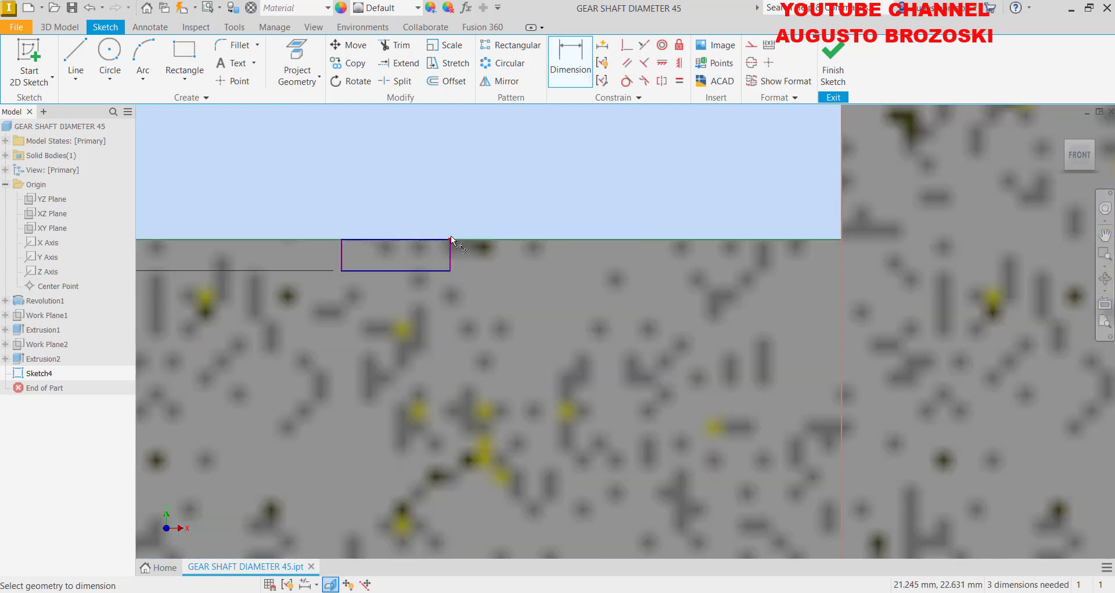
{"action": "left_click", "coordinate": [451, 239]}
{"action": "scroll", "coordinate": [454, 252], "scroll_direction": "down", "scroll_amount": 5}
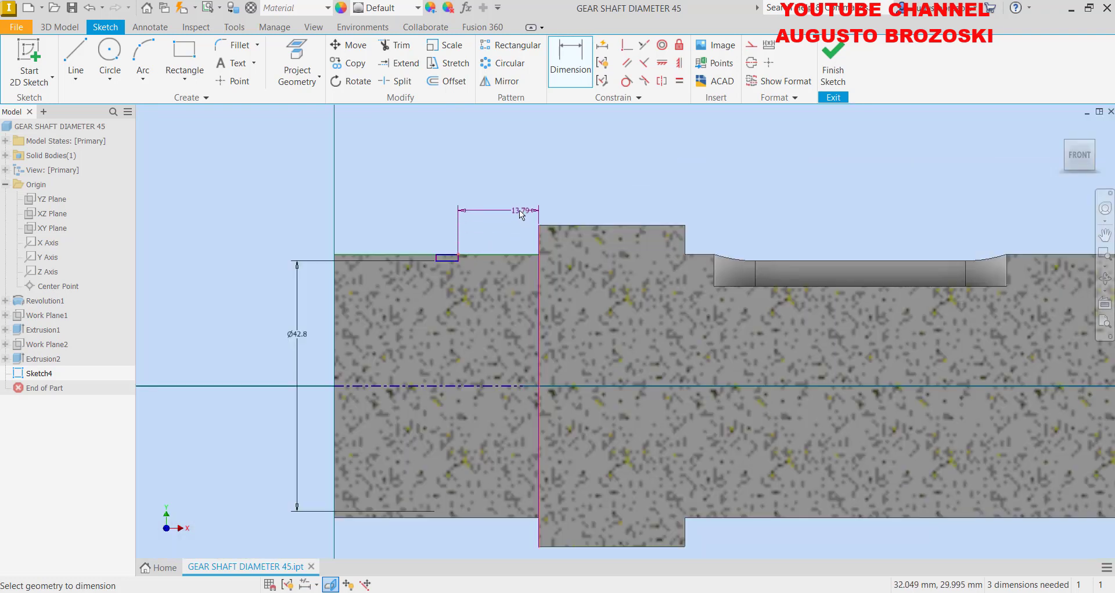
{"action": "left_click", "coordinate": [513, 215]}
{"action": "type", "text": "18"}
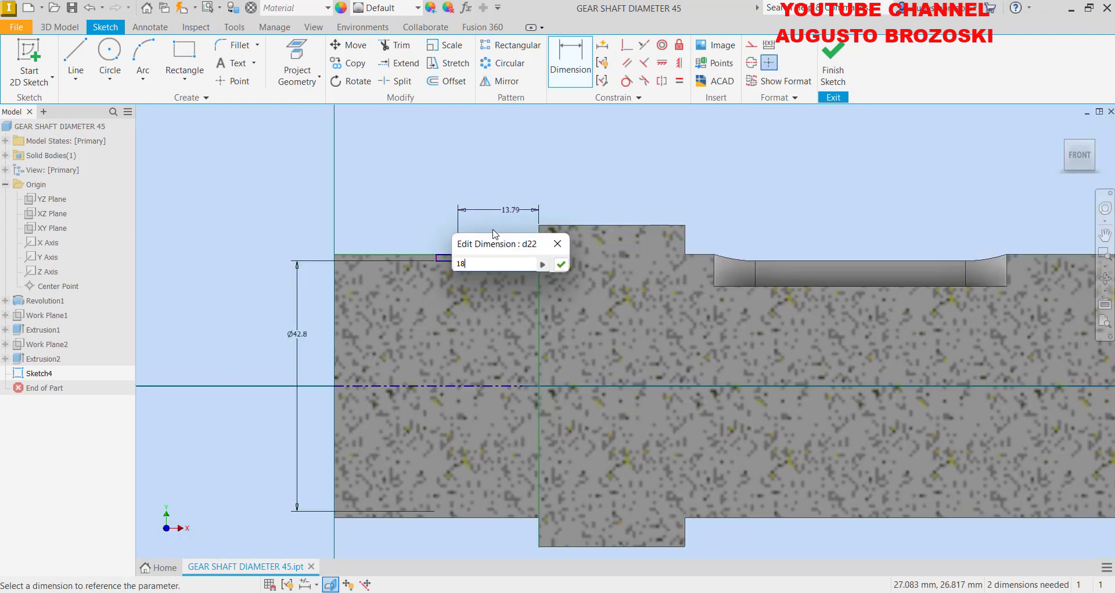
{"action": "key", "text": "Return"}
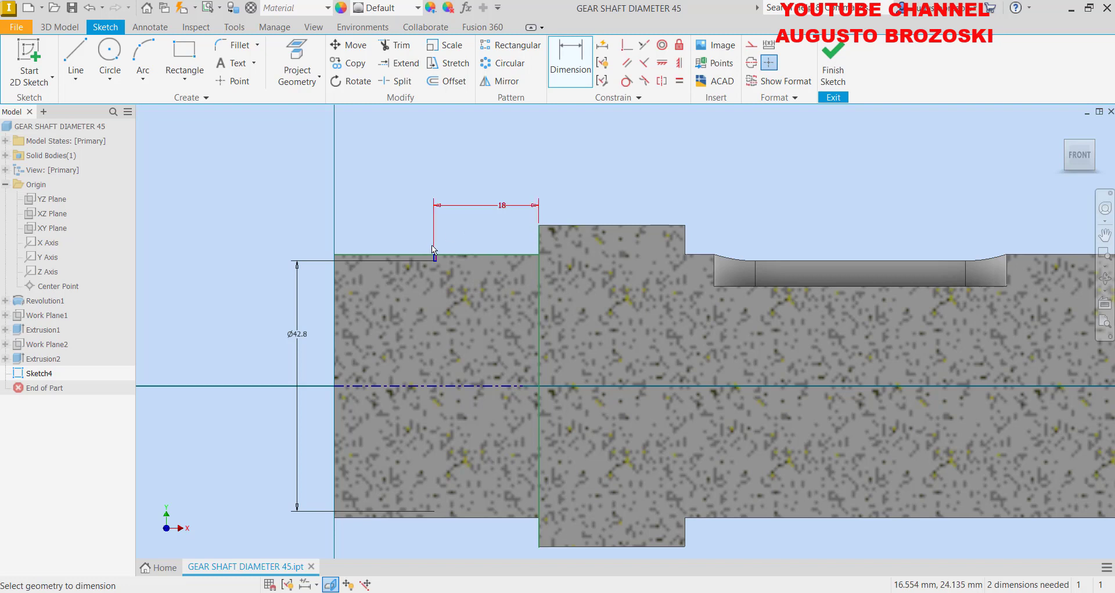
{"action": "scroll", "coordinate": [434, 250], "scroll_direction": "up", "scroll_amount": 5}
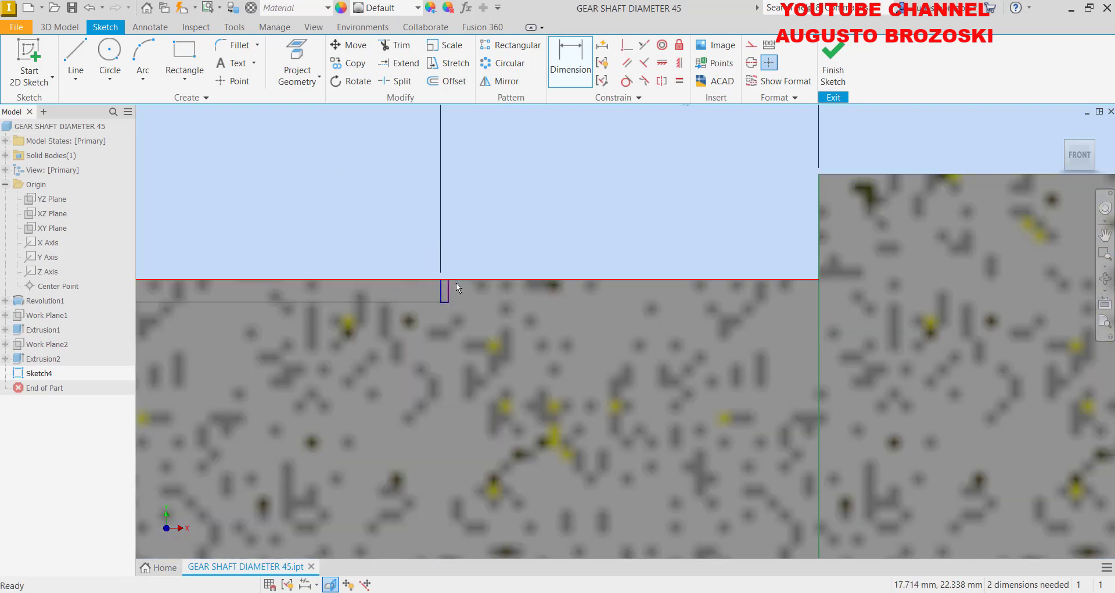
{"action": "key", "text": "Escape"}
Step: Widen the groove rectangle leftward and dimension its width to 2 mm
{"action": "left_click_drag", "start_coordinate": [440, 279], "coordinate": [327, 279]}
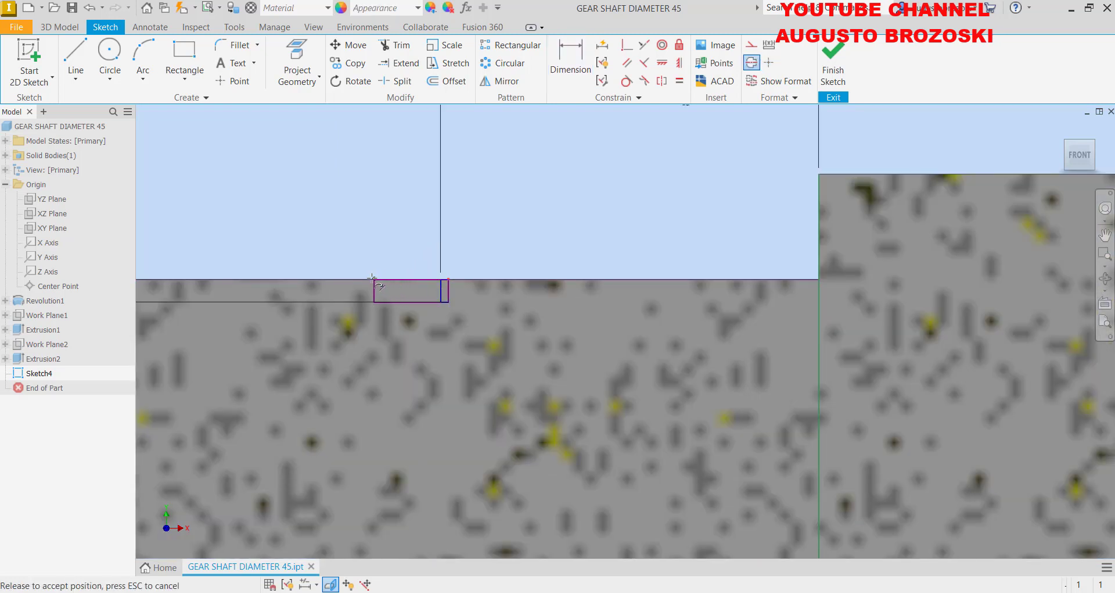
{"action": "left_click", "coordinate": [571, 58]}
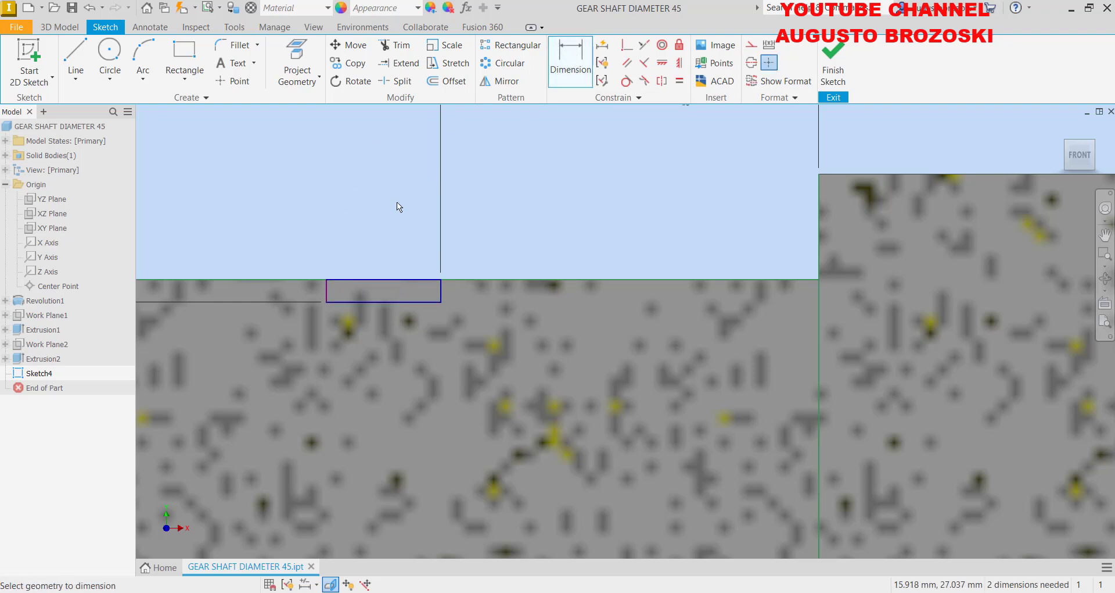
{"action": "left_click", "coordinate": [328, 281]}
{"action": "left_click", "coordinate": [441, 273]}
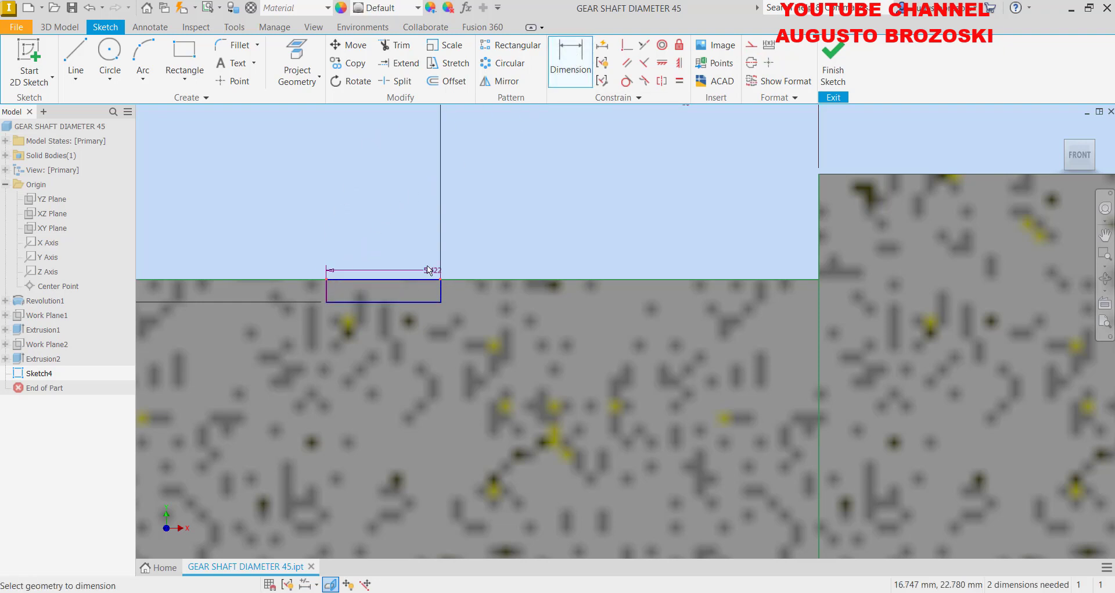
{"action": "left_click", "coordinate": [430, 162]}
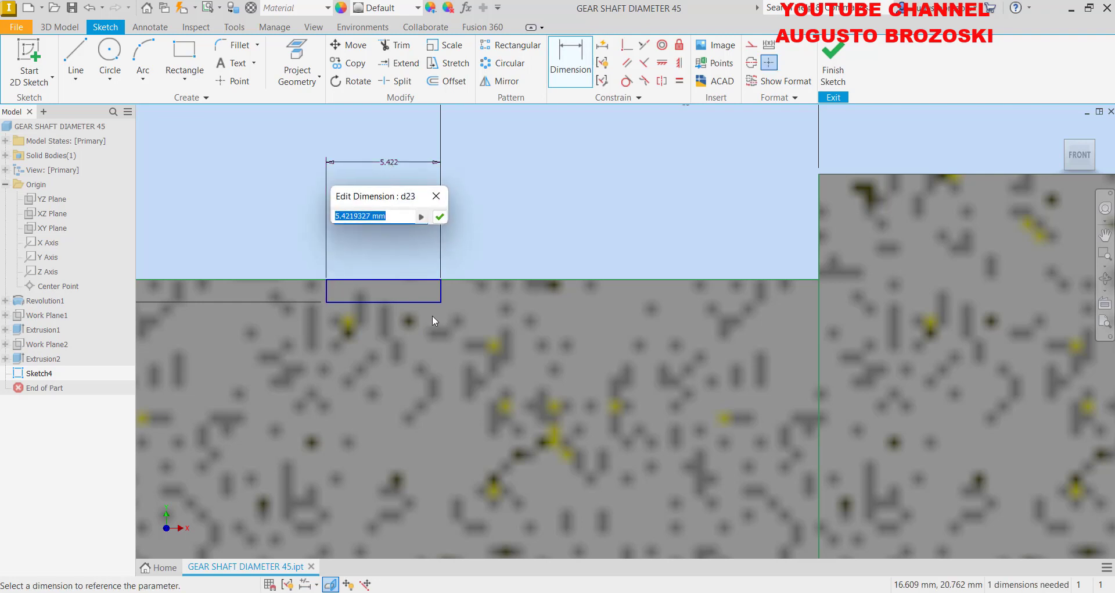
{"action": "type", "text": "2"}
{"action": "key", "text": "Return"}
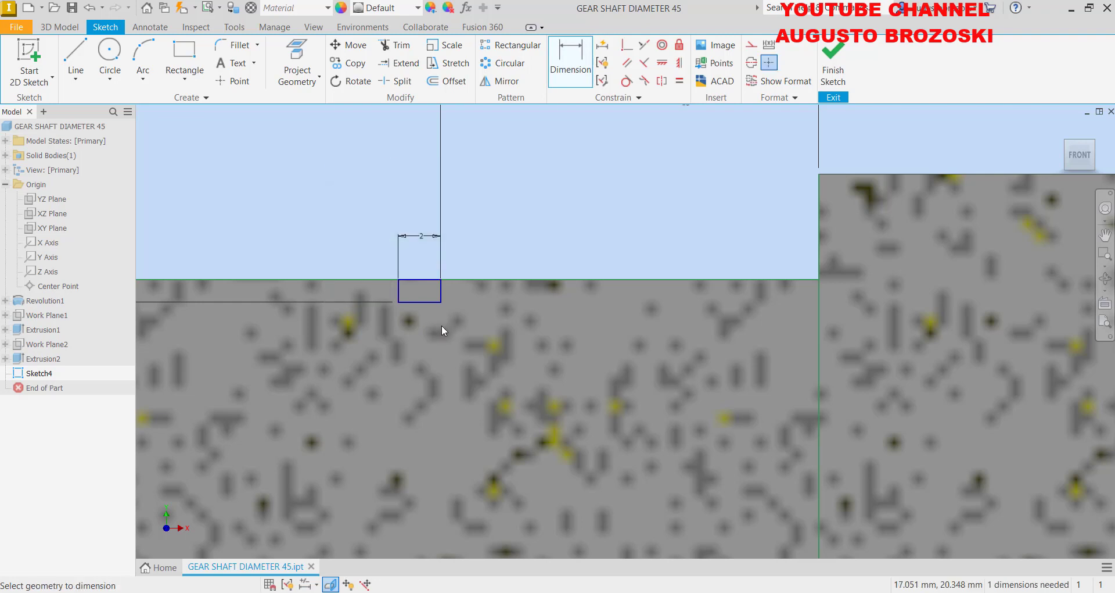
{"action": "key", "text": "Escape"}
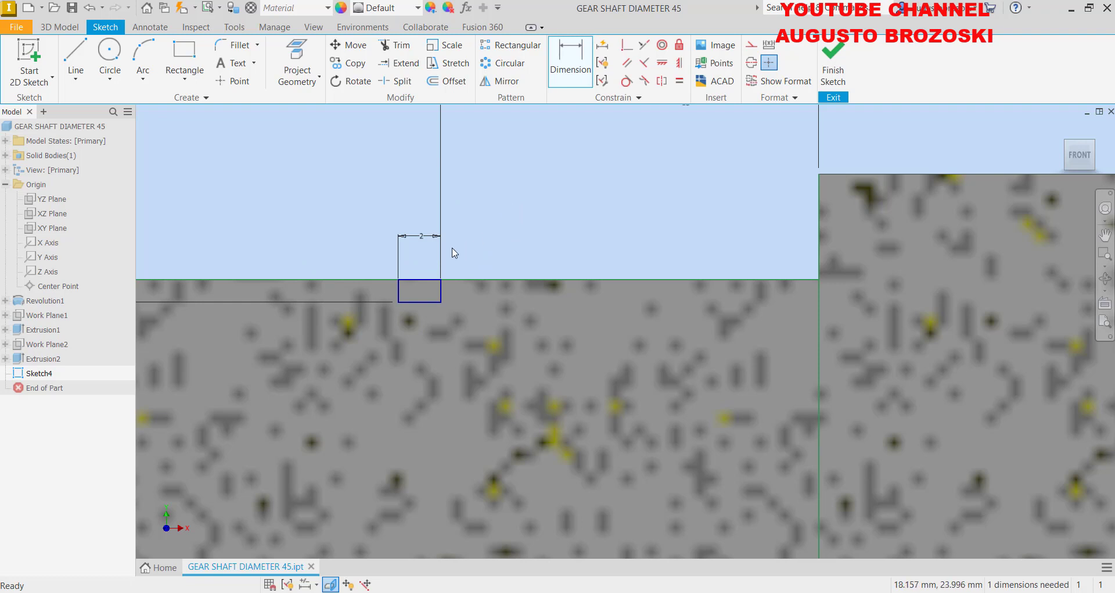
Step: Zoom in to select the shaft's top edge line, clear the selection, and zoom back out
{"action": "scroll", "coordinate": [433, 256], "scroll_direction": "up", "scroll_amount": 3}
{"action": "mouse_move", "coordinate": [419, 302]}
{"action": "left_mouse_down"}
{"action": "mouse_move", "coordinate": [439, 266]}
{"action": "mouse_move", "coordinate": [427, 305]}
{"action": "left_mouse_up"}
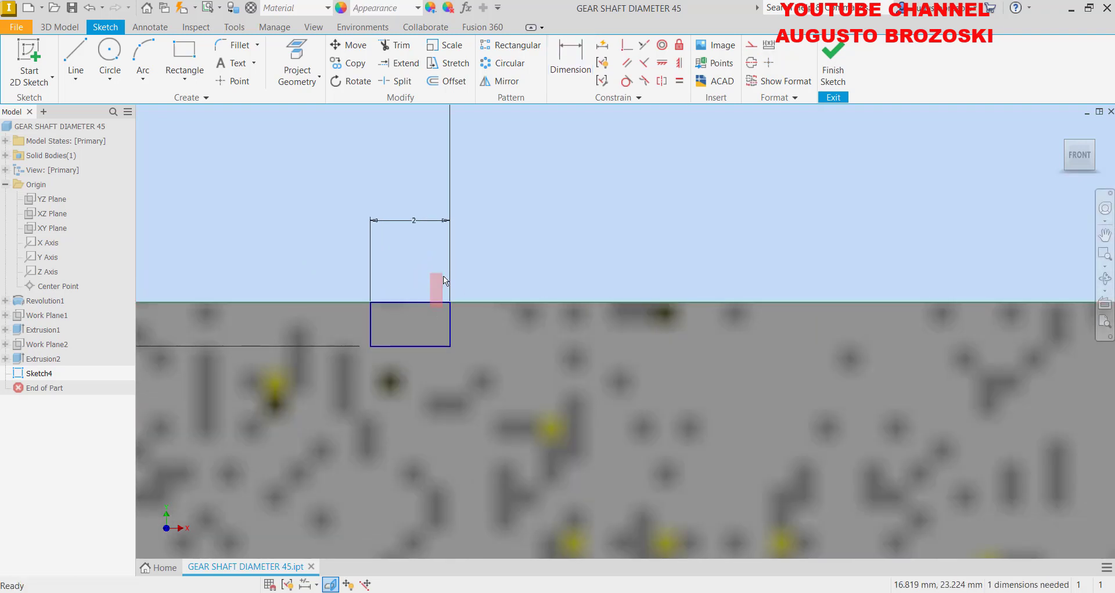
{"action": "left_click", "coordinate": [430, 301]}
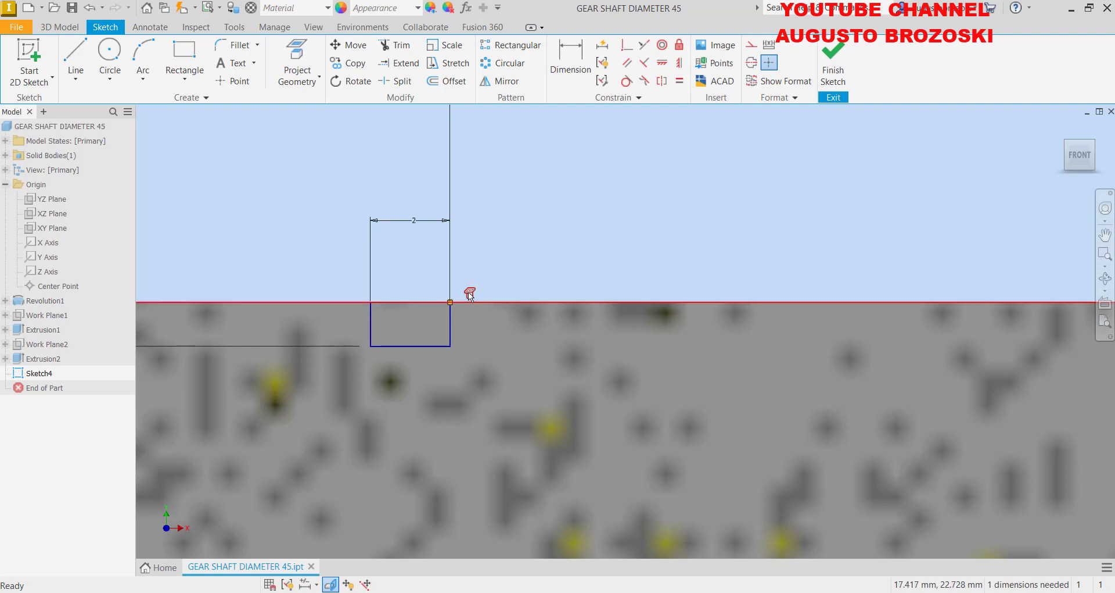
{"action": "key", "text": "Escape"}
{"action": "scroll", "coordinate": [517, 247], "scroll_direction": "down", "scroll_amount": 3}
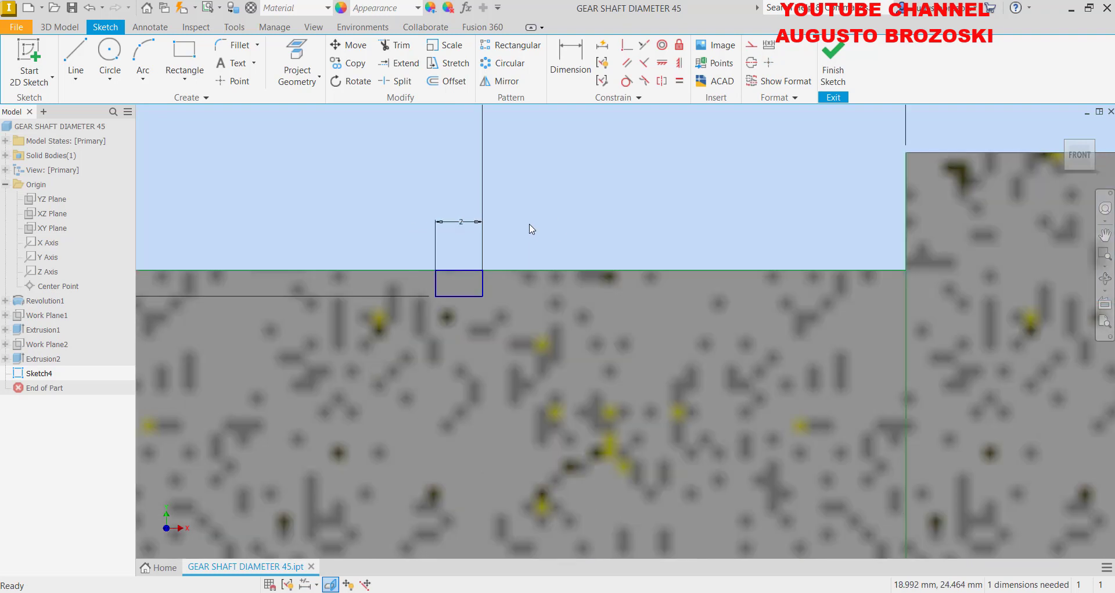
{"action": "scroll", "coordinate": [528, 226], "scroll_direction": "down", "scroll_amount": 5}
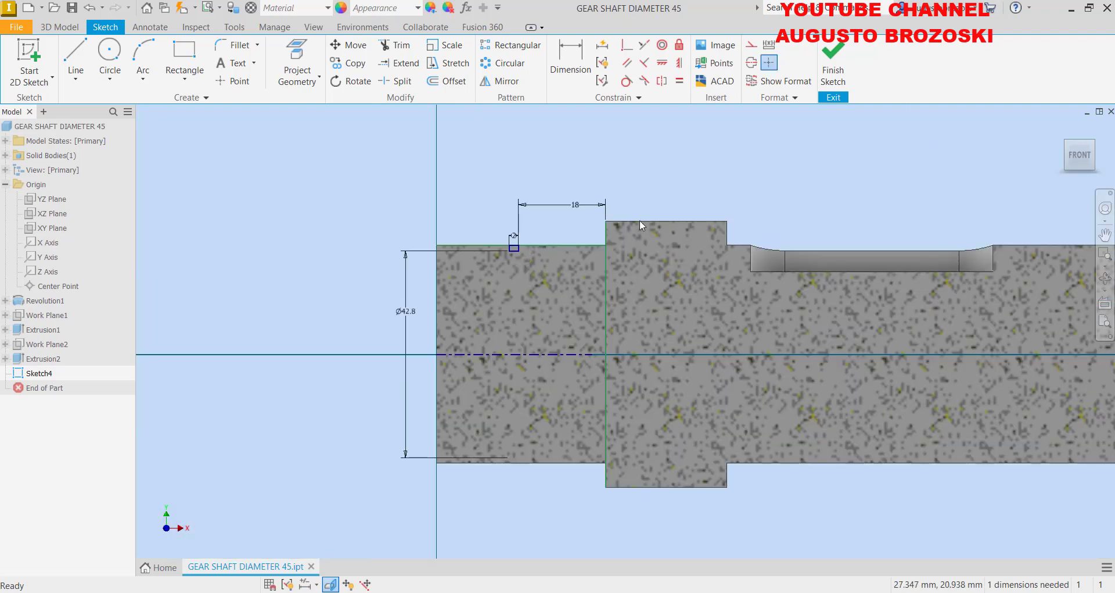
Step: Finish the sketch and revolve the groove profile around the axis as a cut
{"action": "left_click", "coordinate": [833, 64]}
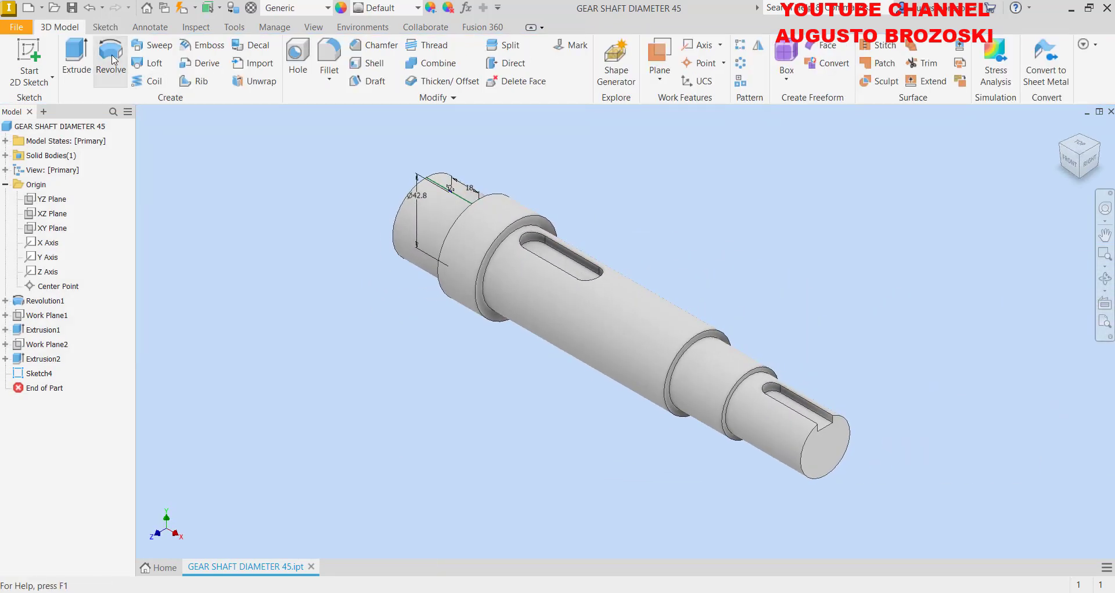
{"action": "left_click", "coordinate": [113, 60]}
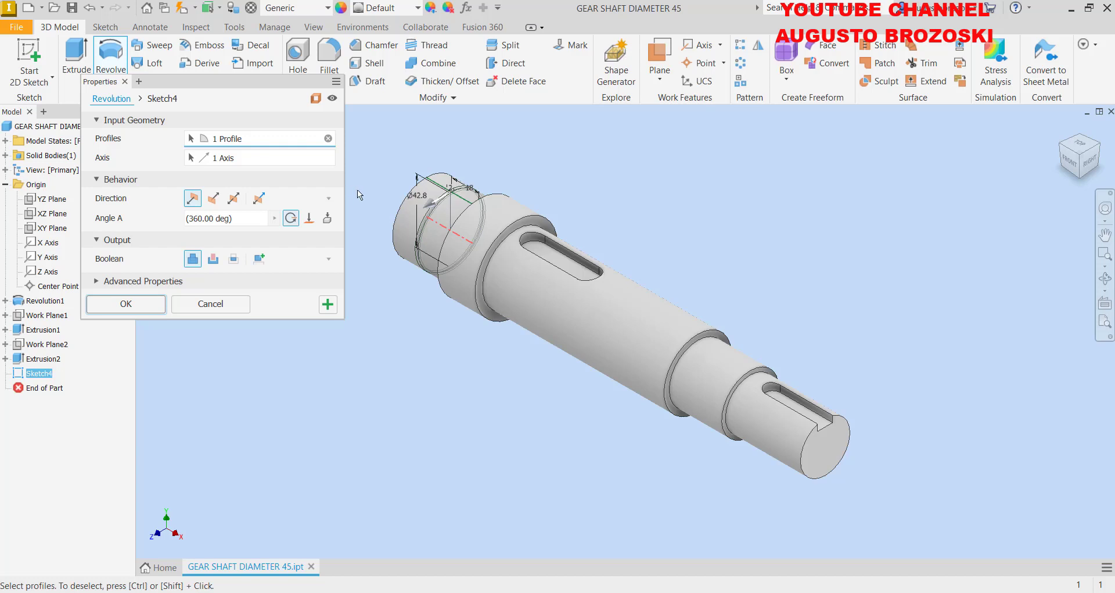
{"action": "scroll", "coordinate": [377, 192], "scroll_direction": "down", "scroll_amount": 2}
{"action": "scroll", "coordinate": [396, 193], "scroll_direction": "down", "scroll_amount": 2}
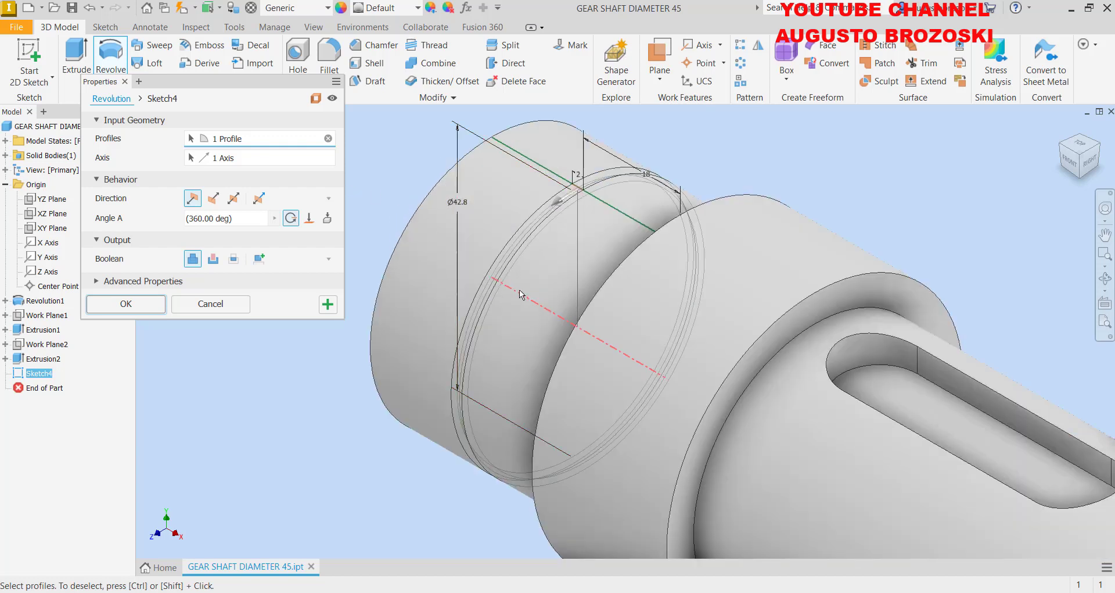
{"action": "left_click", "coordinate": [213, 258]}
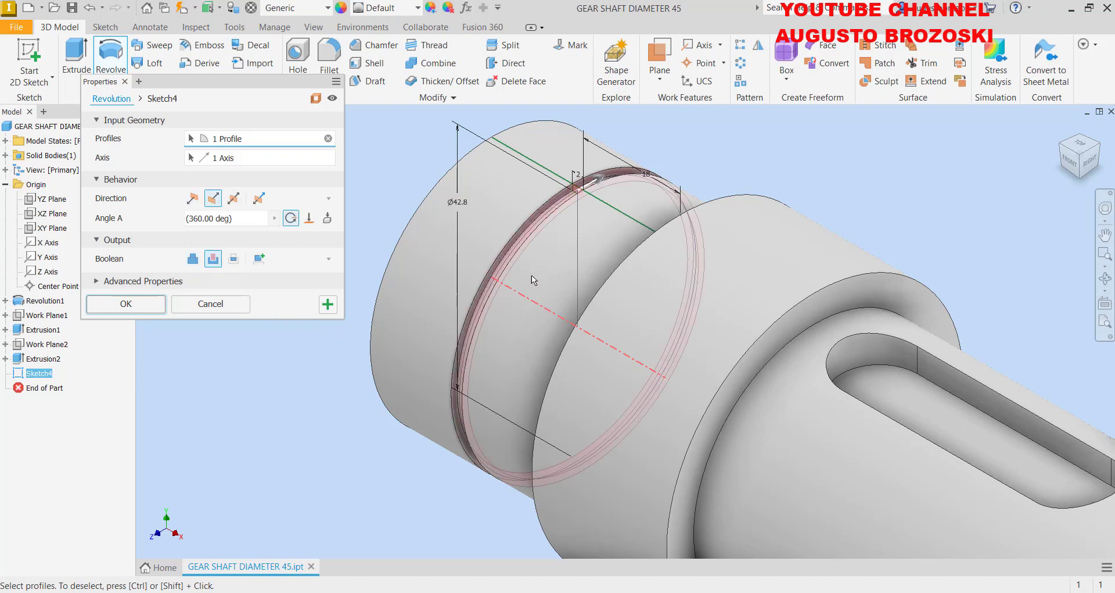
{"action": "left_click", "coordinate": [1073, 164]}
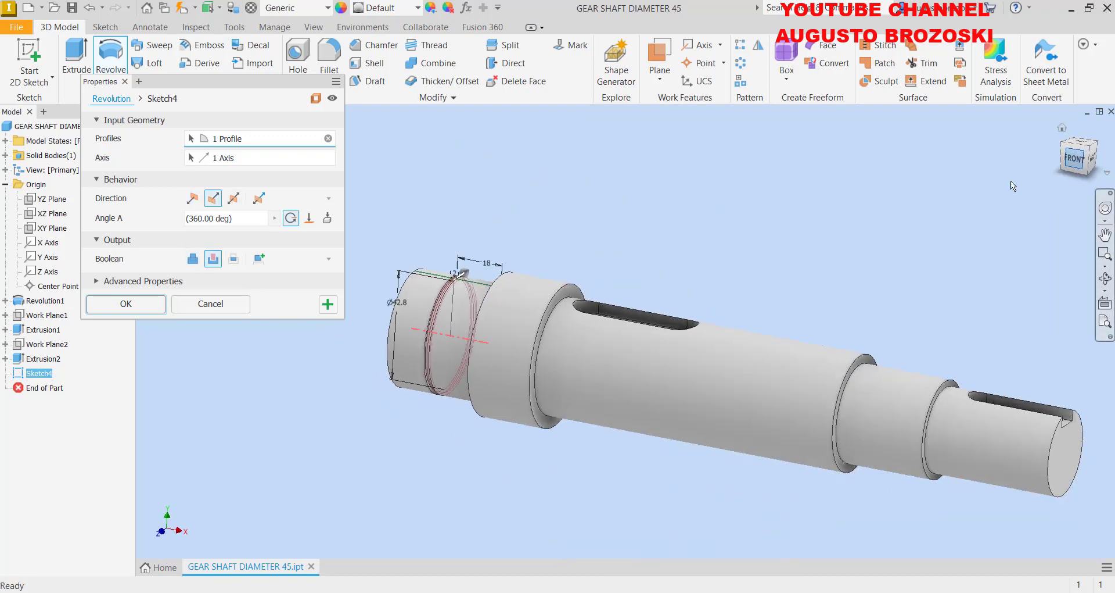
{"action": "scroll", "coordinate": [407, 308], "scroll_direction": "up", "scroll_amount": 5}
{"action": "scroll", "coordinate": [441, 309], "scroll_direction": "up", "scroll_amount": 3}
{"action": "scroll", "coordinate": [501, 294], "scroll_direction": "up", "scroll_amount": 3}
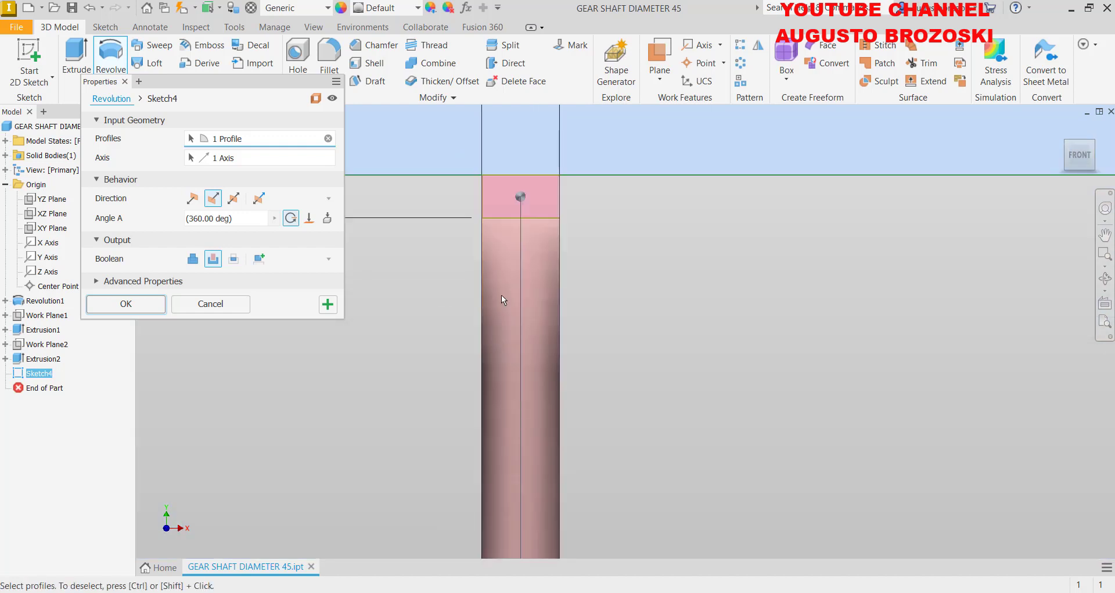
{"action": "scroll", "coordinate": [525, 279], "scroll_direction": "down", "scroll_amount": 6}
{"action": "scroll", "coordinate": [523, 337], "scroll_direction": "down", "scroll_amount": 4}
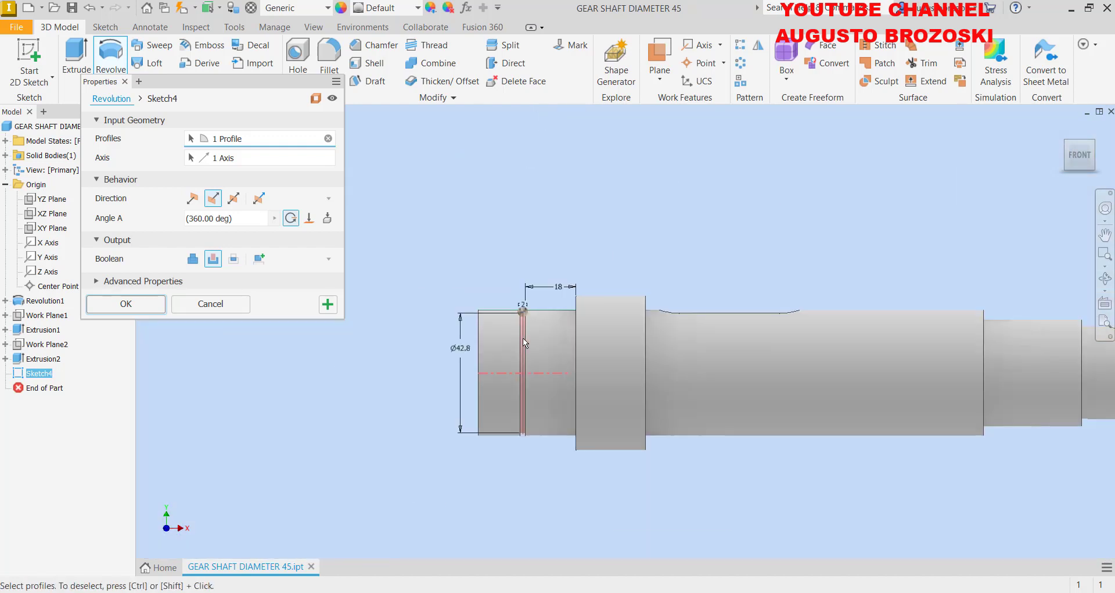
{"action": "scroll", "coordinate": [538, 388], "scroll_direction": "up", "scroll_amount": 3}
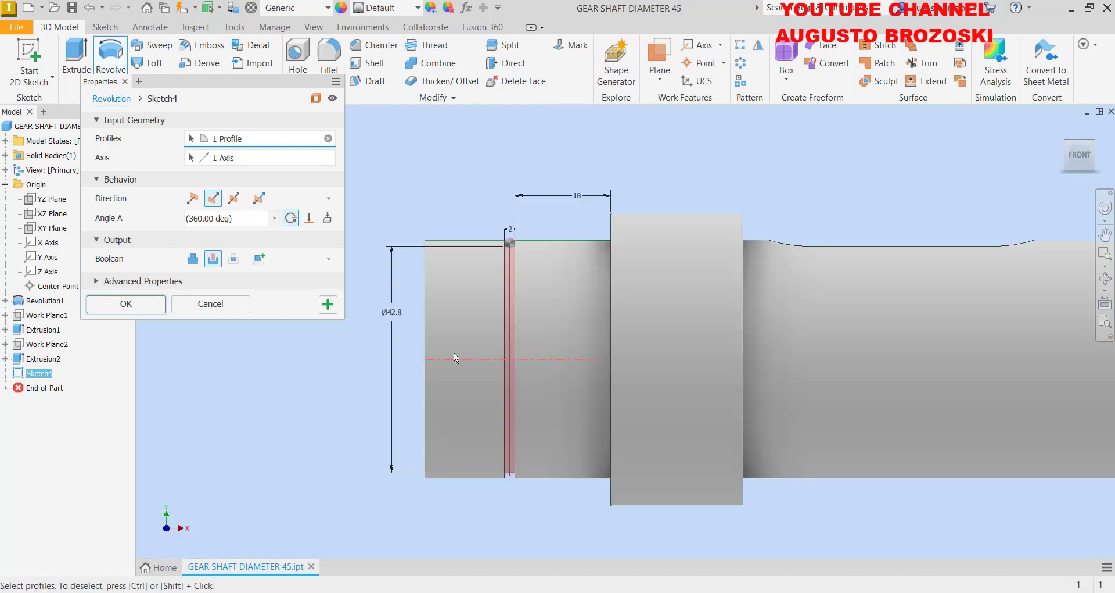
{"action": "left_click", "coordinate": [126, 304]}
Step: Save the part in the home view, then switch to the drawing PDF and lock-washer search
{"action": "scroll", "coordinate": [521, 256], "scroll_direction": "up", "scroll_amount": 3}
{"action": "scroll", "coordinate": [519, 254], "scroll_direction": "up", "scroll_amount": 3}
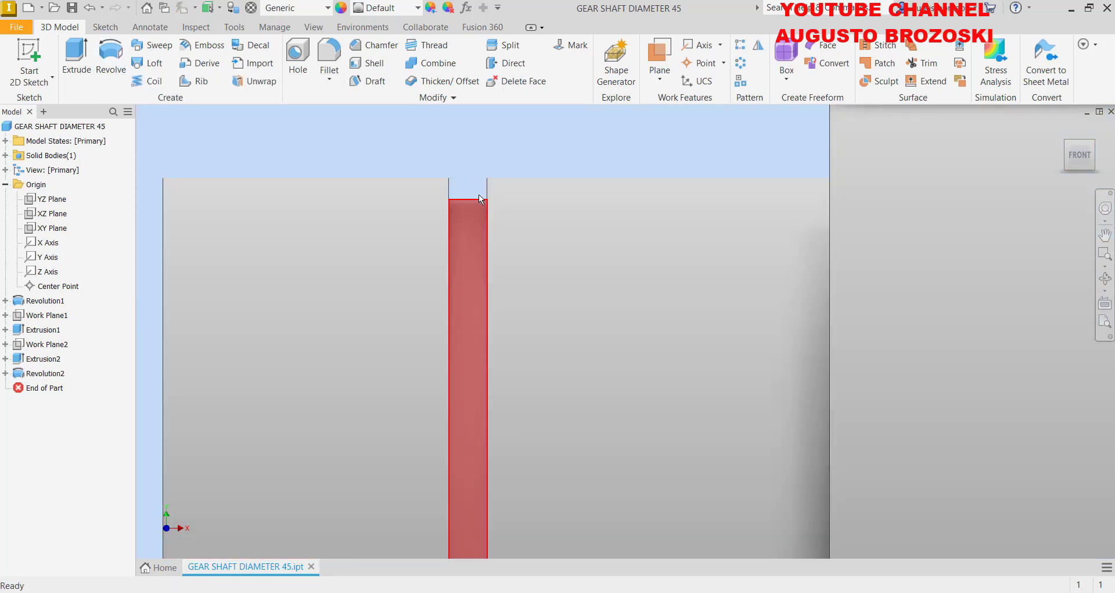
{"action": "left_click", "coordinate": [1062, 128]}
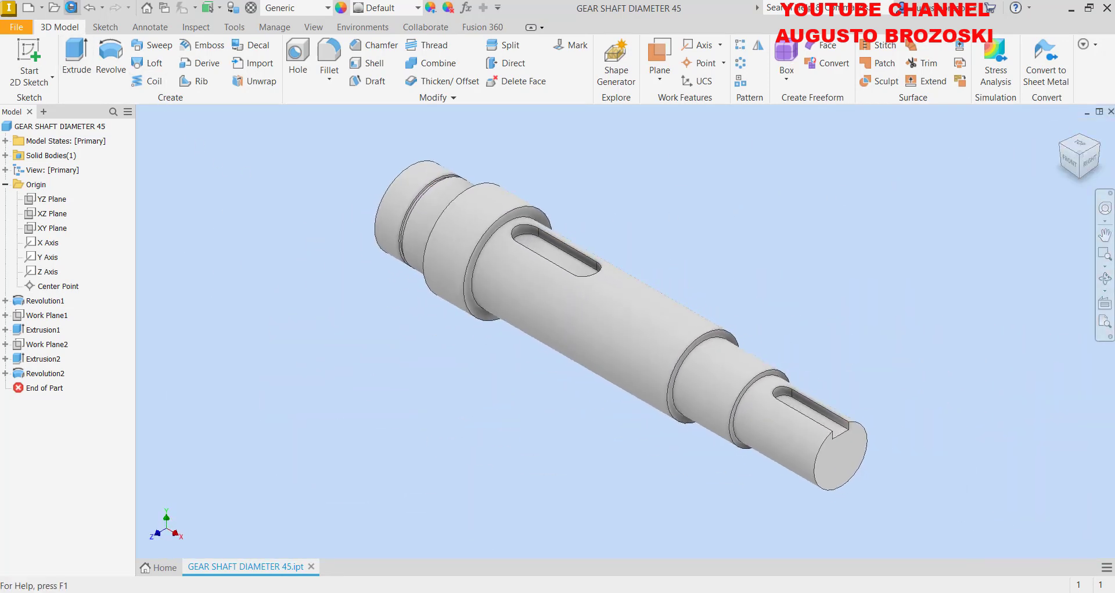
{"action": "left_click", "coordinate": [71, 8]}
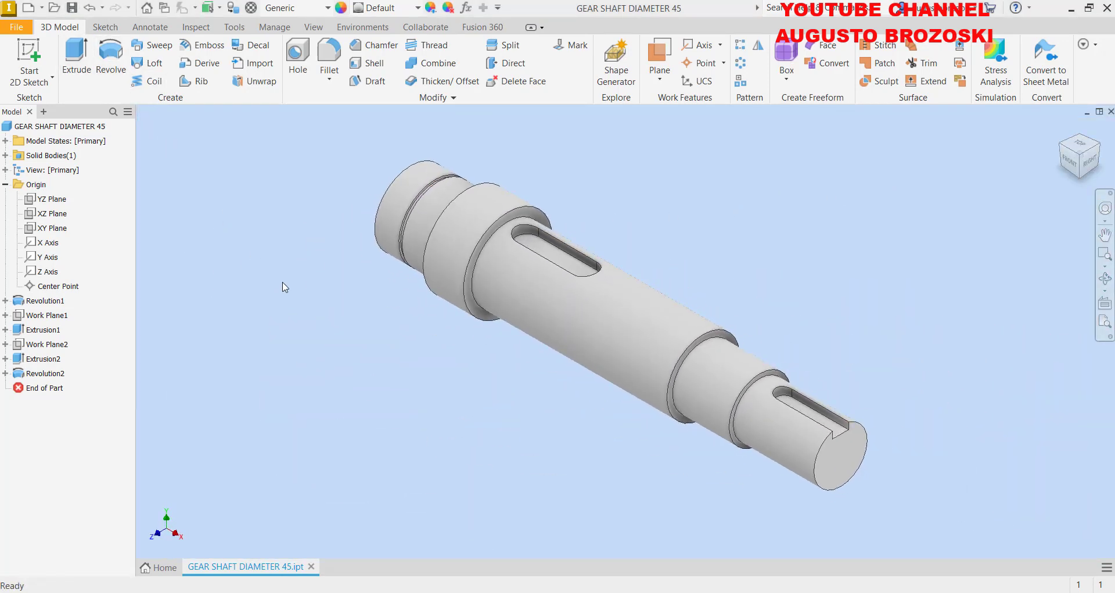
{"action": "key", "text": "alt+Tab"}
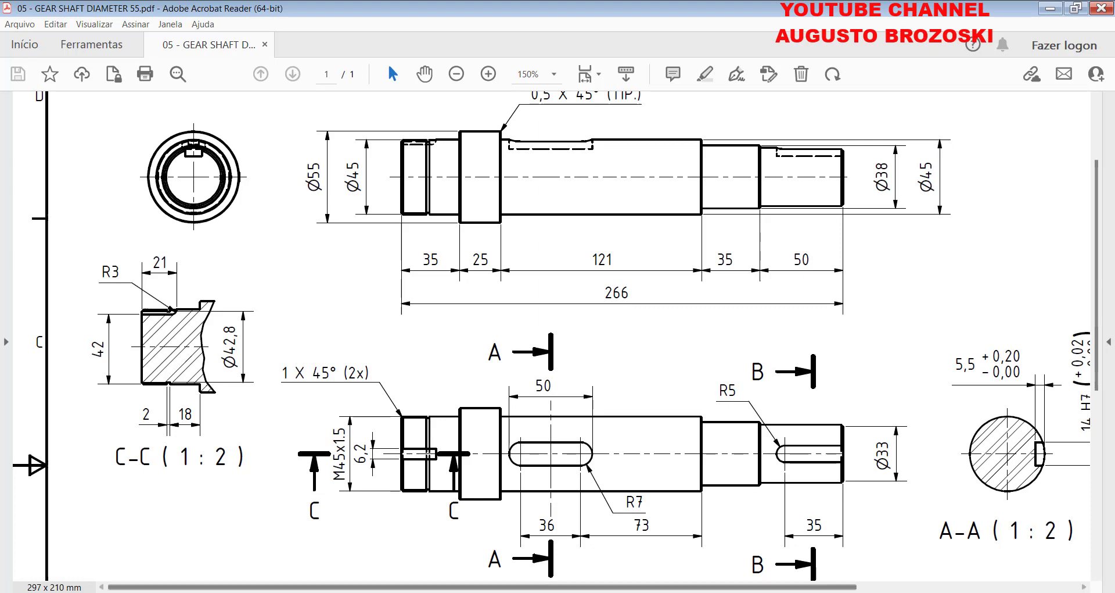
{"action": "key", "text": "alt+Tab"}
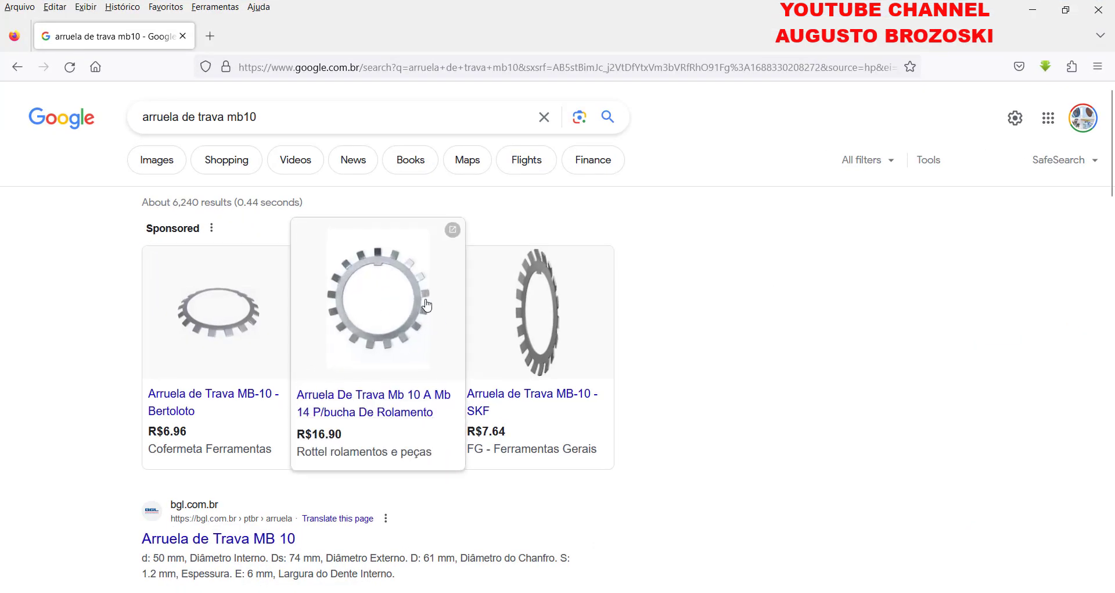
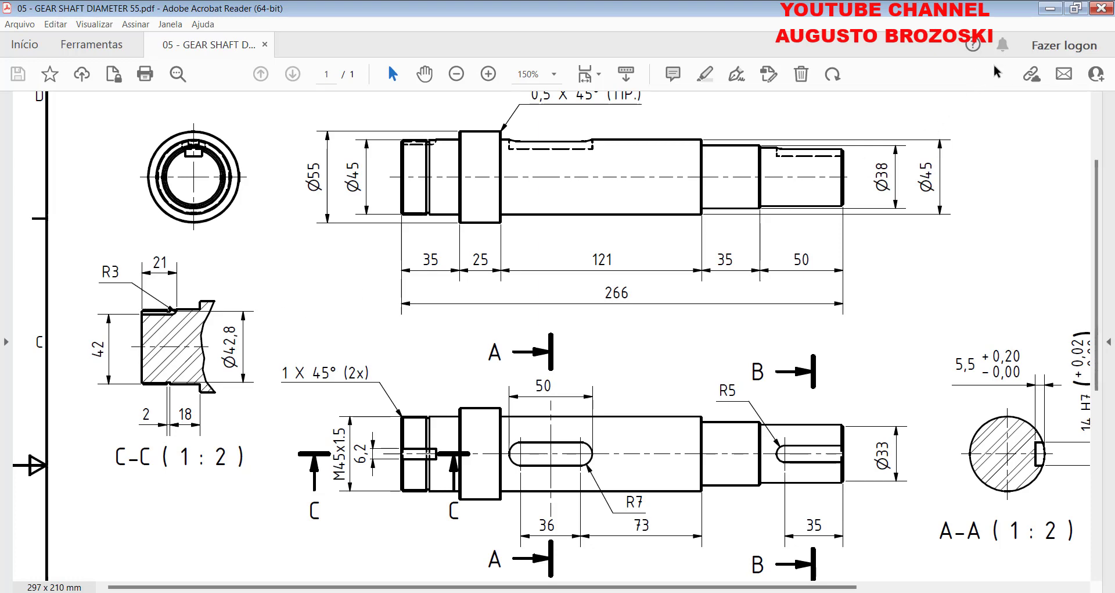
Step: Minimize the shaft drawing in Acrobat Reader to bring back the Inventor gear shaft model
{"action": "left_click", "coordinate": [1046, 11]}
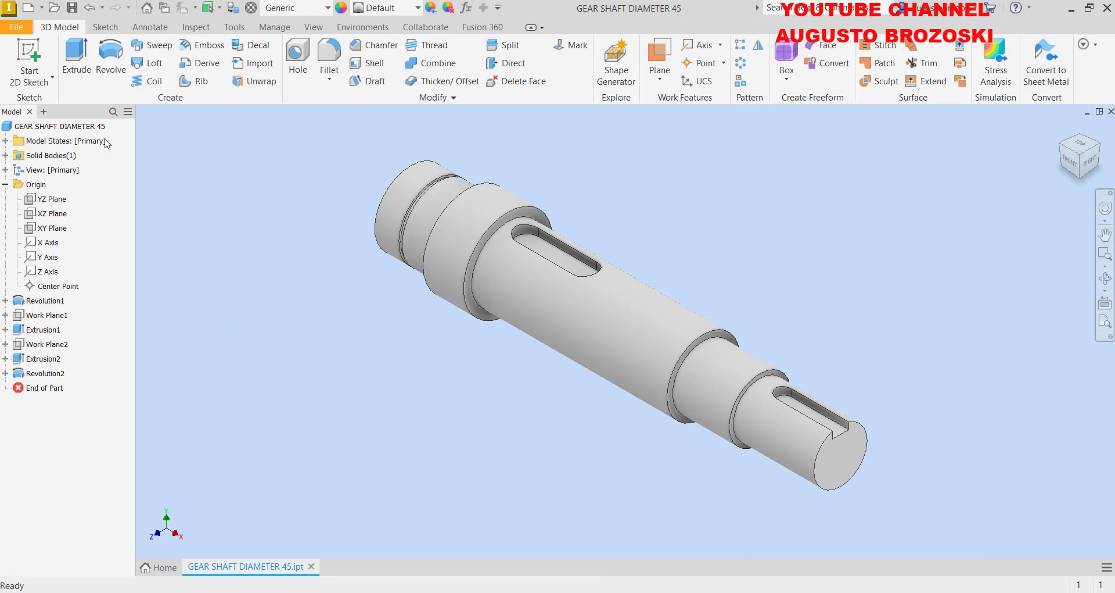
Step: Start Sketch5 on the XY Plane and slice the graphics to expose the shaft's cross-section
{"action": "left_click", "coordinate": [28, 56]}
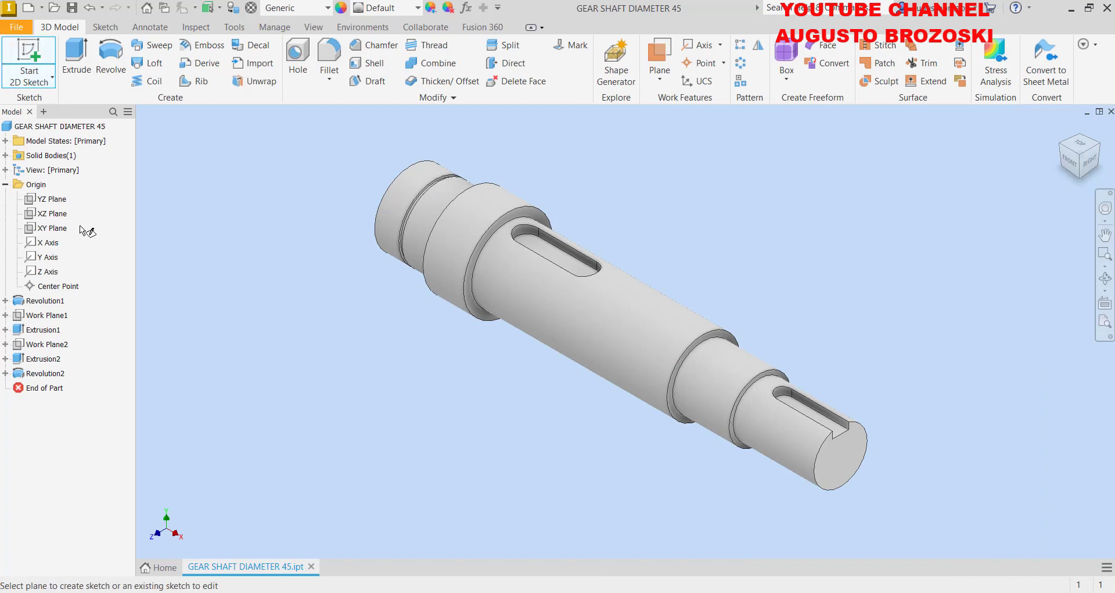
{"action": "left_click", "coordinate": [60, 231]}
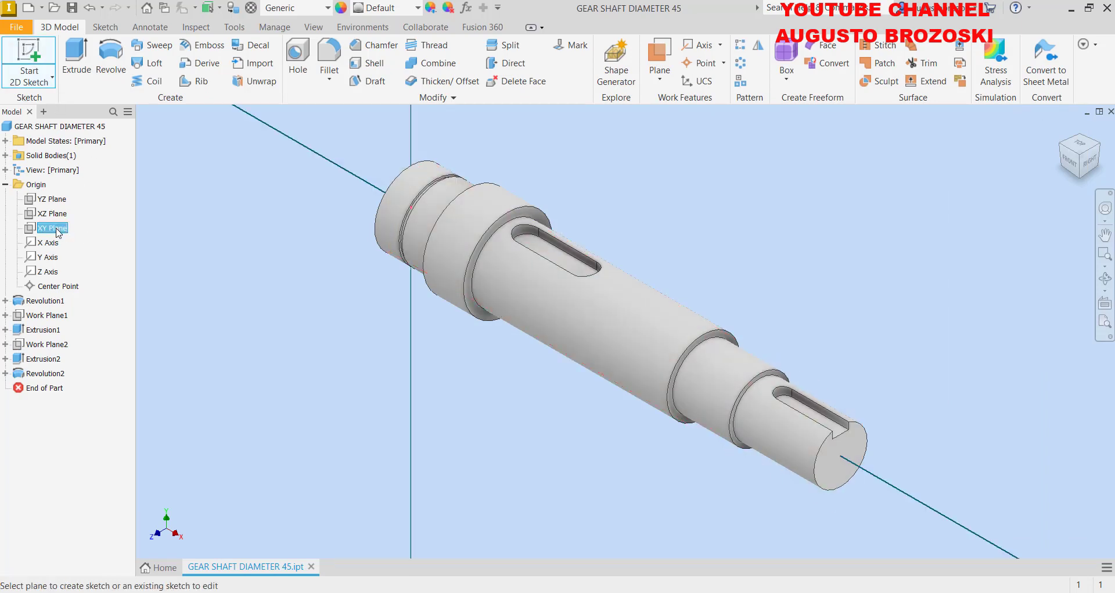
{"action": "right_click", "coordinate": [505, 280]}
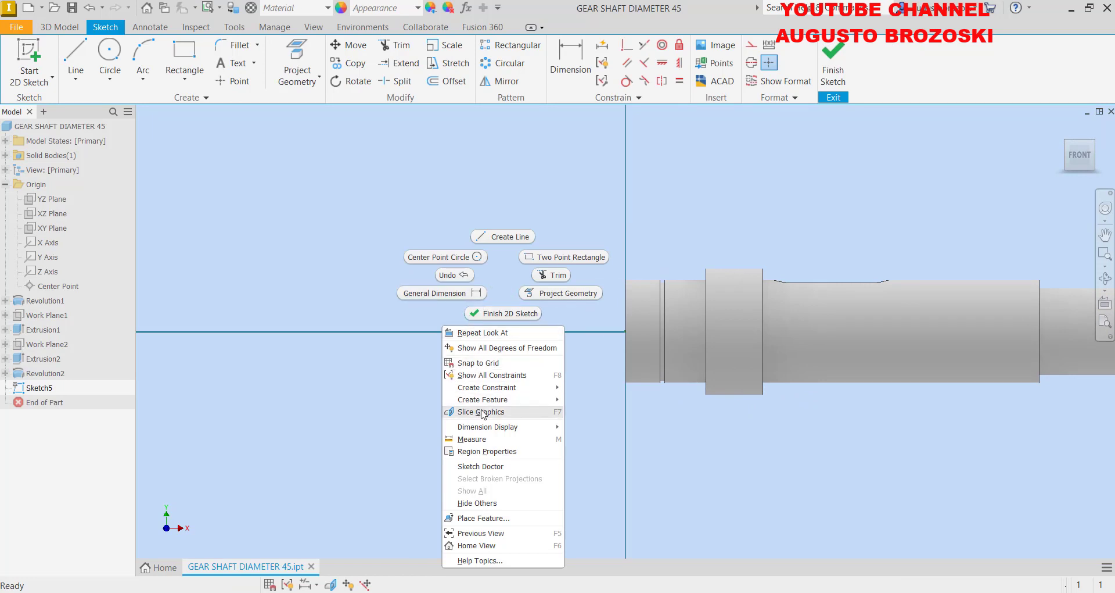
{"action": "left_click", "coordinate": [553, 415]}
{"action": "scroll", "coordinate": [722, 281], "scroll_direction": "up", "scroll_amount": 5}
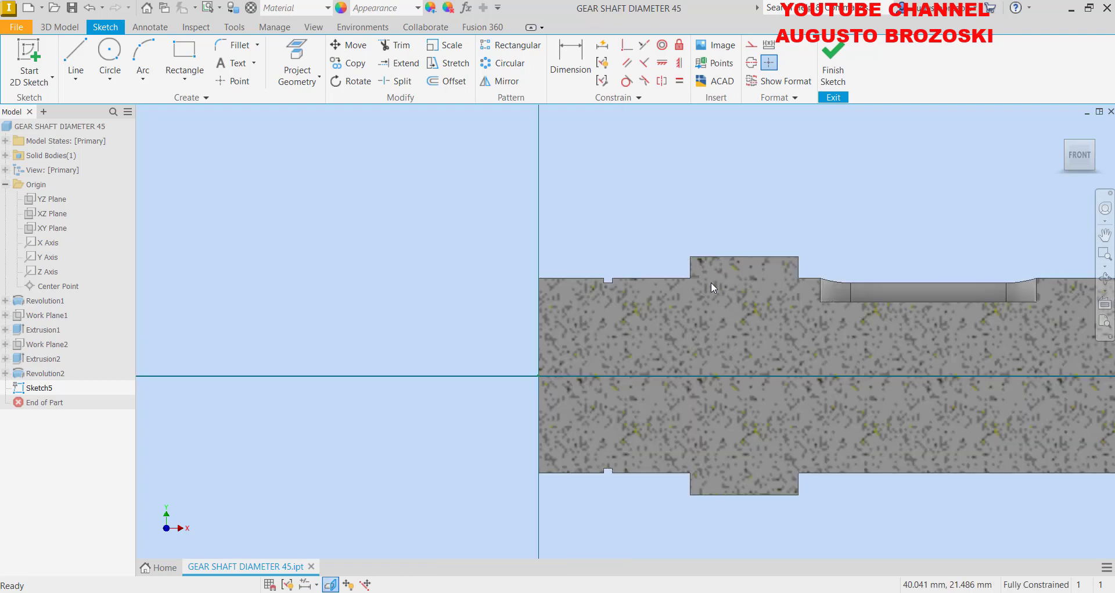
{"action": "scroll", "coordinate": [523, 248], "scroll_direction": "up", "scroll_amount": 3}
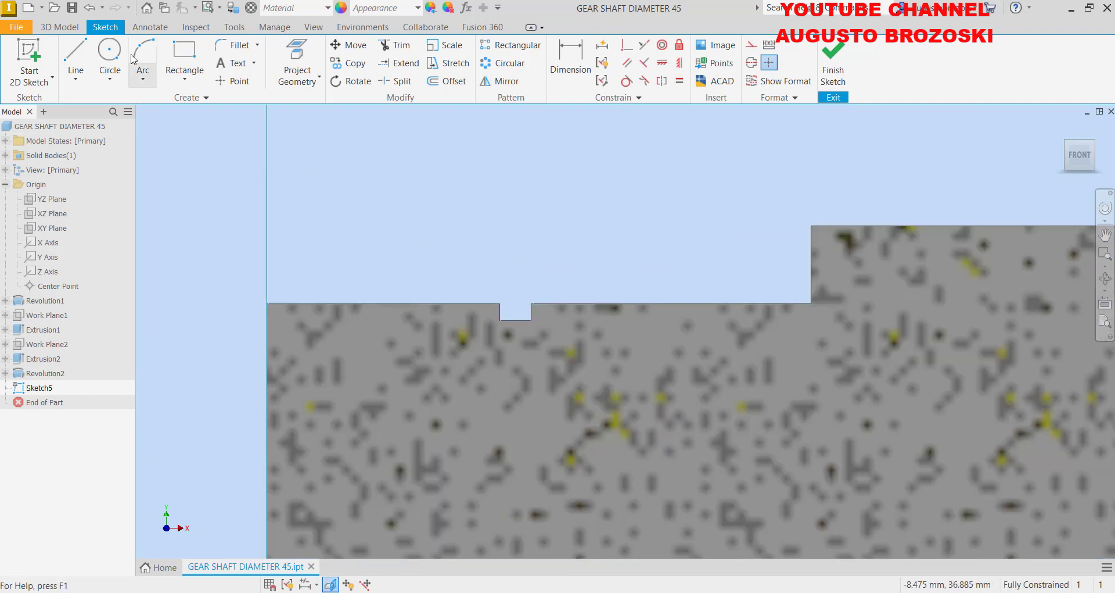
Step: Draw a 6 mm diameter circle centred on the shaft's top edge near its left end
{"action": "left_click", "coordinate": [110, 54]}
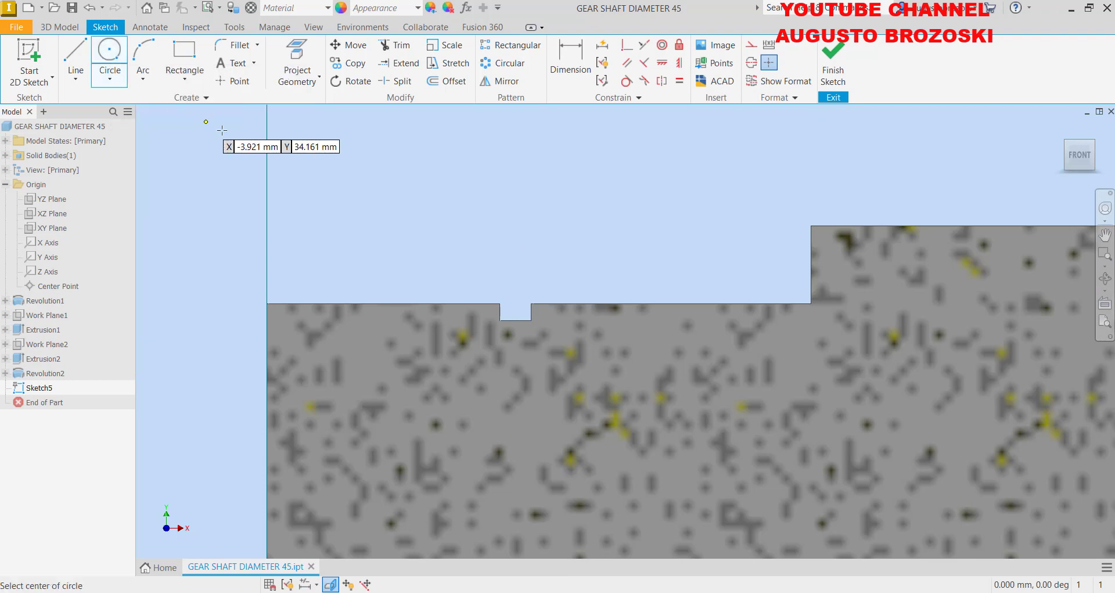
{"action": "left_click", "coordinate": [566, 303]}
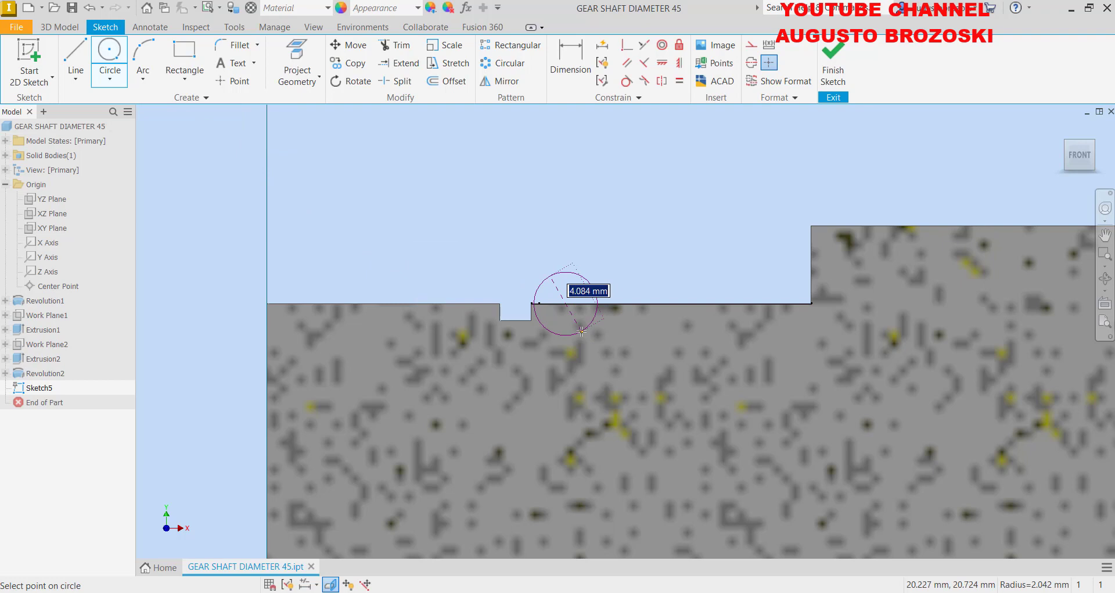
{"action": "type", "text": "6"}
{"action": "key", "text": "Return"}
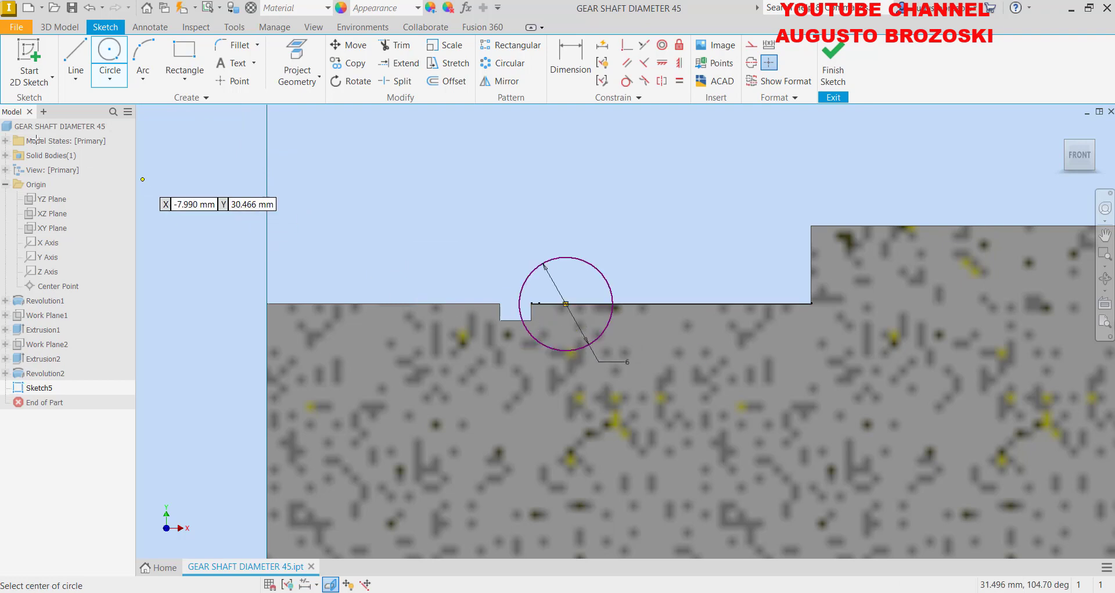
Step: Draw lines from the circle's bottom to the left face, up, and along the top edge
{"action": "left_click", "coordinate": [75, 61]}
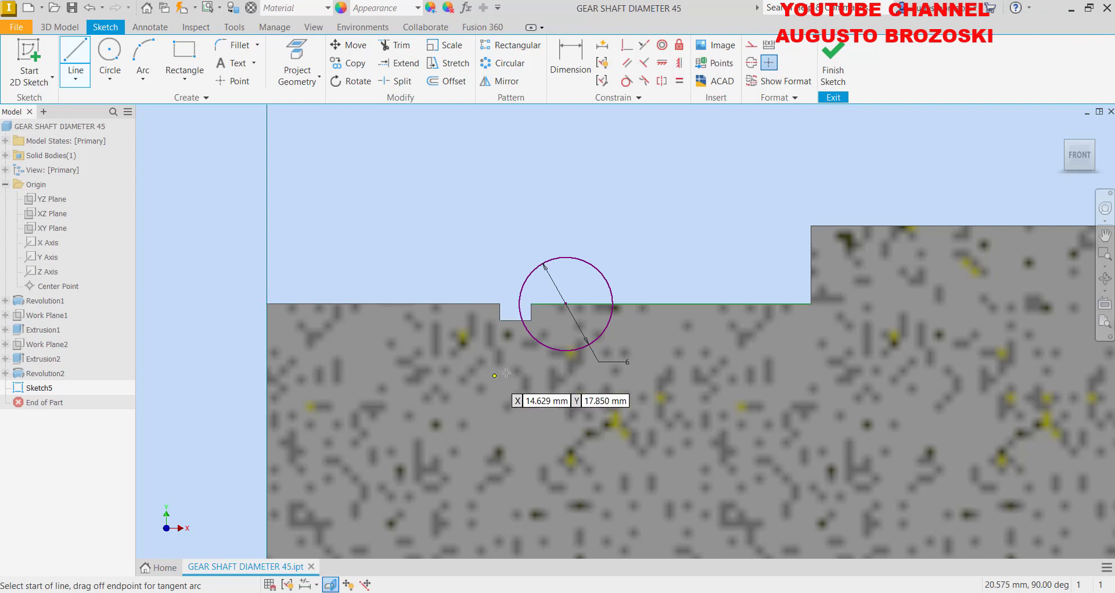
{"action": "left_click", "coordinate": [566, 351]}
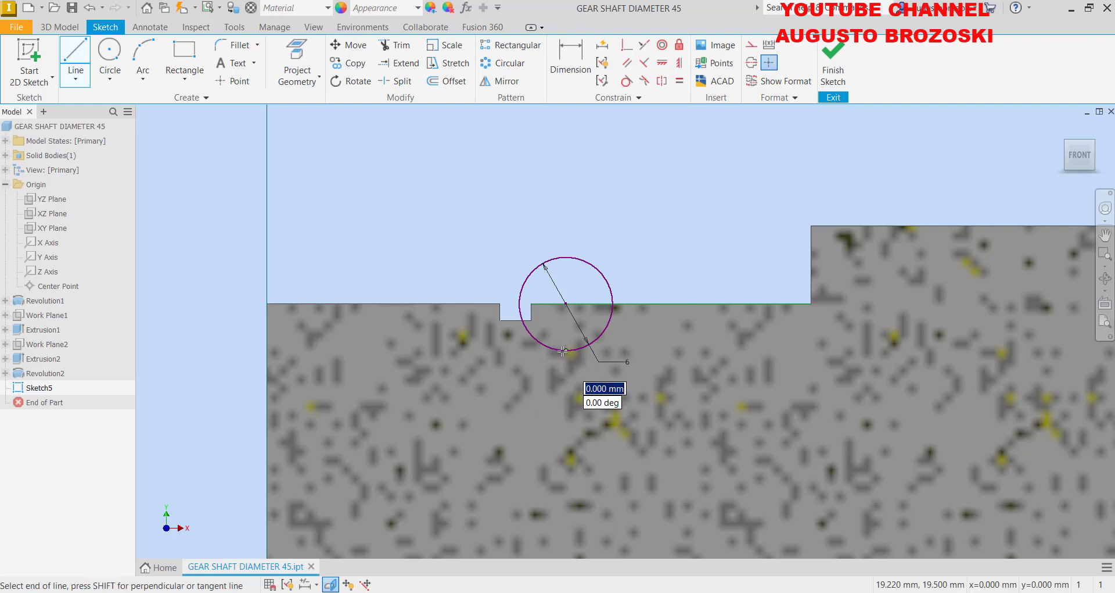
{"action": "double_click", "coordinate": [267, 350]}
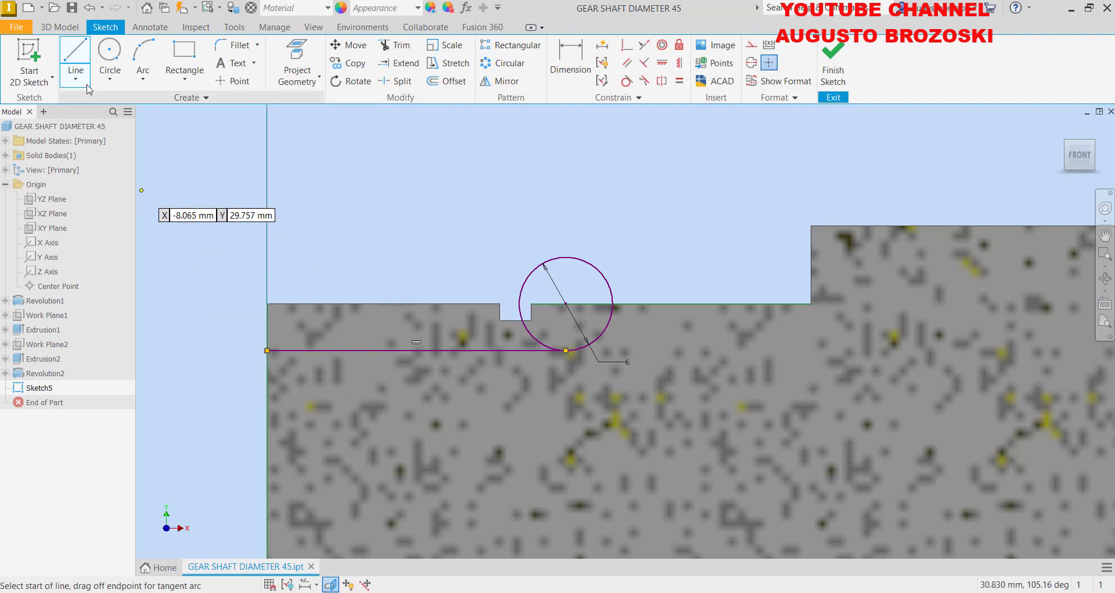
{"action": "left_click", "coordinate": [267, 350]}
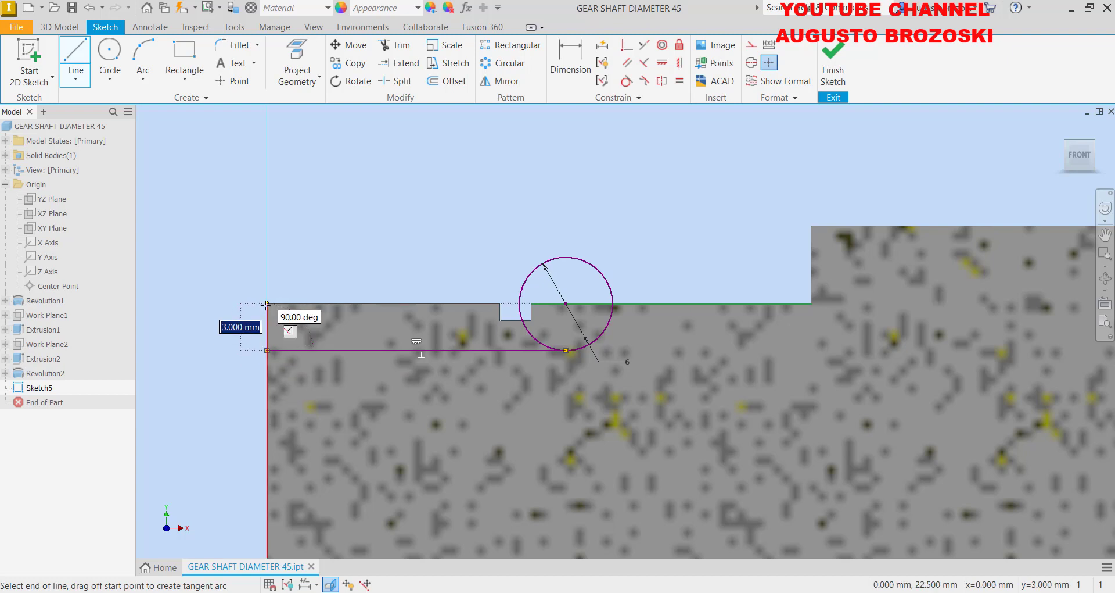
{"action": "left_click", "coordinate": [267, 303]}
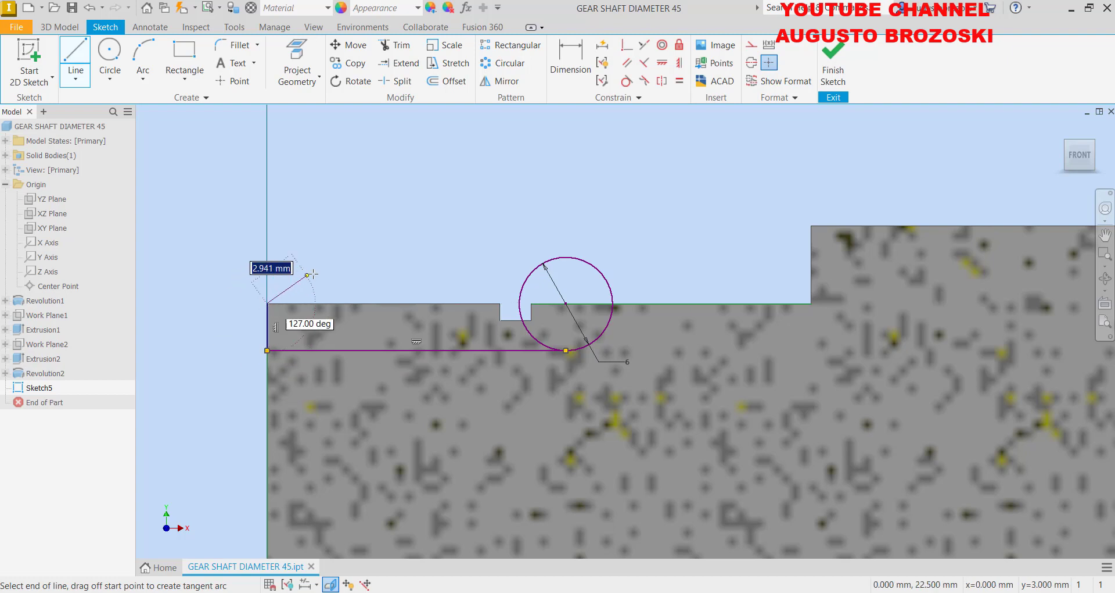
{"action": "double_click", "coordinate": [613, 303]}
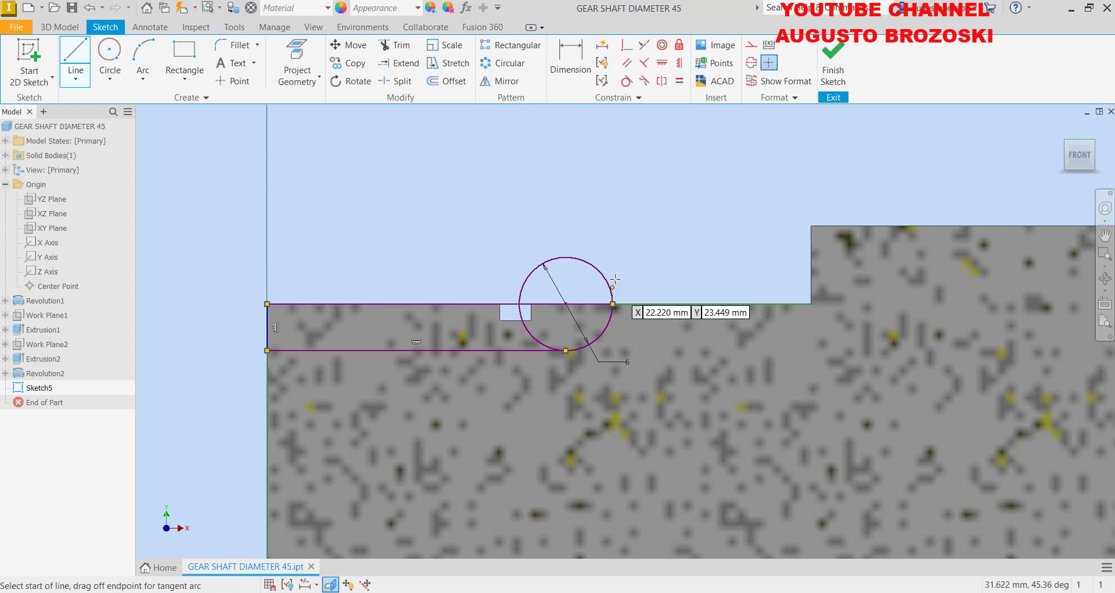
Step: Trim away the inner part of the 6 mm circle to close the keyway profile
{"action": "left_click", "coordinate": [405, 48]}
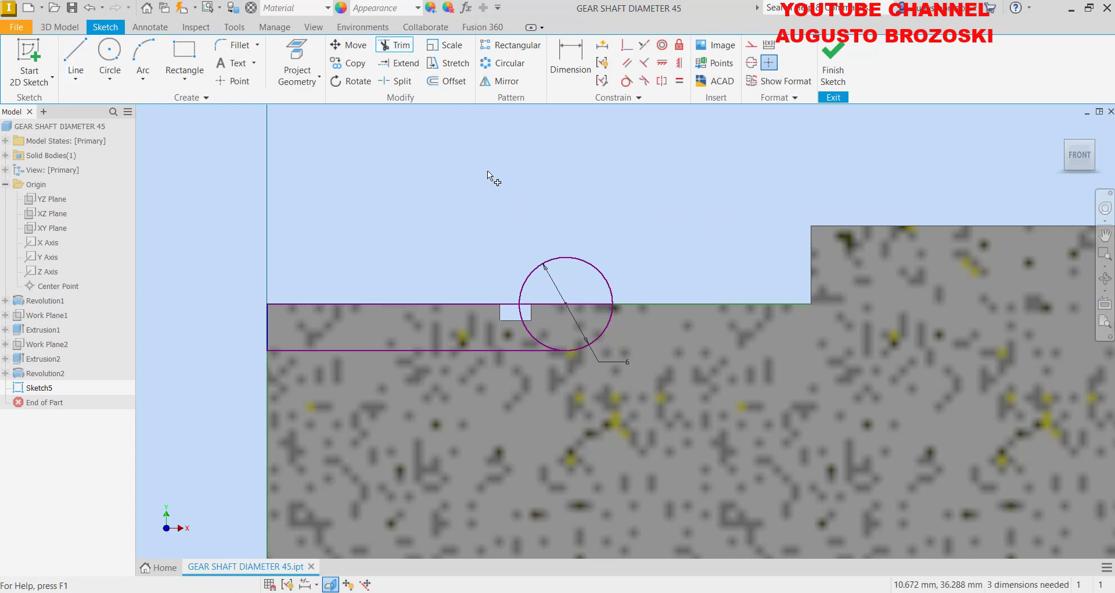
{"action": "left_click", "coordinate": [522, 323]}
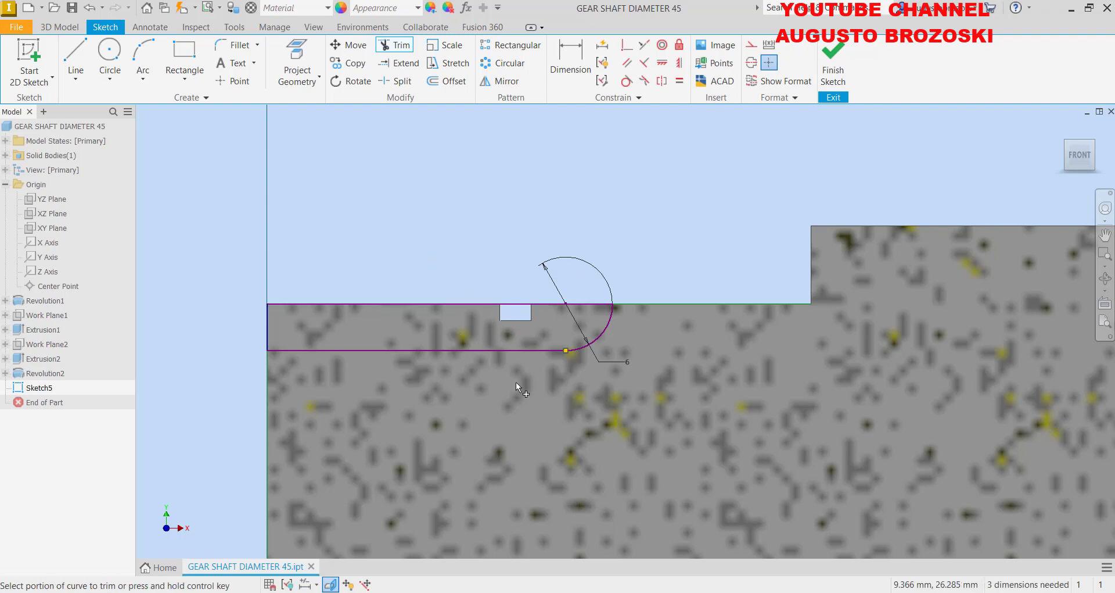
{"action": "key", "text": "d"}
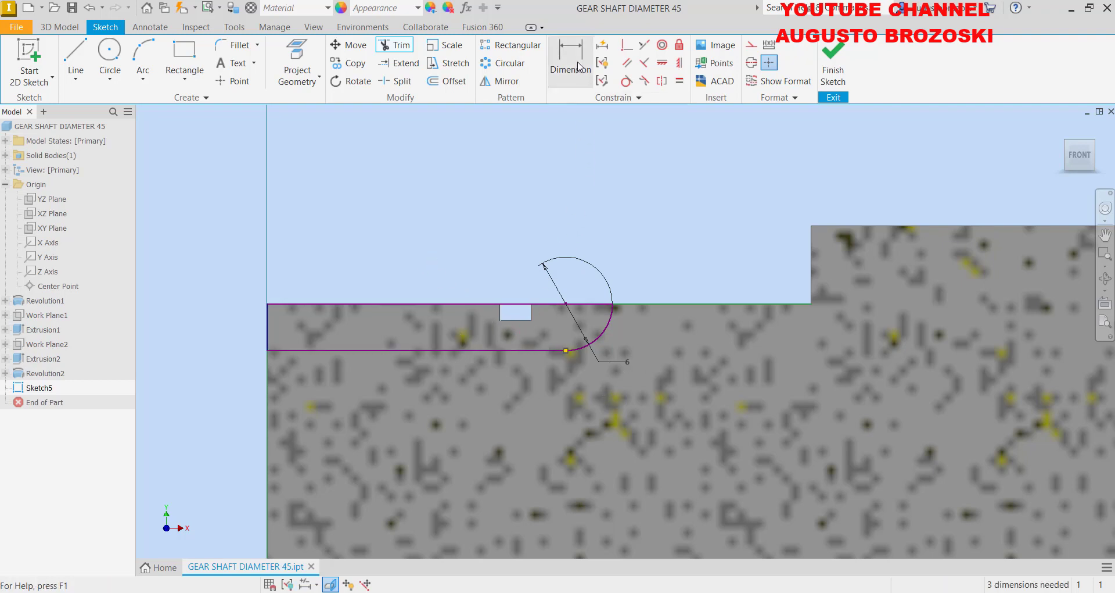
Step: Dimension the profile's length from the left face to the arc end as 21 mm
{"action": "left_click", "coordinate": [266, 311]}
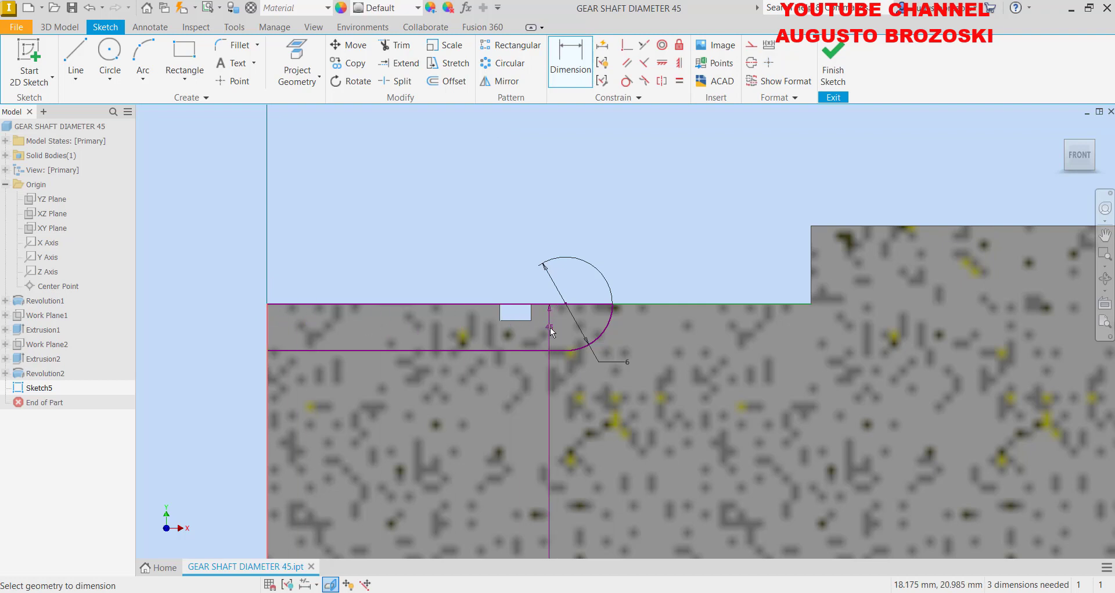
{"action": "left_click", "coordinate": [612, 304]}
{"action": "left_click", "coordinate": [474, 204]}
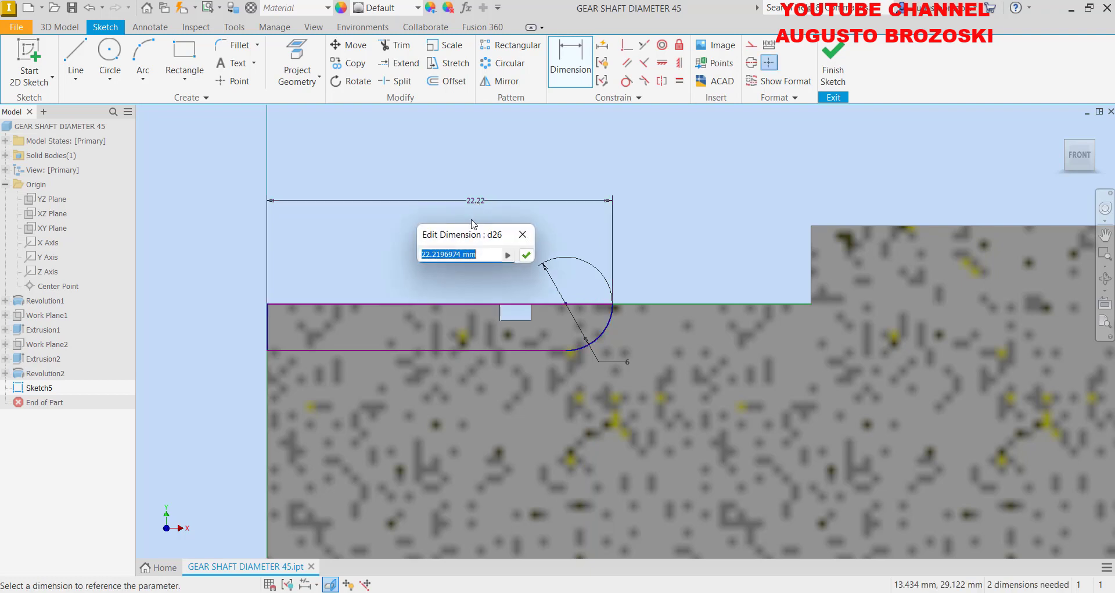
{"action": "type", "text": "21"}
{"action": "key", "text": "Return"}
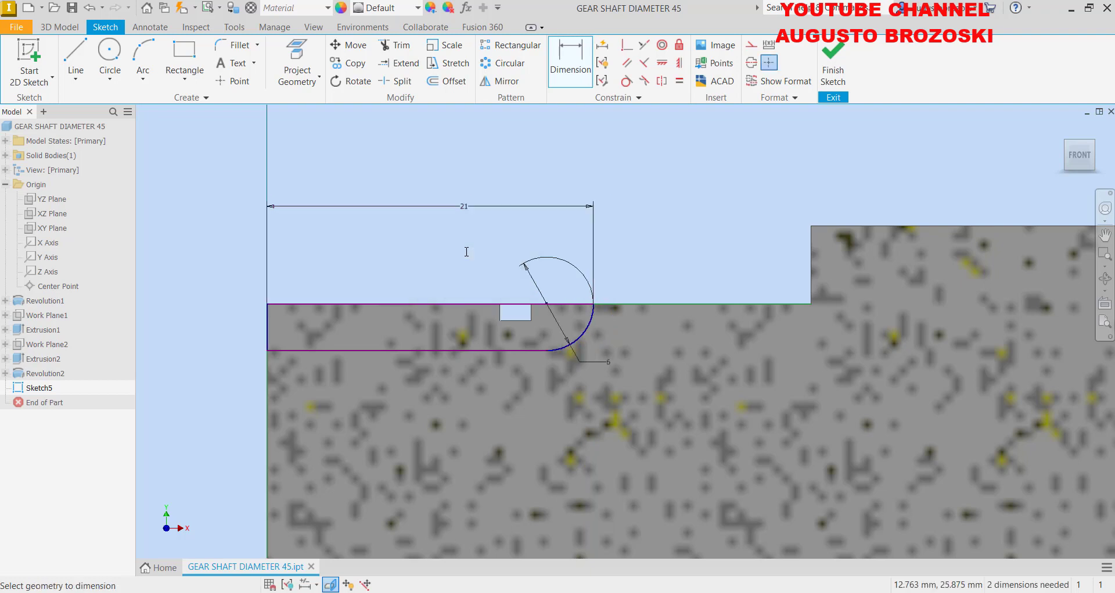
{"action": "key", "text": "Escape"}
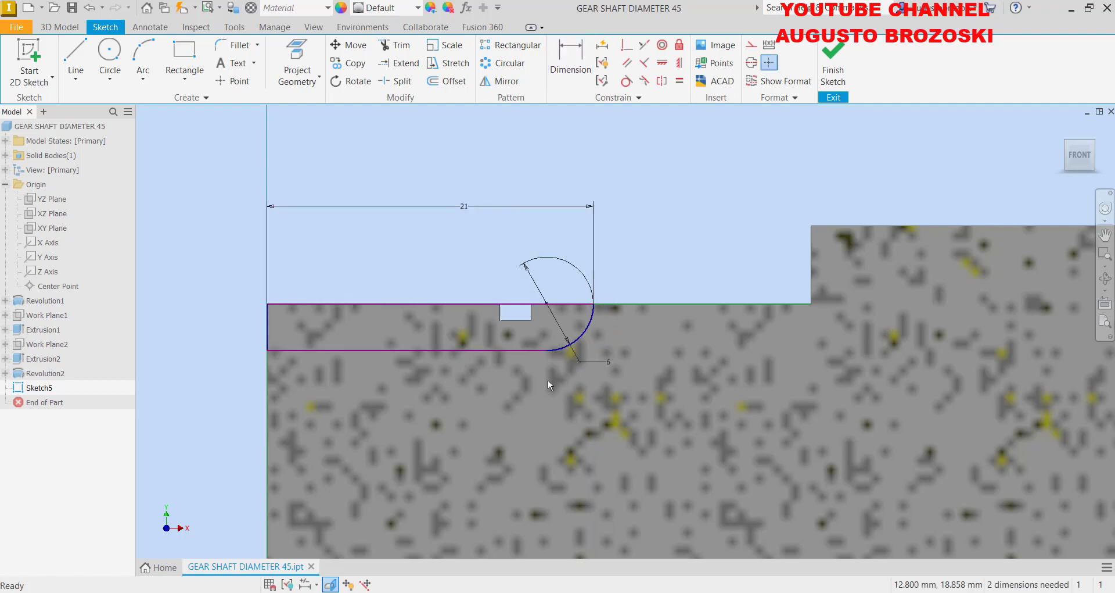
Step: Make the profile's bottom line tangent to the end arc and finish the sketch
{"action": "mouse_move", "coordinate": [467, 351]}
{"action": "left_mouse_down"}
{"action": "mouse_move", "coordinate": [465, 388]}
{"action": "mouse_move", "coordinate": [461, 379]}
{"action": "left_mouse_up"}
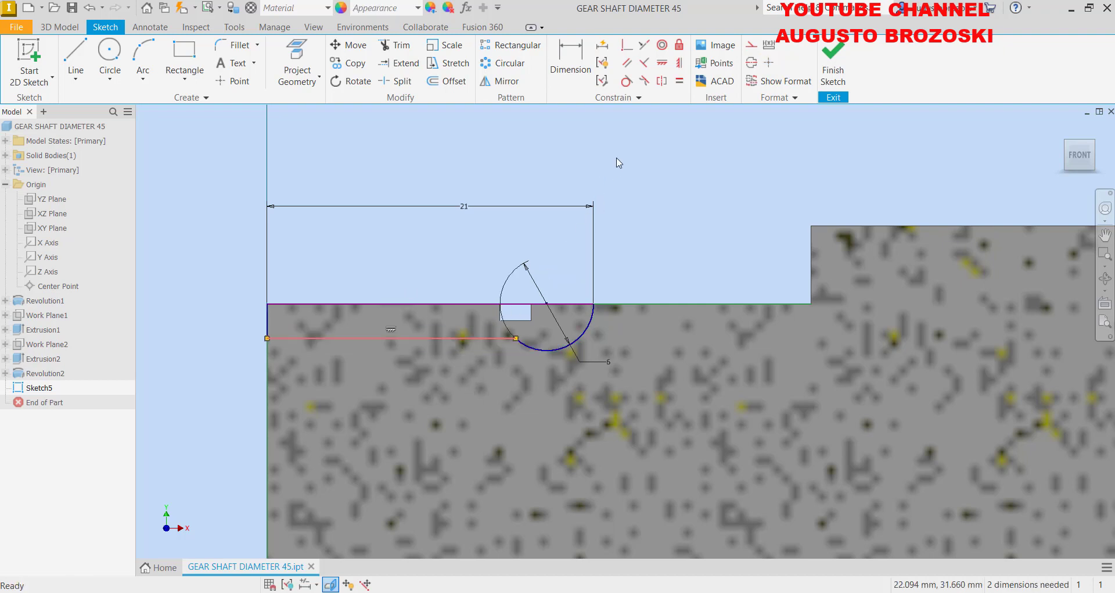
{"action": "left_click", "coordinate": [626, 81]}
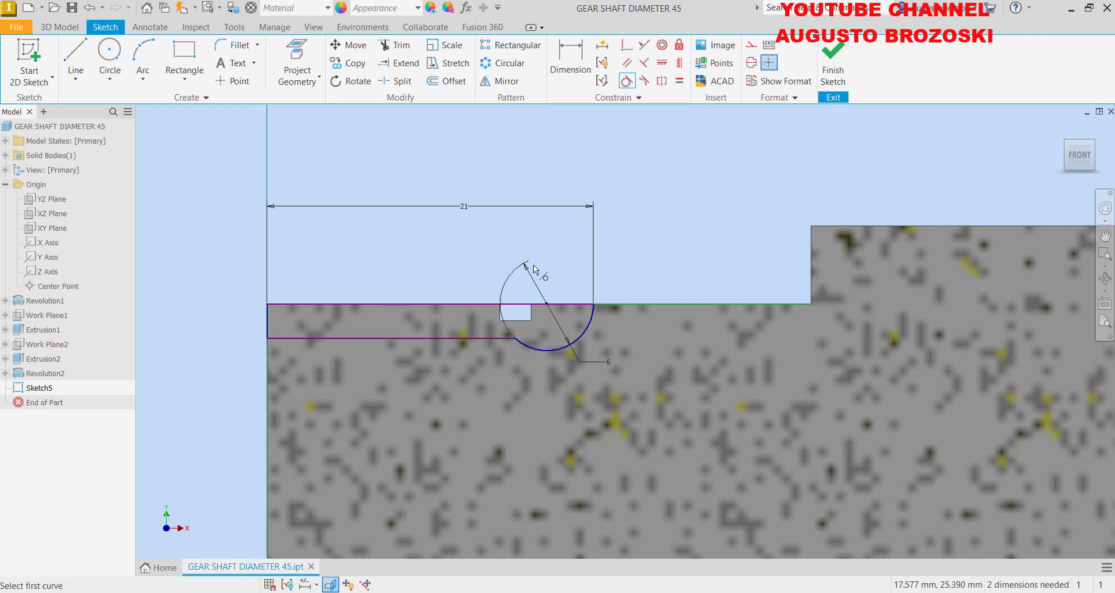
{"action": "left_click", "coordinate": [489, 337]}
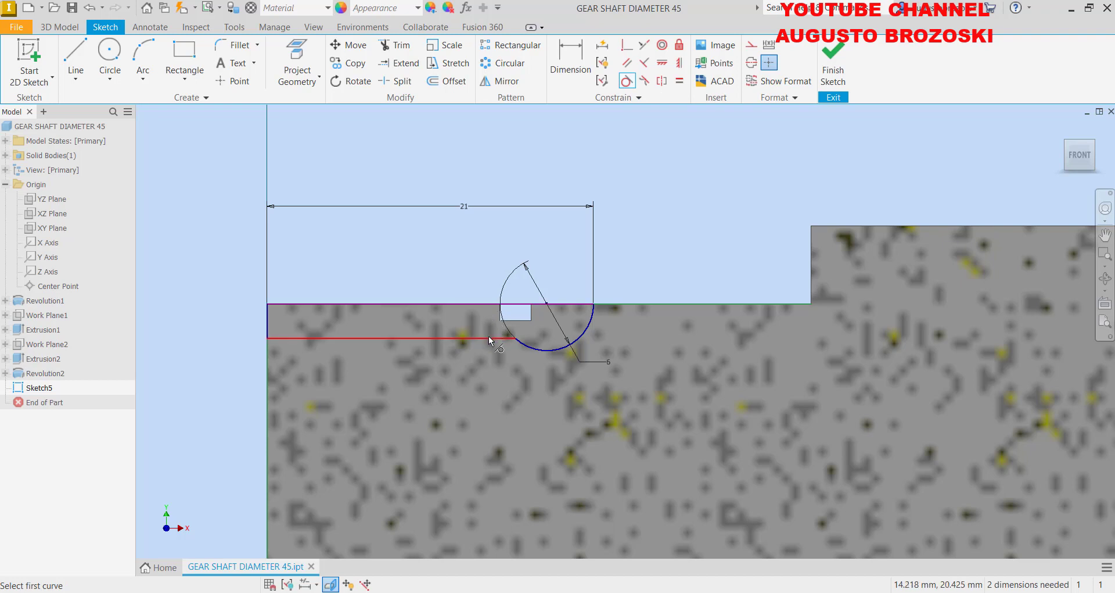
{"action": "left_click", "coordinate": [551, 350]}
{"action": "key", "text": "Escape"}
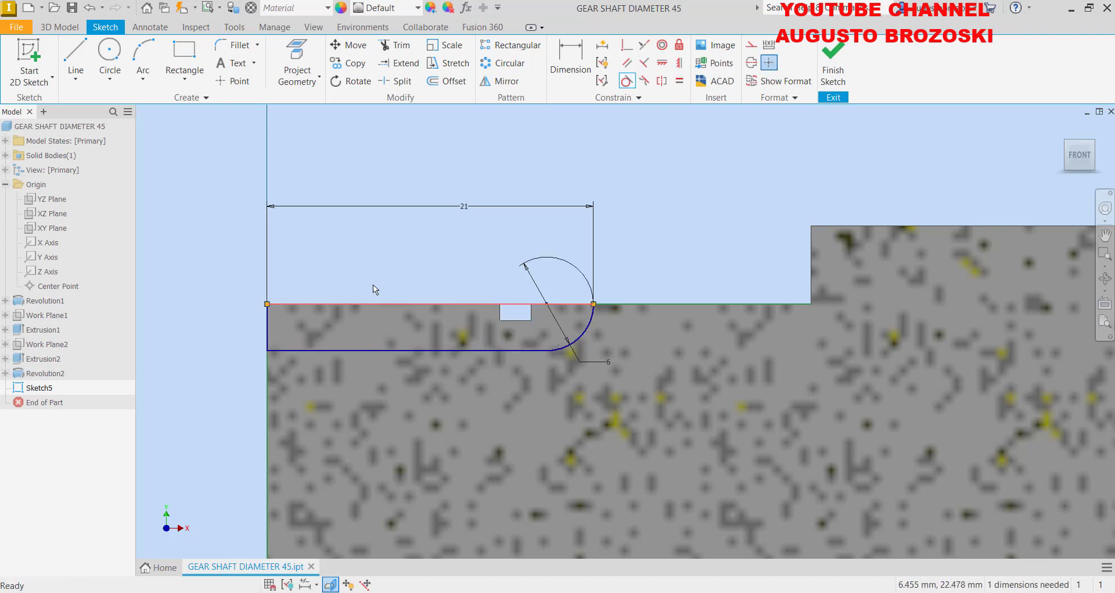
{"action": "left_click_drag", "start_coordinate": [375, 303], "coordinate": [280, 327]}
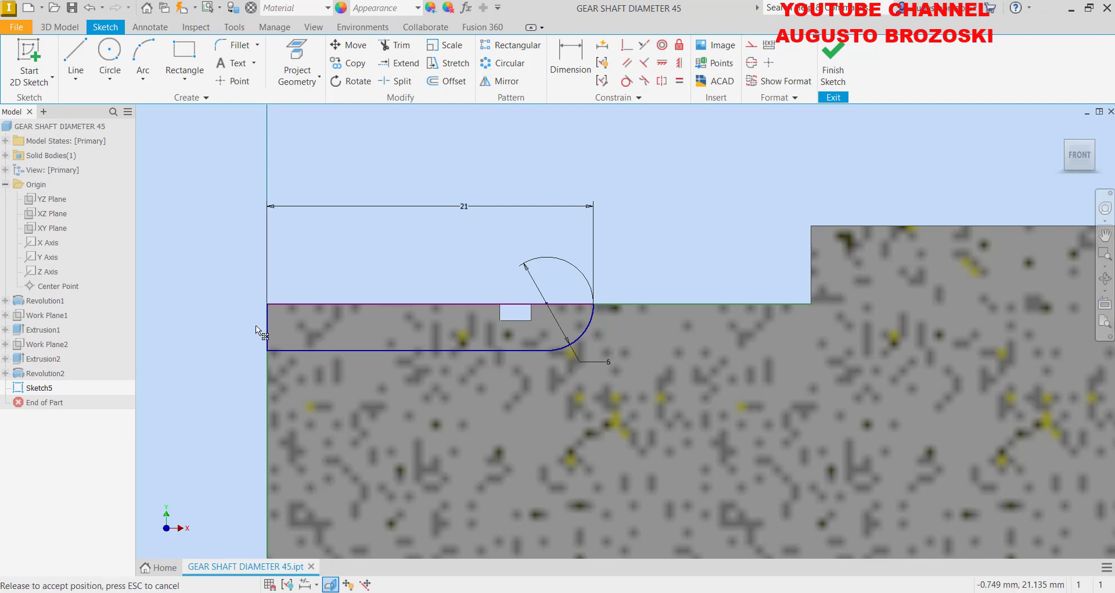
{"action": "left_click", "coordinate": [316, 350]}
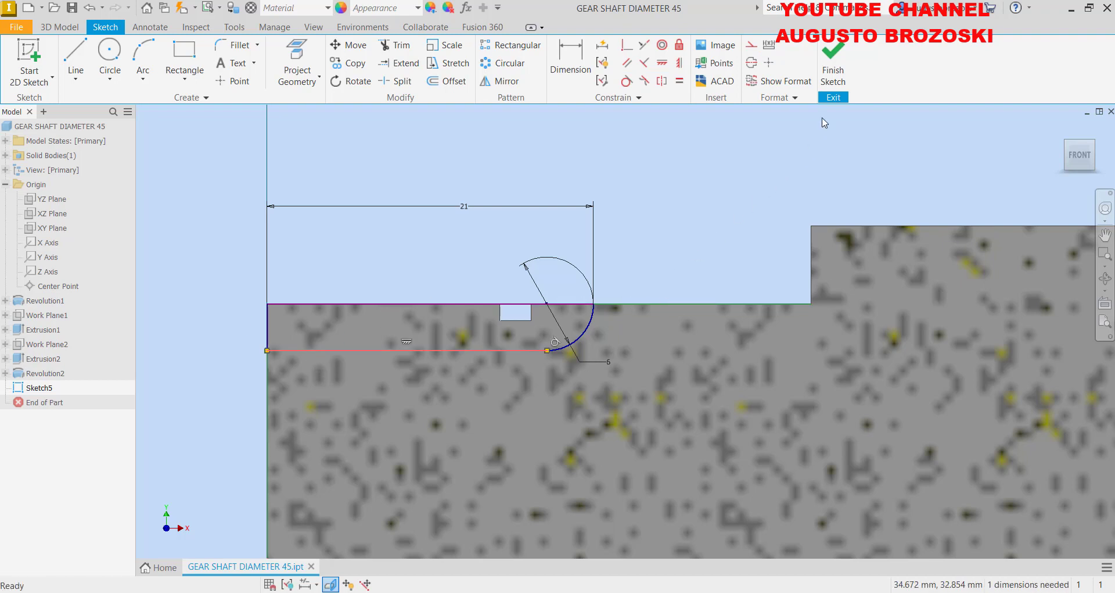
{"action": "left_click", "coordinate": [834, 76]}
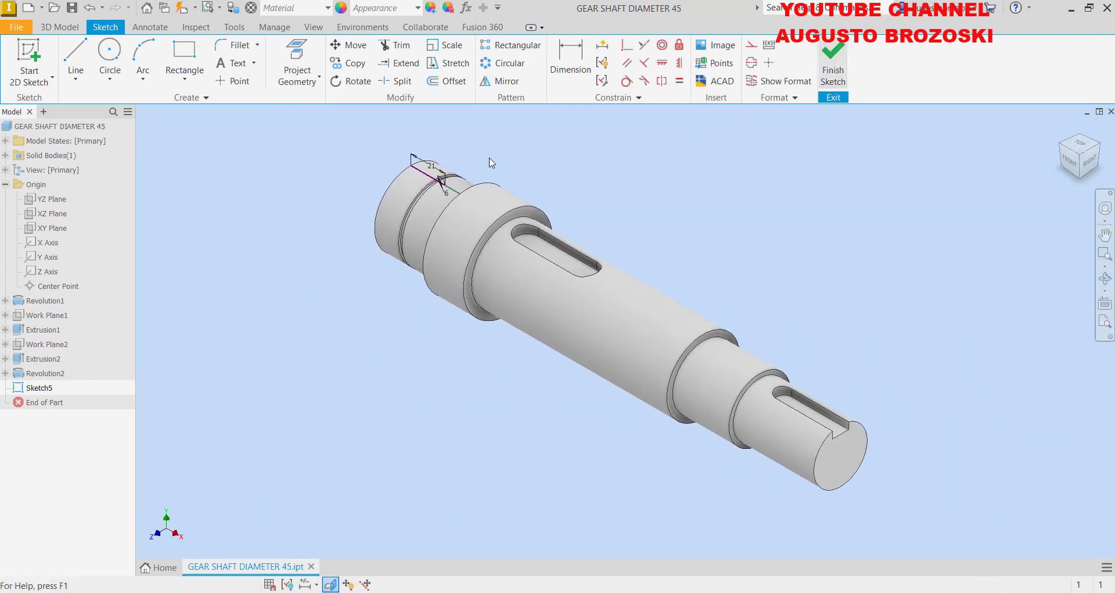
Step: Cut the Sketch5 keyway profile symmetrically 6,2 mm into the shaft as Extrusion3
{"action": "scroll", "coordinate": [419, 154], "scroll_direction": "up", "scroll_amount": 2}
{"action": "scroll", "coordinate": [388, 193], "scroll_direction": "up", "scroll_amount": 2}
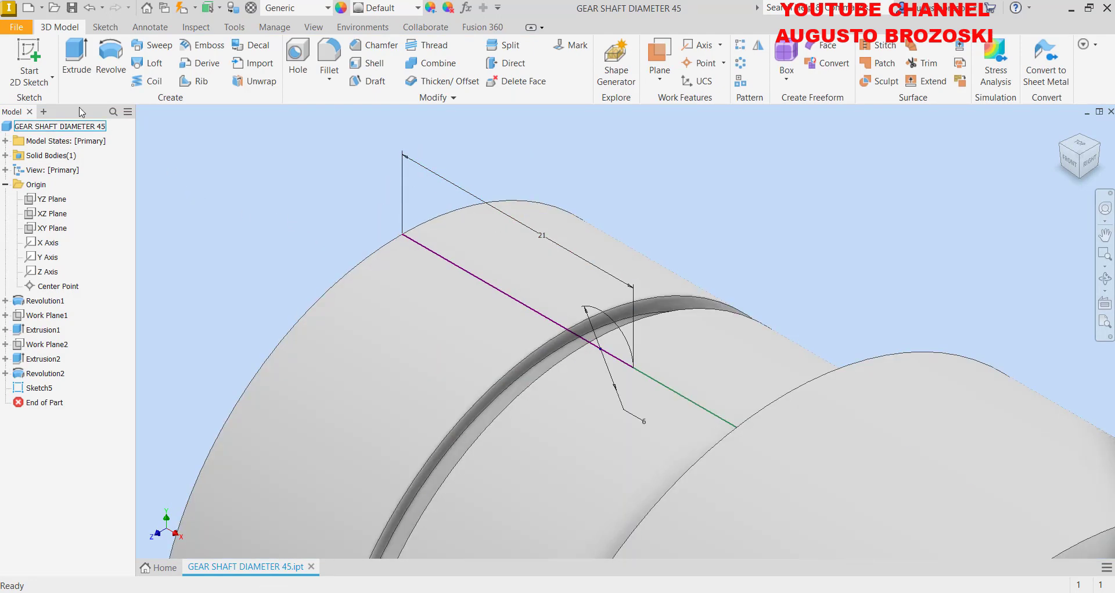
{"action": "left_click", "coordinate": [74, 54]}
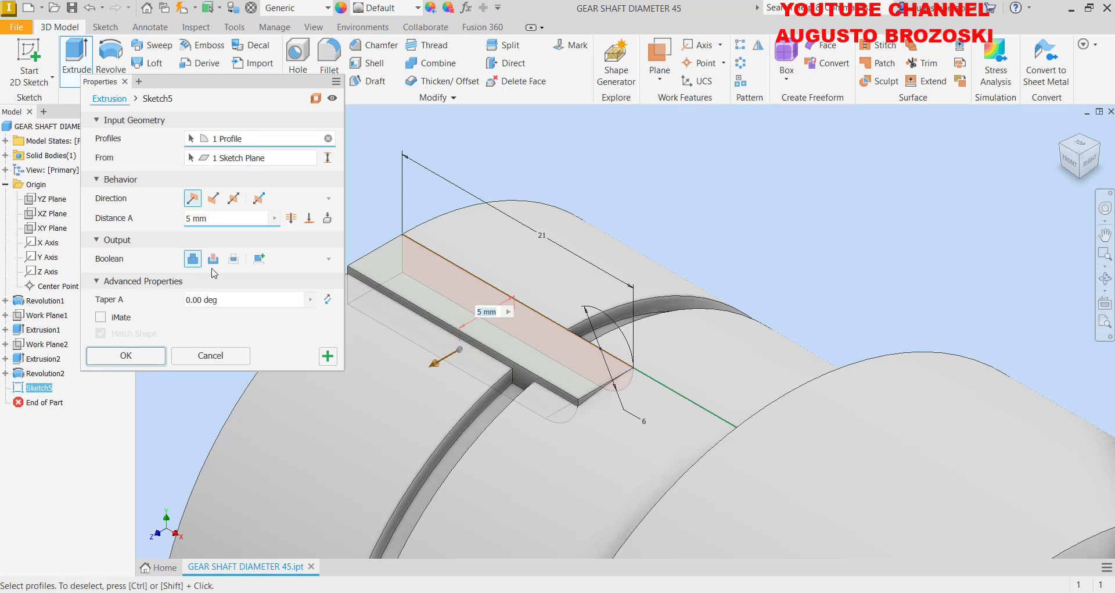
{"action": "left_click", "coordinate": [233, 200]}
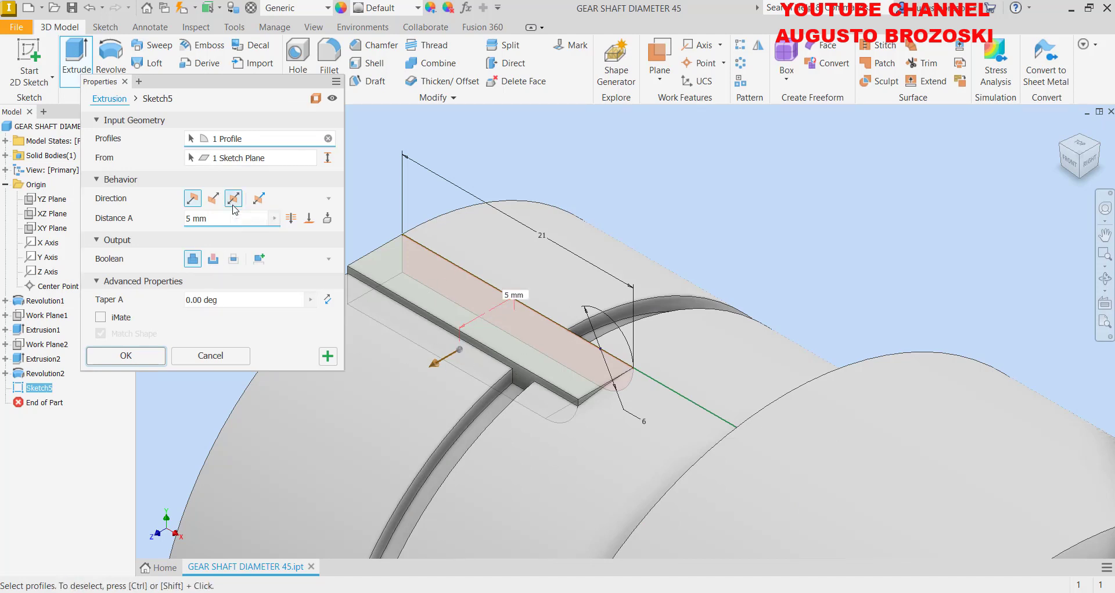
{"action": "left_click", "coordinate": [224, 219]}
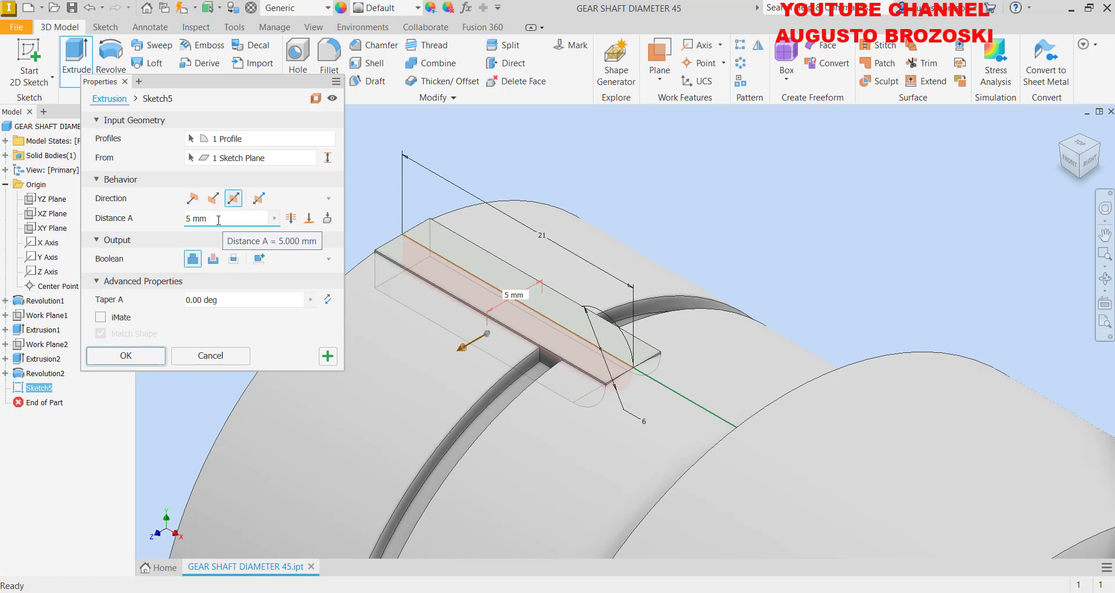
{"action": "left_click_drag", "start_coordinate": [219, 219], "coordinate": [178, 221]}
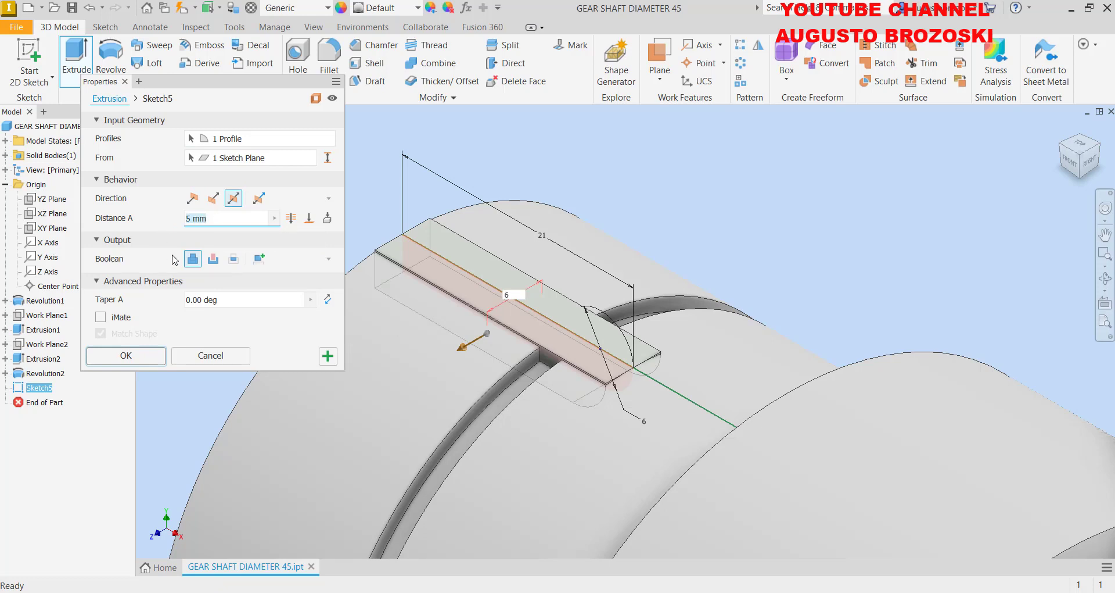
{"action": "type", "text": "6,2"}
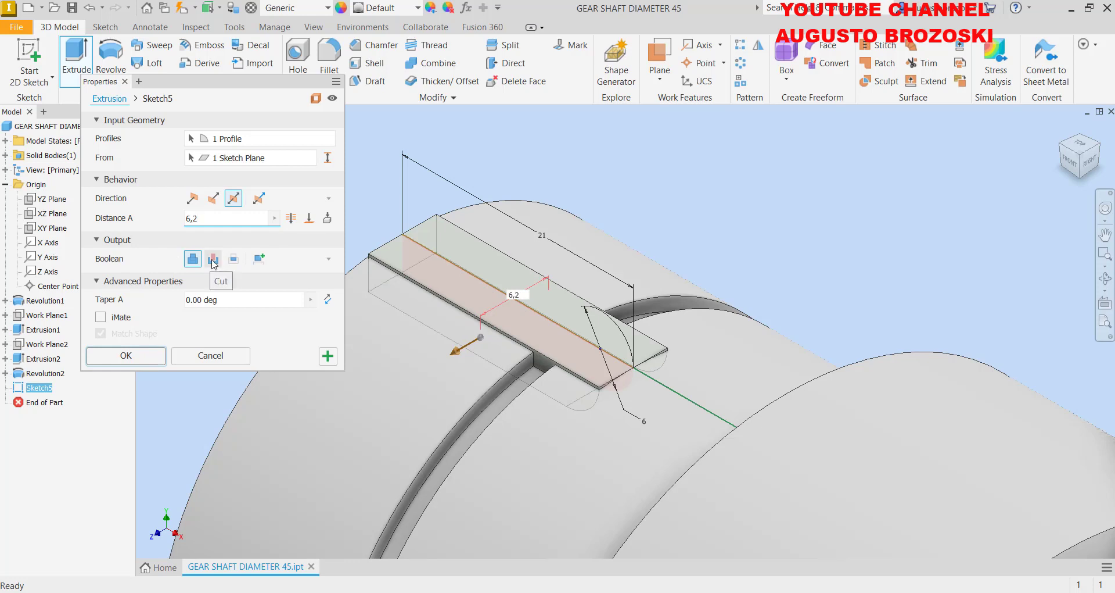
{"action": "left_click", "coordinate": [213, 260]}
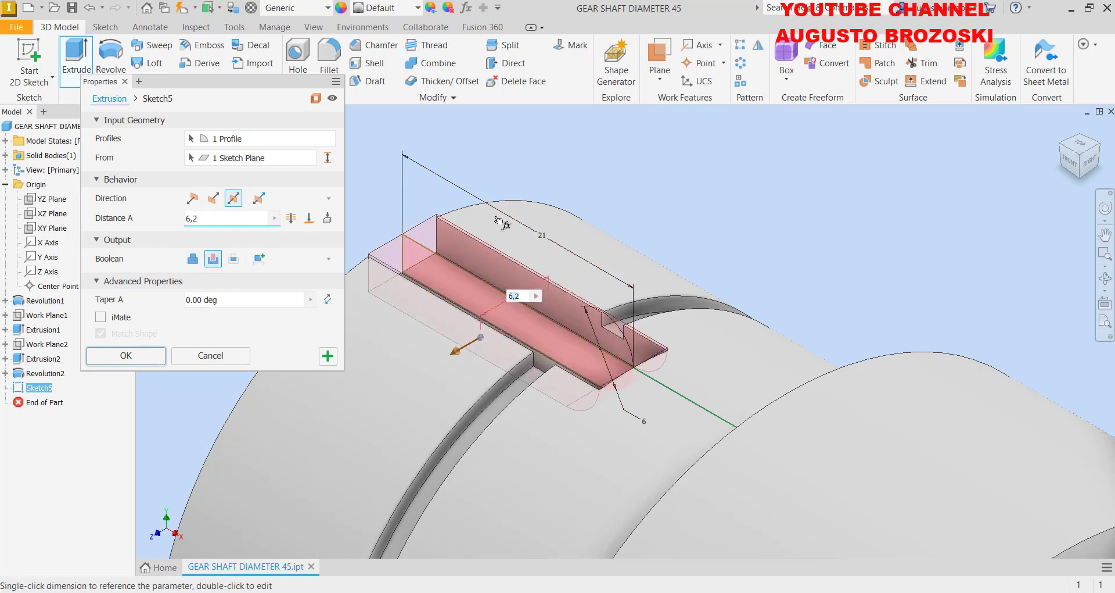
{"action": "left_click", "coordinate": [127, 355]}
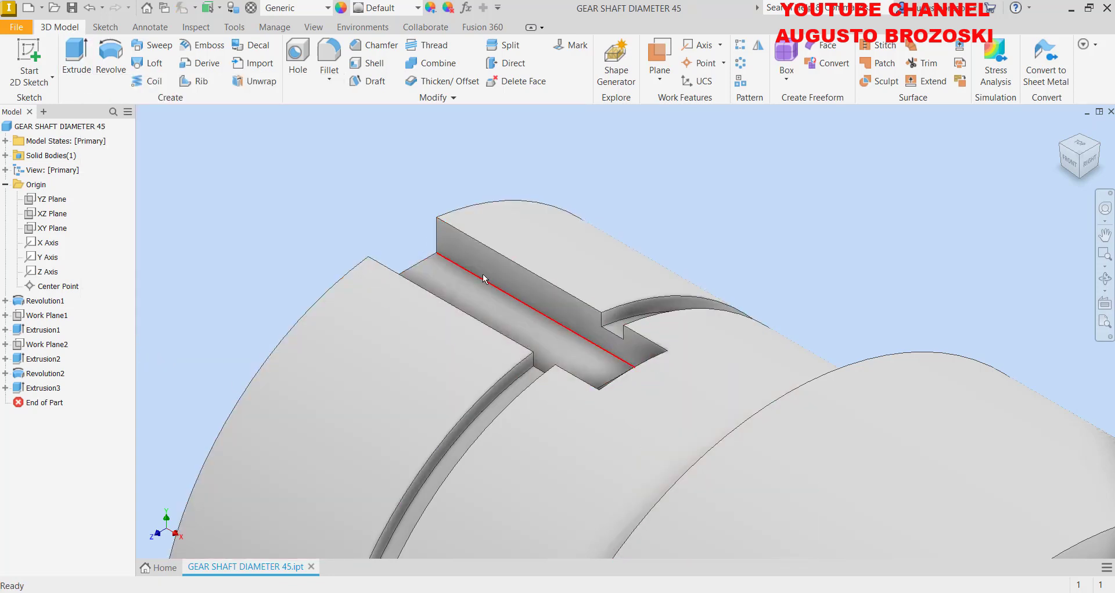
{"action": "left_click", "coordinate": [1065, 130]}
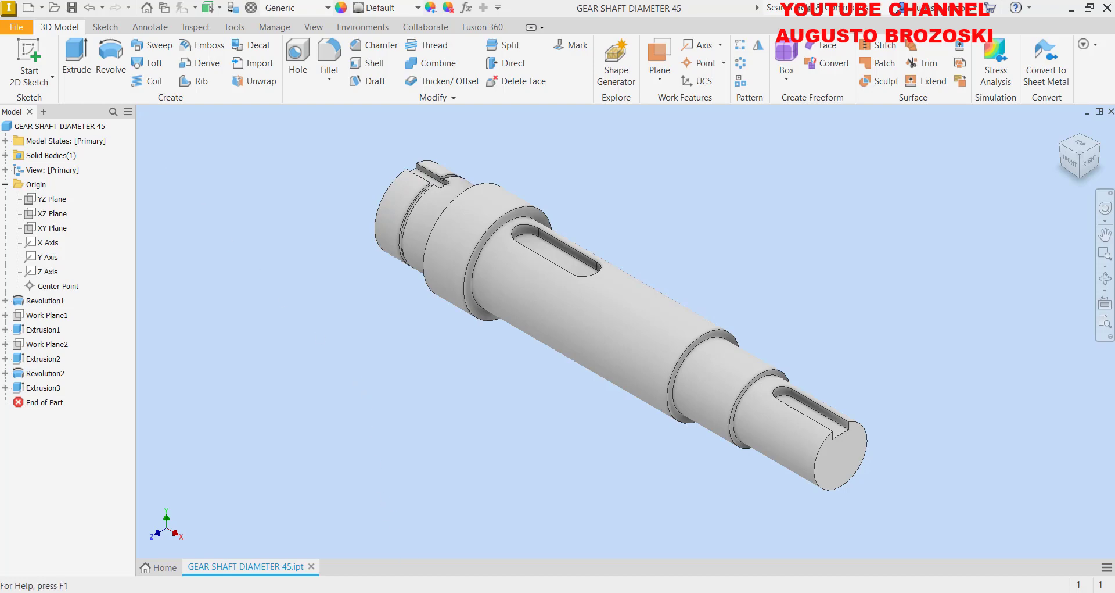
{"action": "key", "text": "alt+Tab"}
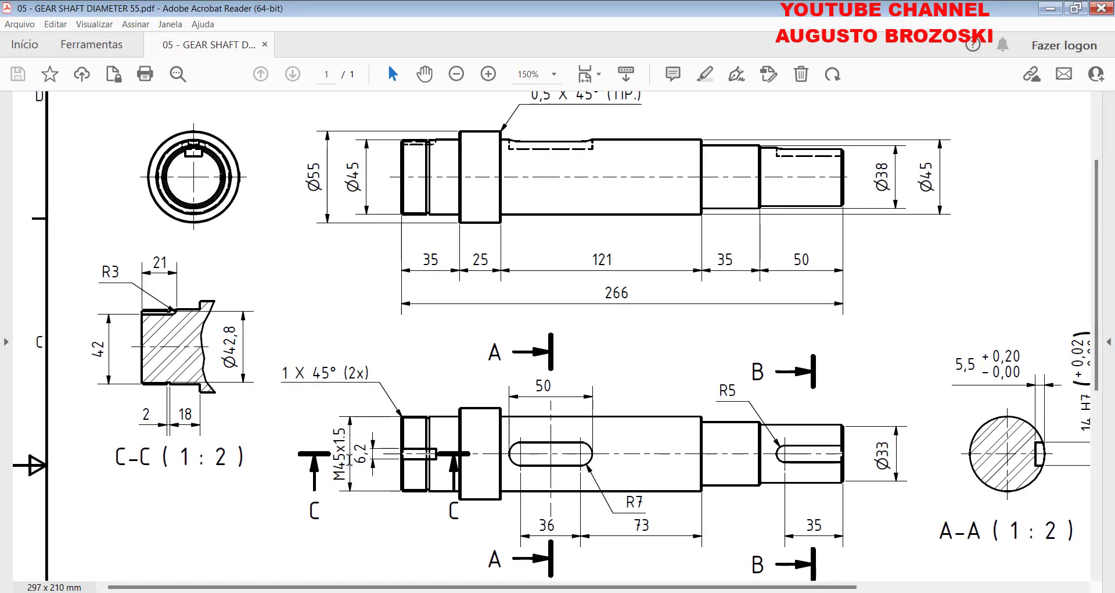
{"action": "left_click", "coordinate": [1050, 9]}
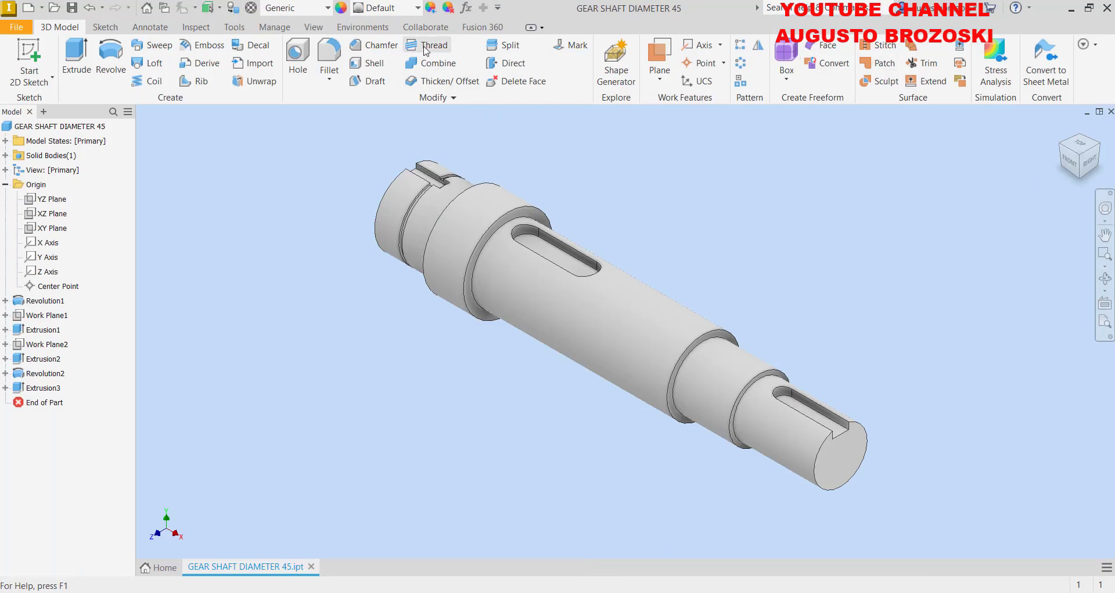
Step: Apply an M45x1.5 thread to the cylindrical face at the shaft's left end
{"action": "scroll", "coordinate": [363, 154], "scroll_direction": "up", "scroll_amount": 3}
{"action": "scroll", "coordinate": [371, 168], "scroll_direction": "up", "scroll_amount": 2}
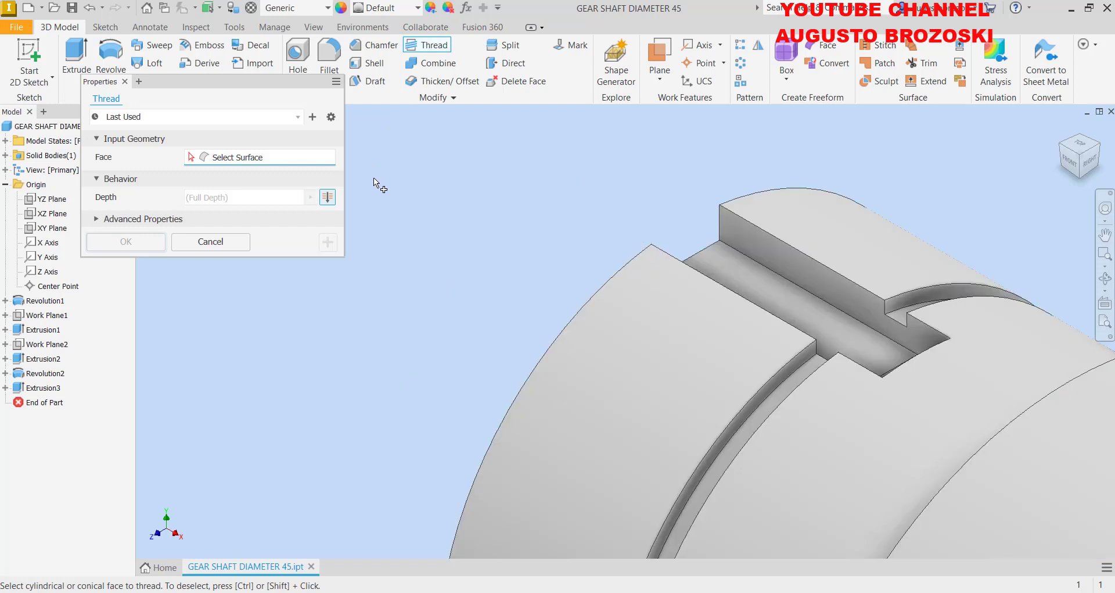
{"action": "scroll", "coordinate": [374, 180], "scroll_direction": "up", "scroll_amount": 1}
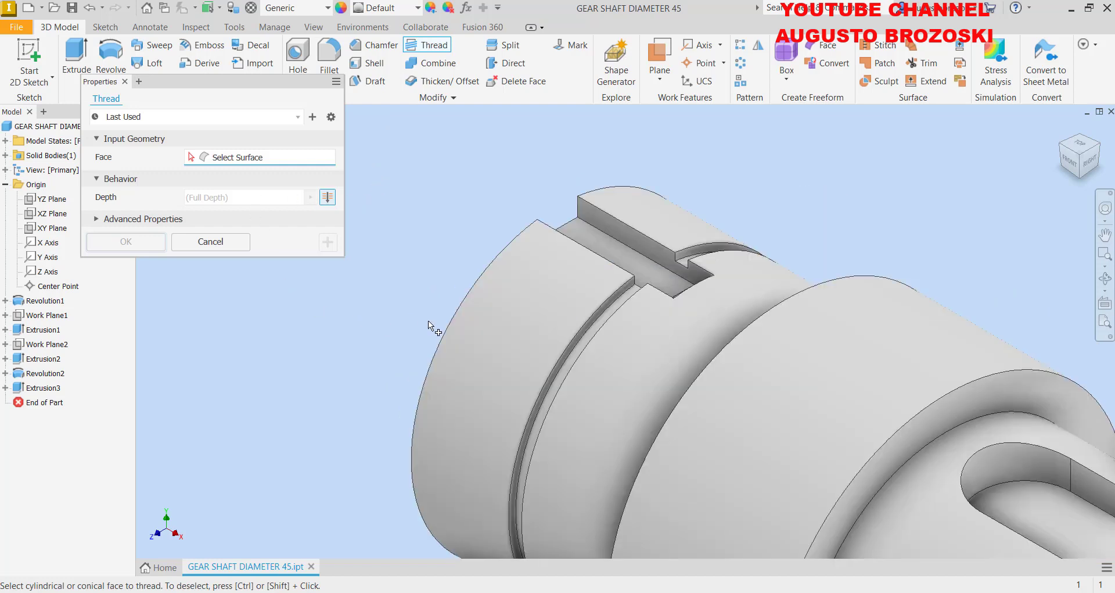
{"action": "left_click", "coordinate": [517, 306]}
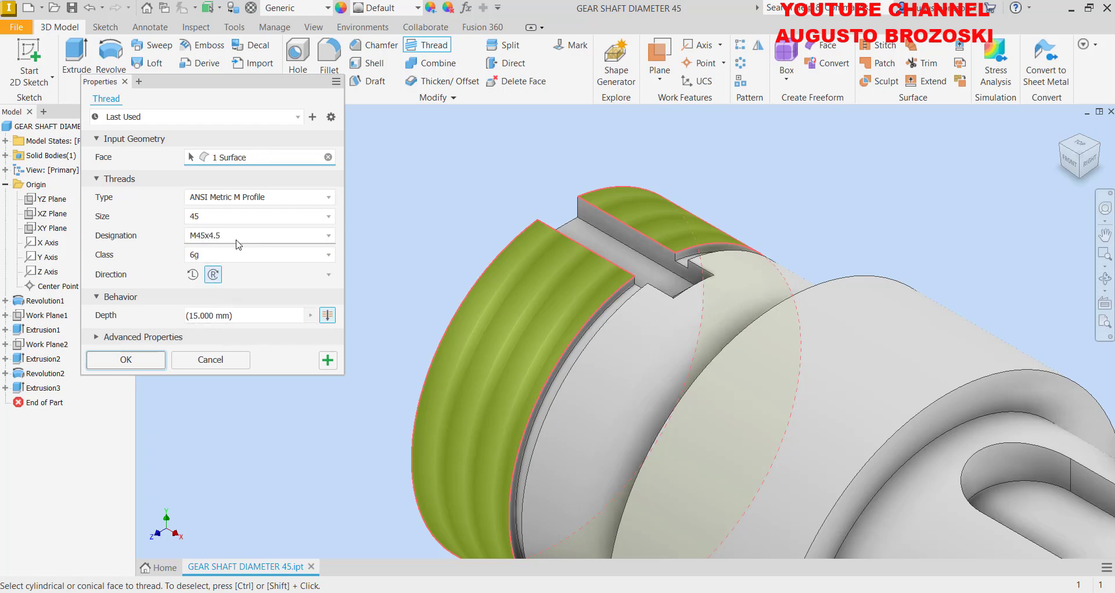
{"action": "left_click", "coordinate": [280, 241]}
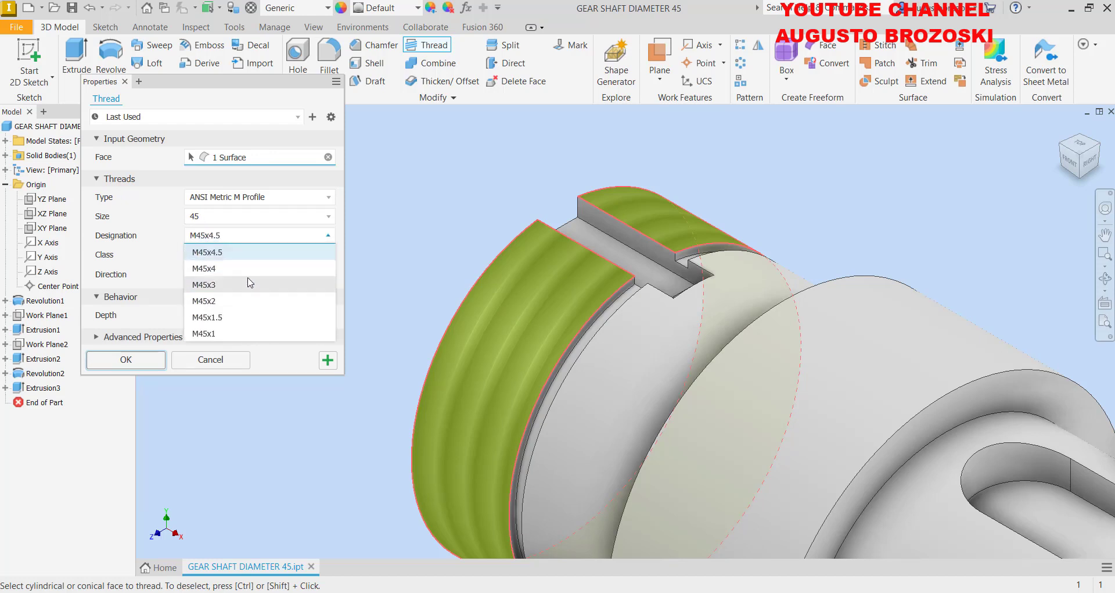
{"action": "left_click", "coordinate": [215, 317]}
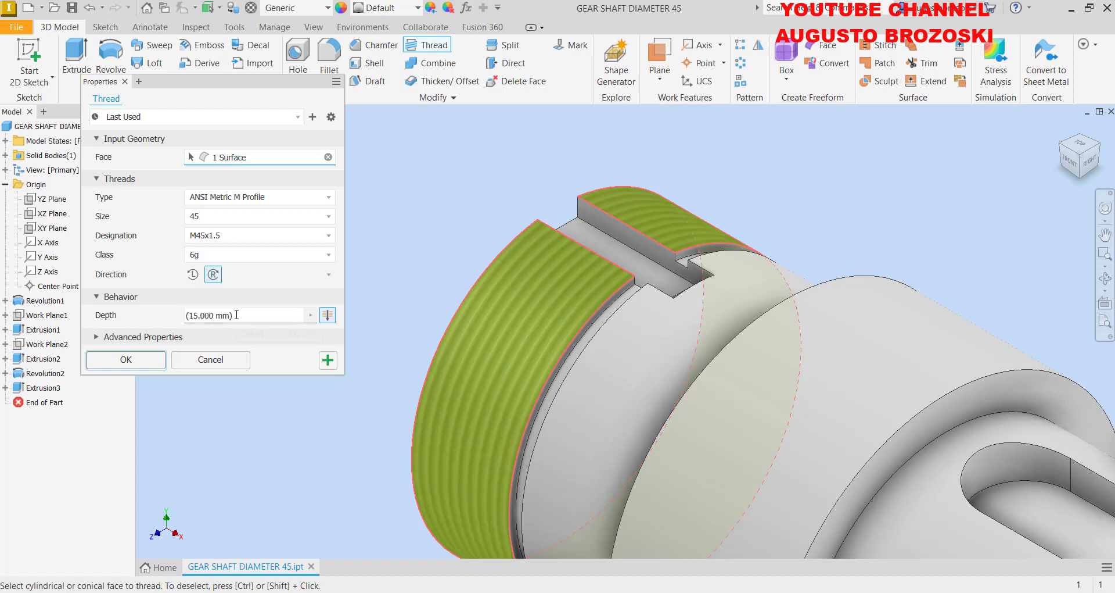
{"action": "left_click", "coordinate": [132, 360]}
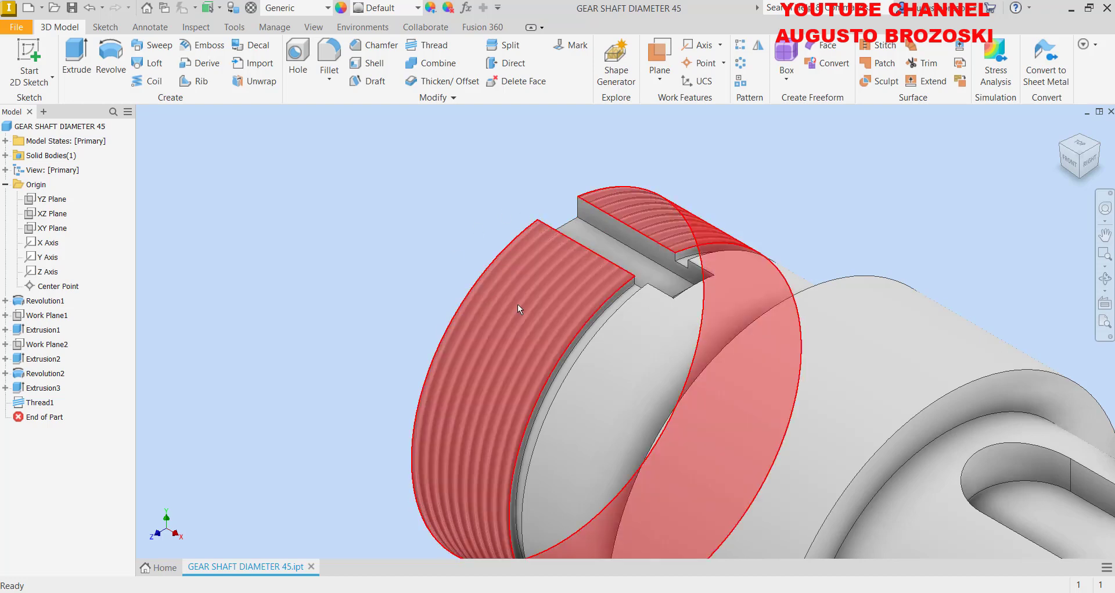
{"action": "mouse_move", "coordinate": [1079, 157]}
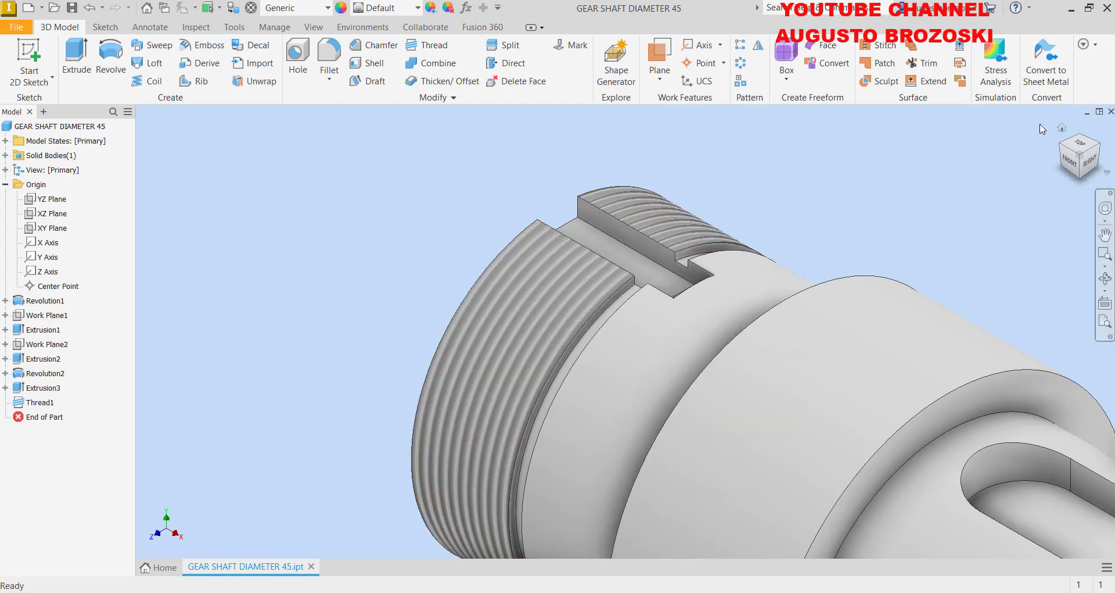
{"action": "left_click", "coordinate": [1062, 128]}
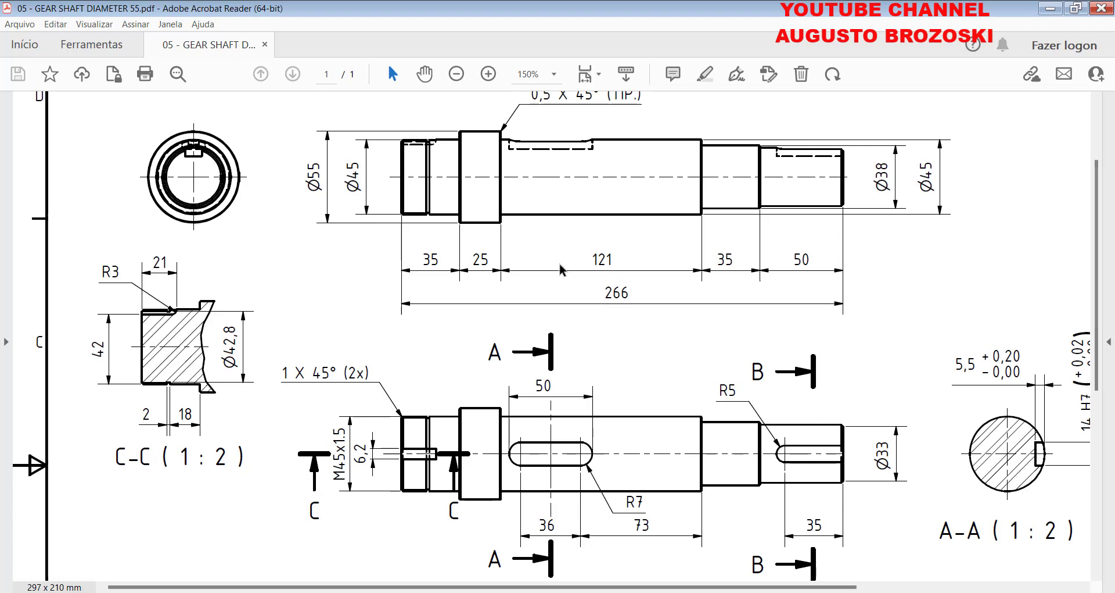
Step: Minimize the Acrobat Reader drawing to return to the threaded three-keyway shaft
{"action": "scroll", "coordinate": [562, 269], "scroll_direction": "up", "scroll_amount": 1}
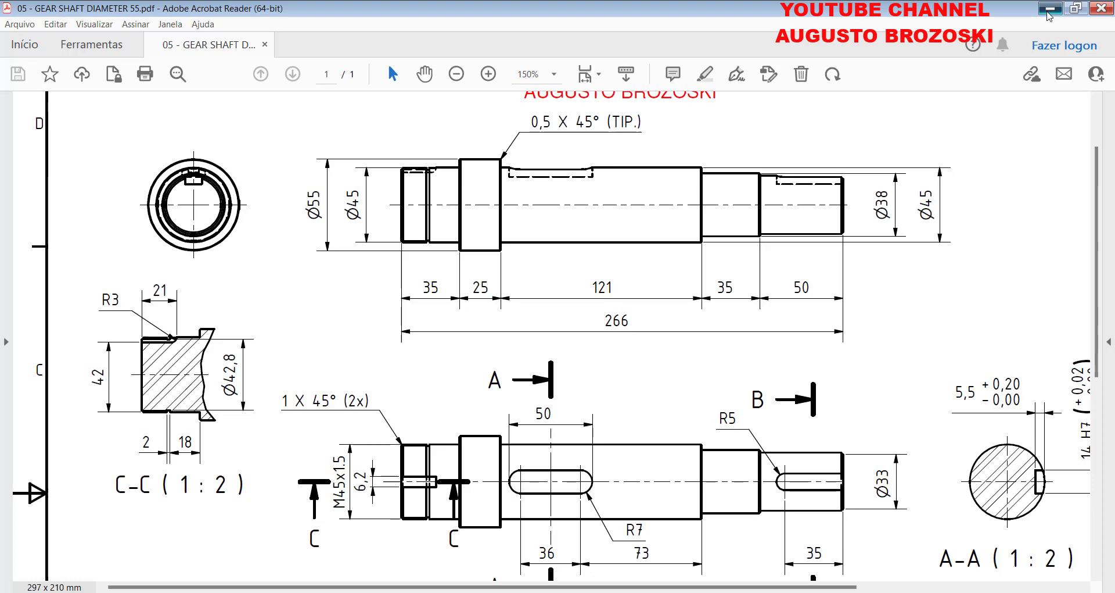
{"action": "left_click", "coordinate": [1050, 8]}
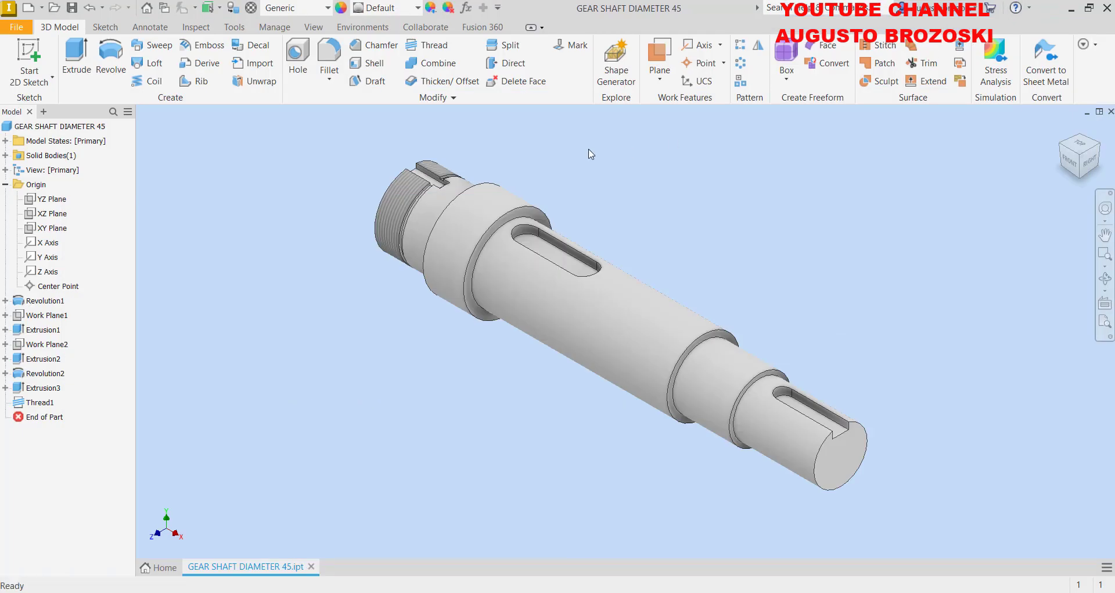
Step: Chamfer both shaft end edges by 1 mm as Chamfer1
{"action": "left_click", "coordinate": [378, 47]}
{"action": "left_click_drag", "start_coordinate": [396, 326], "coordinate": [334, 327]}
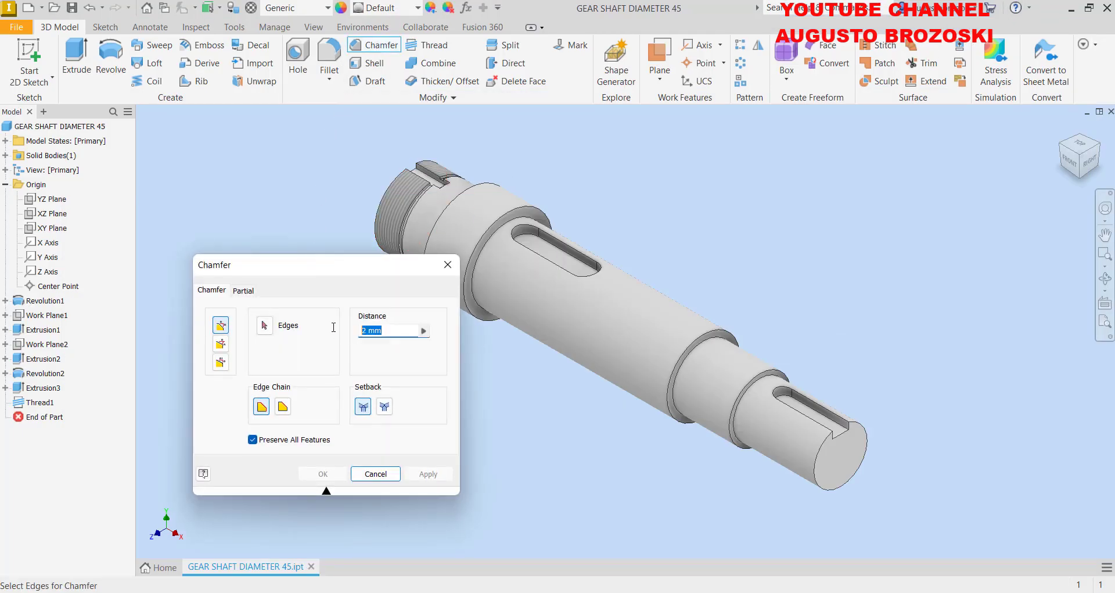
{"action": "type", "text": "1"}
{"action": "left_click", "coordinate": [267, 330]}
{"action": "scroll", "coordinate": [393, 162], "scroll_direction": "up", "scroll_amount": 3}
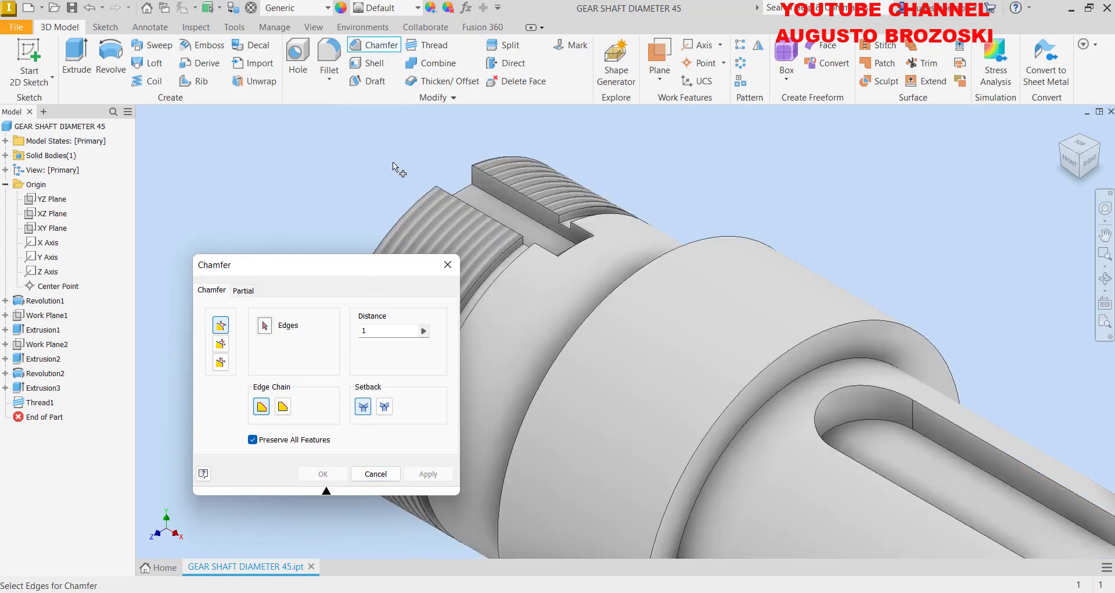
{"action": "scroll", "coordinate": [465, 159], "scroll_direction": "up", "scroll_amount": 3}
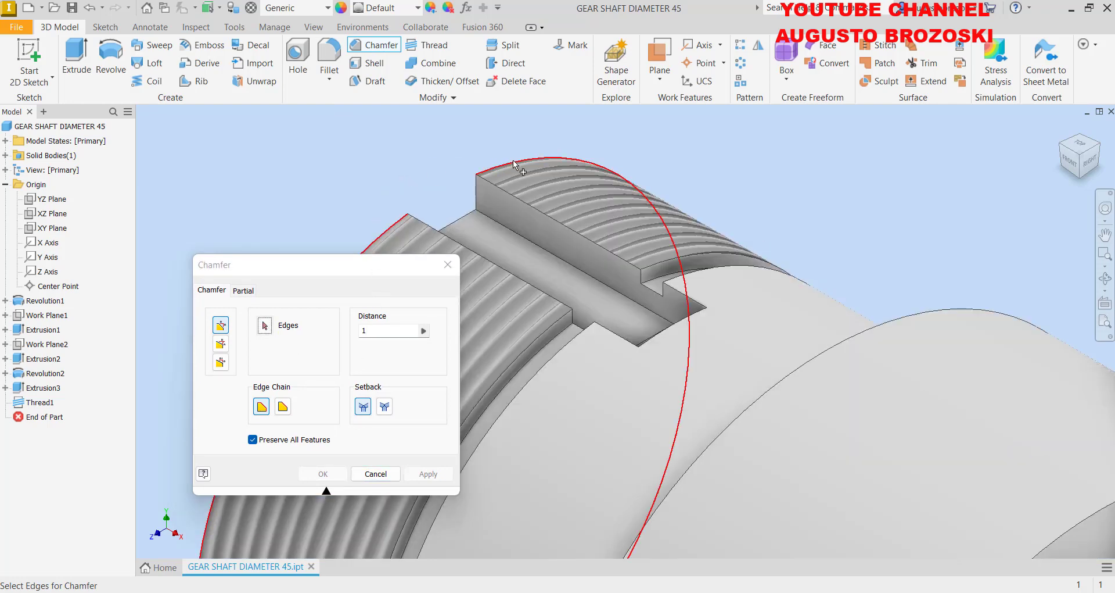
{"action": "left_click", "coordinate": [514, 159]}
{"action": "scroll", "coordinate": [500, 186], "scroll_direction": "down", "scroll_amount": 5}
{"action": "scroll", "coordinate": [522, 221], "scroll_direction": "down", "scroll_amount": 5}
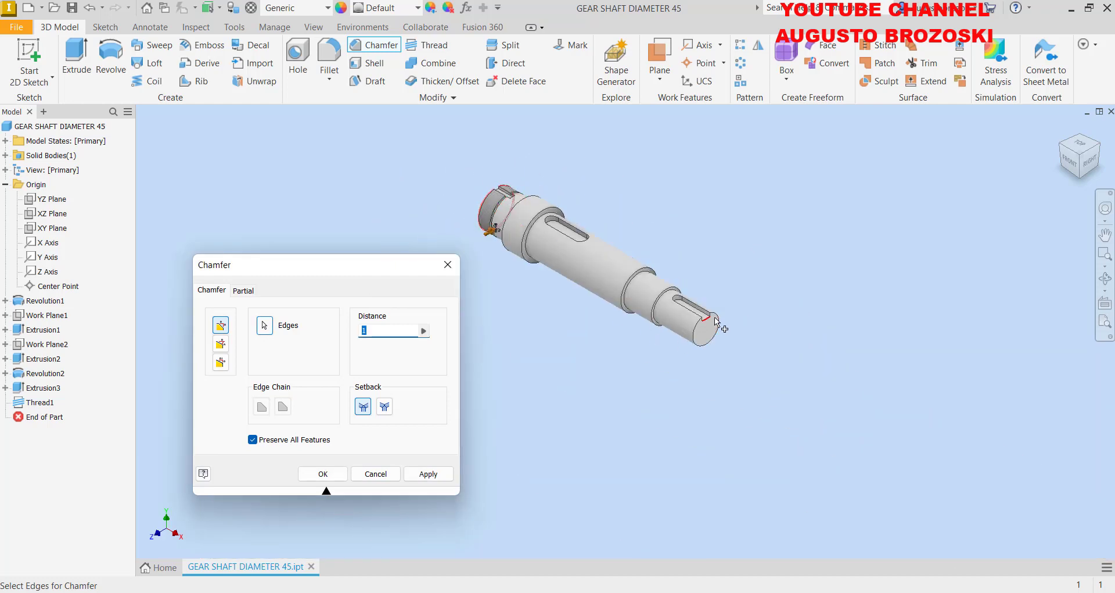
{"action": "scroll", "coordinate": [721, 331], "scroll_direction": "up", "scroll_amount": 5}
{"action": "left_click", "coordinate": [719, 292]}
{"action": "left_click", "coordinate": [719, 292]}
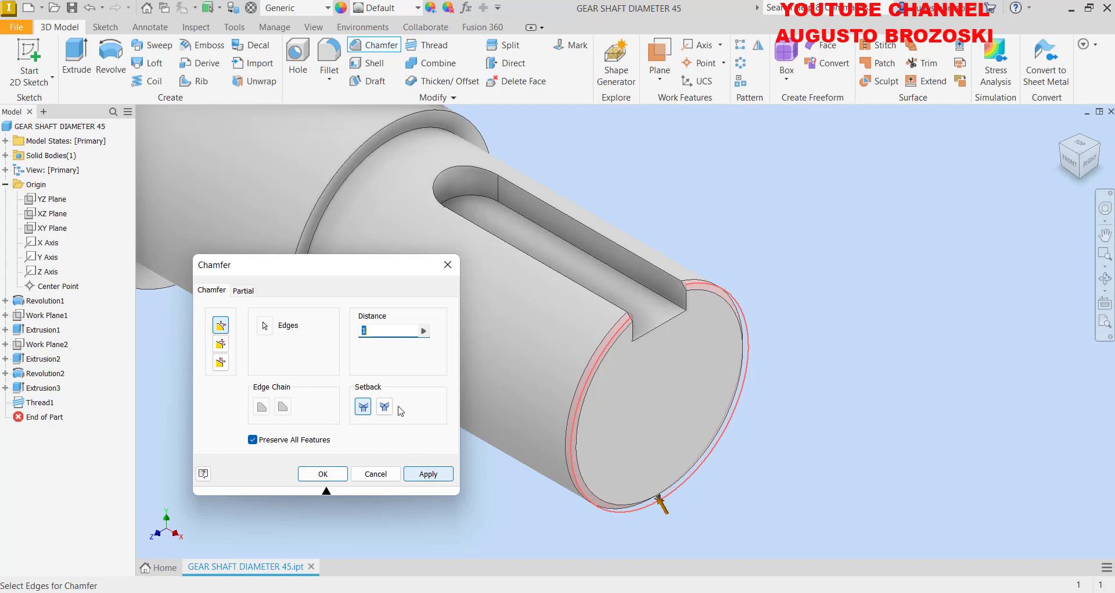
{"action": "left_click", "coordinate": [425, 475]}
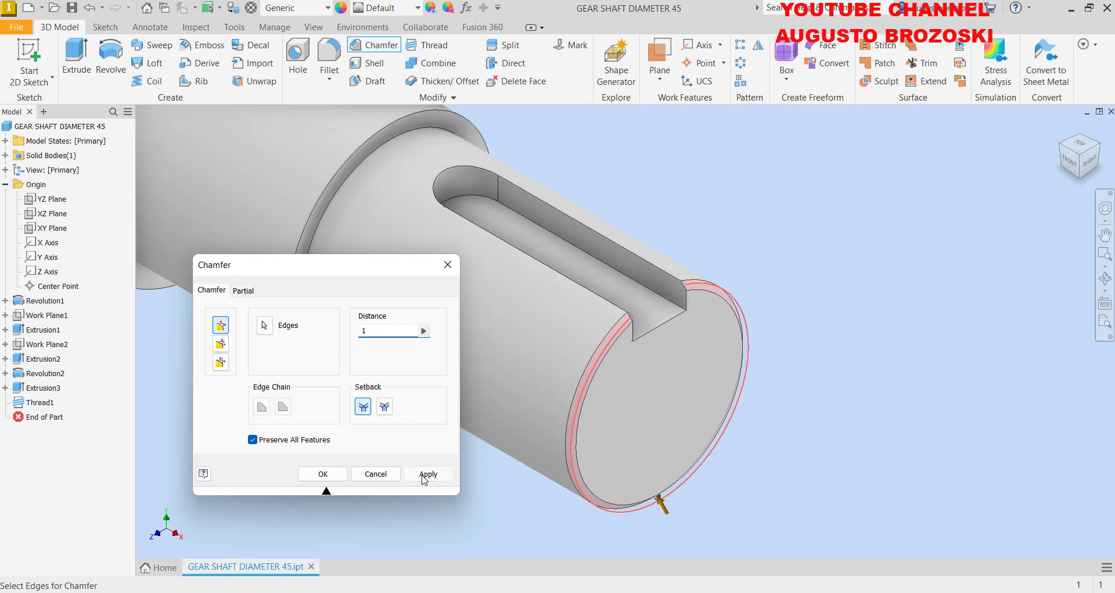
Step: Chamfer the shoulder edges by 0,5 mm as Chamfer2
{"action": "double_click", "coordinate": [374, 332]}
{"action": "type", "text": "0,5"}
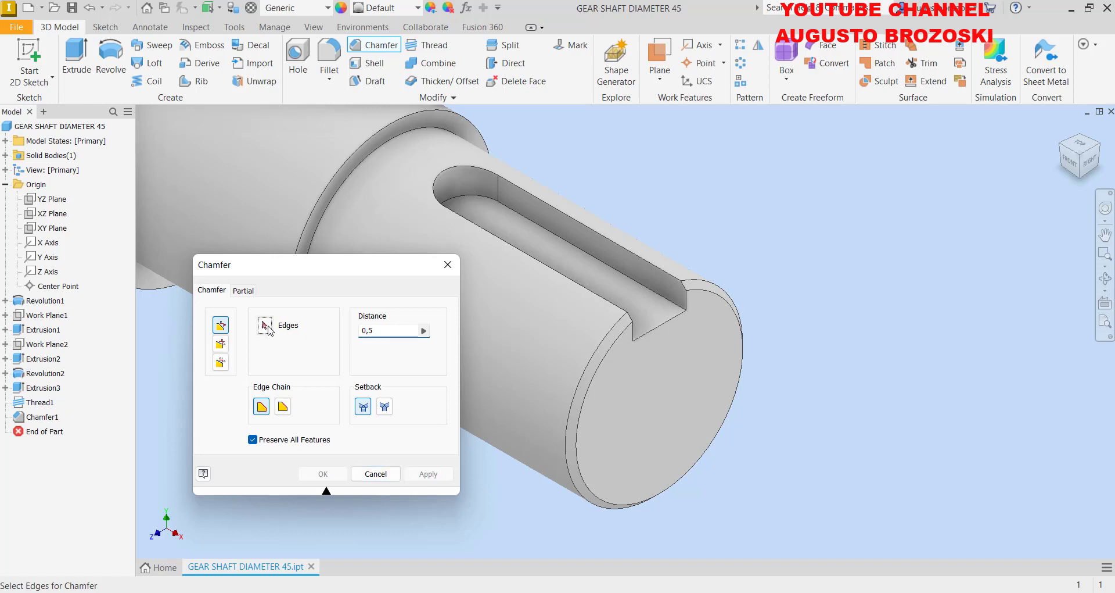
{"action": "scroll", "coordinate": [745, 390], "scroll_direction": "up", "scroll_amount": 2}
{"action": "scroll", "coordinate": [744, 390], "scroll_direction": "up", "scroll_amount": 2}
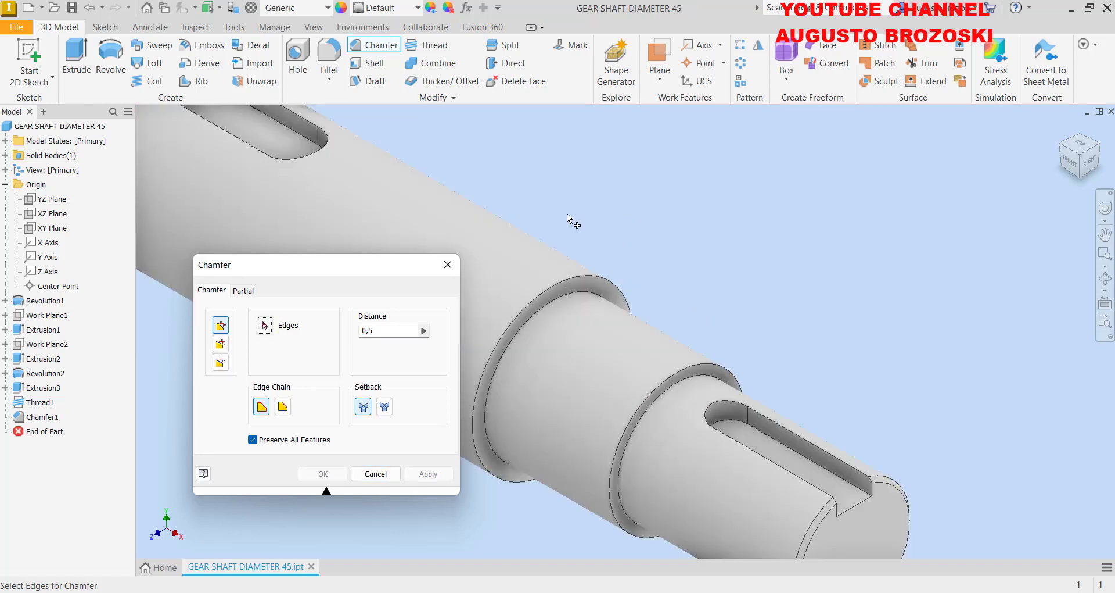
{"action": "scroll", "coordinate": [571, 219], "scroll_direction": "down", "scroll_amount": 3}
{"action": "left_click", "coordinate": [722, 370]}
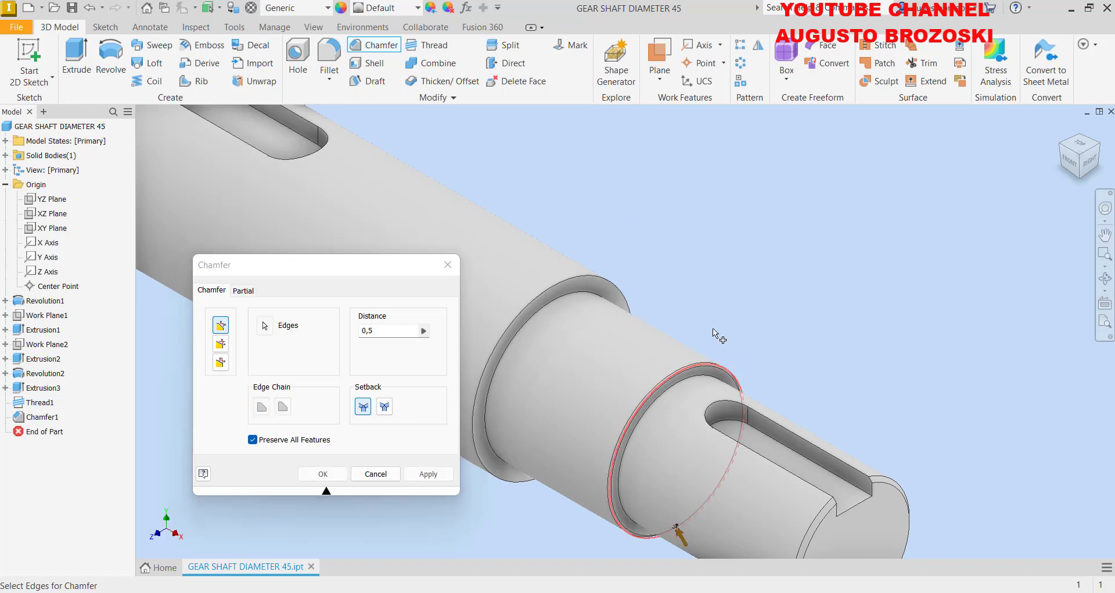
{"action": "left_click", "coordinate": [603, 280]}
{"action": "scroll", "coordinate": [748, 319], "scroll_direction": "up", "scroll_amount": 3}
{"action": "scroll", "coordinate": [610, 231], "scroll_direction": "down", "scroll_amount": 2}
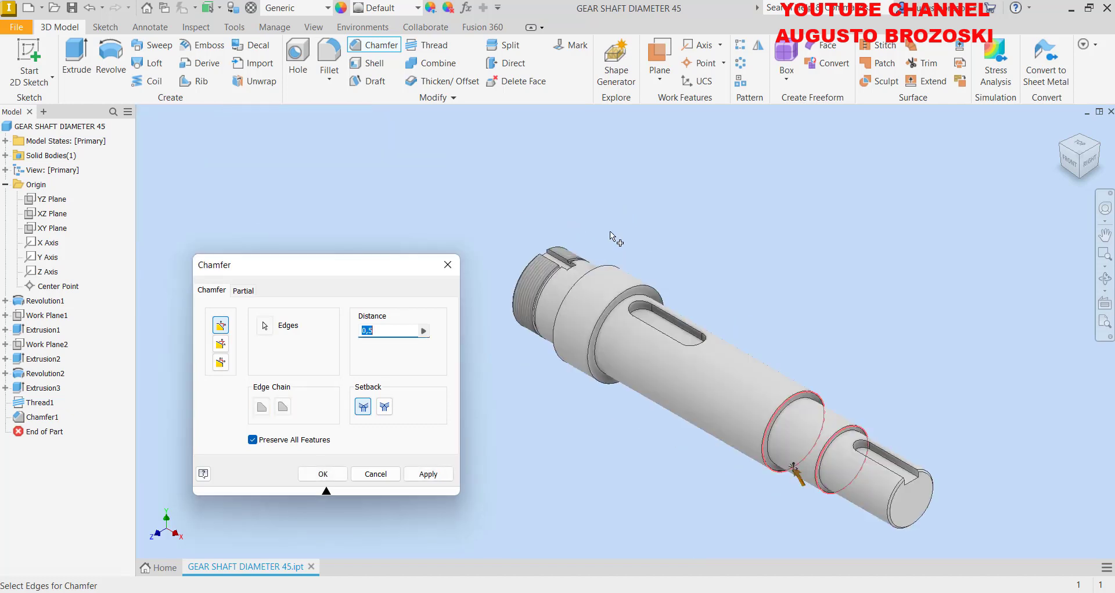
{"action": "scroll", "coordinate": [633, 247], "scroll_direction": "down", "scroll_amount": 2}
{"action": "left_click", "coordinate": [658, 325]}
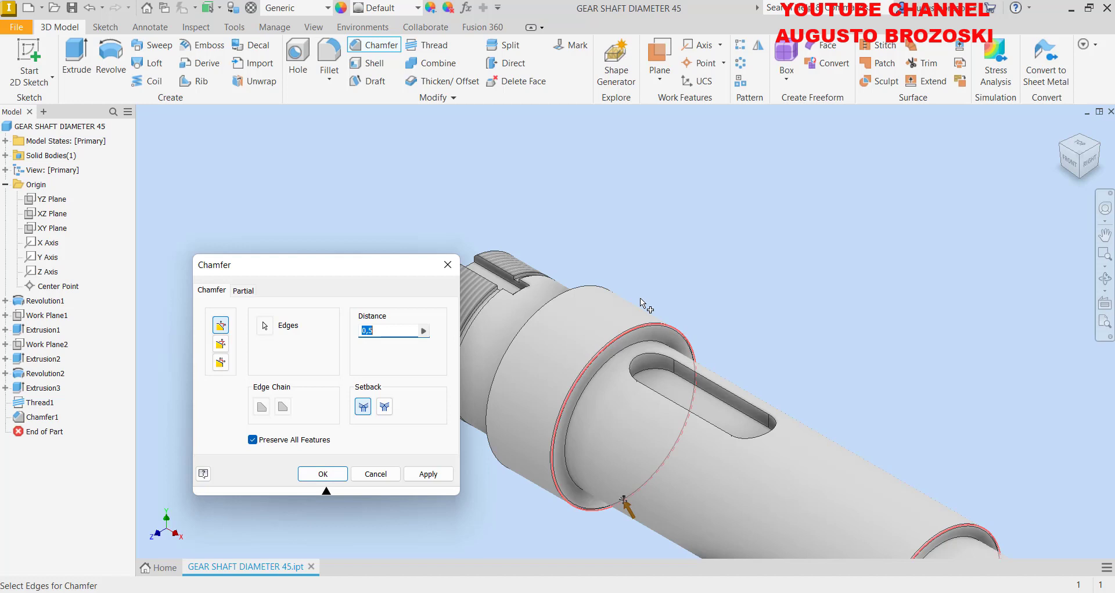
{"action": "left_click", "coordinate": [599, 281]}
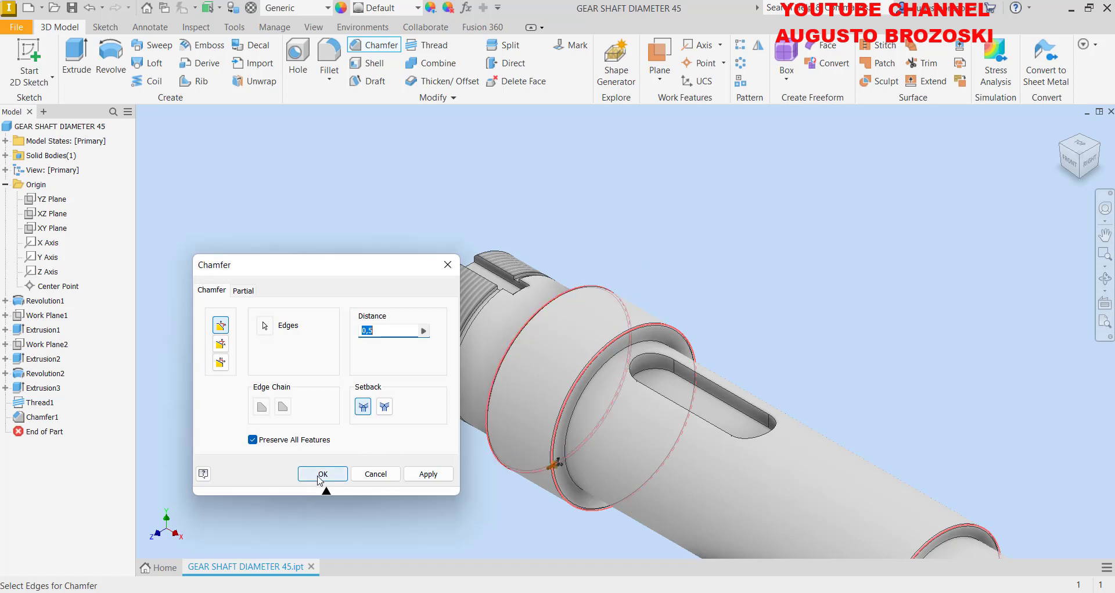
{"action": "left_click", "coordinate": [323, 474]}
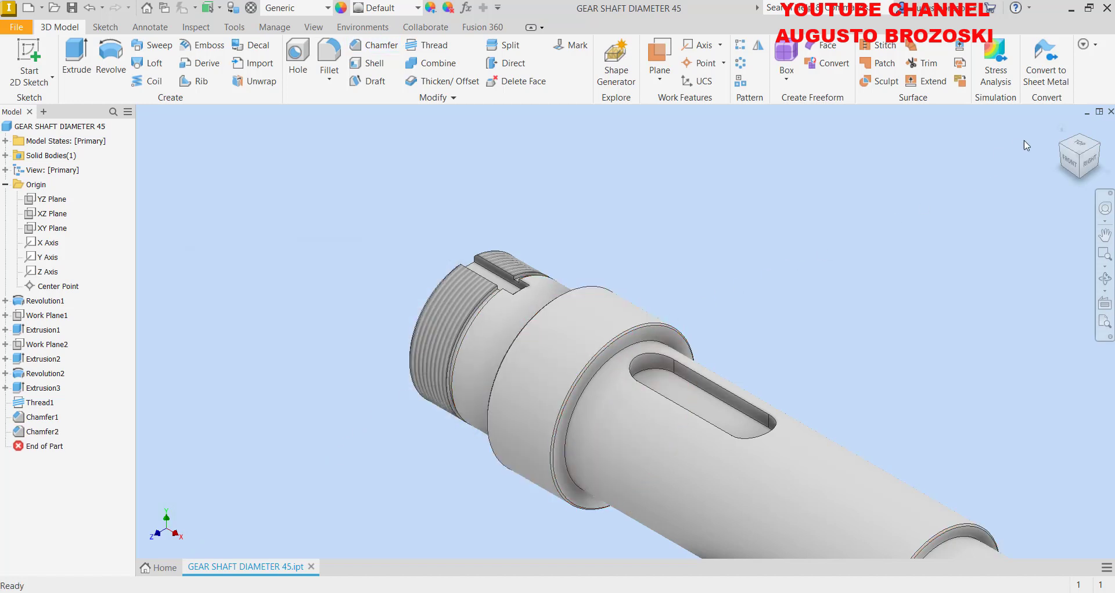
Step: Set the shaft's material to Steel from the Quick Access material list
{"action": "mouse_move", "coordinate": [1079, 155]}
{"action": "left_click", "coordinate": [1061, 128]}
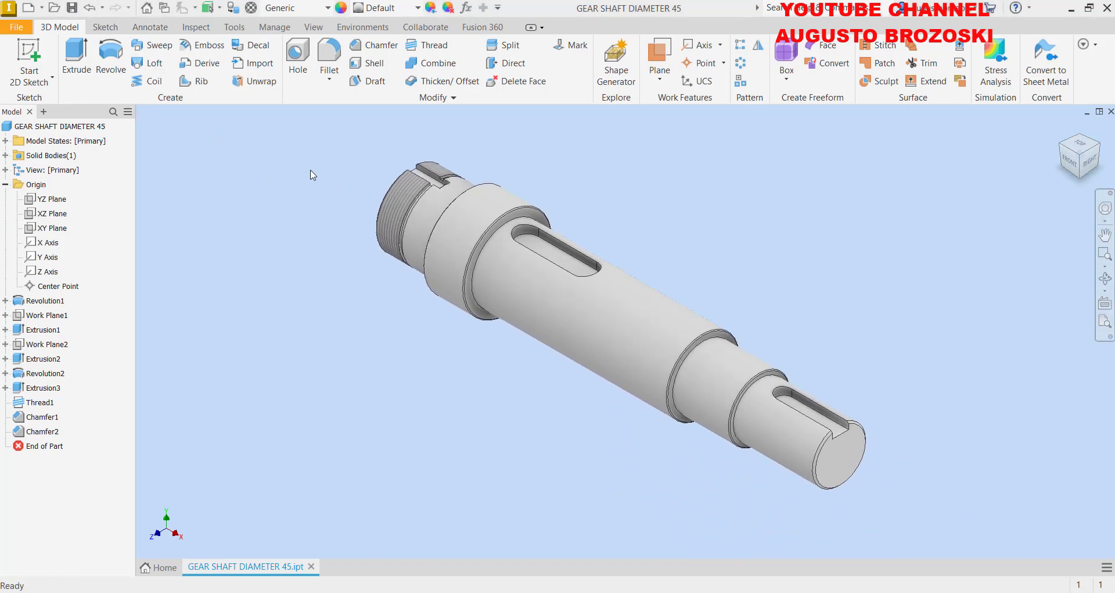
{"action": "left_click", "coordinate": [328, 8]}
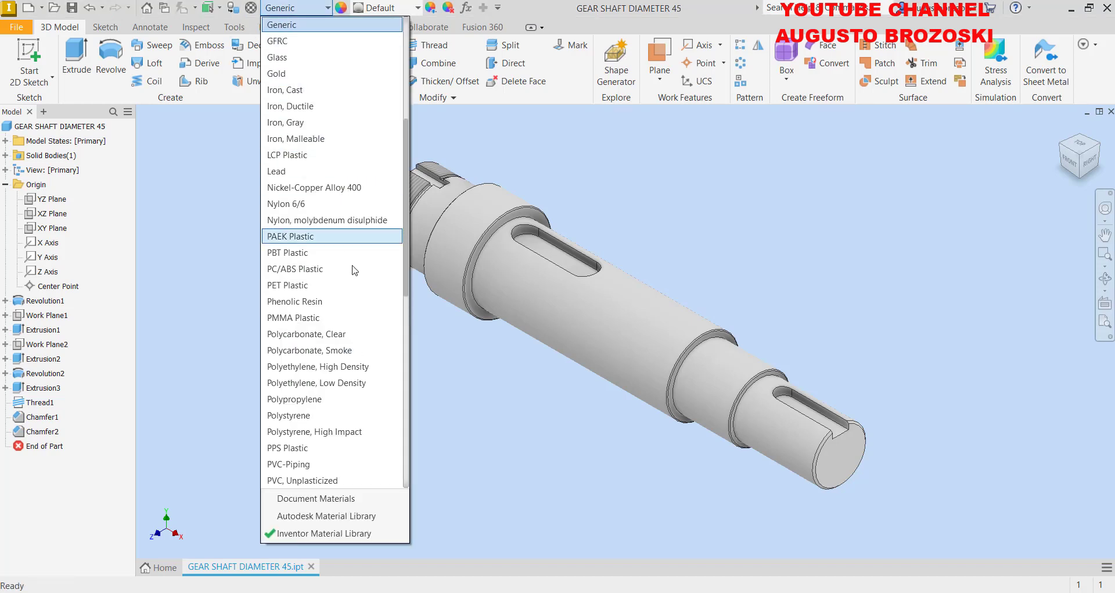
{"action": "scroll", "coordinate": [326, 360], "scroll_direction": "down", "scroll_amount": 2}
{"action": "scroll", "coordinate": [322, 360], "scroll_direction": "down", "scroll_amount": 2}
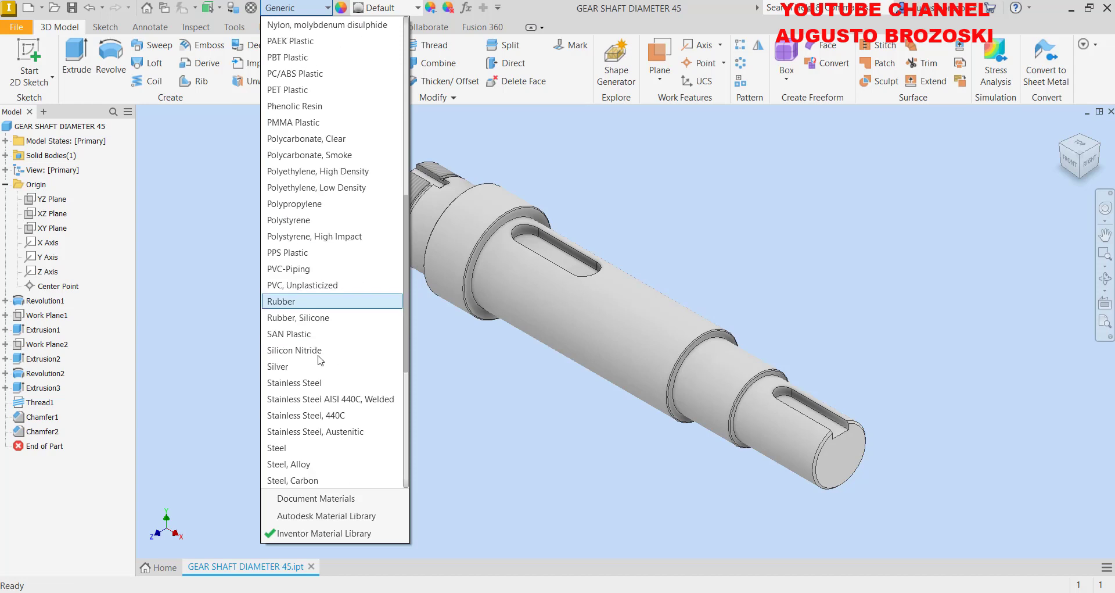
{"action": "scroll", "coordinate": [318, 360], "scroll_direction": "down", "scroll_amount": 1}
{"action": "left_click", "coordinate": [293, 399]}
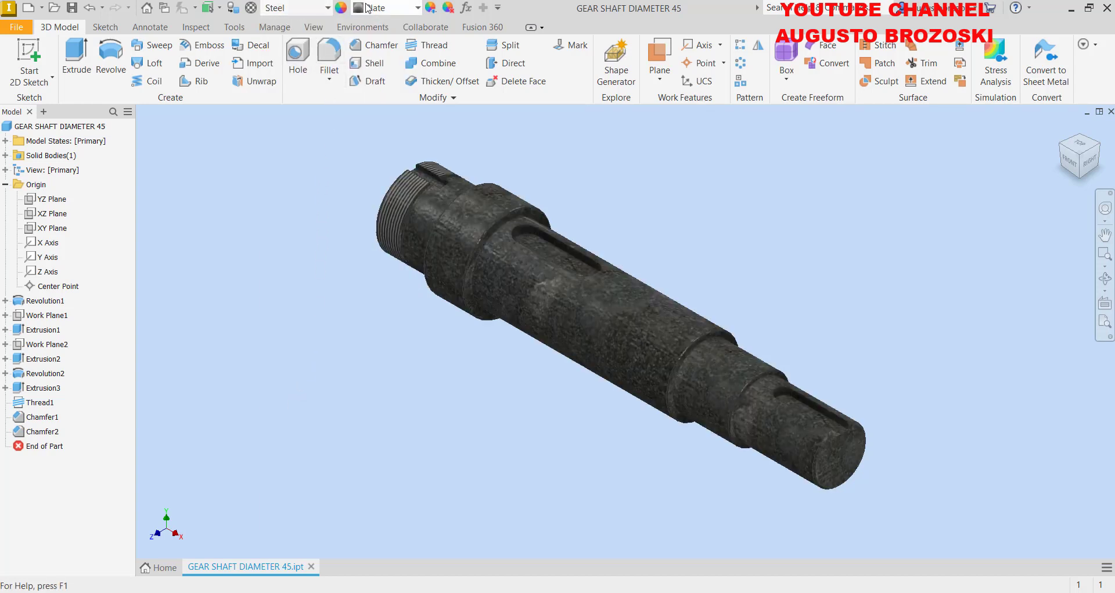
Step: Give the steel shaft the Chrome - Polished appearance
{"action": "left_click", "coordinate": [409, 8]}
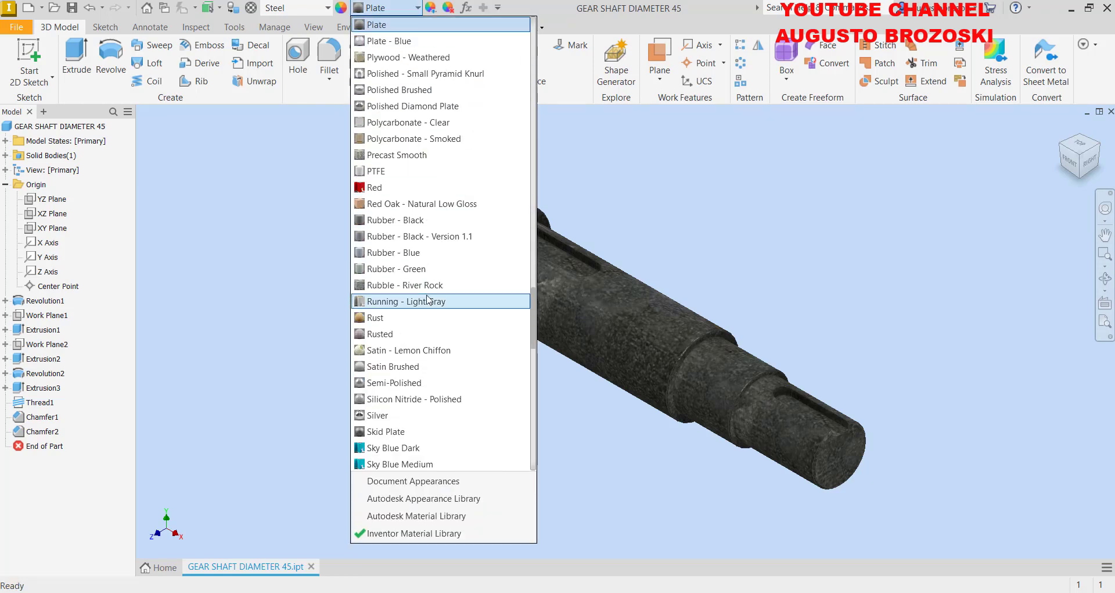
{"action": "scroll", "coordinate": [427, 299], "scroll_direction": "up", "scroll_amount": 15}
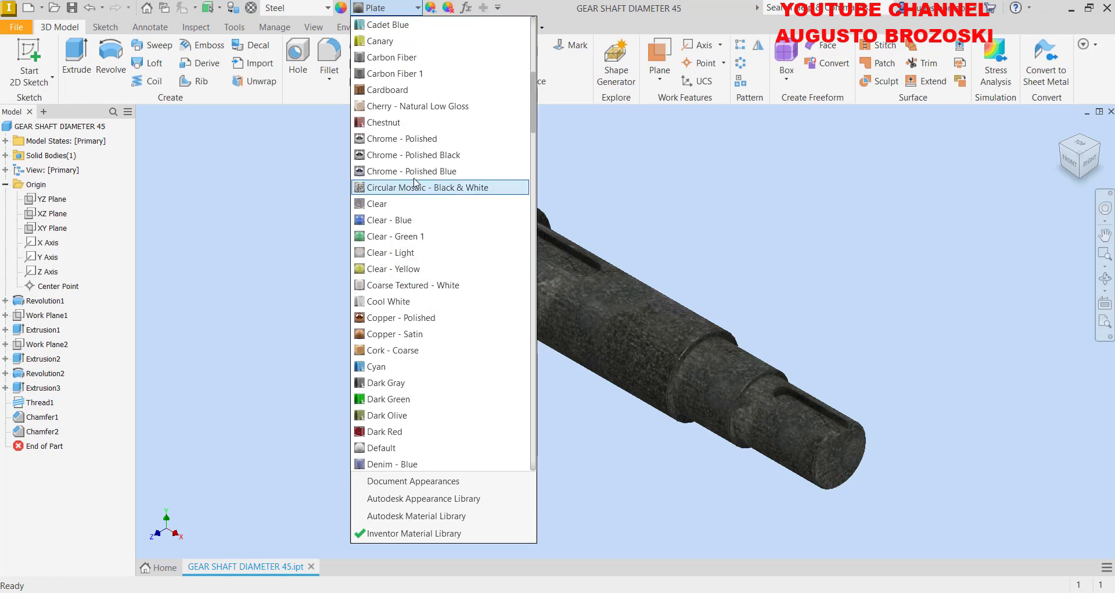
{"action": "left_click", "coordinate": [409, 138]}
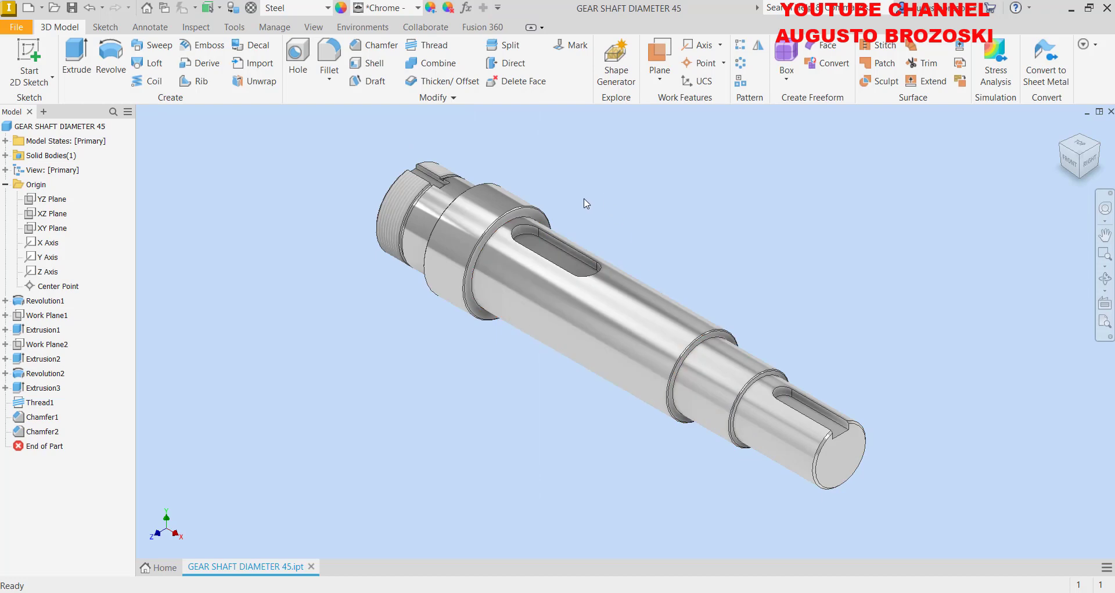
{"action": "scroll", "coordinate": [467, 171], "scroll_direction": "up", "scroll_amount": 5}
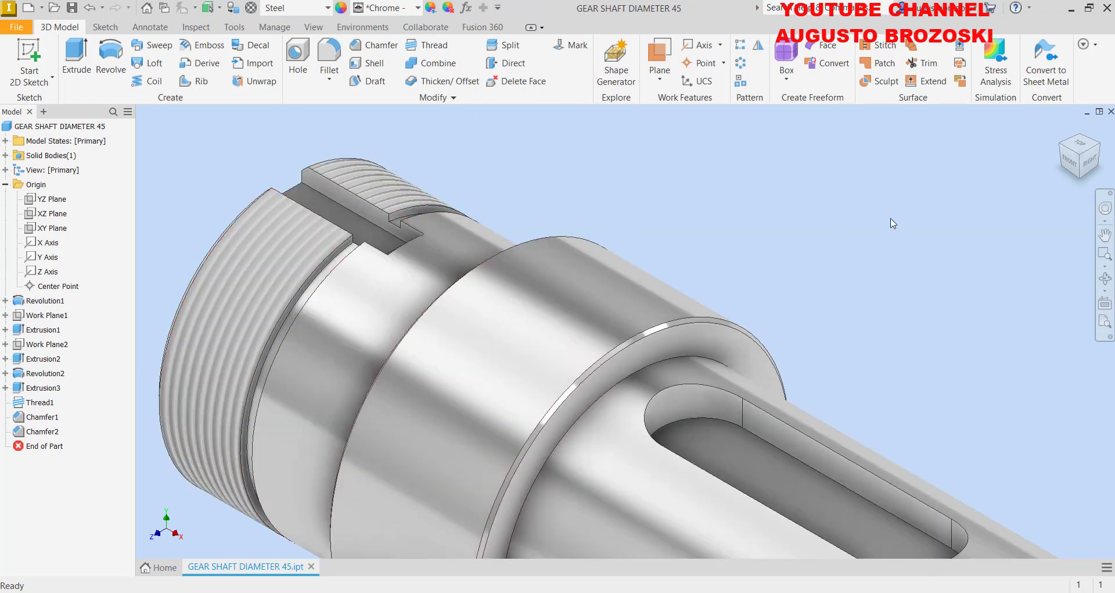
{"action": "left_click", "coordinate": [1062, 128]}
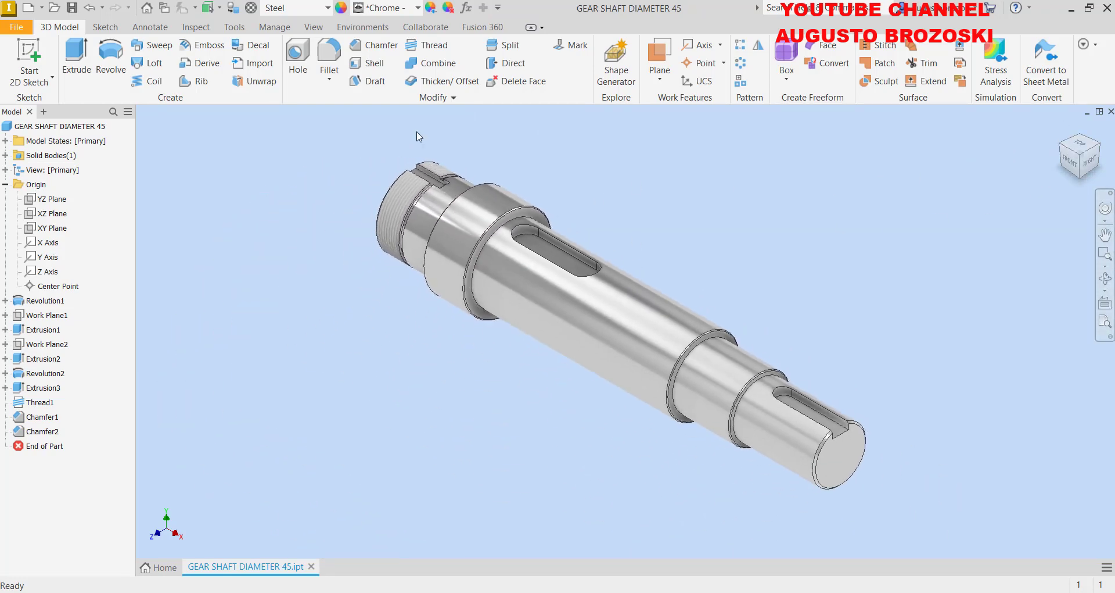